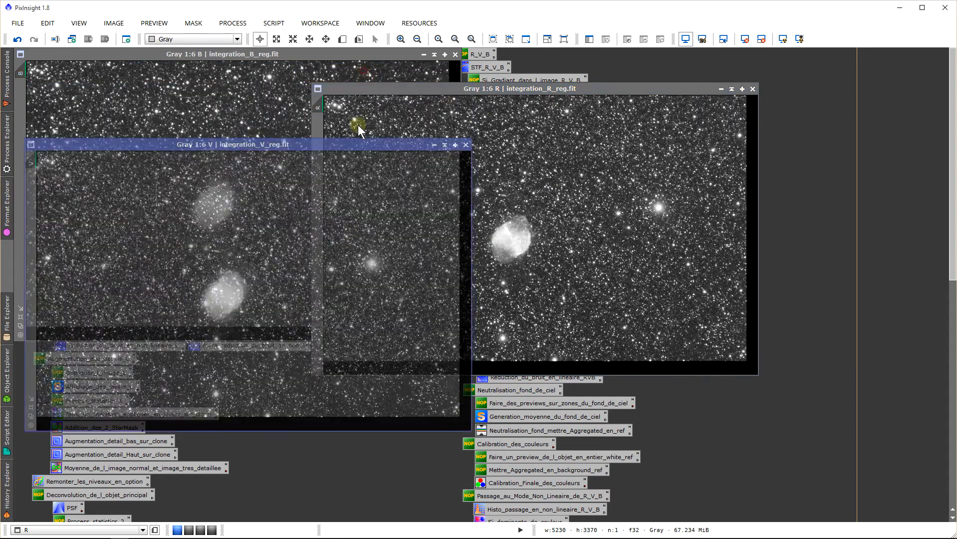
# Iconize the V and B image windows and place the R image window at the upper-left corner of the workspace
pyautogui.click(424, 185)
pyautogui.click(478, 190)
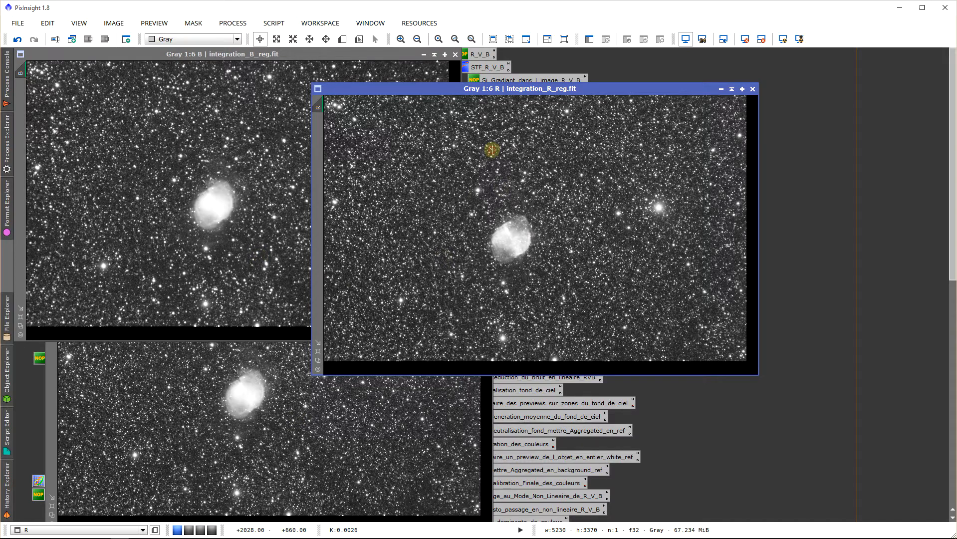
pyautogui.click(156, 205)
pyautogui.click(256, 381)
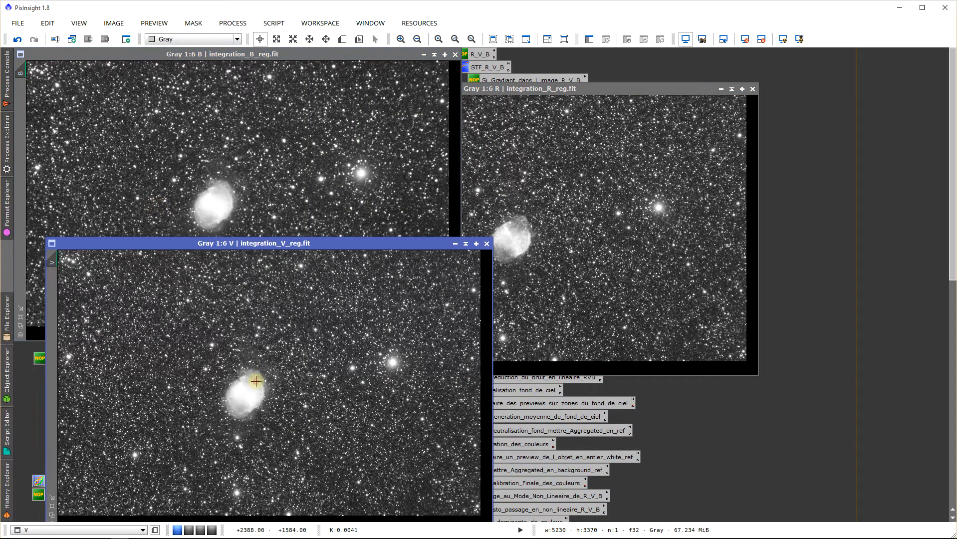
pyautogui.moveTo(337, 246); pyautogui.dragTo(304, 71)
pyautogui.click(433, 68)
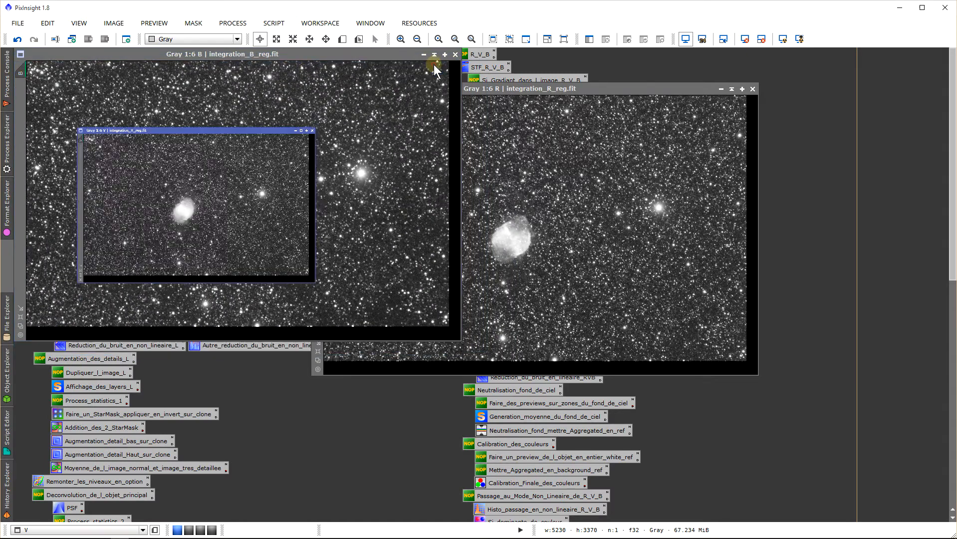
pyautogui.click(434, 54)
pyautogui.moveTo(426, 92)
pyautogui.mouseDown()
pyautogui.moveTo(236, 124)
pyautogui.moveTo(209, 99)
pyautogui.moveTo(133, 68)
pyautogui.moveTo(141, 67)
pyautogui.mouseUp()
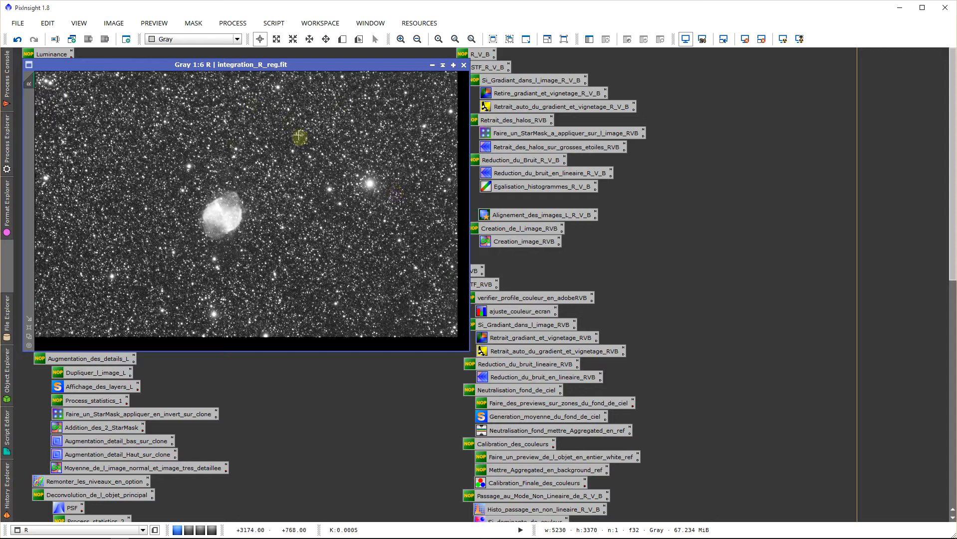
# Examine the R image up close, review DynamicBackgroundExtraction's model and sample generation parameters, and cancel its session without applying it
pyautogui.scroll(-1, 363, 207)
pyautogui.scroll(5, 342, 218)
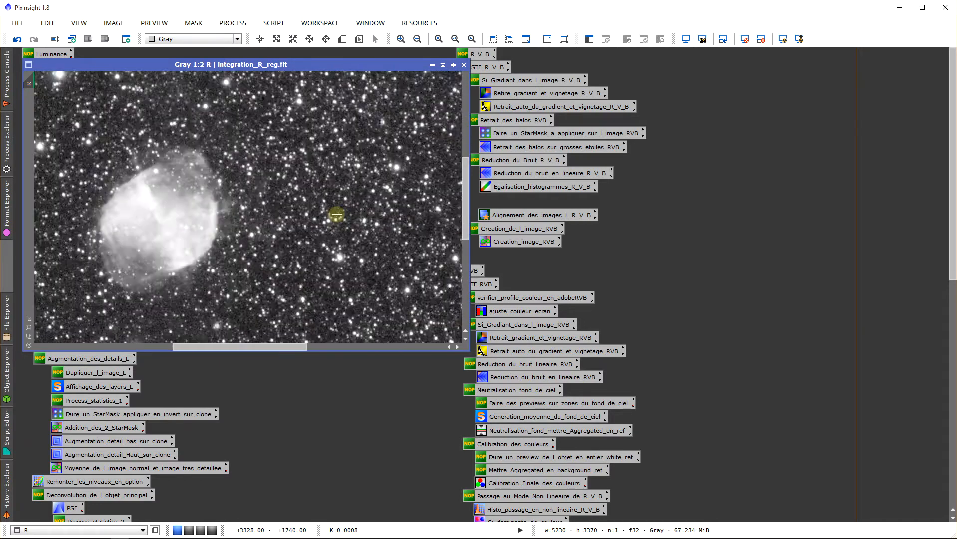
pyautogui.scroll(1, 337, 214)
pyautogui.scroll(-4, 337, 214)
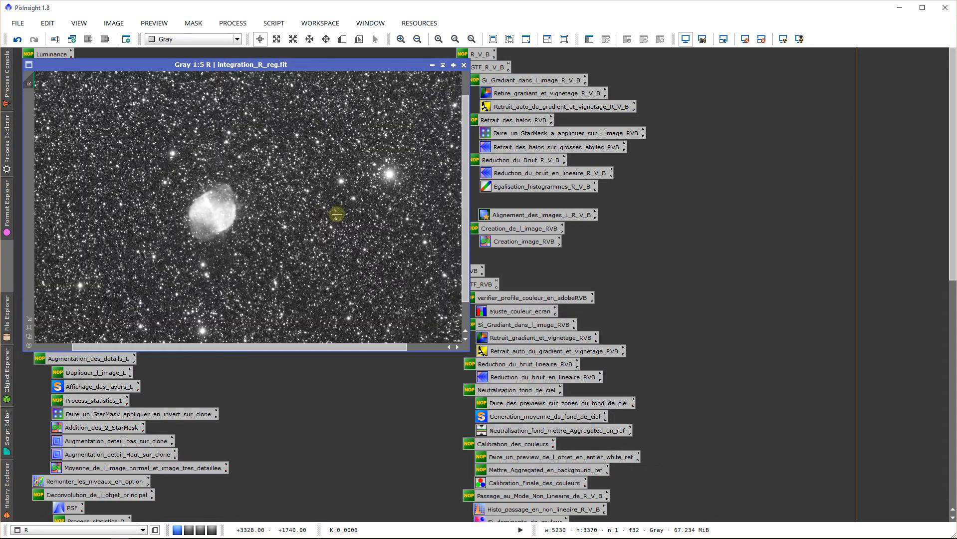
pyautogui.scroll(-1, 337, 215)
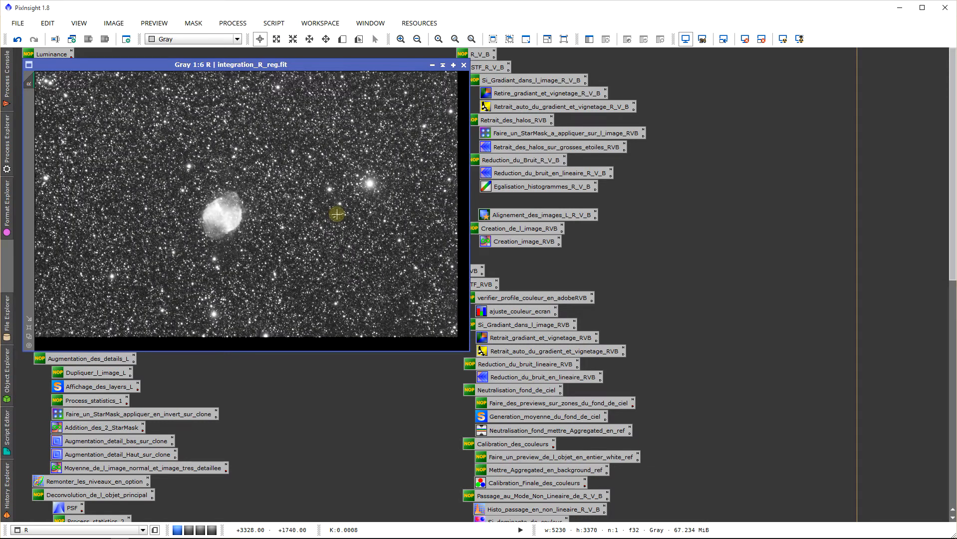
pyautogui.click(498, 95)
pyautogui.doubleClick(497, 95)
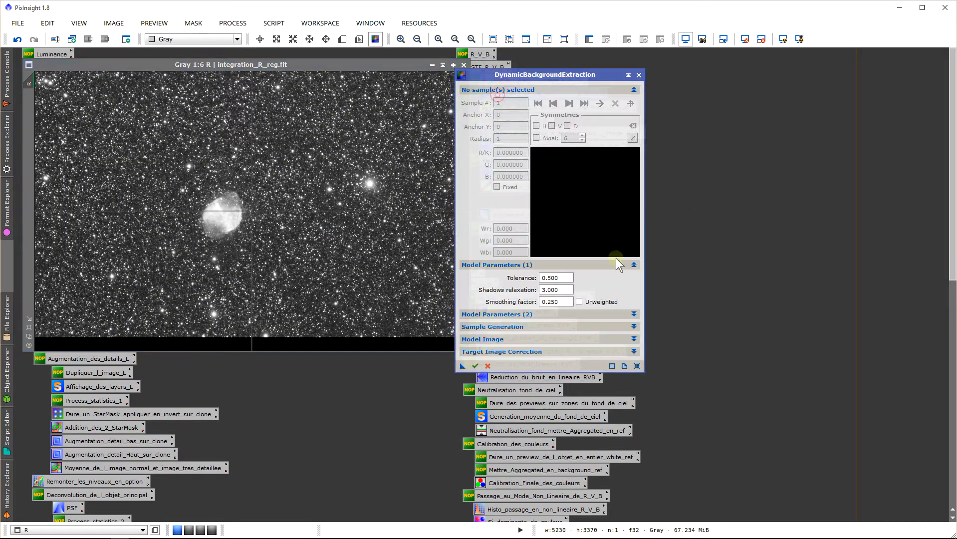
pyautogui.click(557, 315)
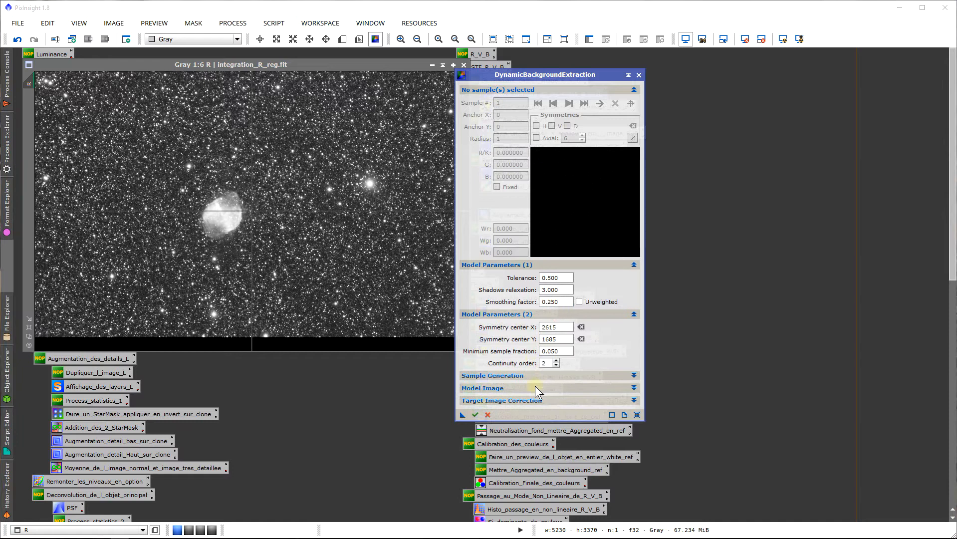
pyautogui.click(534, 388)
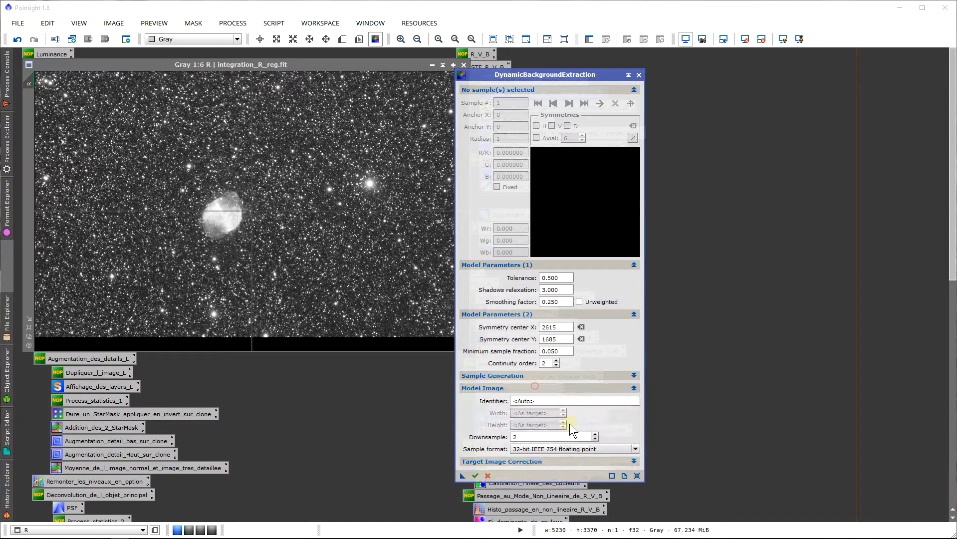
pyautogui.click(549, 389)
pyautogui.click(552, 375)
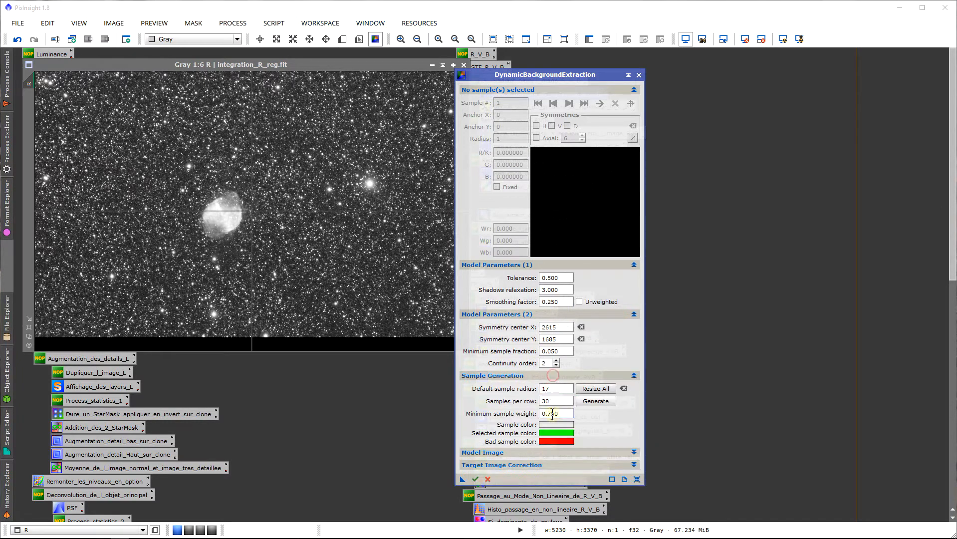
pyautogui.click(640, 76)
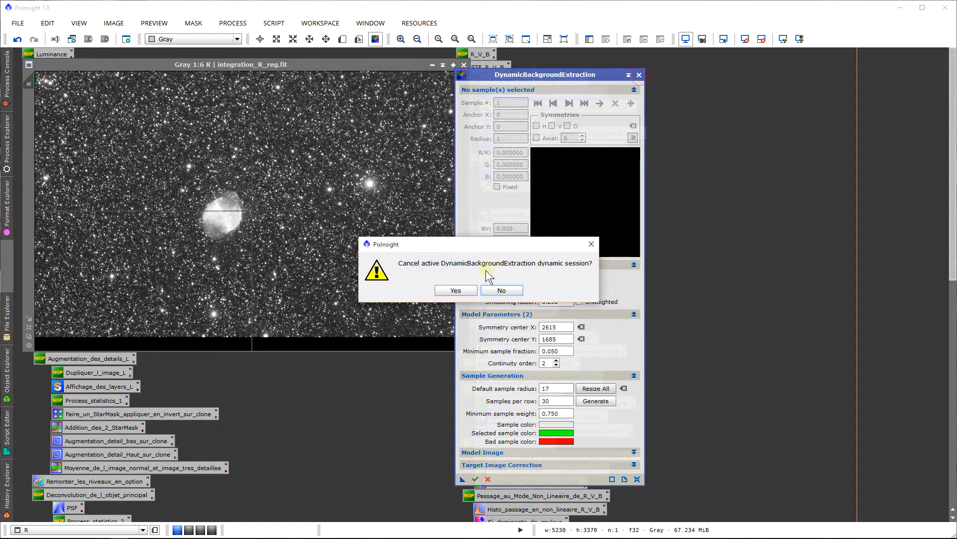
pyautogui.click(455, 290)
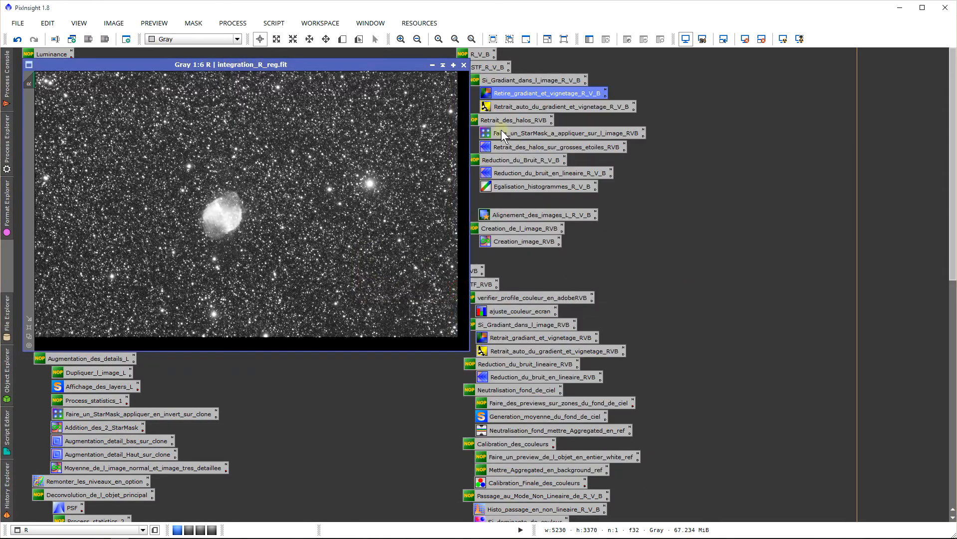
# Generate a star mask from the R image using StarMask with noise threshold 0.2, scale 6, smoothness 16 and midtones 0.2
pyautogui.moveTo(423, 67); pyautogui.dragTo(421, 71)
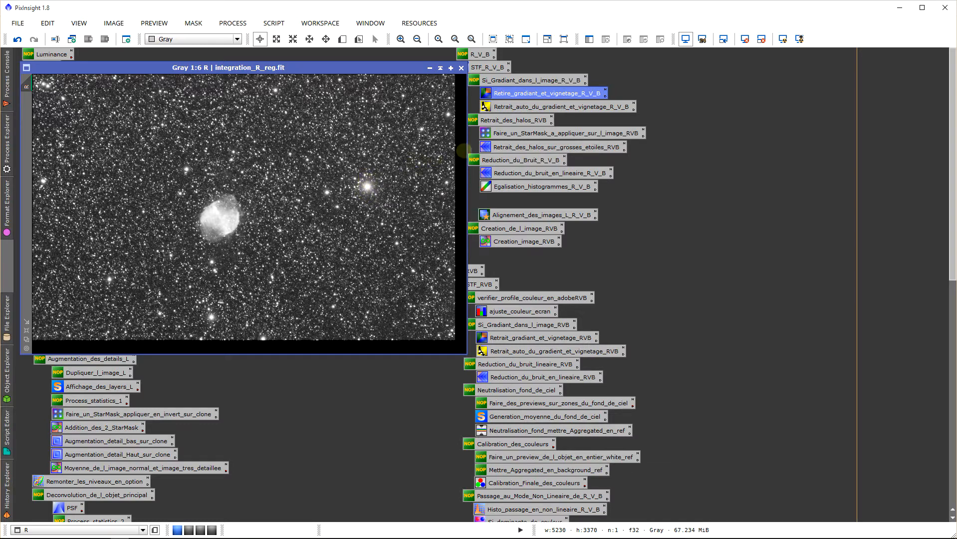
pyautogui.doubleClick(496, 136)
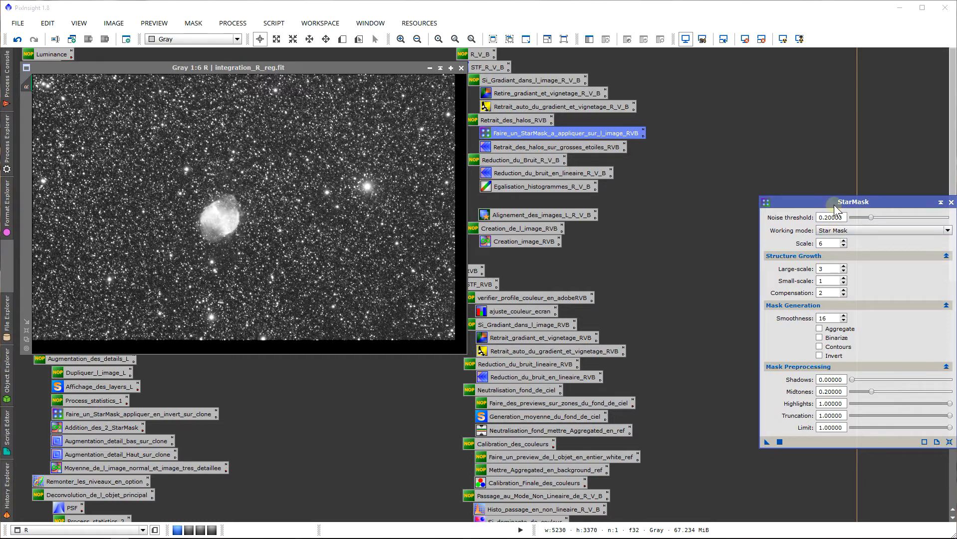
pyautogui.moveTo(834, 205); pyautogui.dragTo(708, 119)
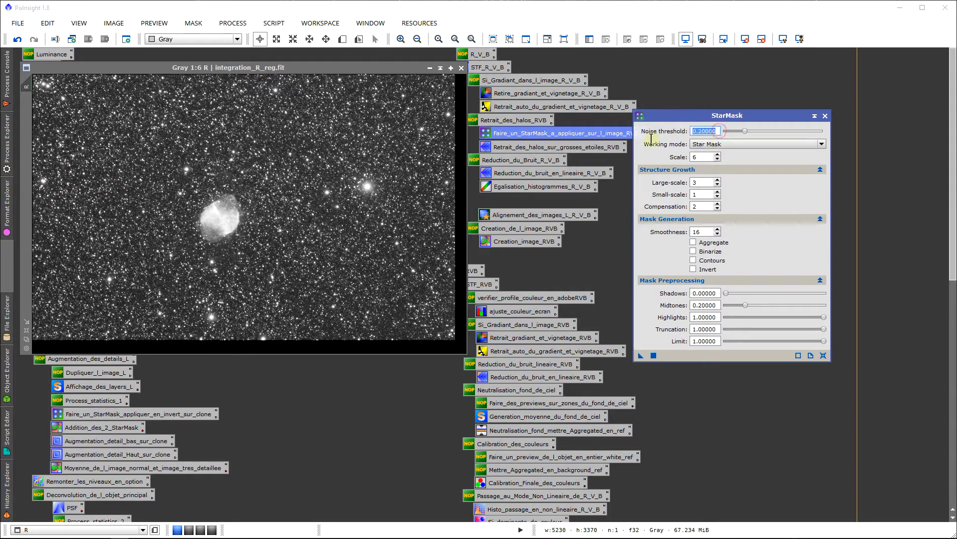
pyautogui.moveTo(226, 69); pyautogui.dragTo(242, 86)
pyautogui.scroll(4, 344, 204)
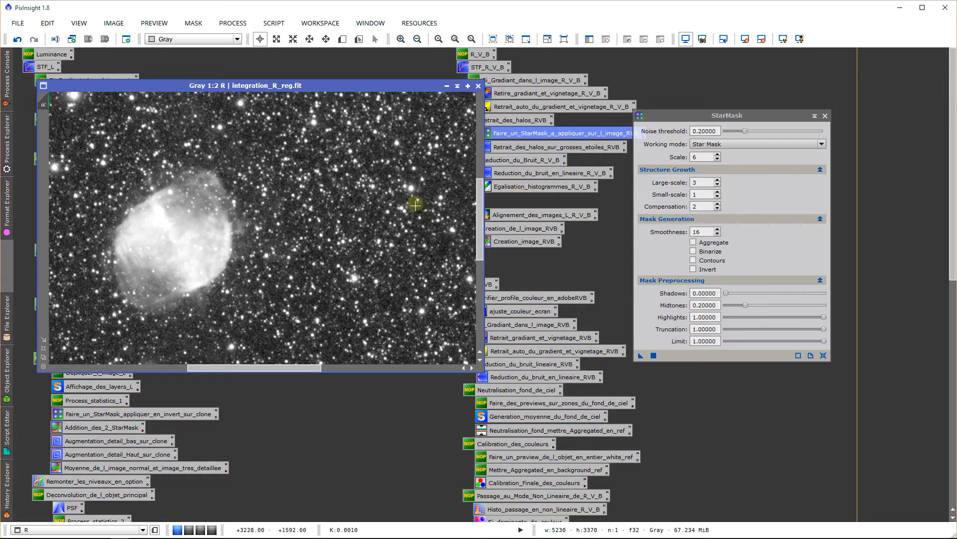
pyautogui.scroll(-2, 373, 221)
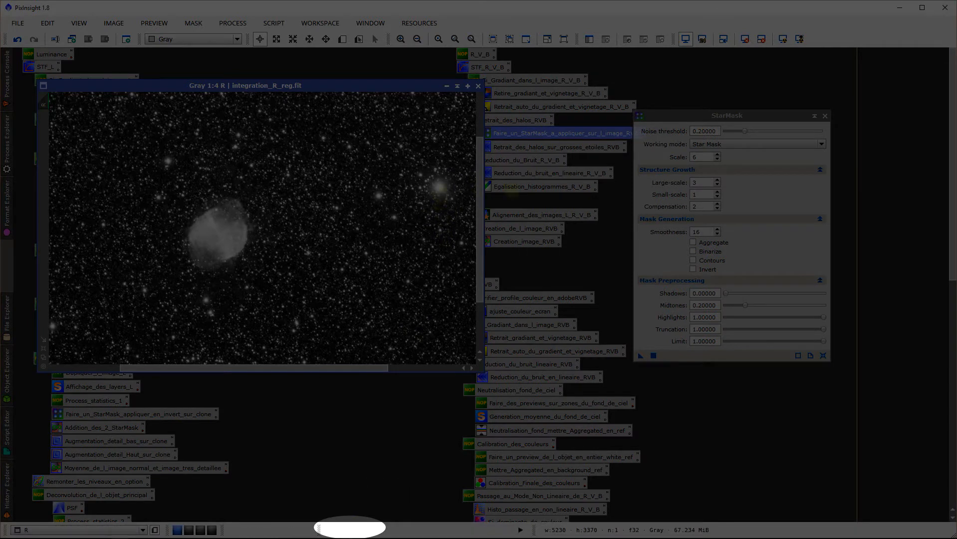
pyautogui.moveTo(715, 131); pyautogui.dragTo(648, 135)
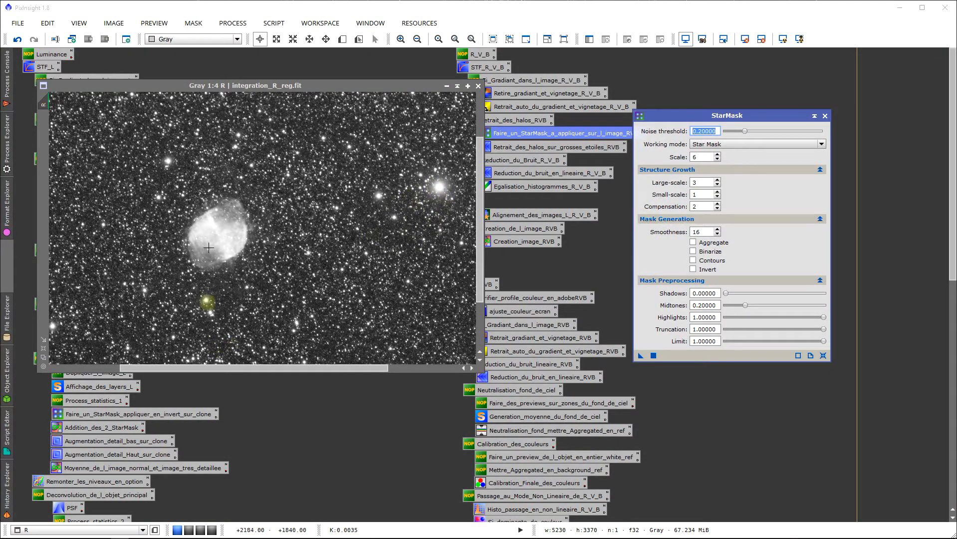
pyautogui.scroll(-2, 320, 213)
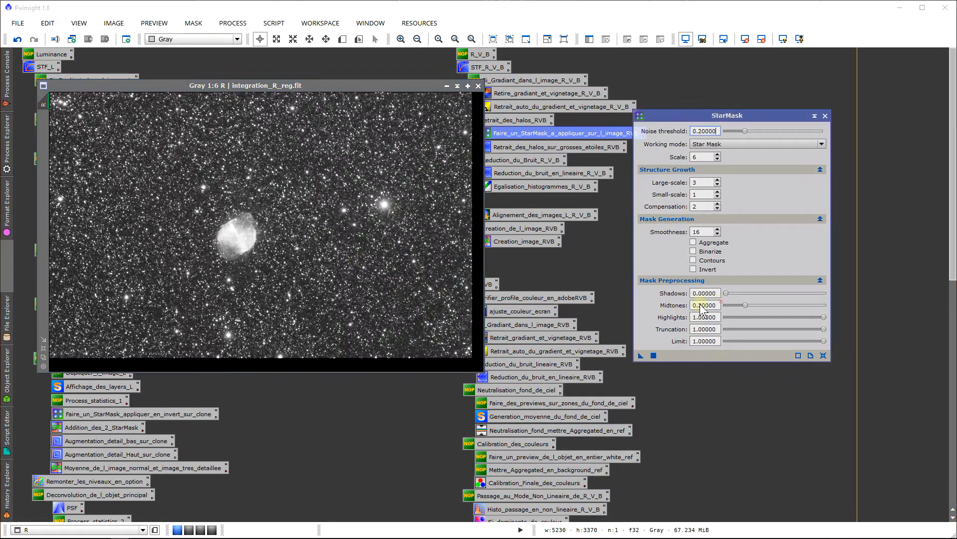
pyautogui.click(709, 304)
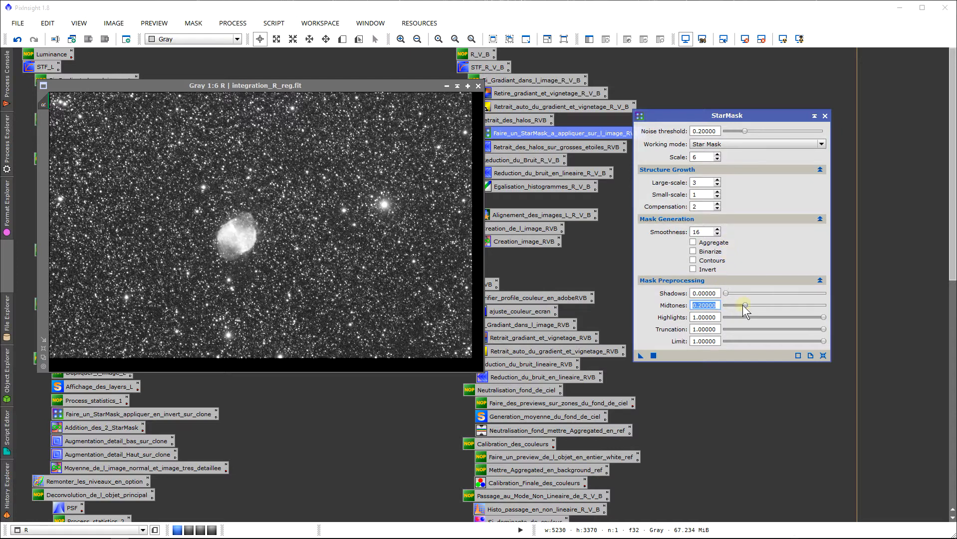
pyautogui.click(708, 231)
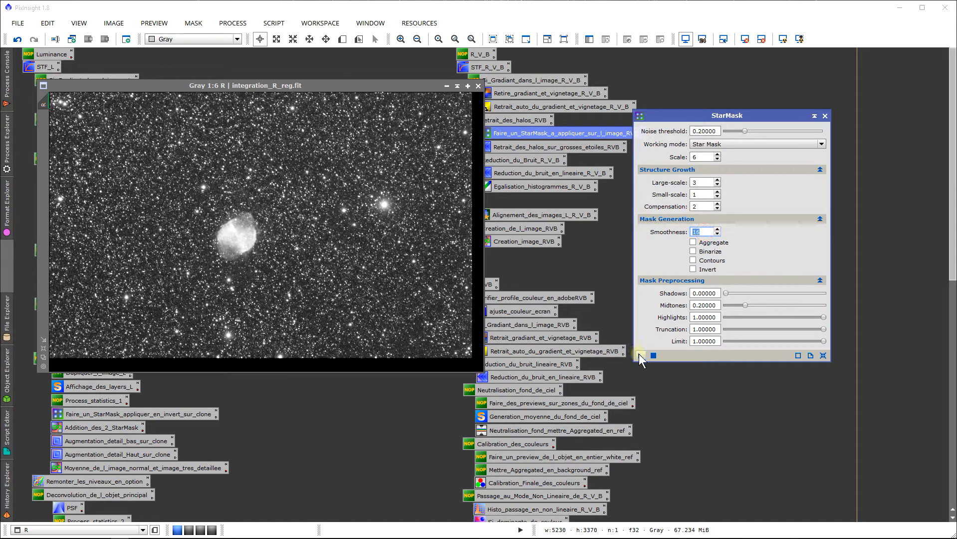
pyautogui.moveTo(640, 354); pyautogui.dragTo(353, 249)
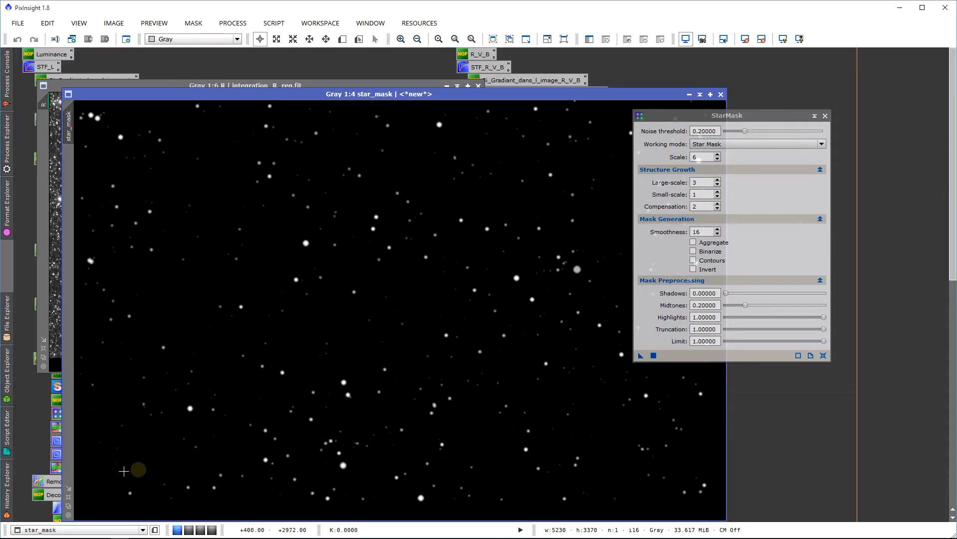
# Reduce the star_mask view to 1:5 and close the StarMask process window
pyautogui.click(69, 506)
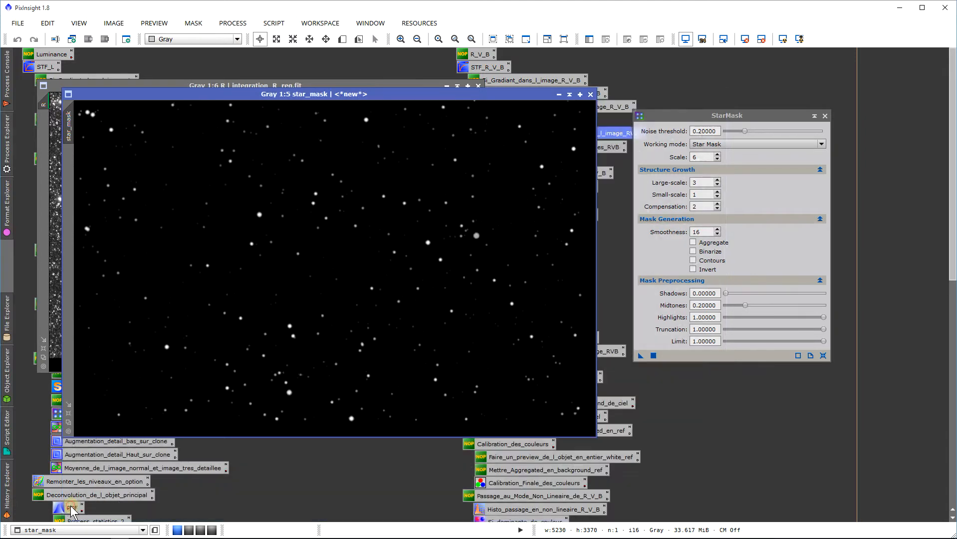
pyautogui.moveTo(353, 100); pyautogui.dragTo(329, 103)
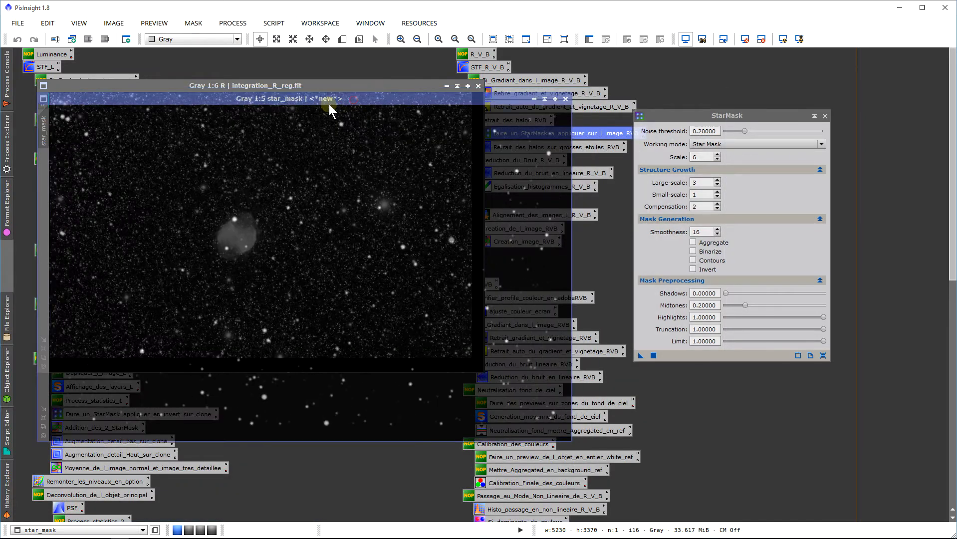
pyautogui.click(824, 116)
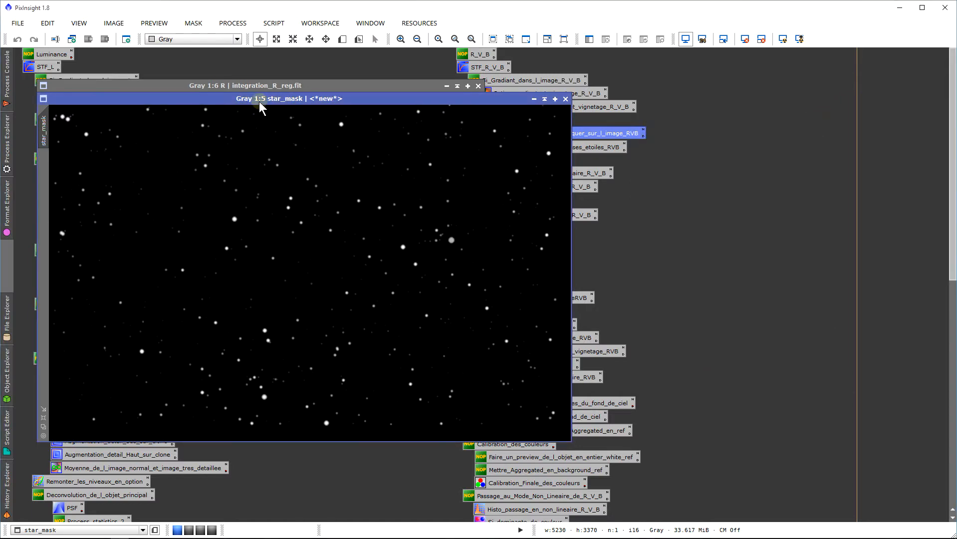
# Apply star_mask as the mask of the R image and iconize the mask window above it
pyautogui.moveTo(258, 101); pyautogui.dragTo(343, 79)
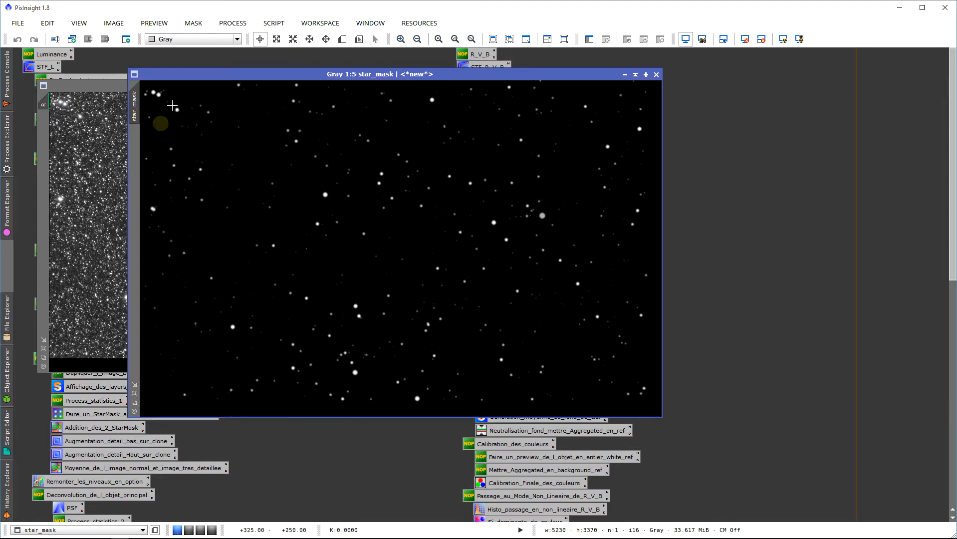
pyautogui.moveTo(200, 75); pyautogui.dragTo(237, 82)
pyautogui.moveTo(176, 104); pyautogui.dragTo(43, 106)
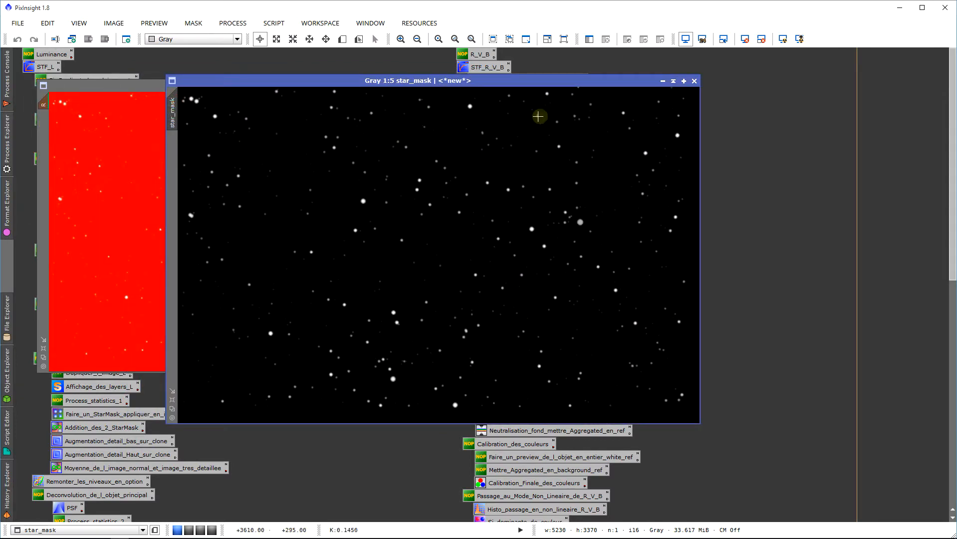
pyautogui.click(674, 83)
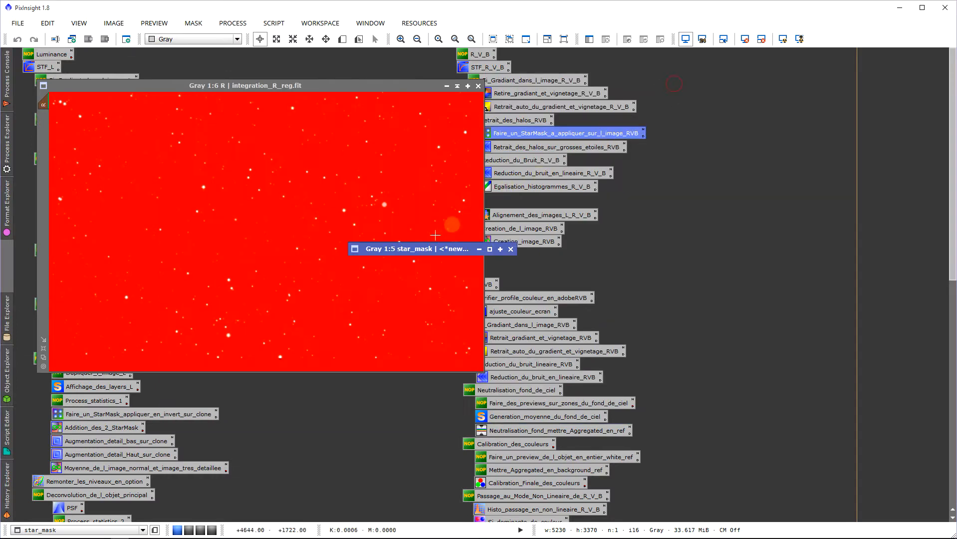
pyautogui.moveTo(422, 248); pyautogui.dragTo(318, 65)
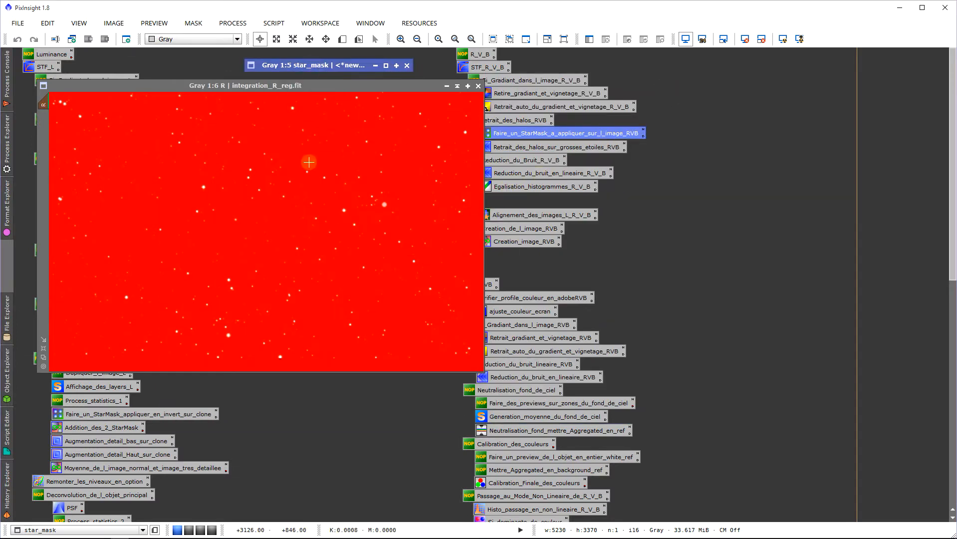
# Hide the red mask overlay on the R image while keeping the mask enabled
pyautogui.click(331, 181)
pyautogui.hotkey('ctrl', 'k')
pyautogui.hotkey('ctrl', 'k')
pyautogui.hotkey('ctrl', 'k')
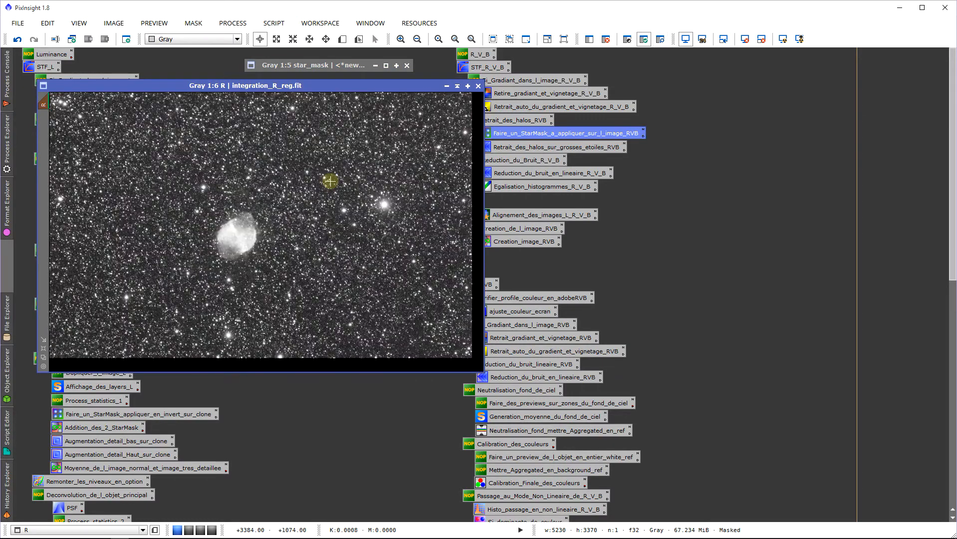
pyautogui.rightClick(339, 185)
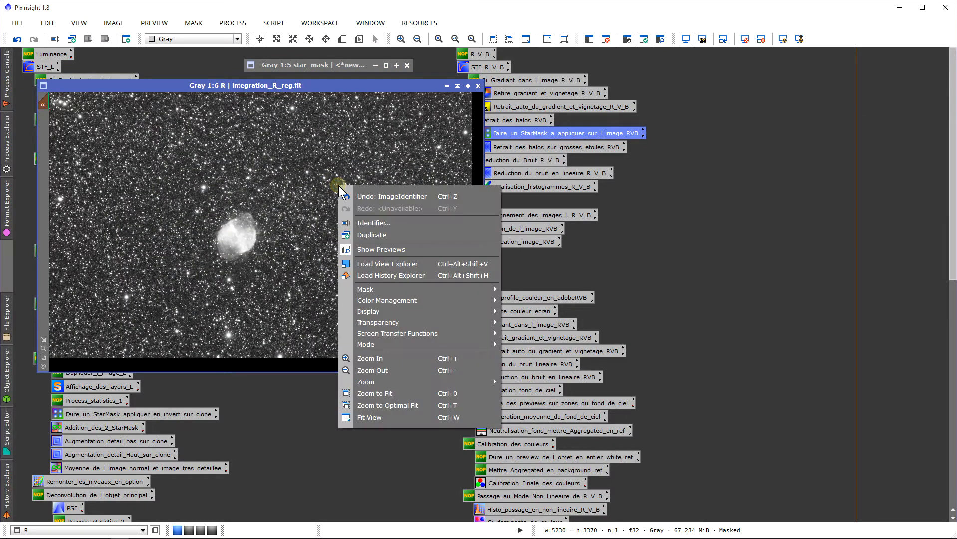
pyautogui.moveTo(466, 294)
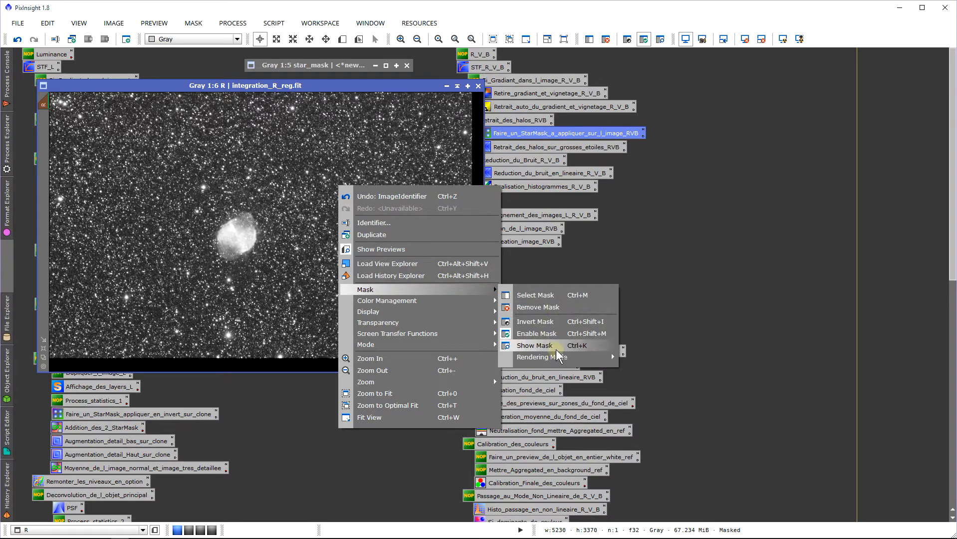
pyautogui.click(354, 177)
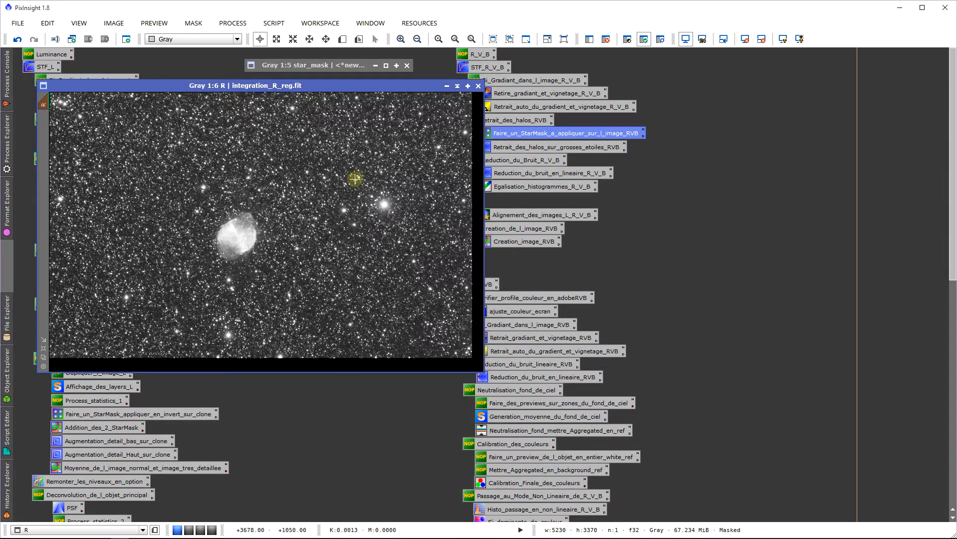
pyautogui.scroll(5, 348, 213)
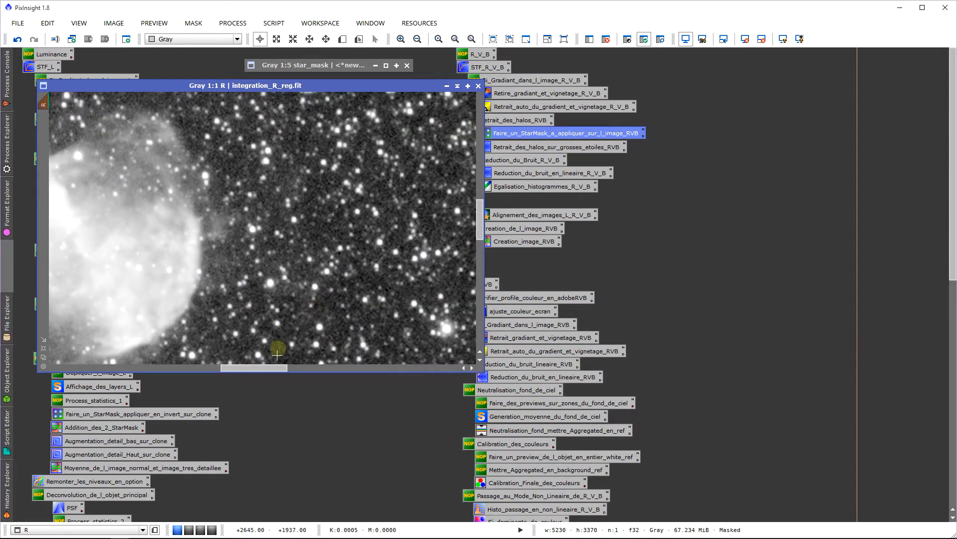
# Examine the bright stars' halos in the R image and the R_V_B, RVB and LRVB process icons across the workspace
pyautogui.moveTo(276, 368); pyautogui.dragTo(353, 373)
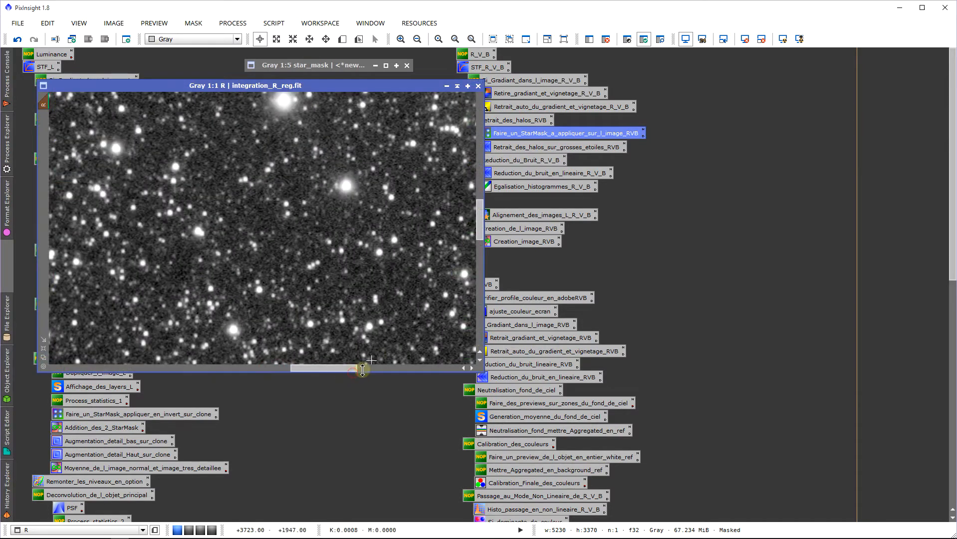
pyautogui.moveTo(483, 214); pyautogui.dragTo(485, 197)
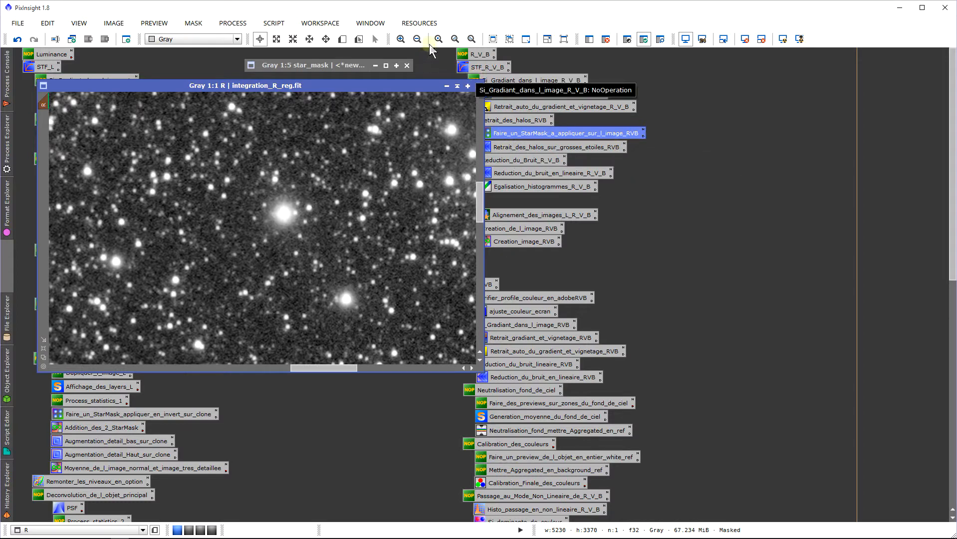
pyautogui.moveTo(439, 48); pyautogui.dragTo(599, 191)
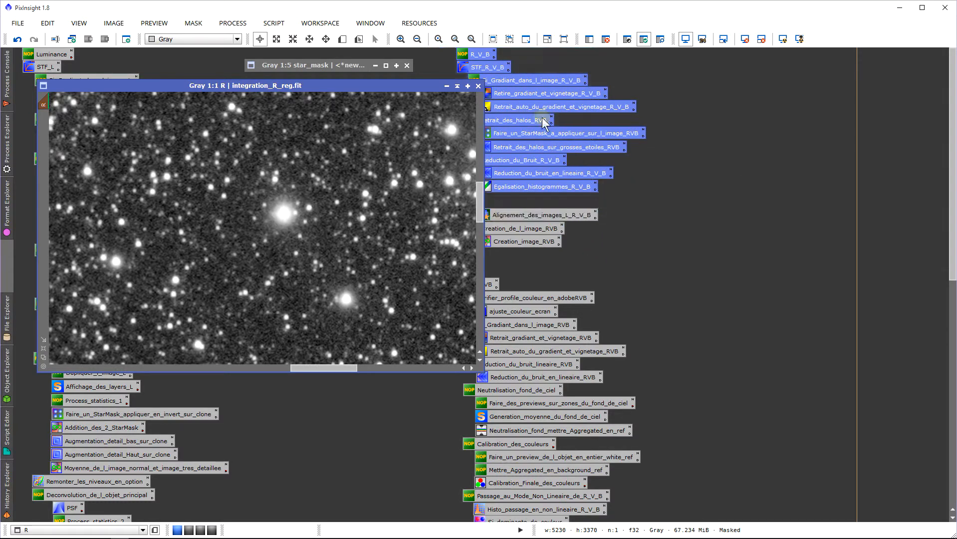
pyautogui.click(654, 208)
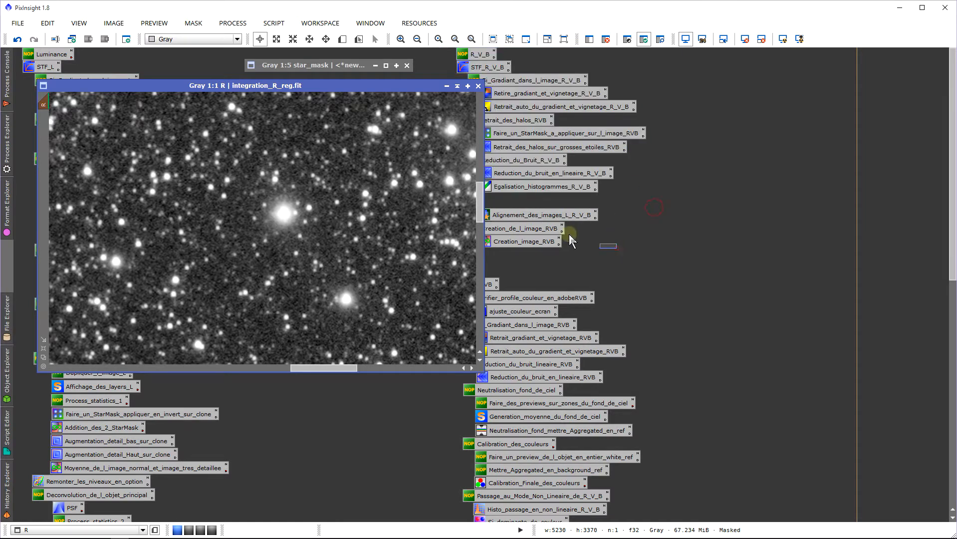
pyautogui.moveTo(618, 248); pyautogui.dragTo(511, 207)
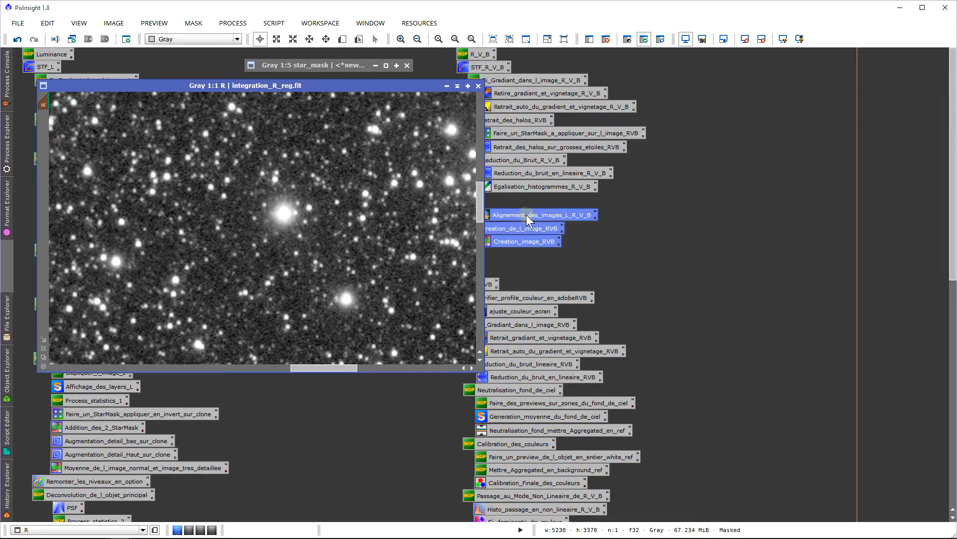
pyautogui.click(533, 253)
pyautogui.scroll(-3, 952, 215)
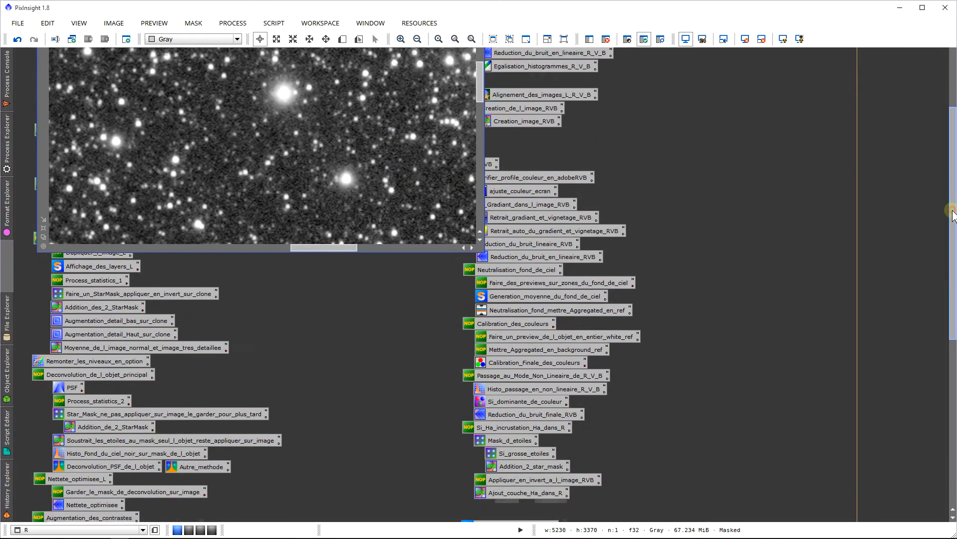
pyautogui.moveTo(737, 494); pyautogui.dragTo(447, 142)
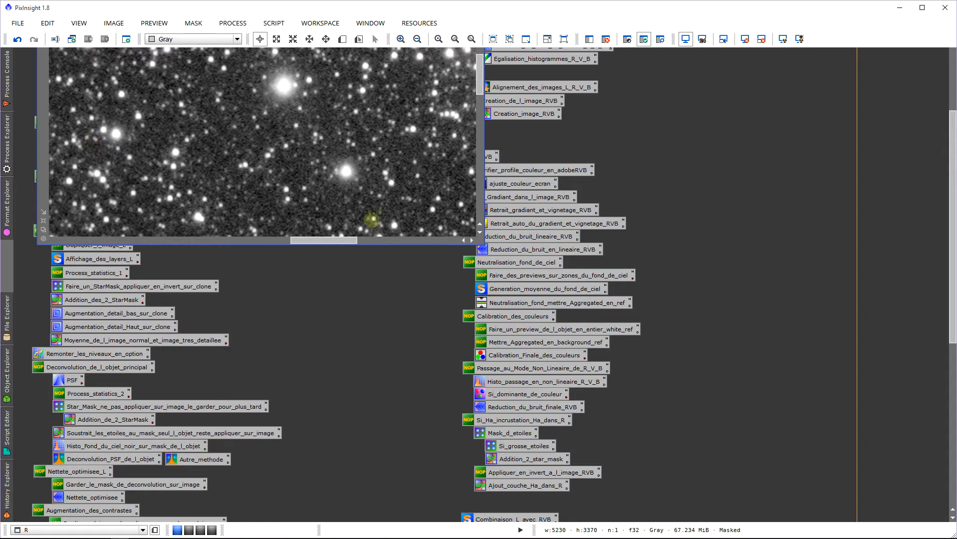
pyautogui.scroll(-3, 953, 340)
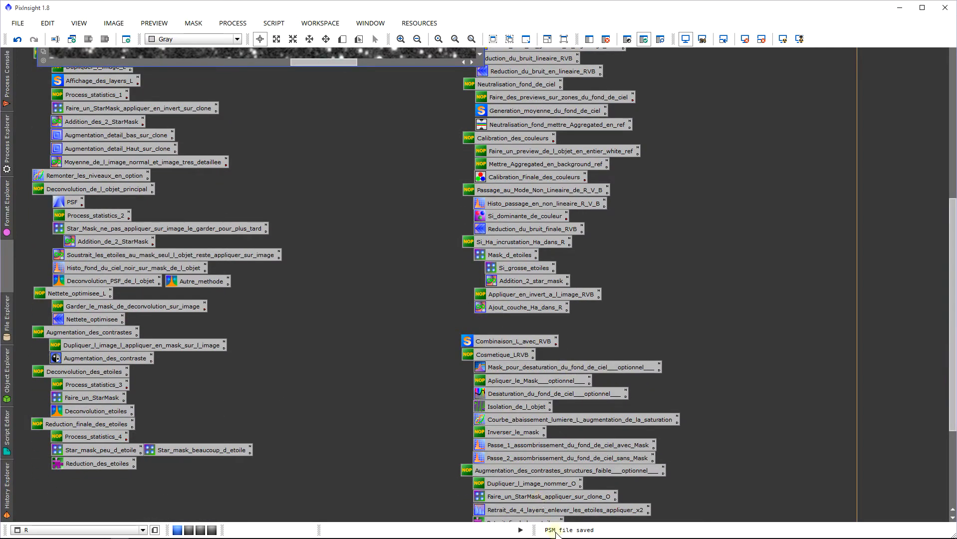
pyautogui.click(927, 11)
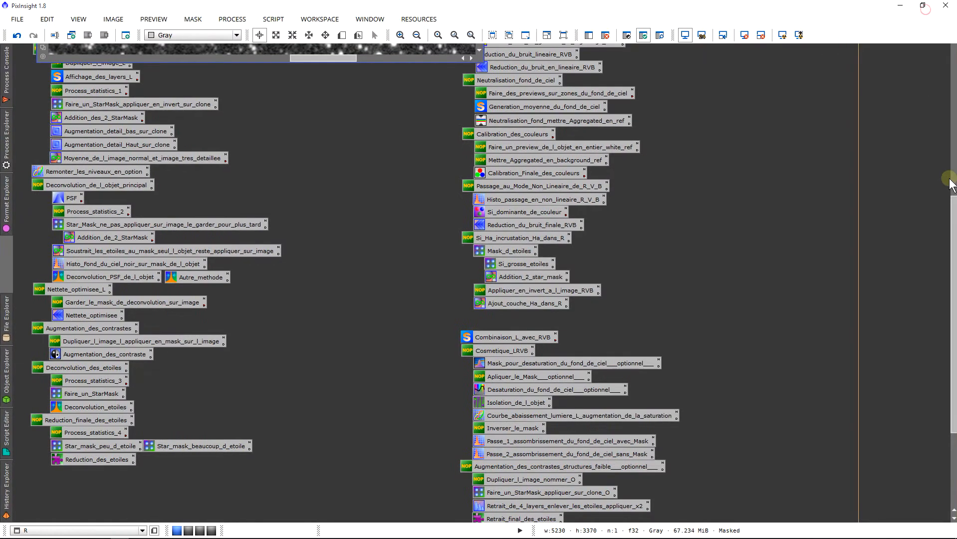
pyautogui.moveTo(950, 184); pyautogui.dragTo(950, 52)
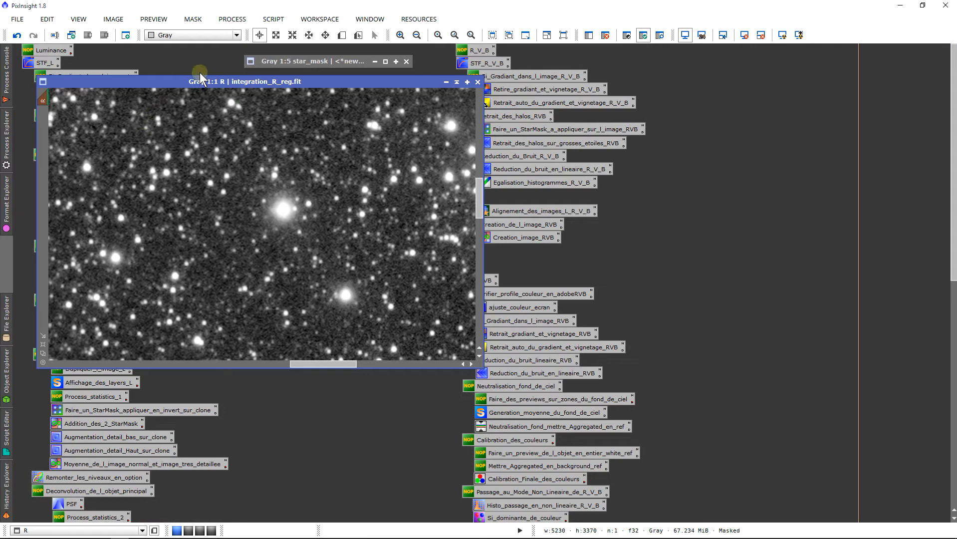
# Open the Retrait_des_halos_sur_grosses_etoiles_RVB process and place its window and the R image side by side
pyautogui.moveTo(208, 80); pyautogui.dragTo(195, 82)
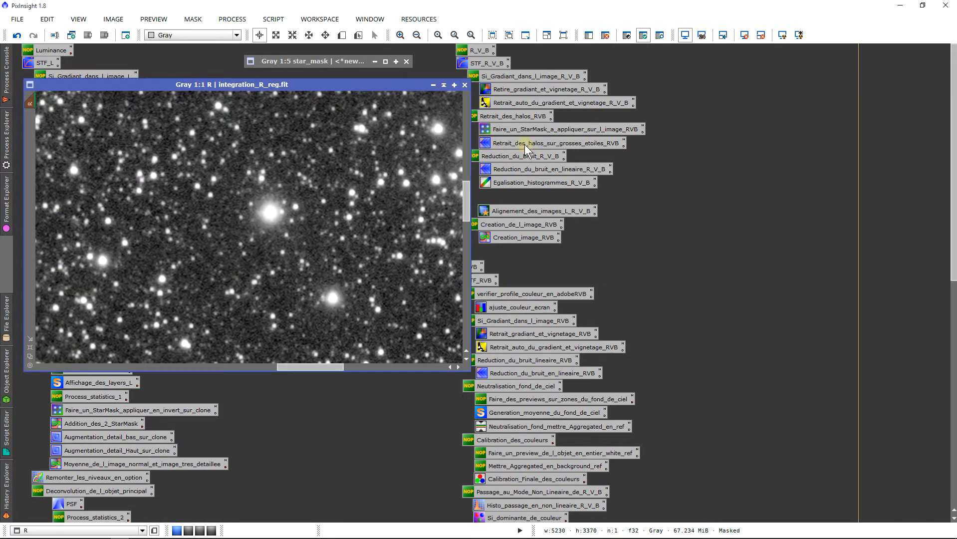
pyautogui.doubleClick(524, 143)
pyautogui.moveTo(841, 108); pyautogui.dragTo(718, 66)
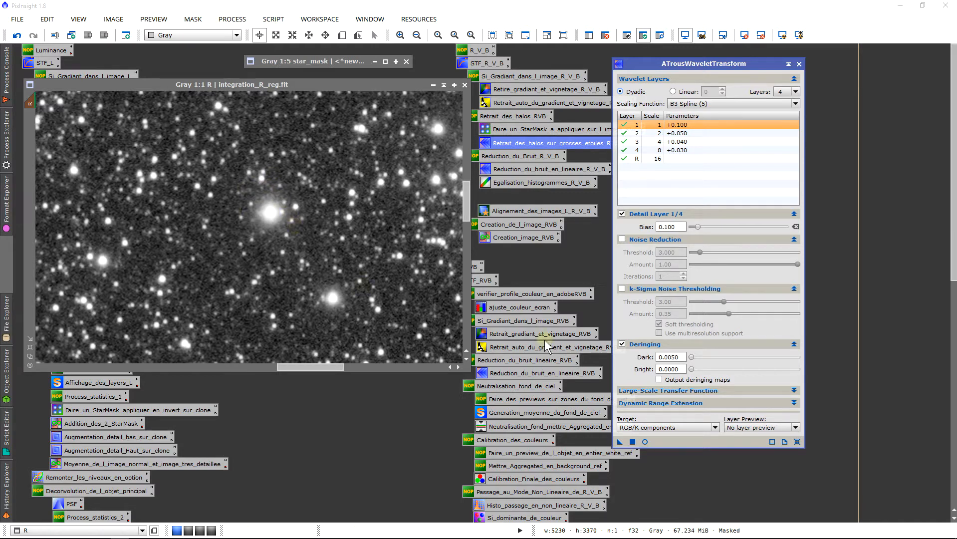
# Try the ATrousWaveletTransform with its preset settings on the R image, compare before and after, and undo it
pyautogui.click(632, 442)
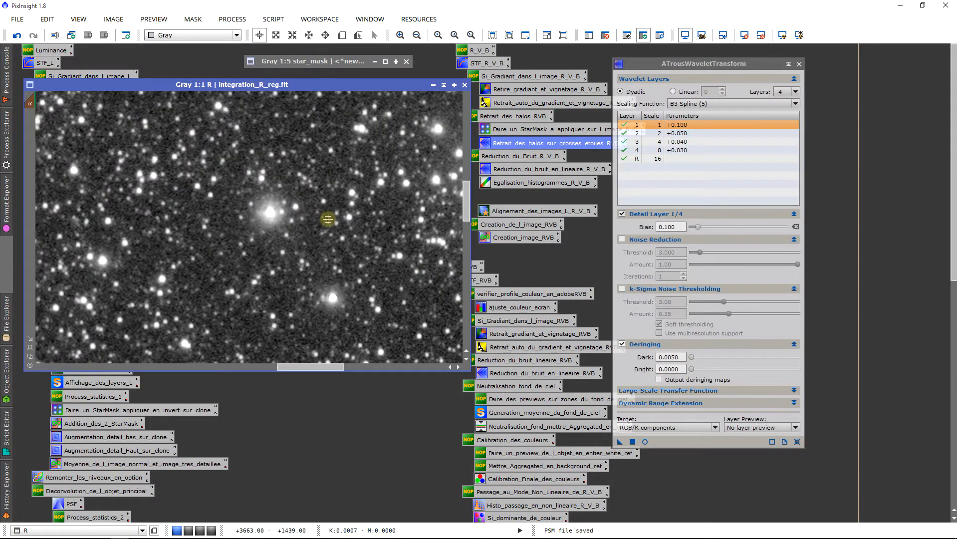
pyautogui.click(19, 31)
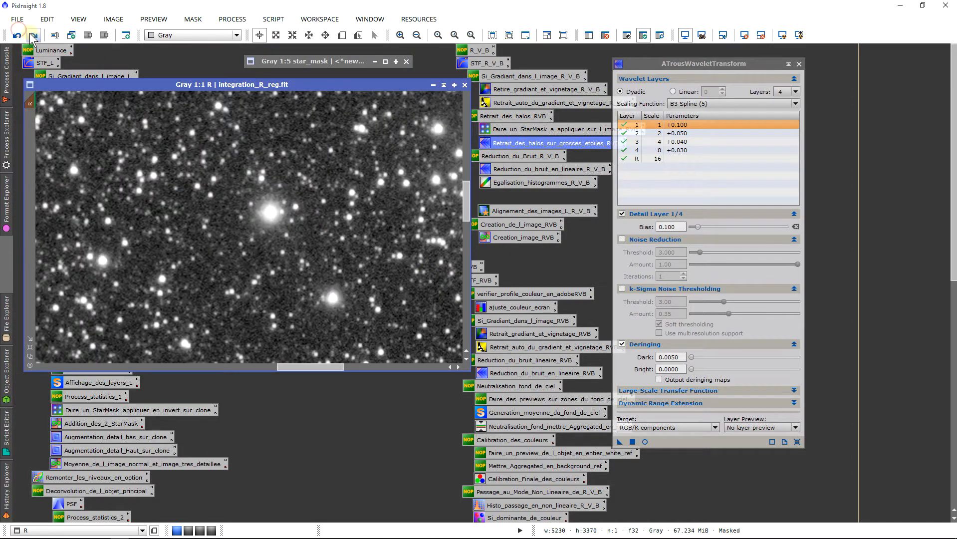
pyautogui.click(33, 35)
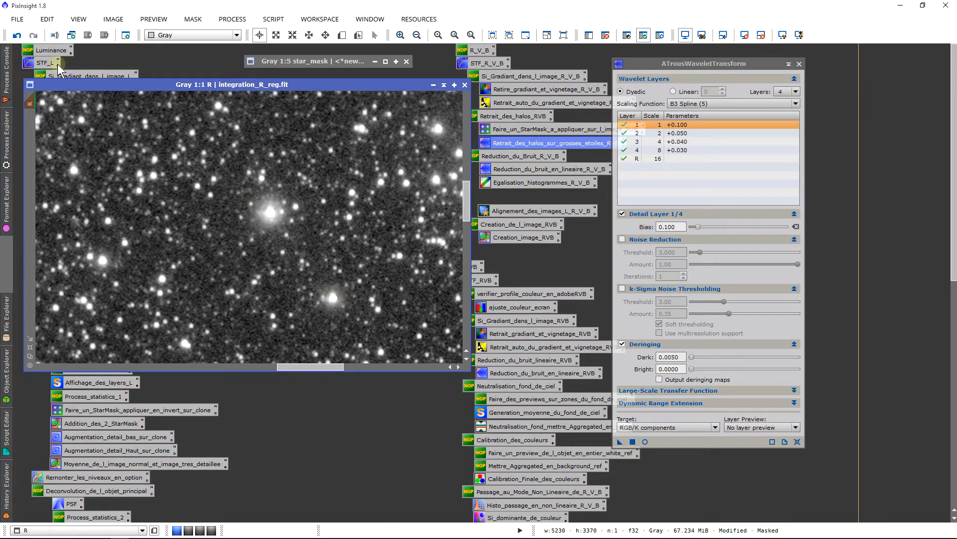
pyautogui.click(17, 35)
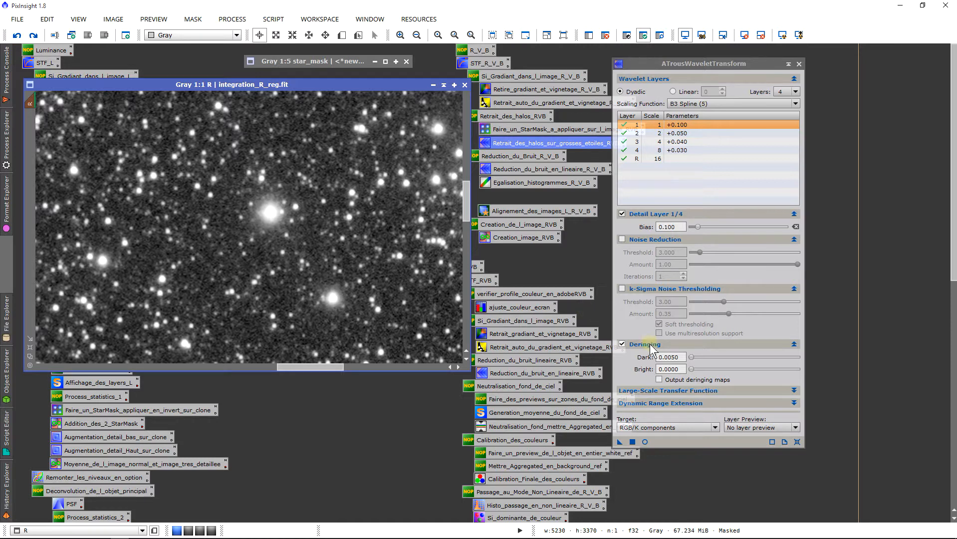
# Try the wavelet transform on the R image with dark deringing at 0.0500, and undo it
pyautogui.click(675, 356)
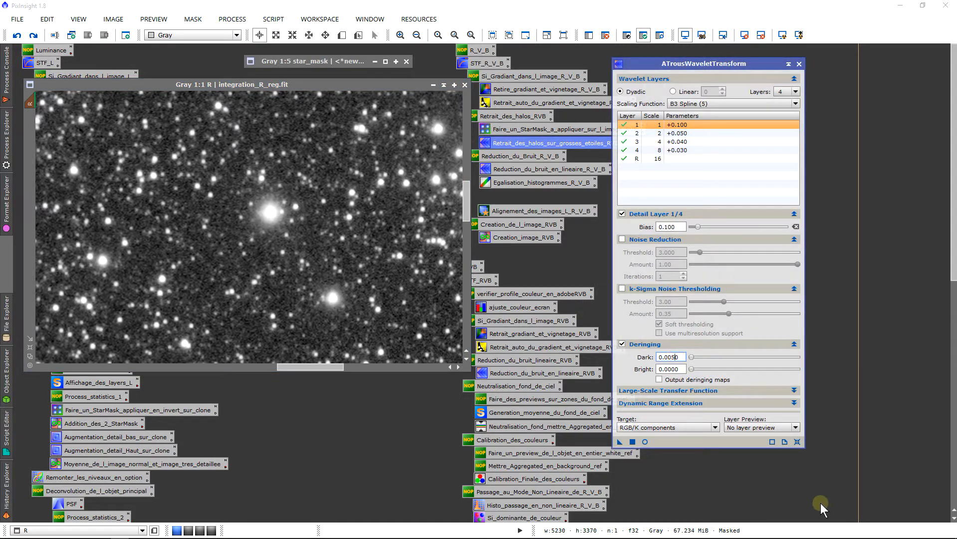
pyautogui.press('Delete')
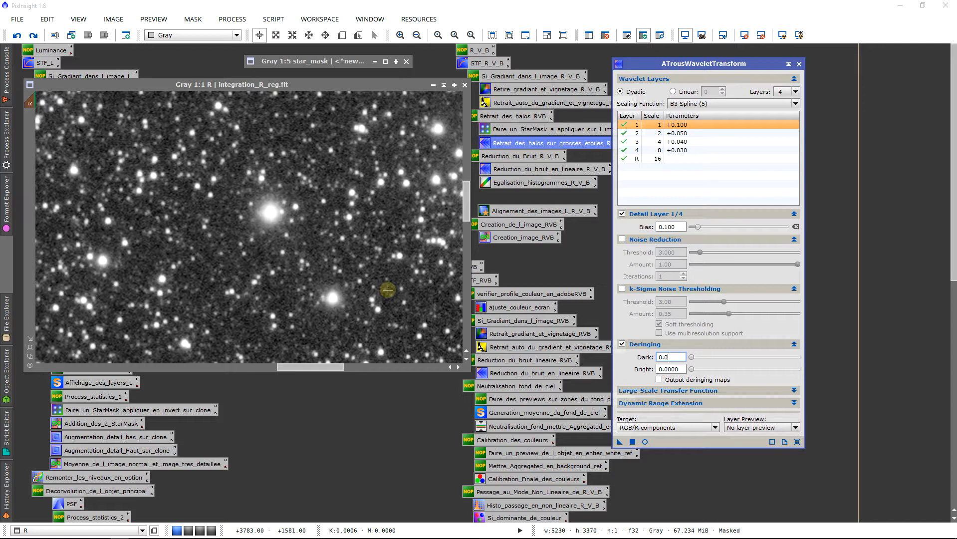
pyautogui.moveTo(619, 441); pyautogui.dragTo(287, 255)
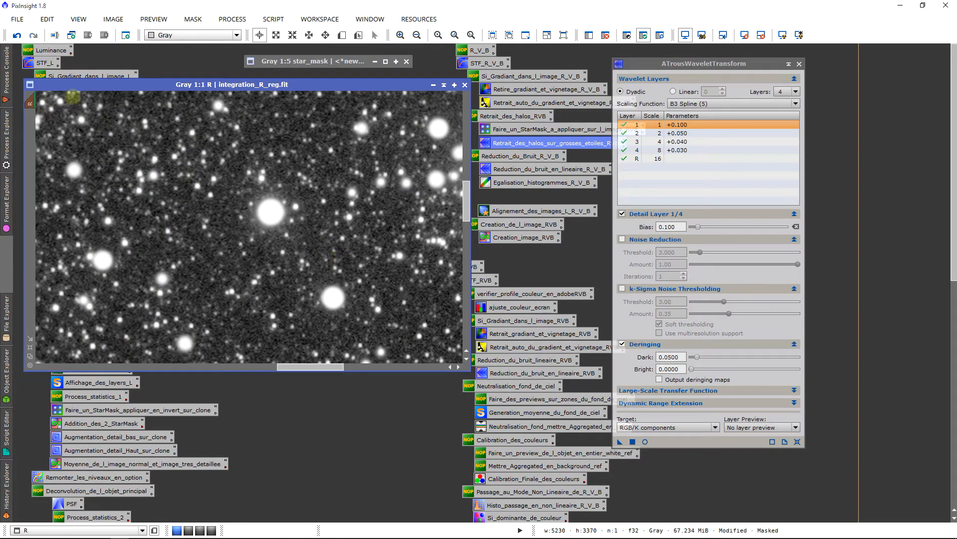
pyautogui.click(18, 36)
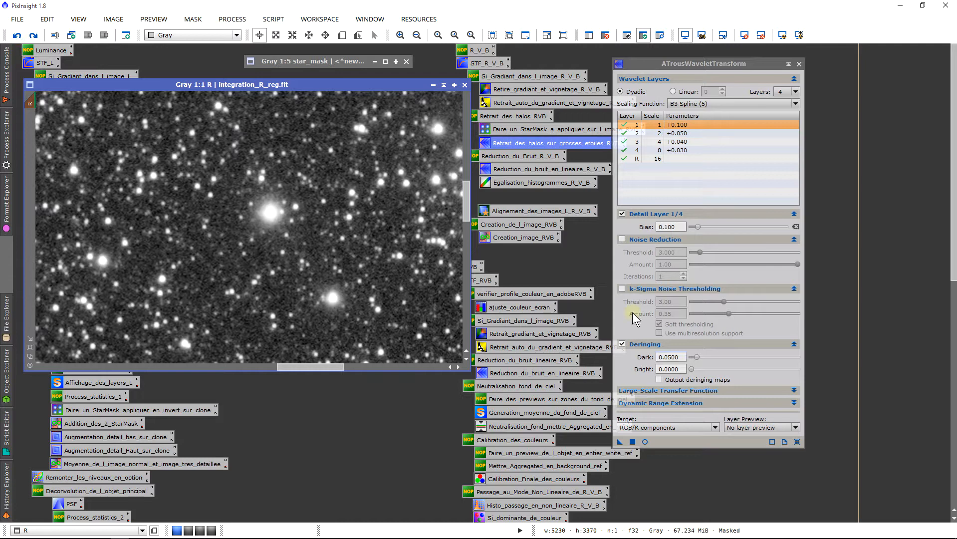
# Try the wavelet transform on the R image with dark deringing at 0.0060, compare before and after, and undo it
pyautogui.moveTo(679, 357); pyautogui.dragTo(668, 358)
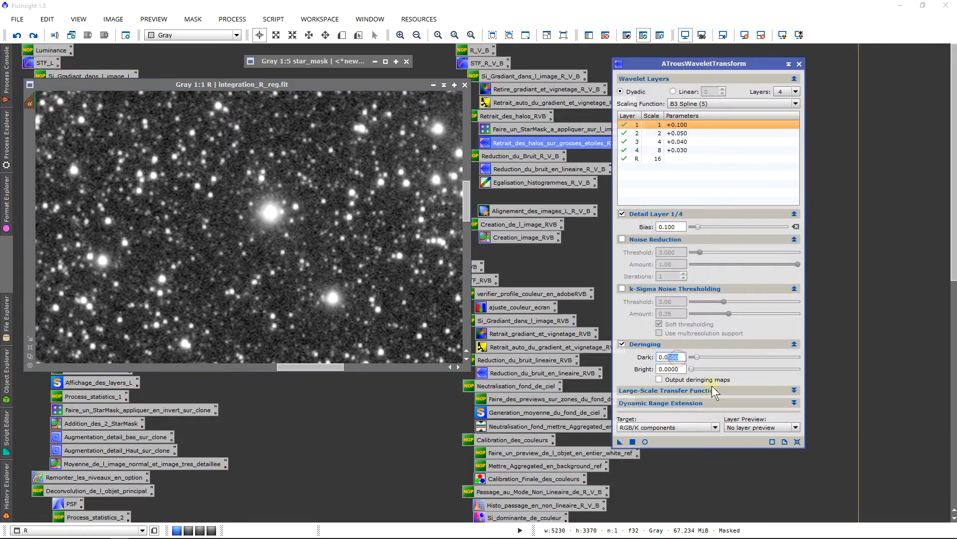
pyautogui.write('05')
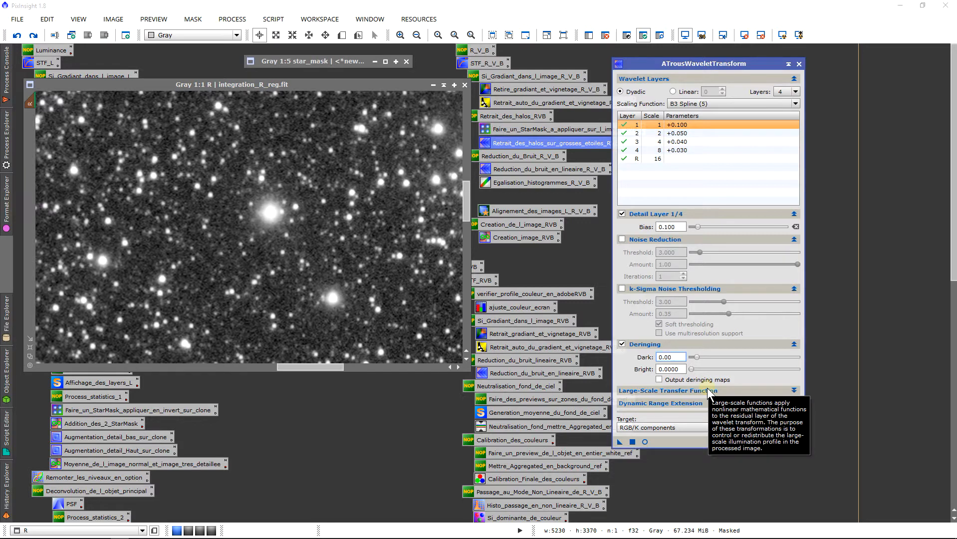
pyautogui.write('60')
pyautogui.moveTo(378, 311); pyautogui.dragTo(375, 311)
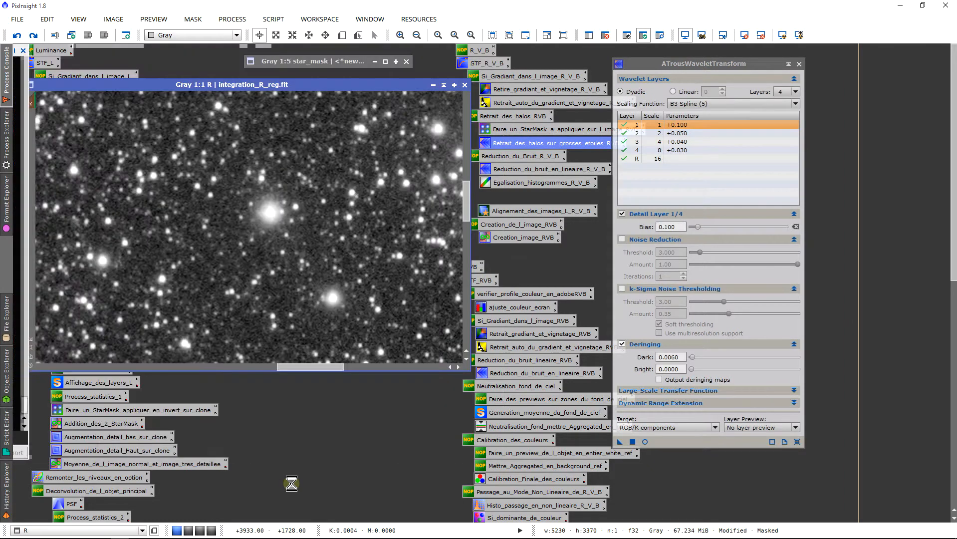
pyautogui.click(17, 35)
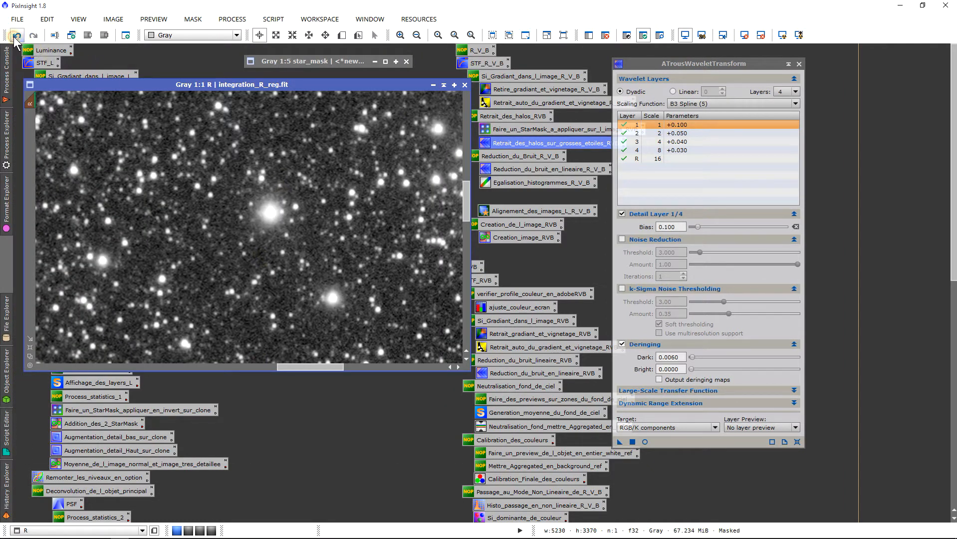
pyautogui.click(33, 36)
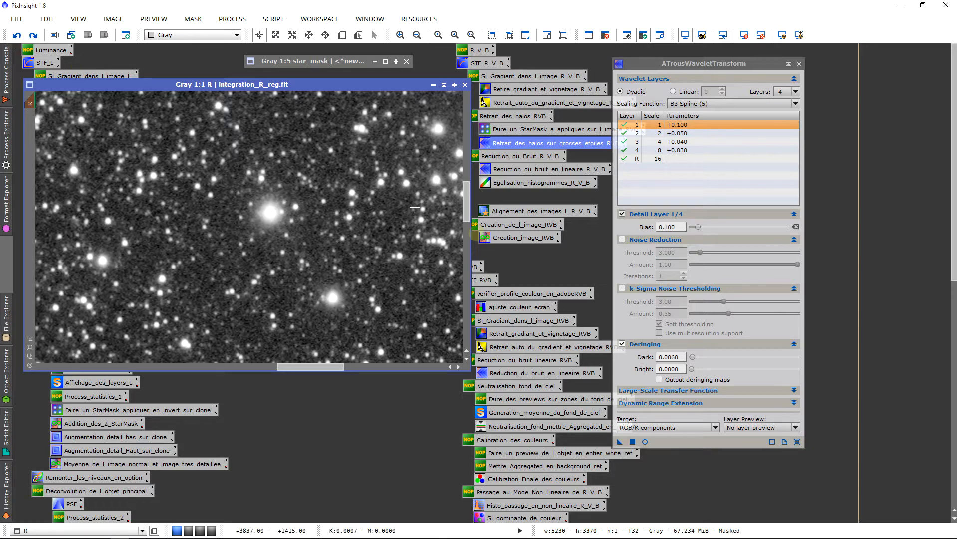
# Set the dark deringing to 0.0055 and apply the wavelet transform to the R image
pyautogui.click(678, 357)
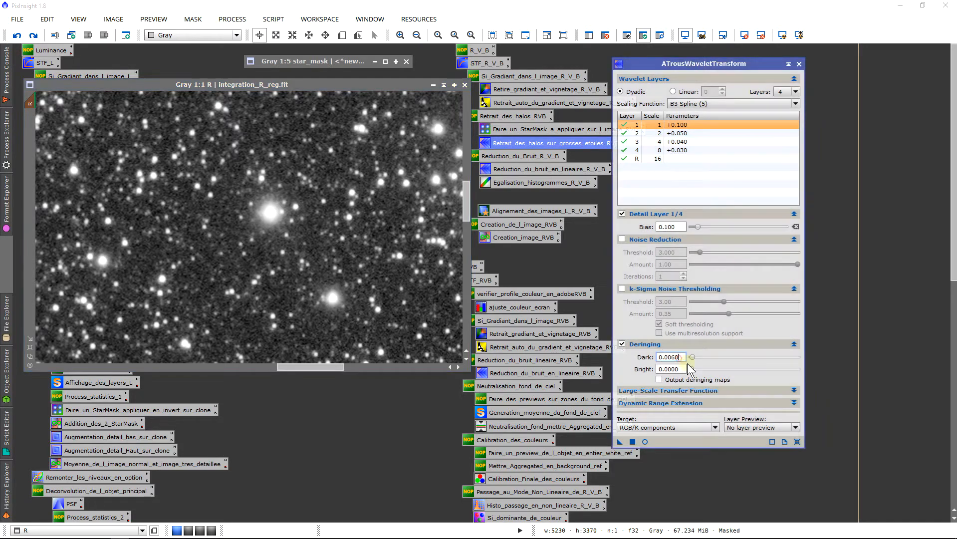
pyautogui.press('BackSpace')
pyautogui.write('55')
pyautogui.moveTo(620, 442); pyautogui.dragTo(358, 274)
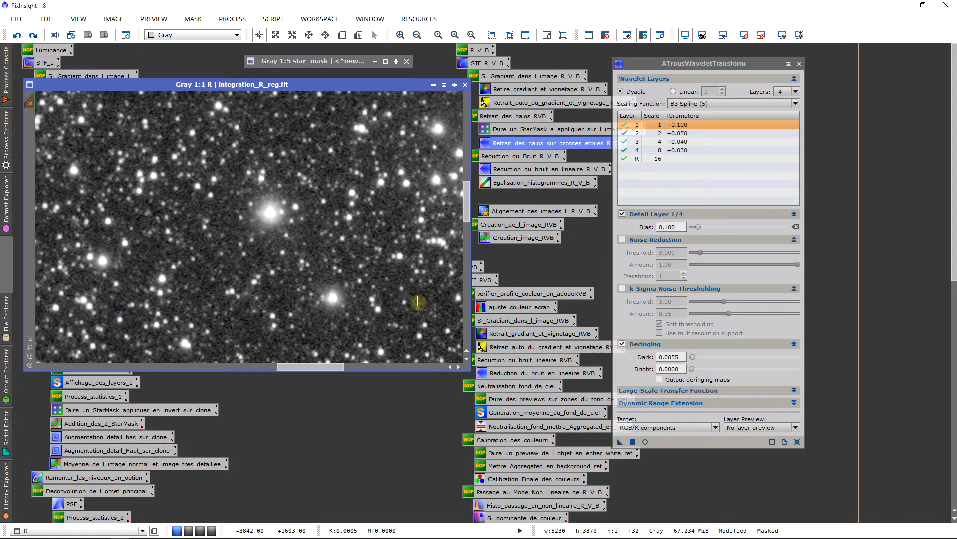
# Compare the R image before and after halo removal around the bright stars and the nebula, ending on the full frame
pyautogui.scroll(-1, 384, 293)
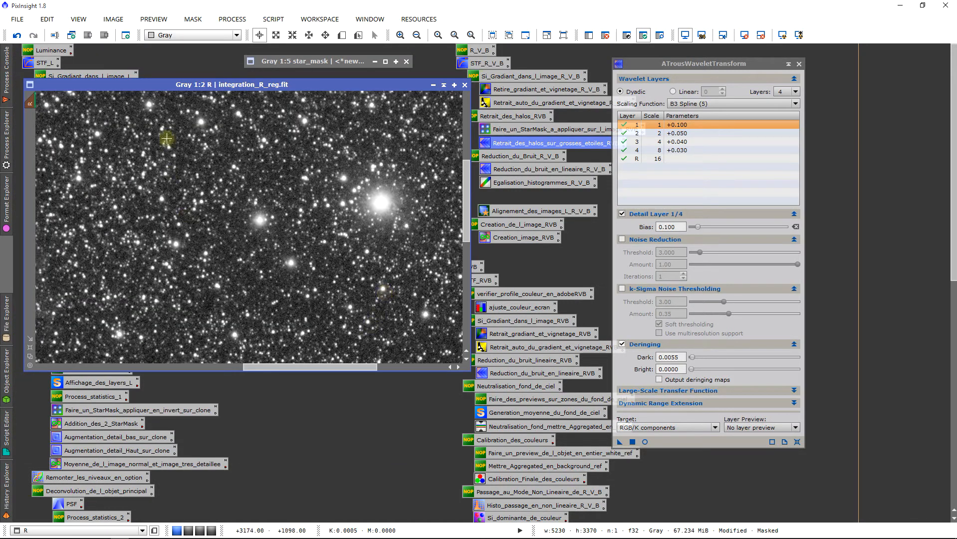
pyautogui.click(14, 35)
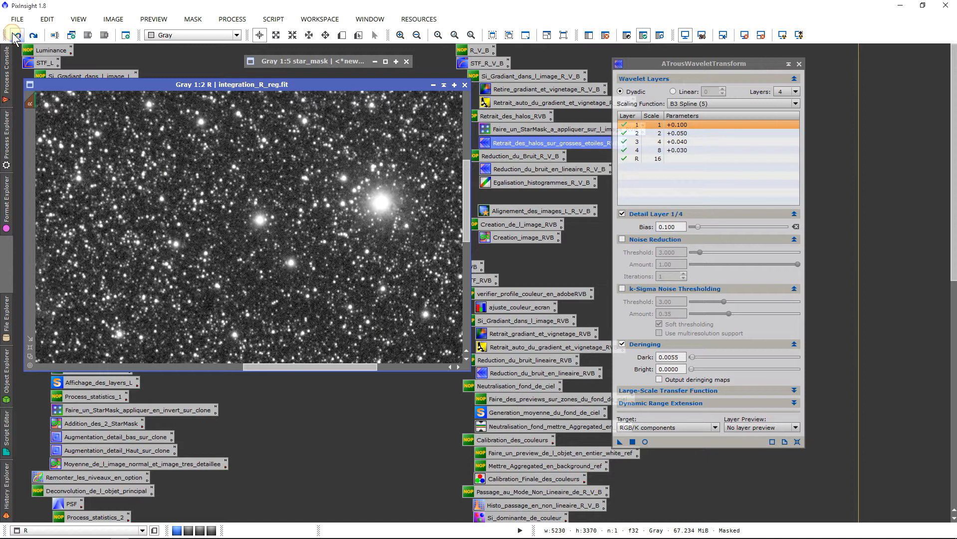
pyautogui.click(30, 37)
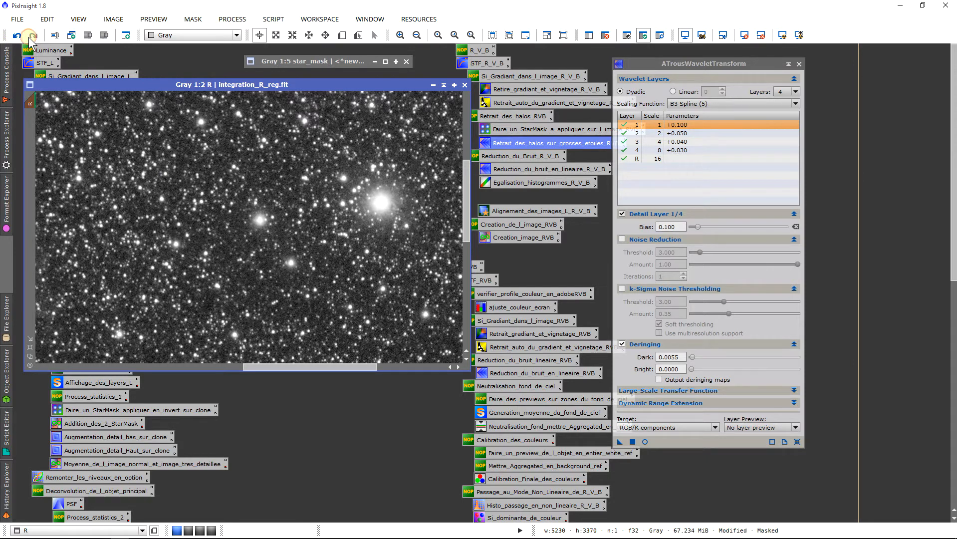
pyautogui.moveTo(370, 359); pyautogui.dragTo(229, 349)
pyautogui.click(16, 36)
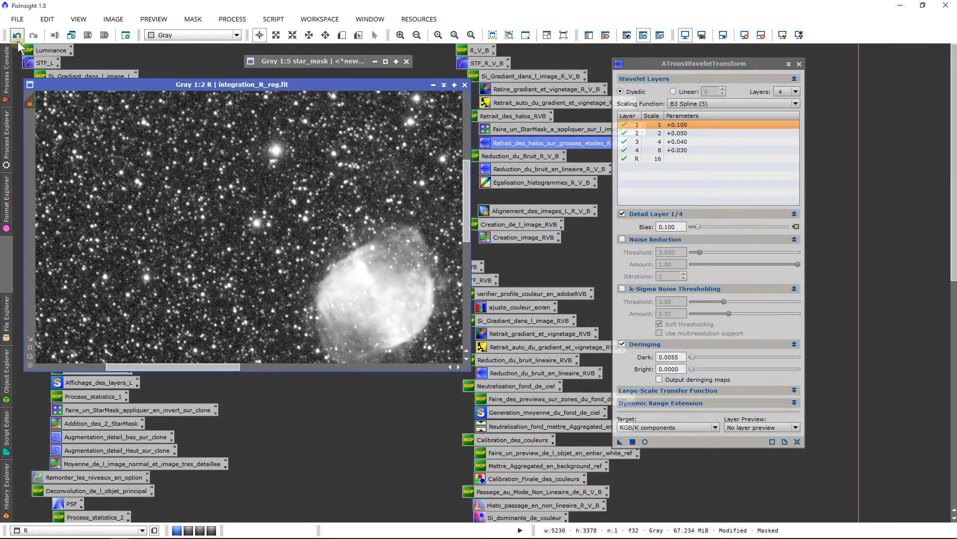
pyautogui.click(31, 37)
pyautogui.scroll(-4, 372, 291)
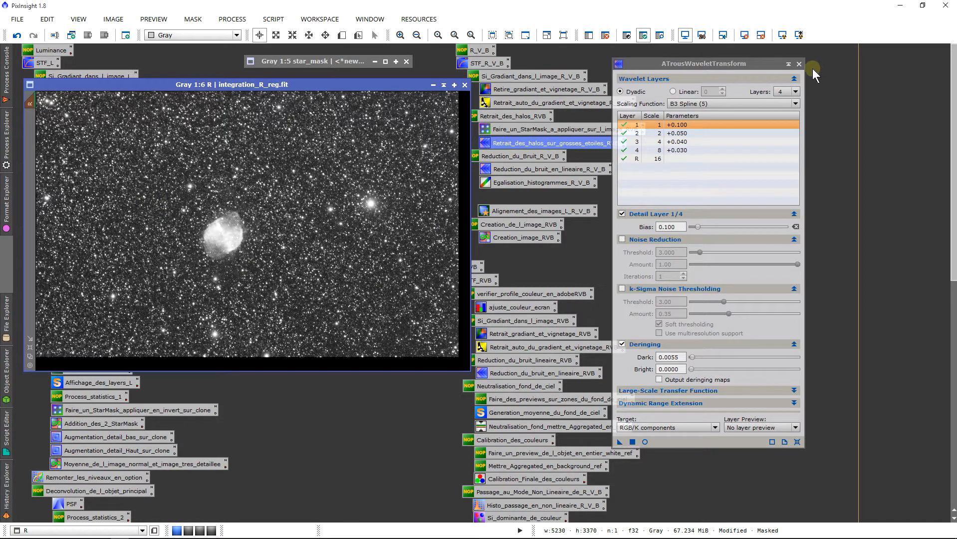
# Close the ATrousWaveletTransform window and the star_mask image, breaking its mask reference to the R image
pyautogui.click(798, 64)
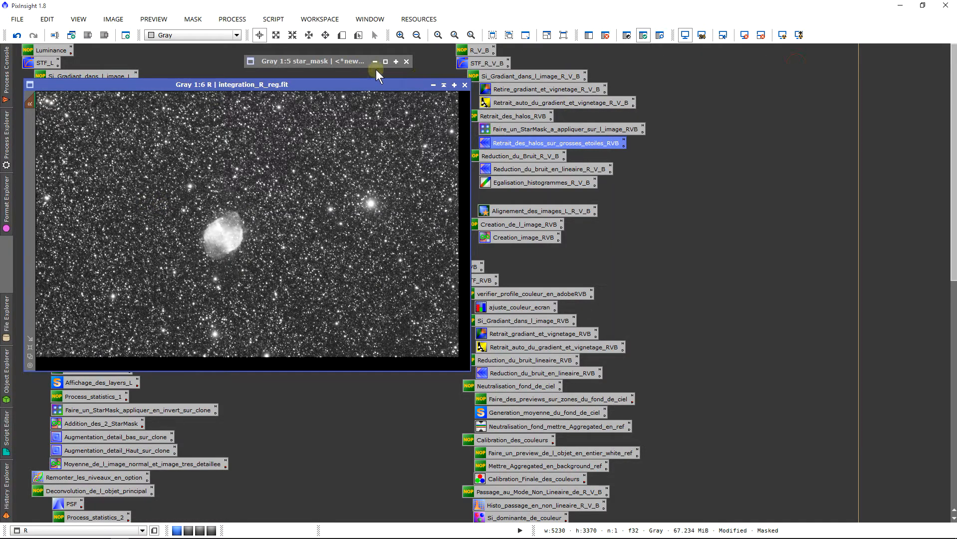
pyautogui.click(406, 62)
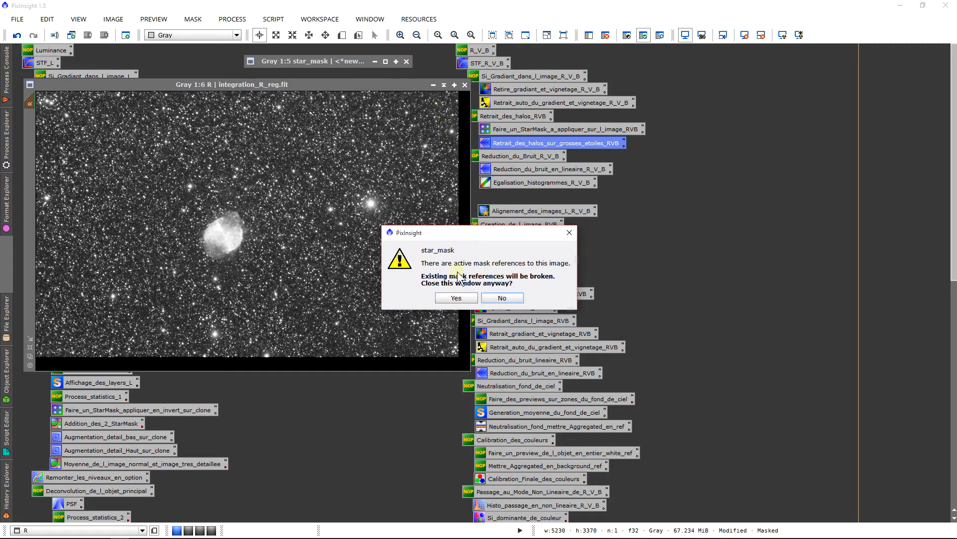
pyautogui.click(456, 298)
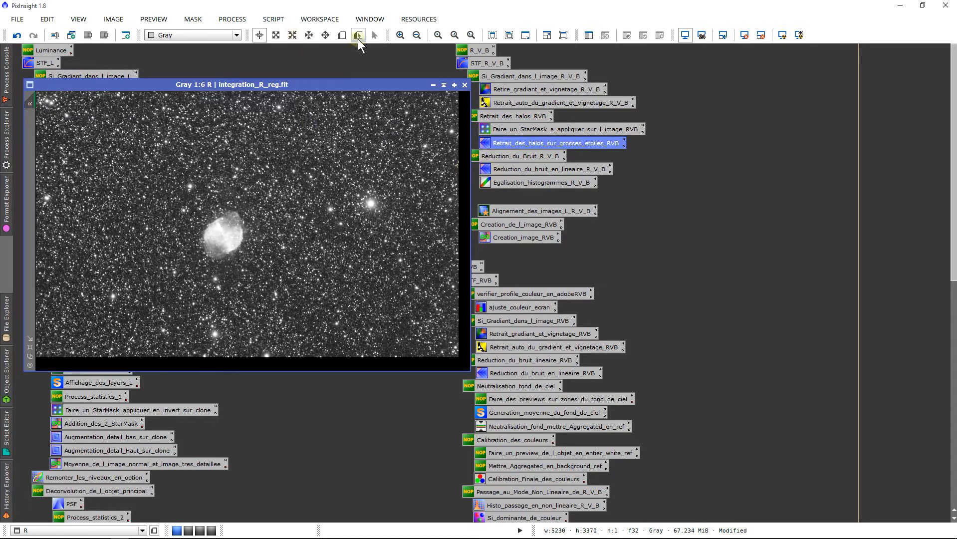
# Define a preview over the nebula's upper edge in the R image and open the R_V_B linear noise reduction with a real-time preview
pyautogui.click(344, 38)
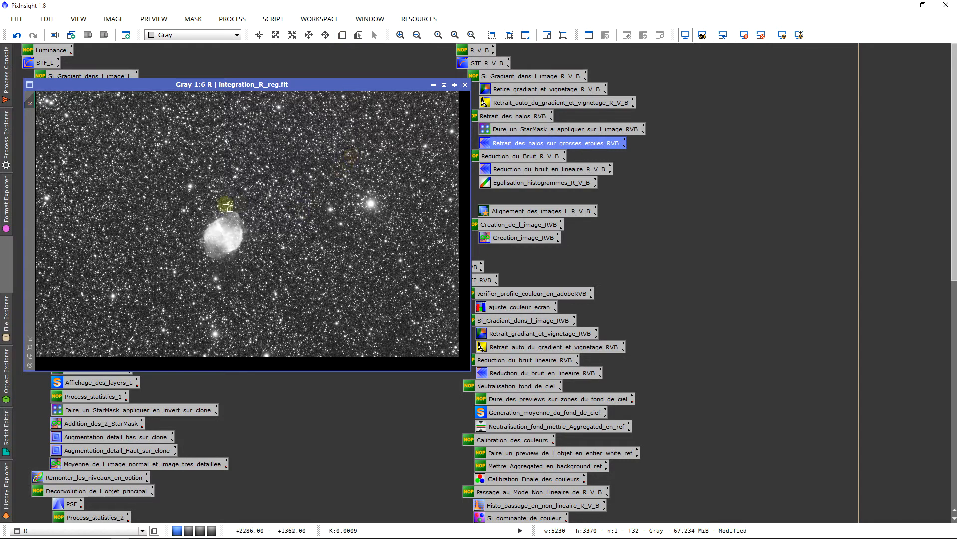
pyautogui.moveTo(198, 204); pyautogui.dragTo(240, 224)
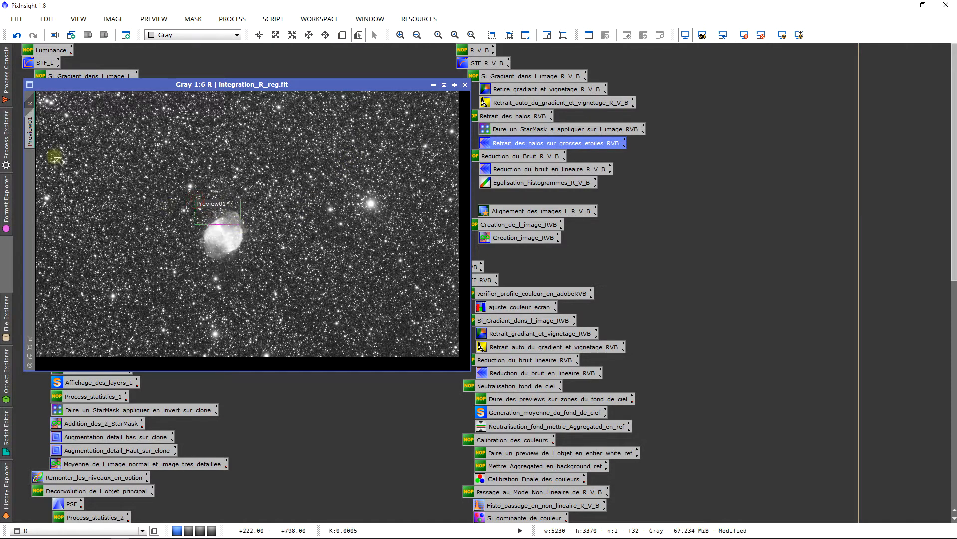
pyautogui.click(31, 133)
pyautogui.doubleClick(515, 169)
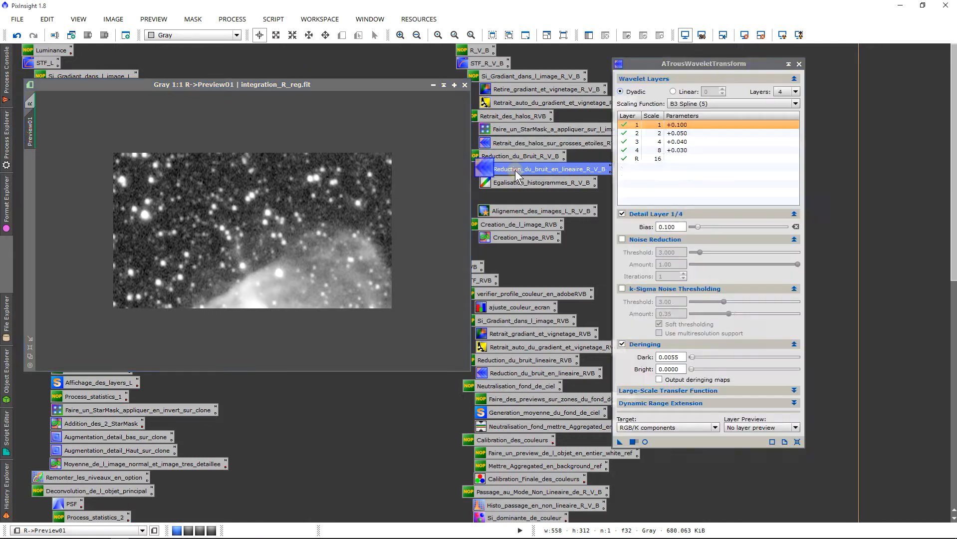
pyautogui.click(646, 441)
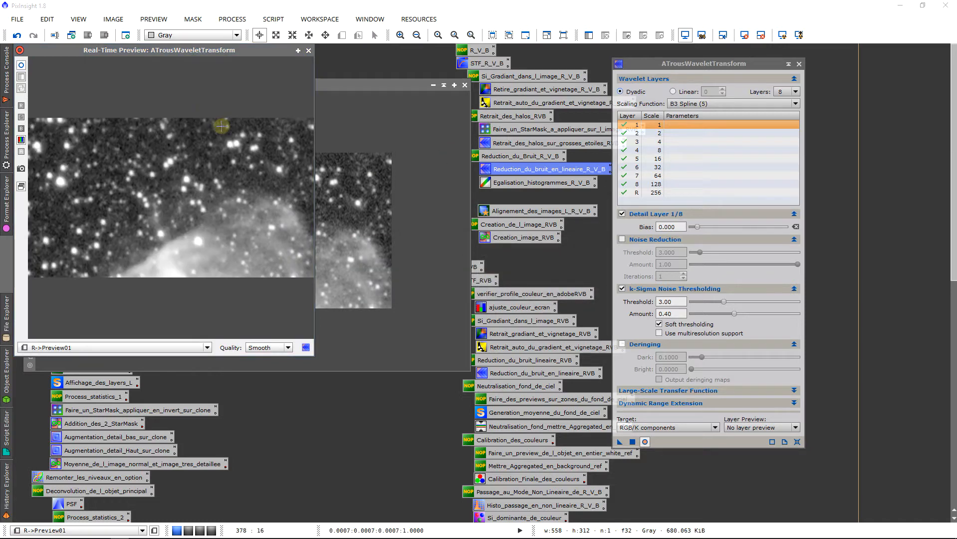
pyautogui.click(22, 65)
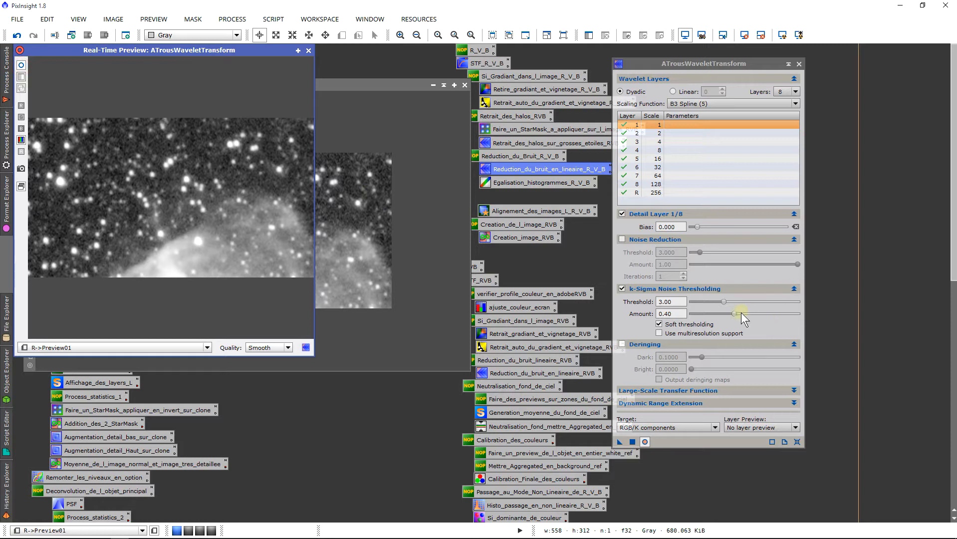
# Set the k-Sigma noise thresholding amount to 0.60 and threshold to 4.00, checking the effect in the real-time preview
pyautogui.moveTo(737, 314); pyautogui.dragTo(756, 316)
pyautogui.click(143, 127)
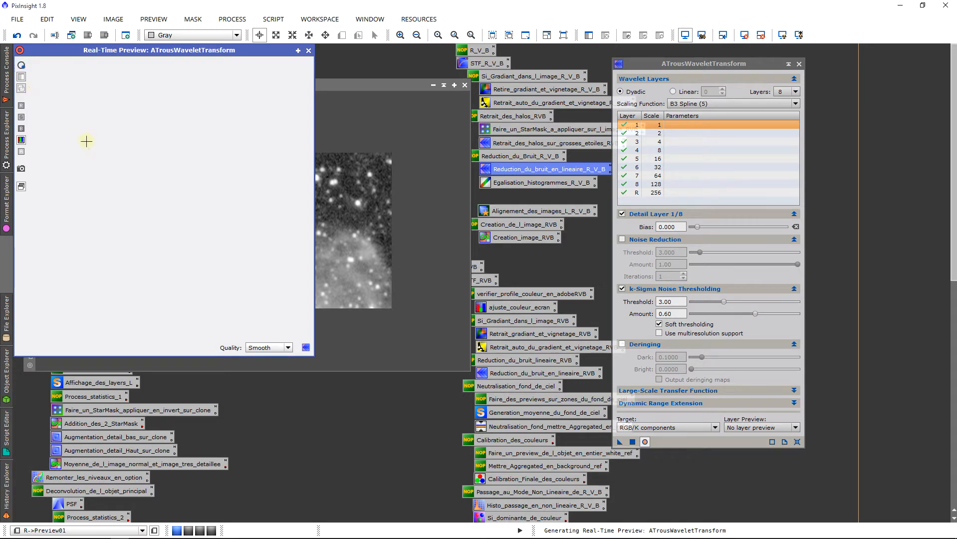
pyautogui.click(21, 64)
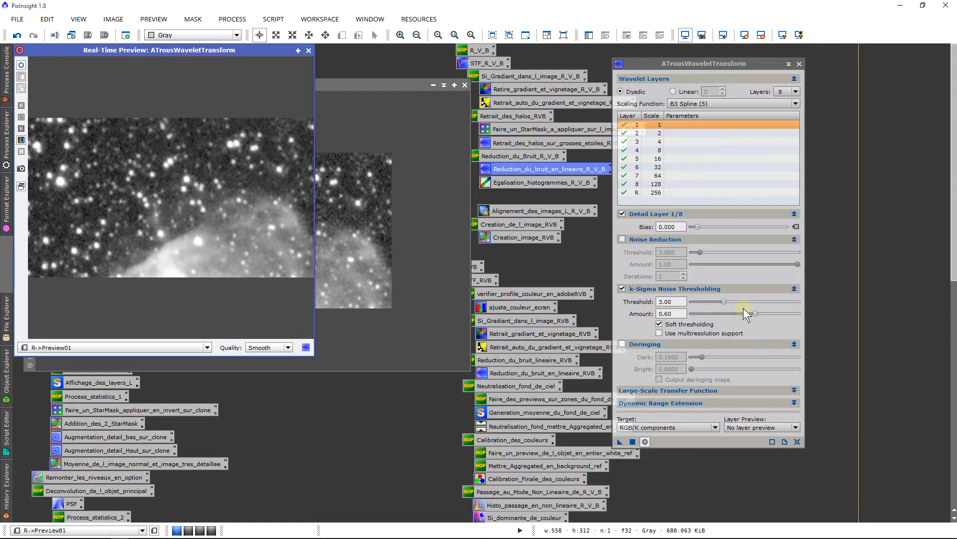
pyautogui.moveTo(724, 302); pyautogui.dragTo(725, 302)
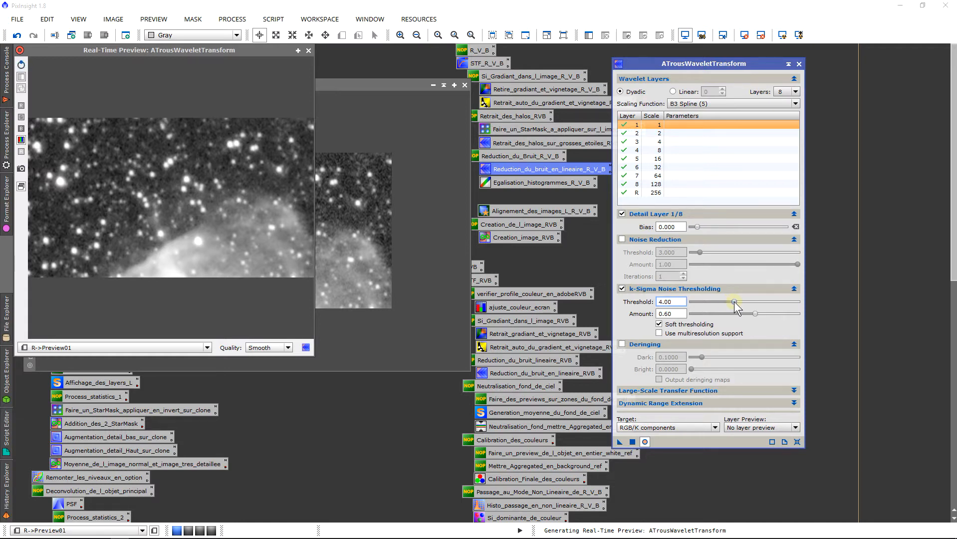
pyautogui.click(128, 160)
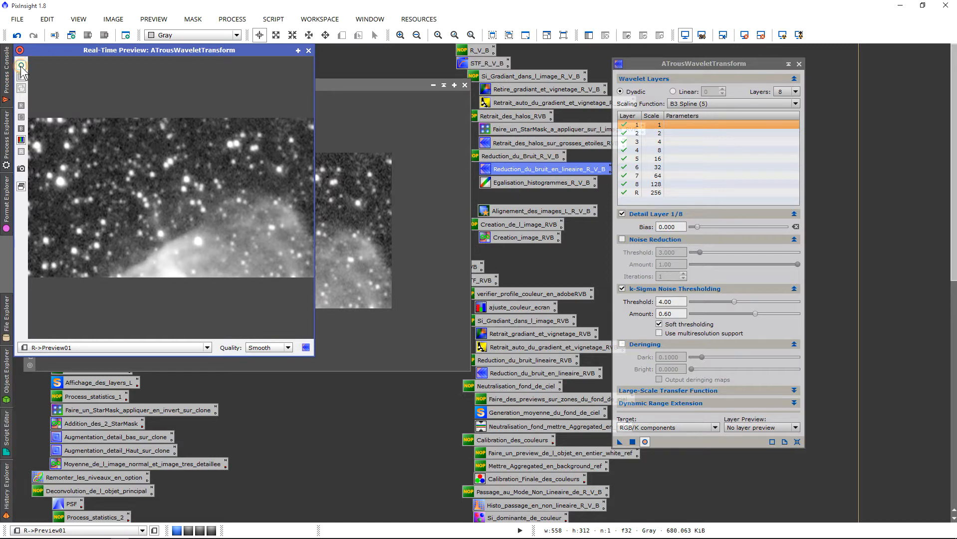
# Close the real-time preview and delete Preview01 from the R image
pyautogui.click(309, 51)
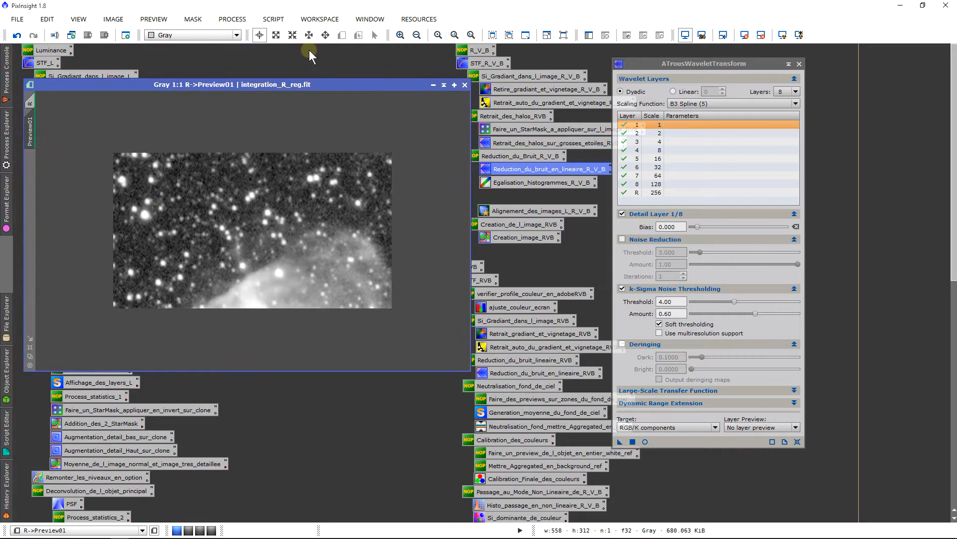
pyautogui.rightClick(32, 136)
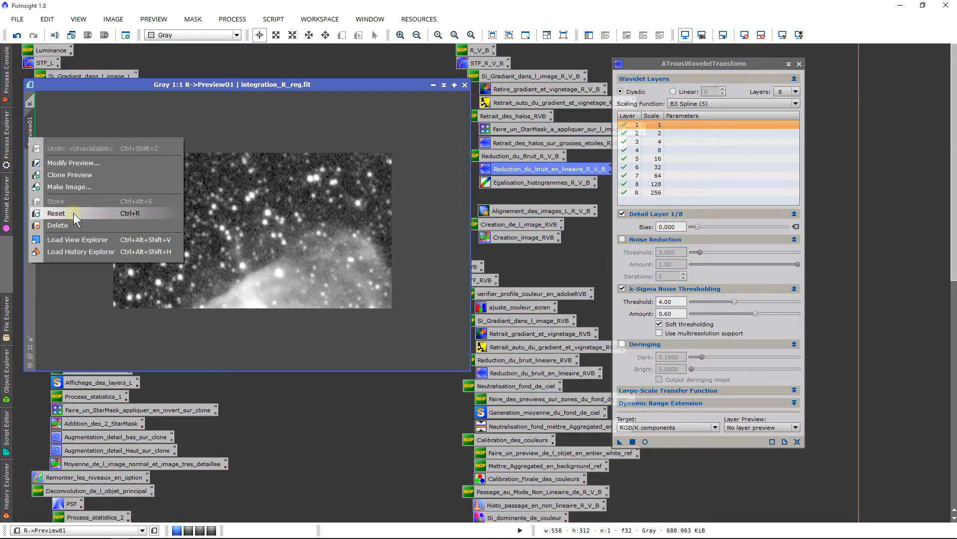
pyautogui.click(78, 225)
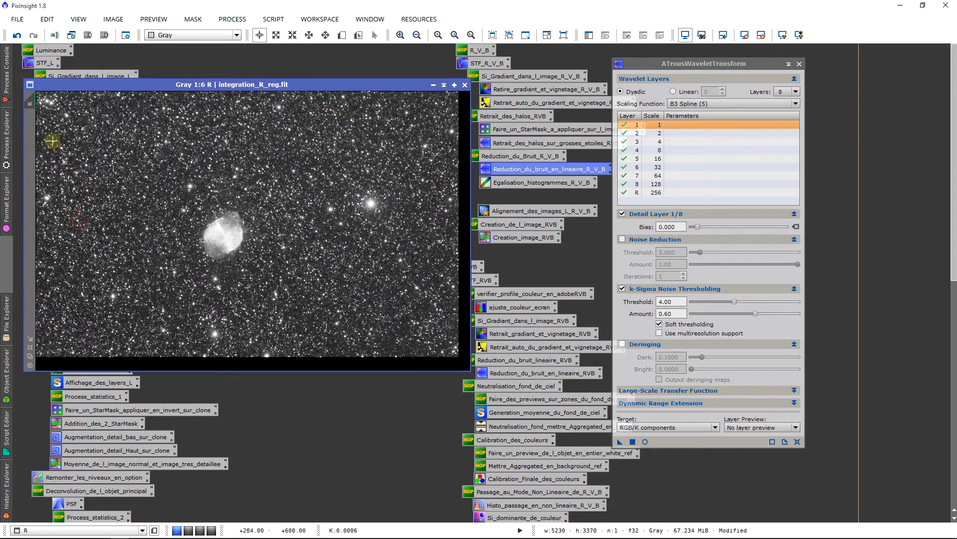
# Apply the wavelet noise reduction to the full R image, inspect the nebula, and close the ATrousWaveletTransform window
pyautogui.moveTo(621, 443); pyautogui.dragTo(260, 237)
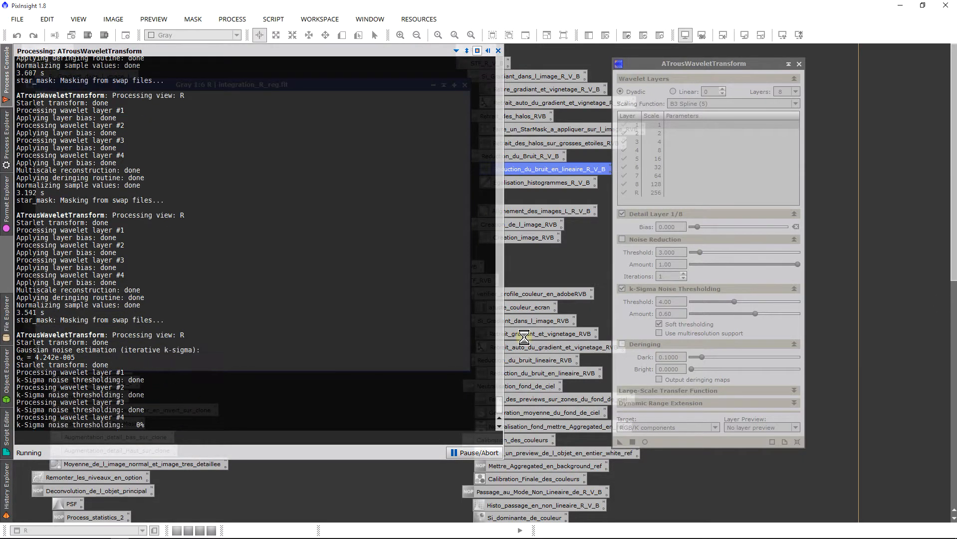
pyautogui.scroll(6, 253, 213)
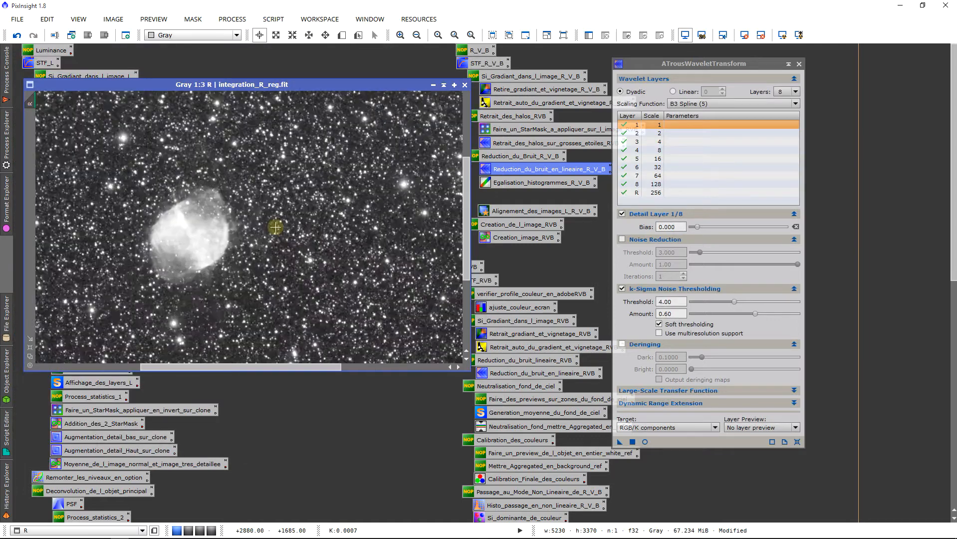
pyautogui.scroll(-6, 276, 242)
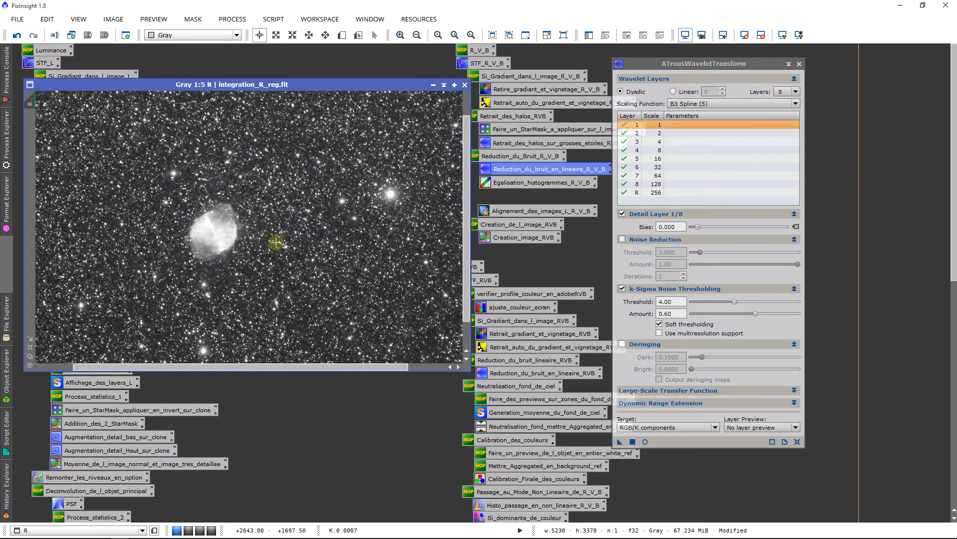
pyautogui.click(799, 65)
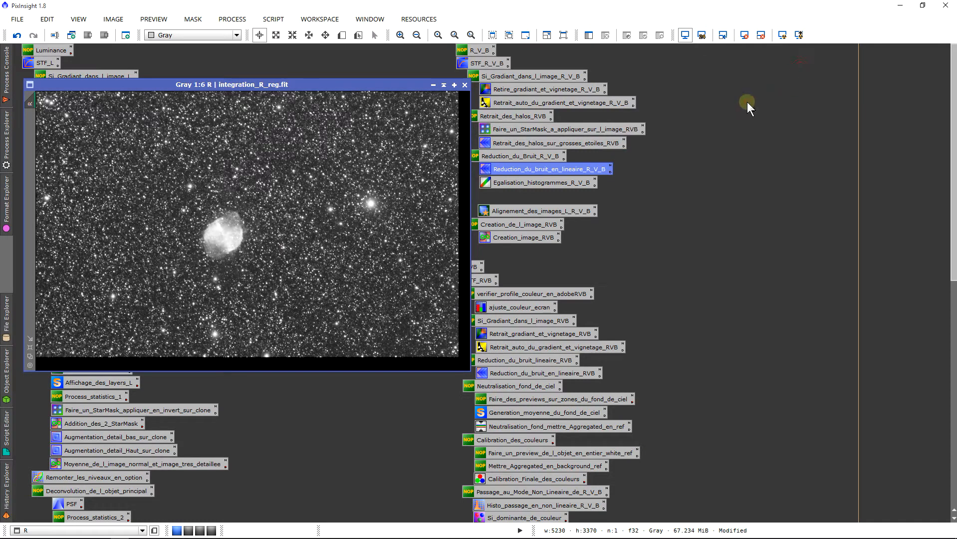
# Reset the R image's screen stretch and compute a new automatic stretch
pyautogui.click(533, 183)
pyautogui.moveTo(510, 175); pyautogui.dragTo(269, 128)
pyautogui.click(748, 36)
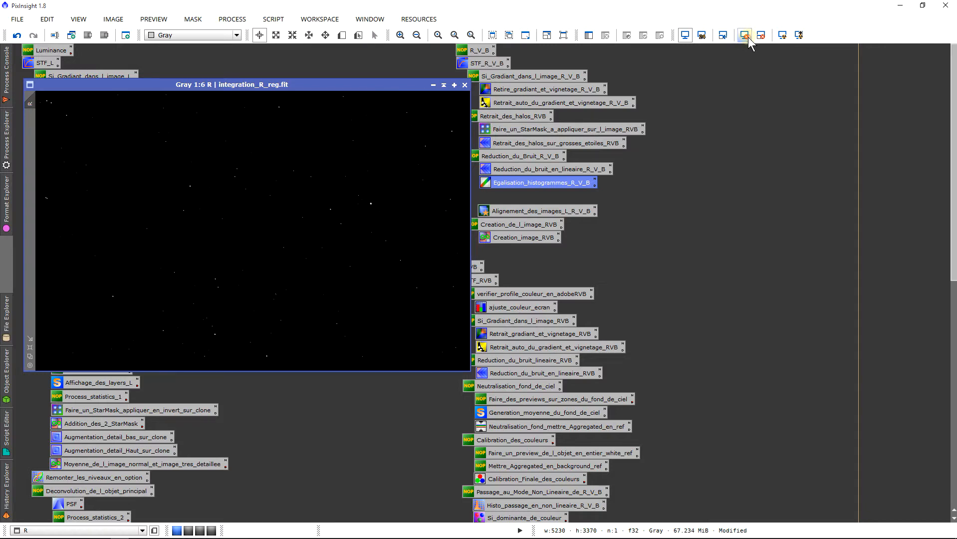
pyautogui.click(783, 35)
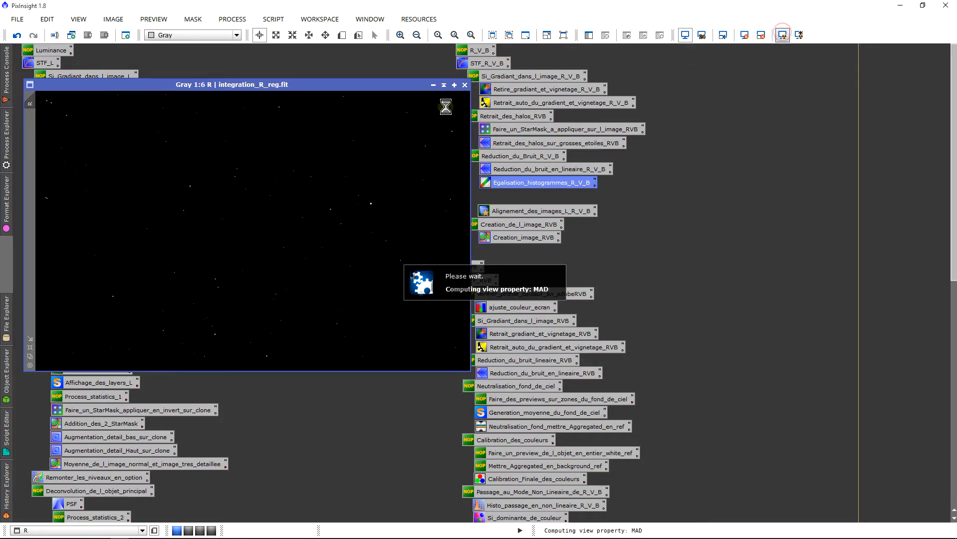
# Collapse the R image window, move it out of the way, and expand the B image
pyautogui.click(444, 86)
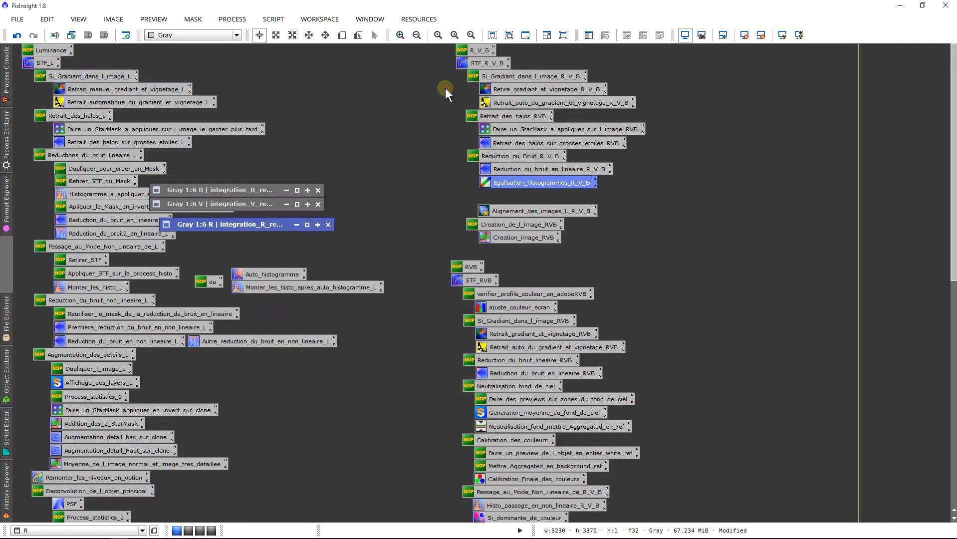
pyautogui.moveTo(182, 224); pyautogui.dragTo(190, 51)
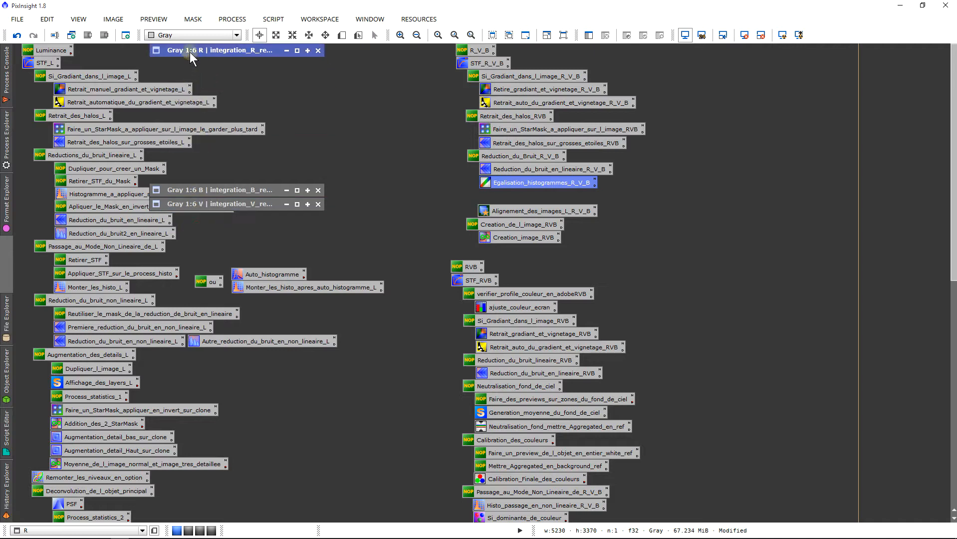
pyautogui.doubleClick(205, 190)
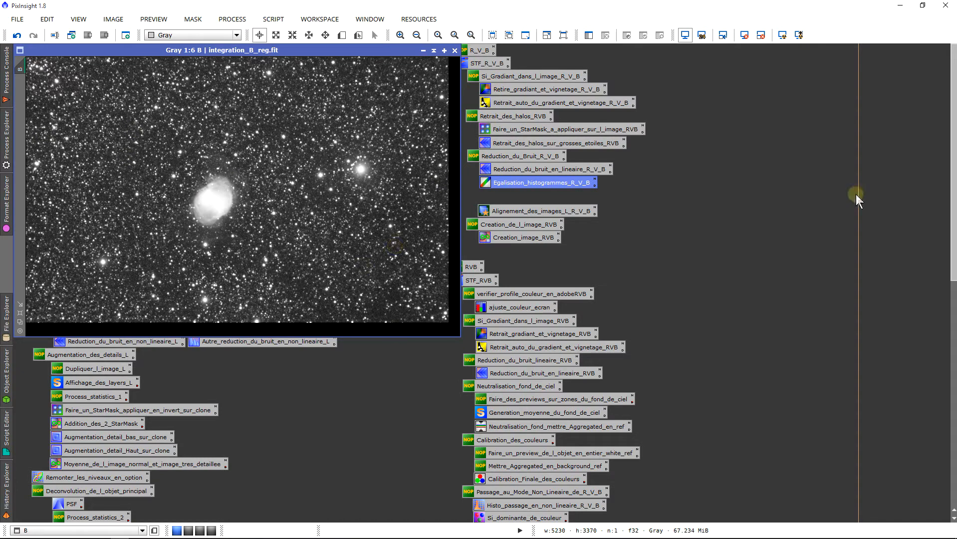
# Generate a star mask from the B image with StarMask midtones at 0.29, and close the StarMask window
pyautogui.doubleClick(515, 132)
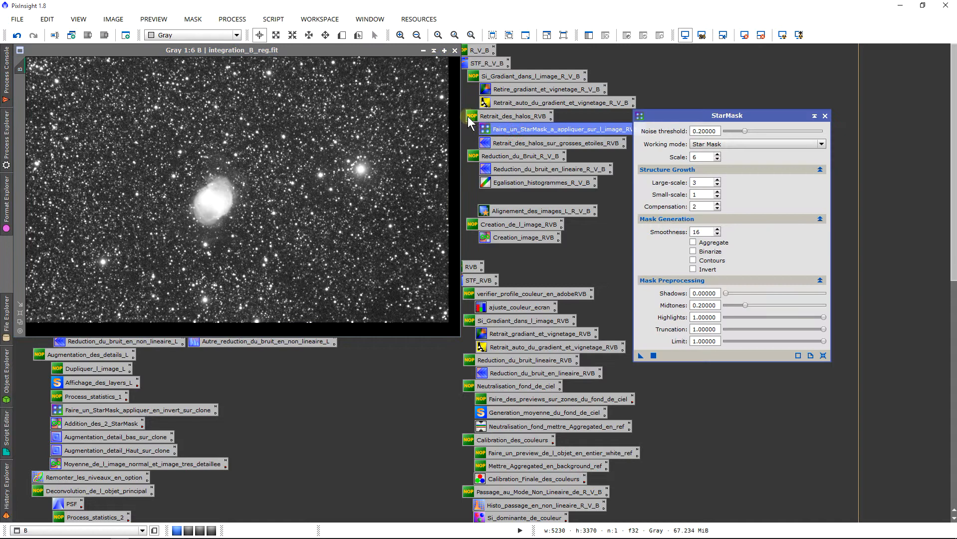
pyautogui.moveTo(464, 116); pyautogui.dragTo(499, 148)
pyautogui.click(470, 134)
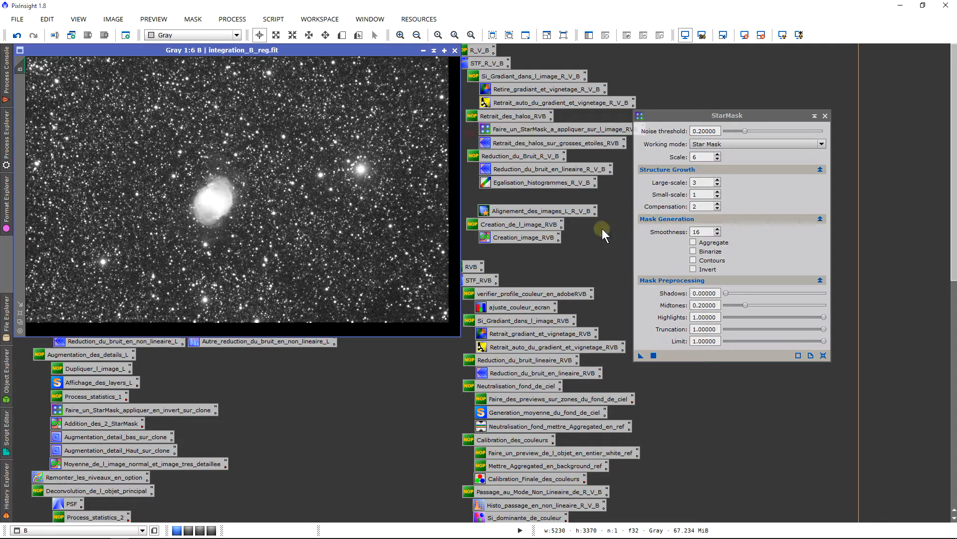
pyautogui.moveTo(641, 357)
pyautogui.mouseDown()
pyautogui.moveTo(270, 168)
pyautogui.moveTo(696, 370)
pyautogui.moveTo(642, 355)
pyautogui.mouseUp()
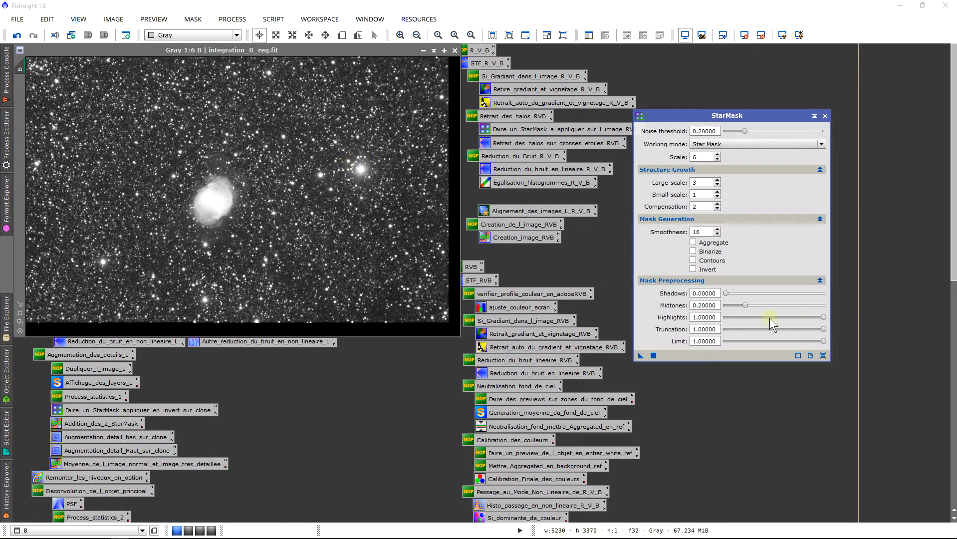
pyautogui.moveTo(745, 305); pyautogui.dragTo(746, 305)
pyautogui.moveTo(746, 305); pyautogui.dragTo(753, 308)
pyautogui.moveTo(641, 355); pyautogui.dragTo(324, 241)
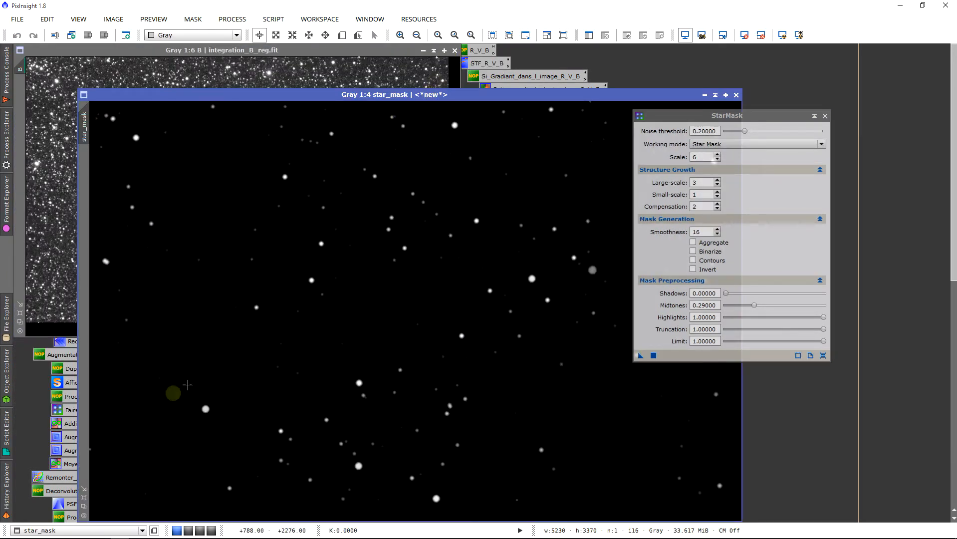
pyautogui.click(85, 506)
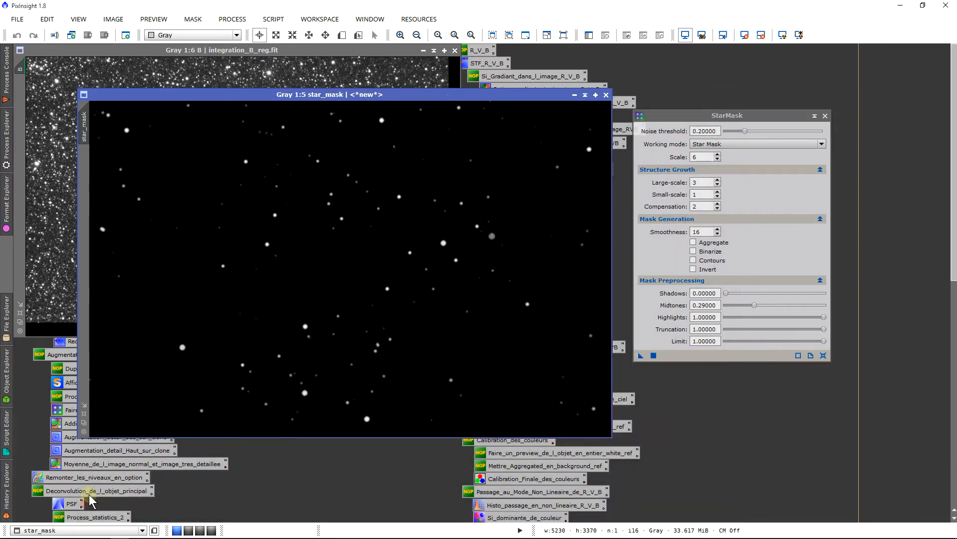
pyautogui.click(824, 115)
# Apply star_mask as the mask of the B image, collapse the mask window and move it aside
pyautogui.moveTo(394, 52); pyautogui.dragTo(483, 100)
pyautogui.click(551, 131)
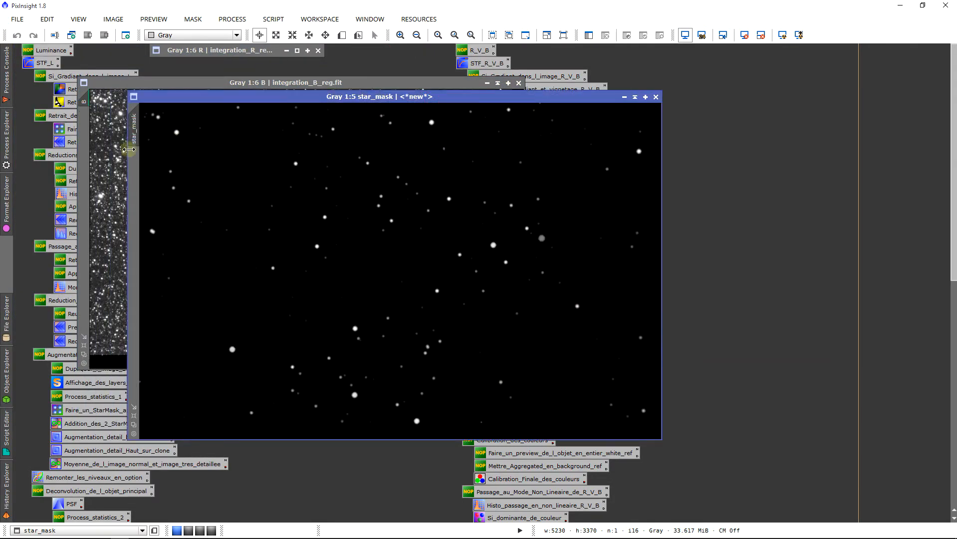
pyautogui.moveTo(136, 138); pyautogui.dragTo(85, 120)
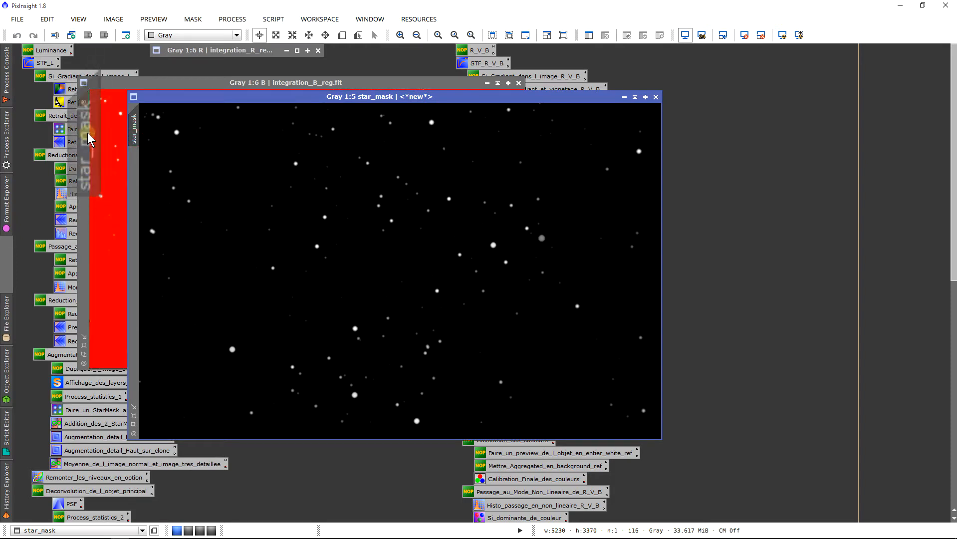
pyautogui.click(635, 97)
pyautogui.moveTo(399, 260); pyautogui.dragTo(418, 59)
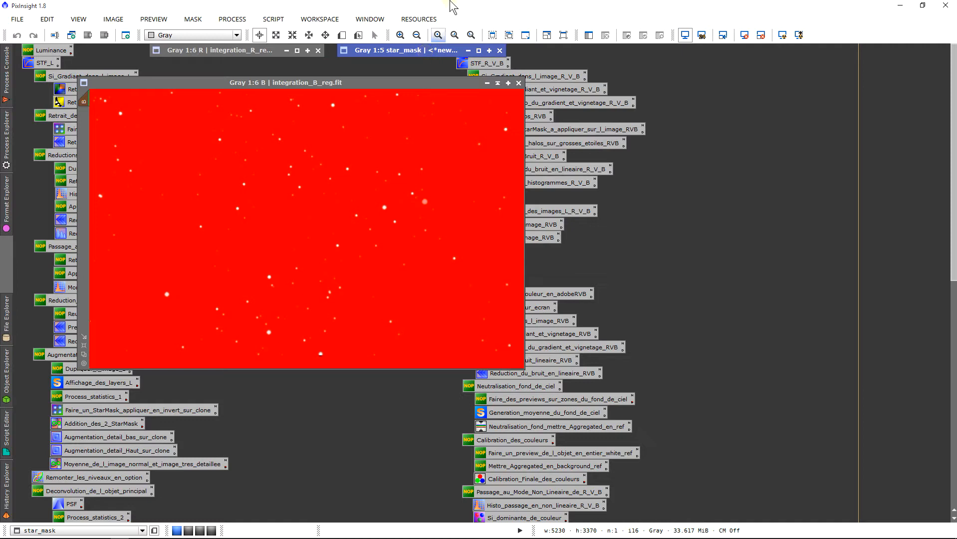
# Hide the mask overlay on the B image and move its window clear of the R_V_B process icons
pyautogui.click(342, 173)
pyautogui.hotkey('ctrl', 'k')
pyautogui.hotkey('ctrl', 'k')
pyautogui.hotkey('ctrl', 'k')
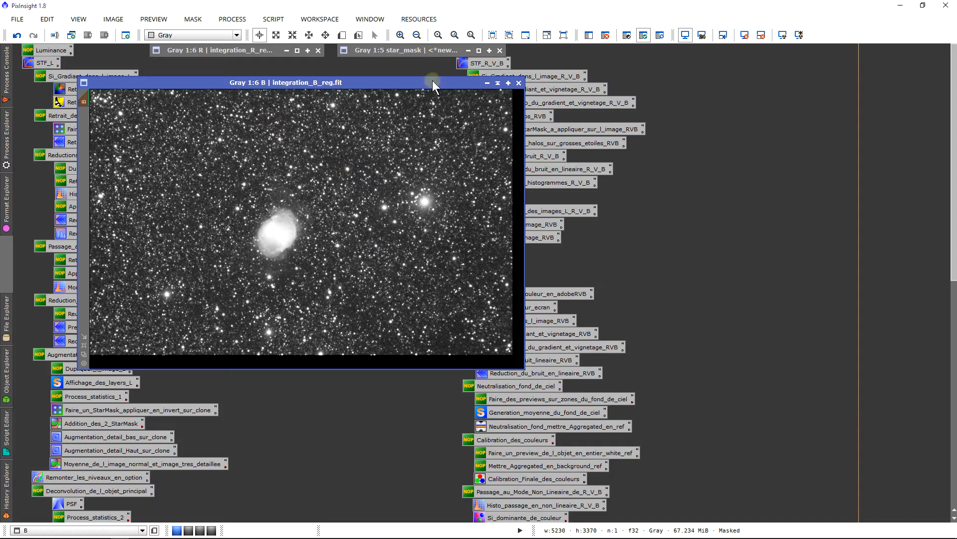
pyautogui.moveTo(439, 85); pyautogui.dragTo(403, 86)
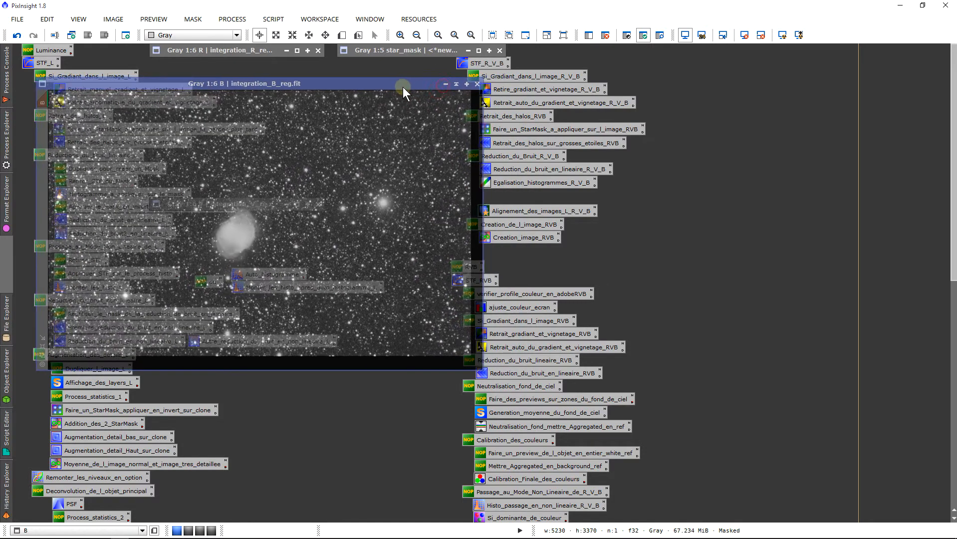
# Open the R_V_B large-star halo removal process and apply its wavelet transform to the masked B image with dark deringing at 0.0050
pyautogui.doubleClick(541, 145)
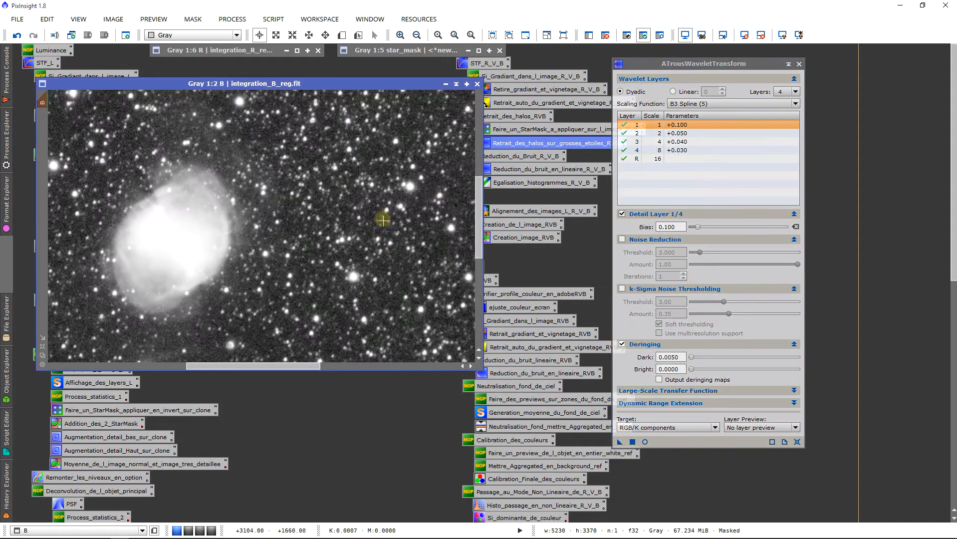
pyautogui.scroll(4, 380, 214)
pyautogui.moveTo(305, 368); pyautogui.dragTo(340, 366)
pyautogui.scroll(1, 395, 239)
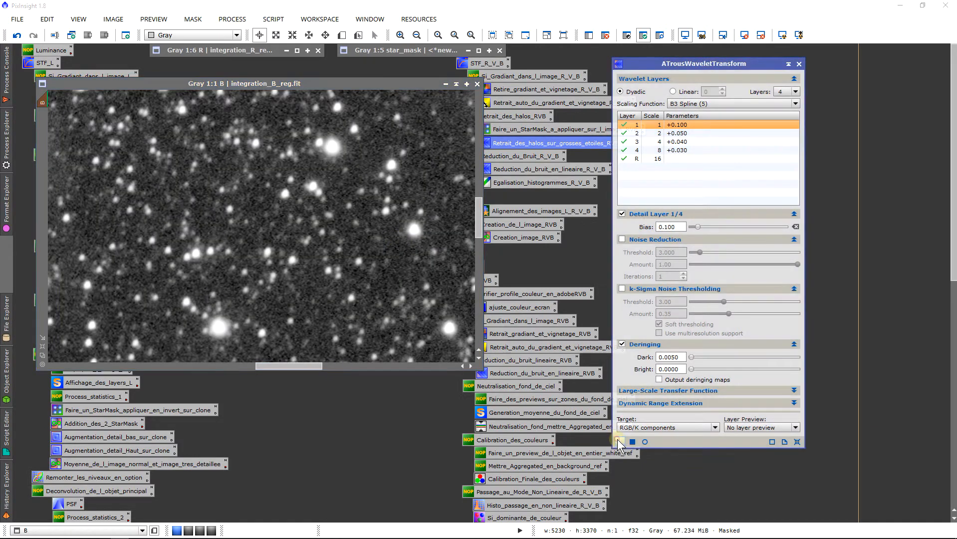
pyautogui.moveTo(619, 444); pyautogui.dragTo(407, 277)
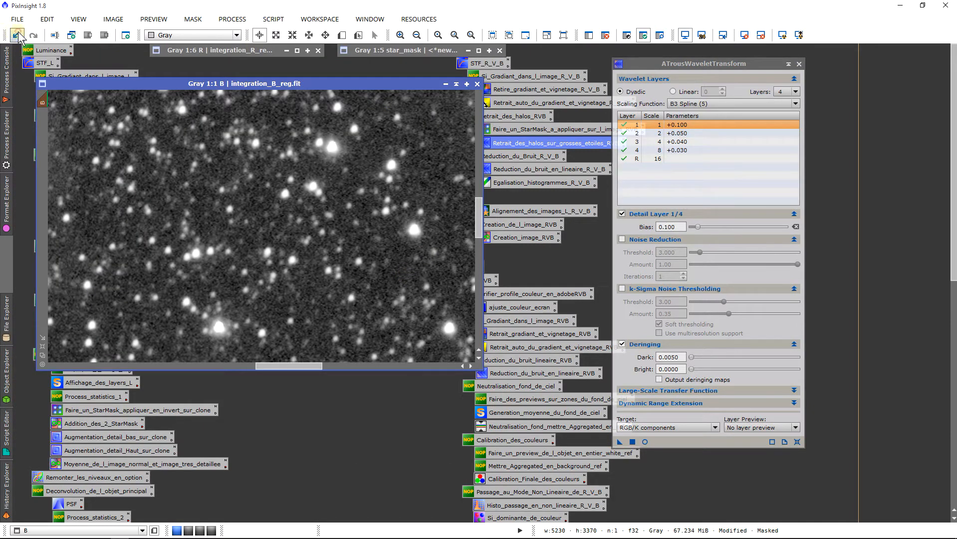
# Compare the B image before and after halo removal around the bright stars, keeping the transform applied
pyautogui.click(18, 35)
pyautogui.click(33, 35)
pyautogui.scroll(-1, 330, 251)
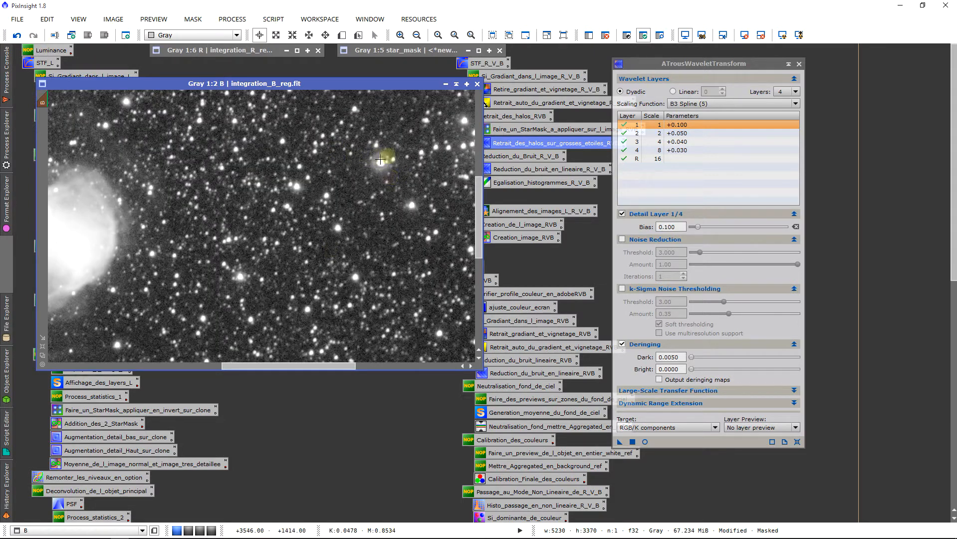
# Undo the halo removal on the B image and try it with dark deringing at 0.0055, undoing that attempt too
pyautogui.click(20, 36)
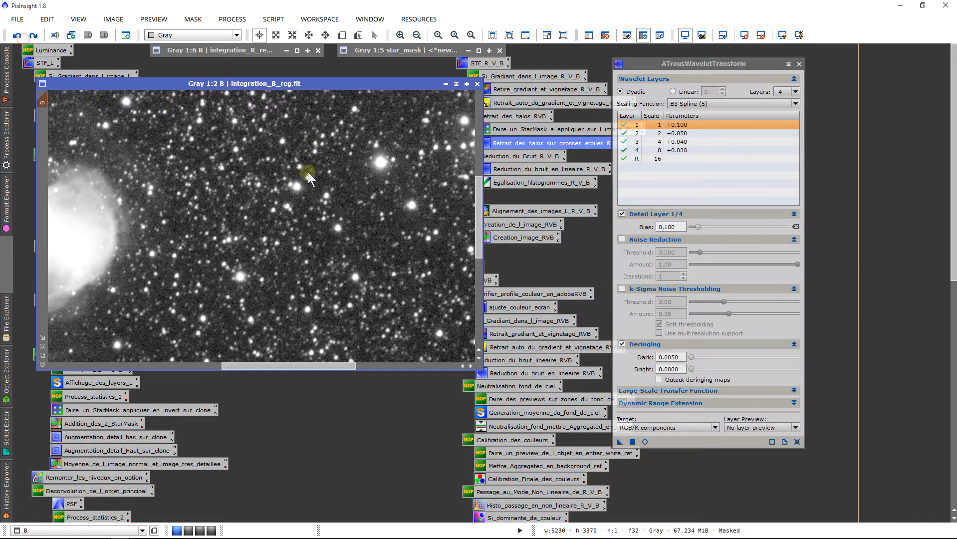
pyautogui.click(674, 358)
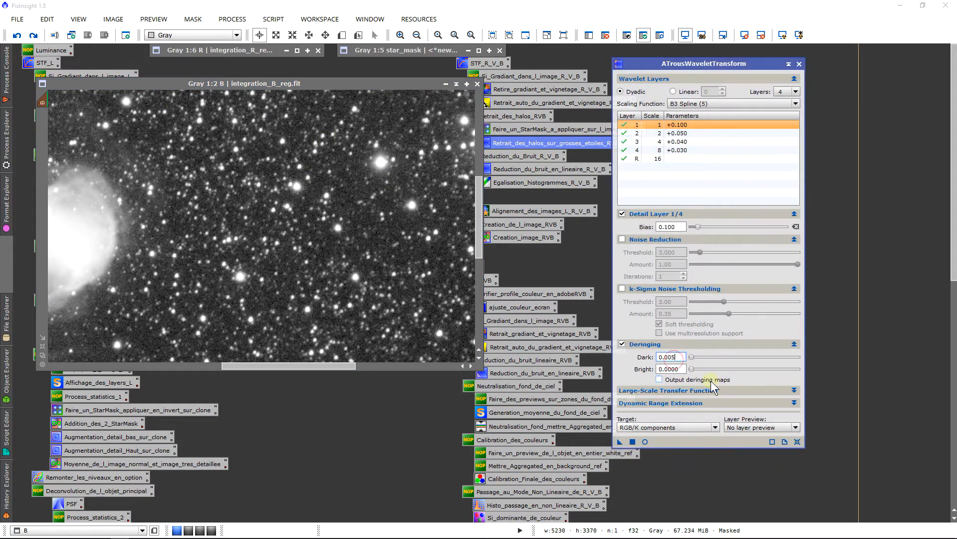
pyautogui.moveTo(621, 441); pyautogui.dragTo(298, 207)
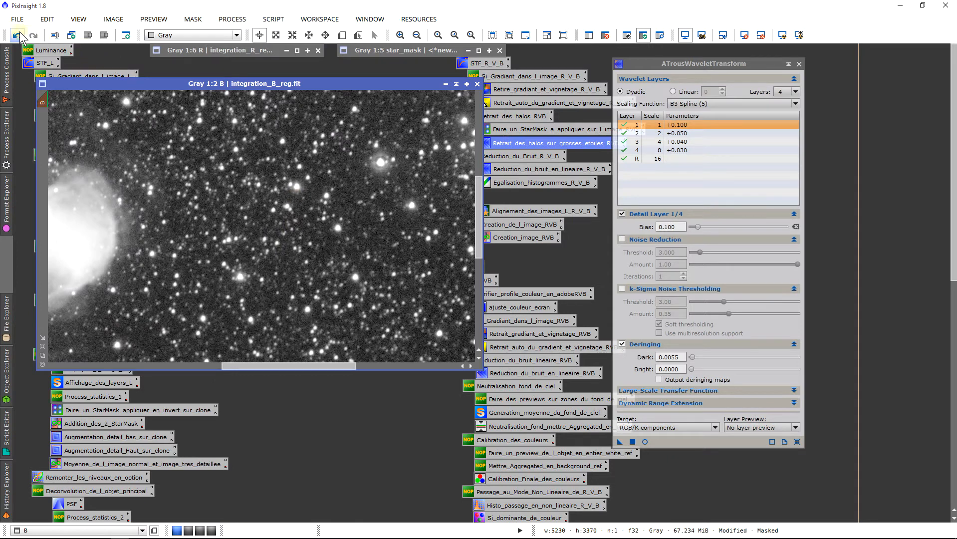
pyautogui.click(17, 35)
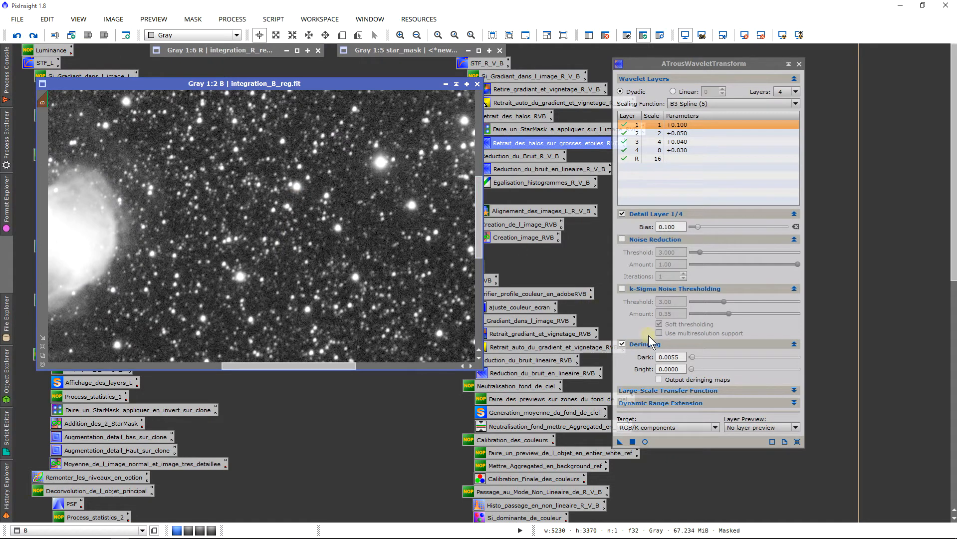
# Try the halo removal on the B image with dark deringing at 0.0065, compare before and after, and undo it
pyautogui.click(674, 356)
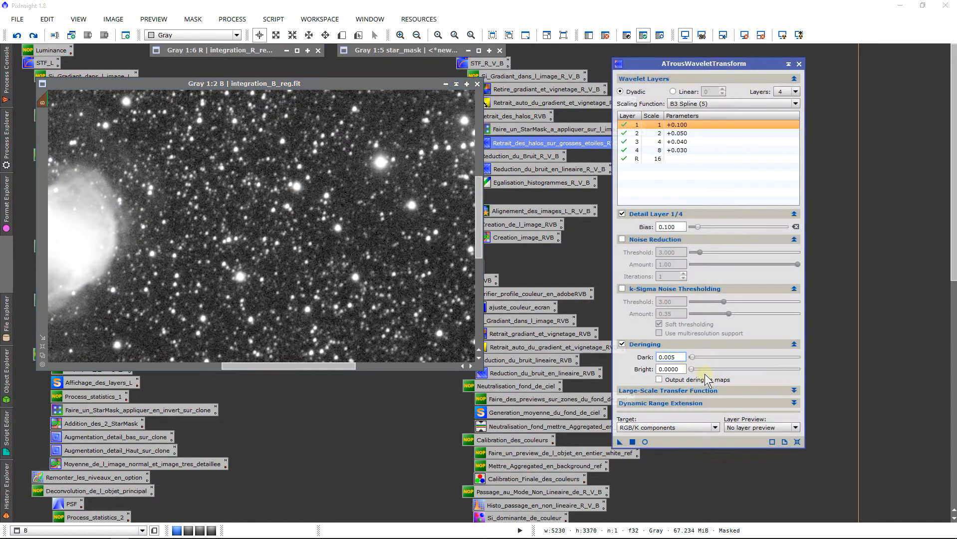
pyautogui.write('6')
pyautogui.click(619, 442)
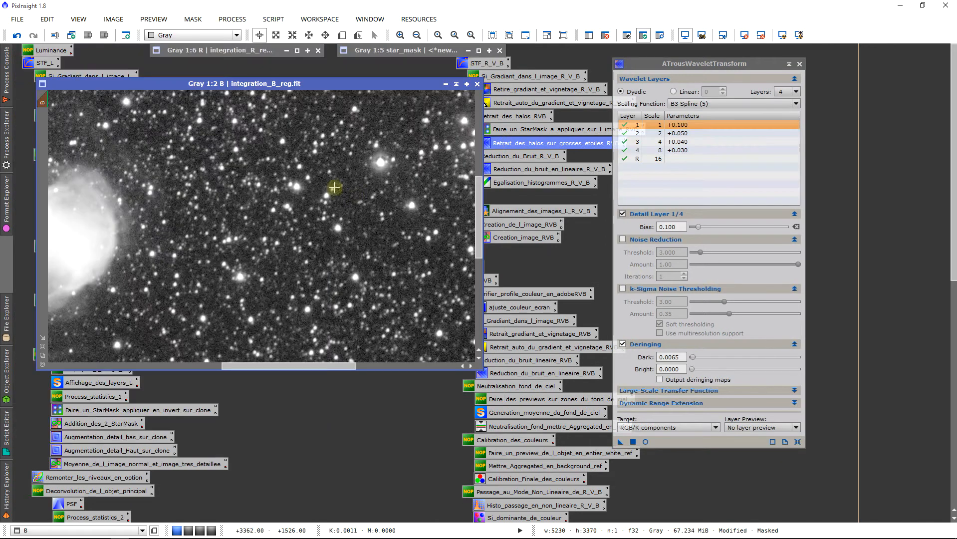
pyautogui.click(18, 36)
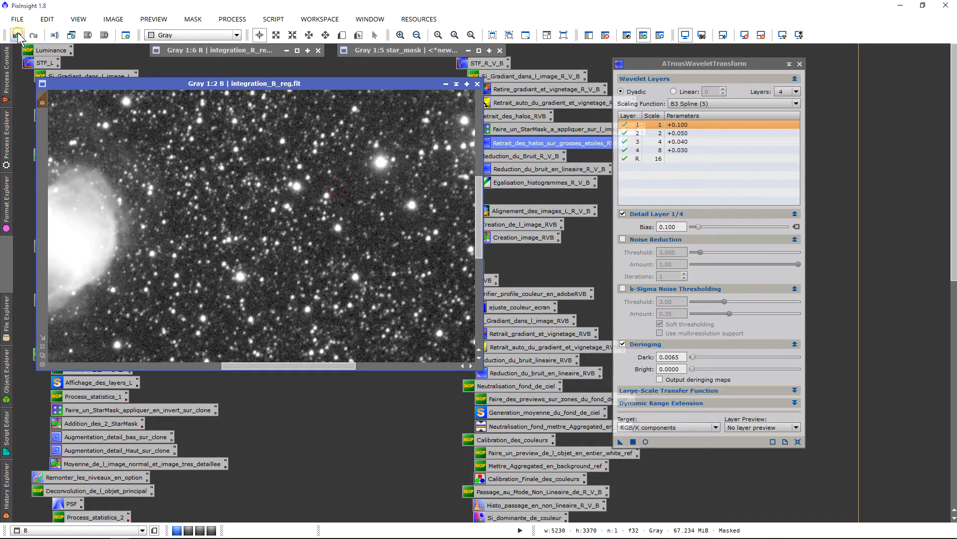
pyautogui.click(31, 36)
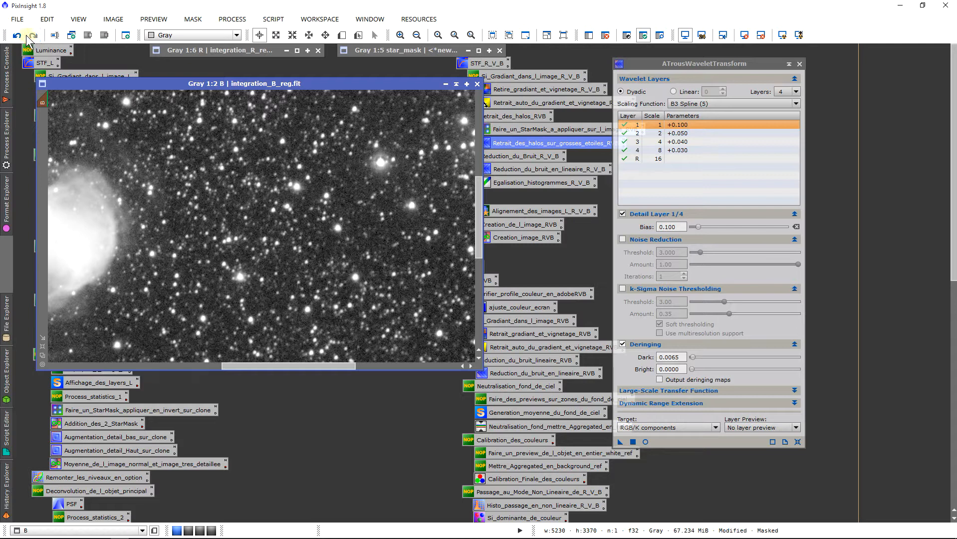
pyautogui.click(17, 36)
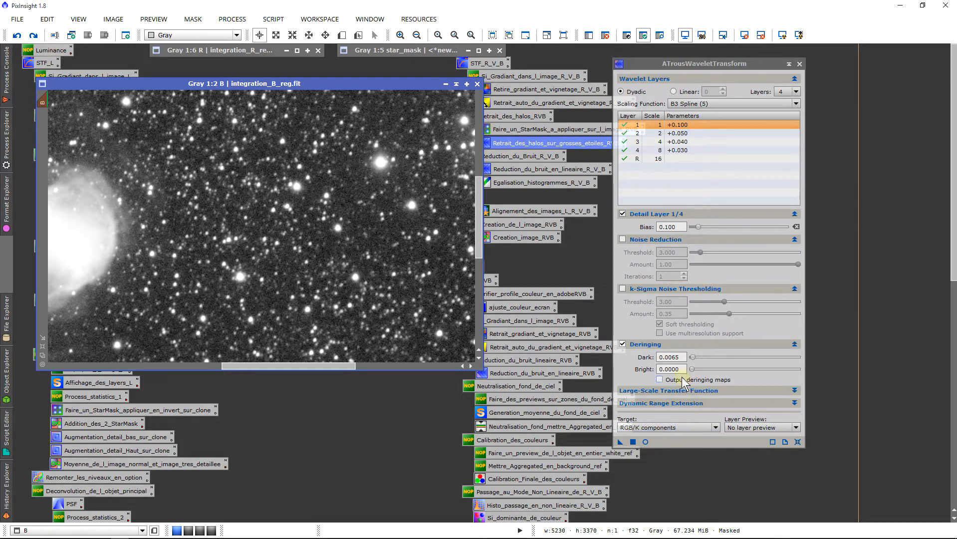
# Apply the halo removal to the B image with dark deringing at 0.0075, compare before and after, and close the process
pyautogui.click(679, 357)
pyautogui.press('BackSpace')
pyautogui.write('75')
pyautogui.press('Return')
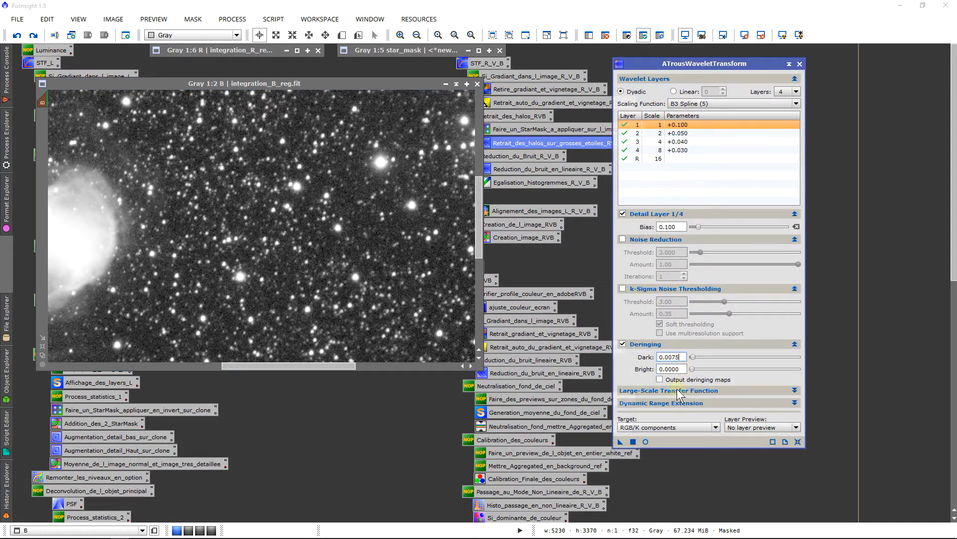
pyautogui.moveTo(620, 442); pyautogui.dragTo(293, 248)
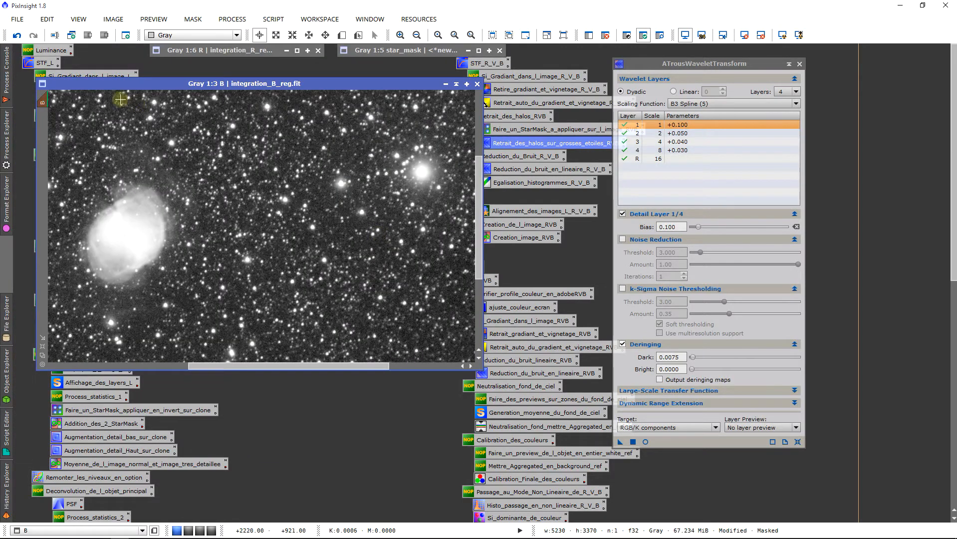
pyautogui.click(16, 36)
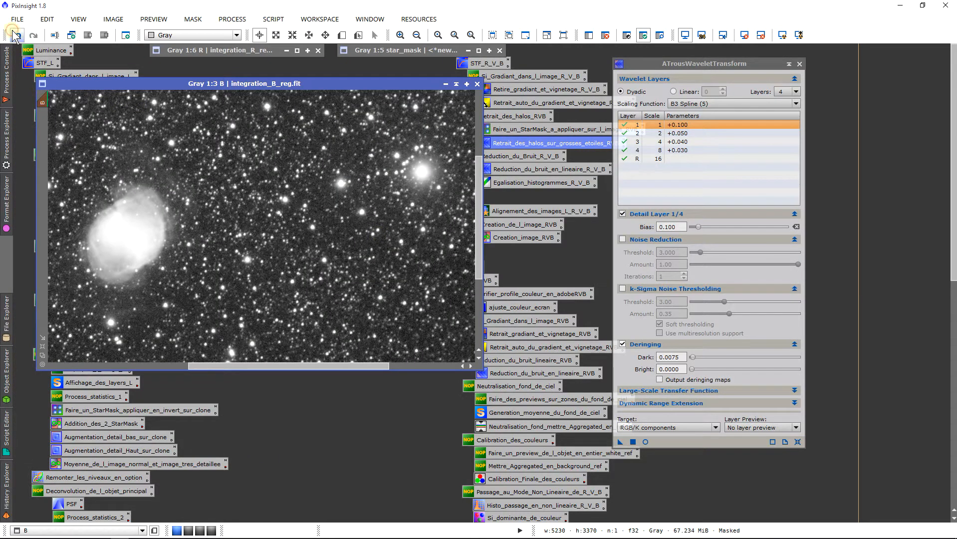
pyautogui.click(33, 36)
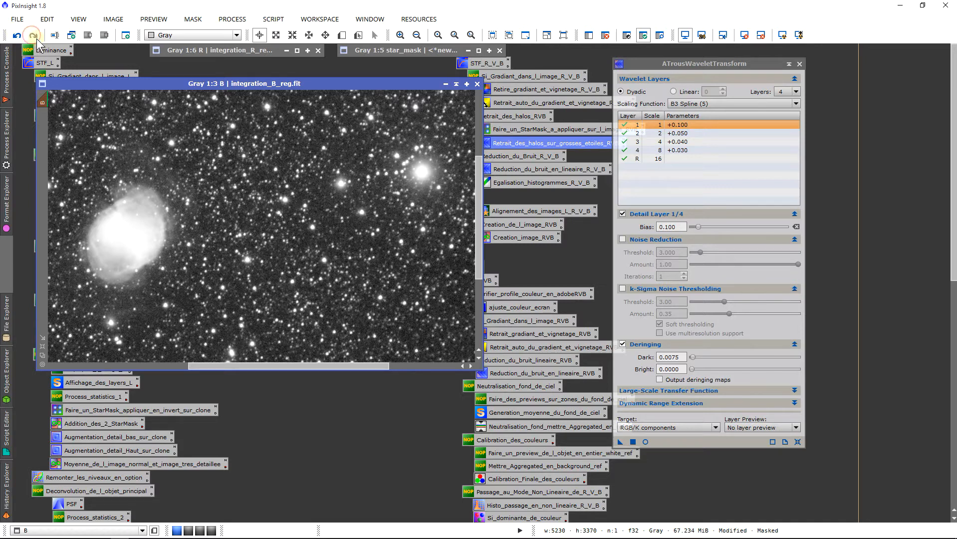
pyautogui.scroll(-3, 317, 237)
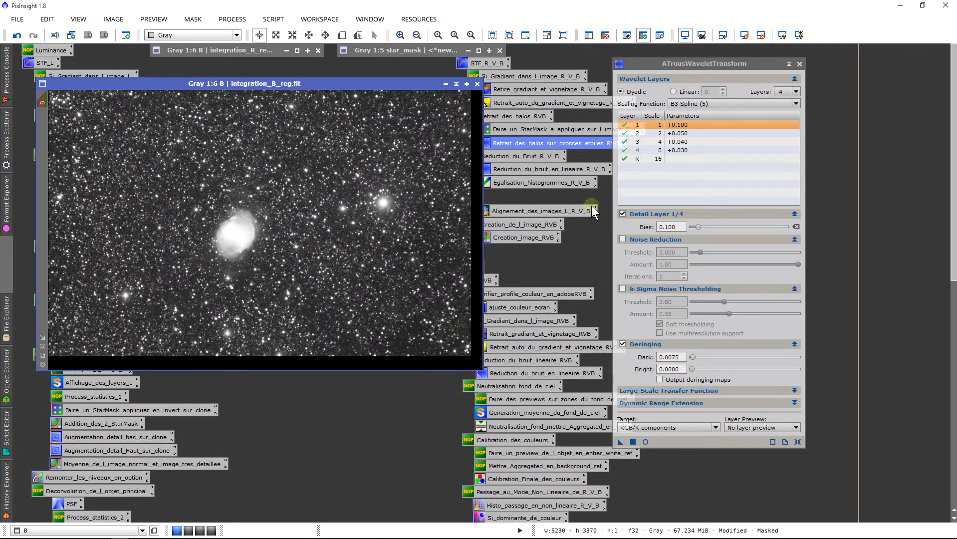
pyautogui.click(800, 67)
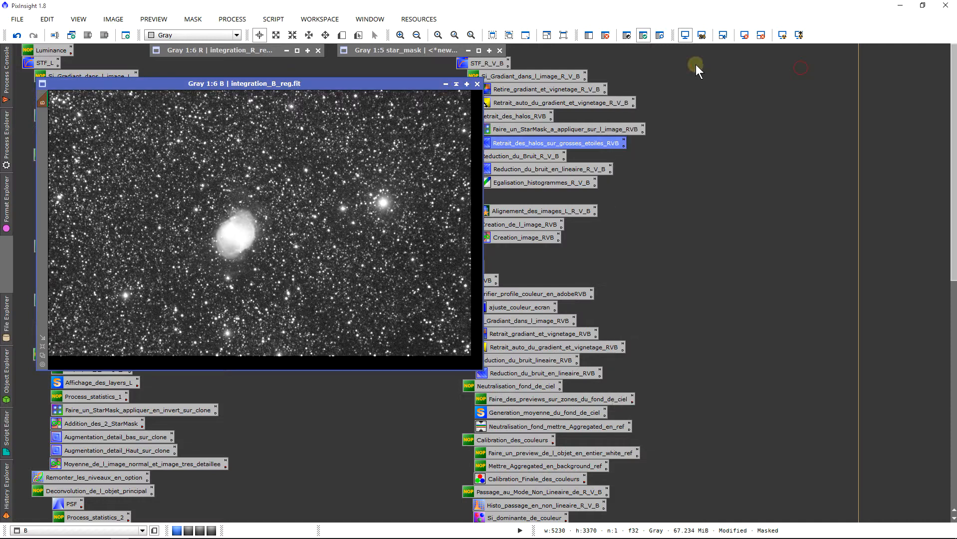
# Close the star_mask image, accepting the broken mask reference, and shift the B image window clear of the process icons
pyautogui.click(500, 50)
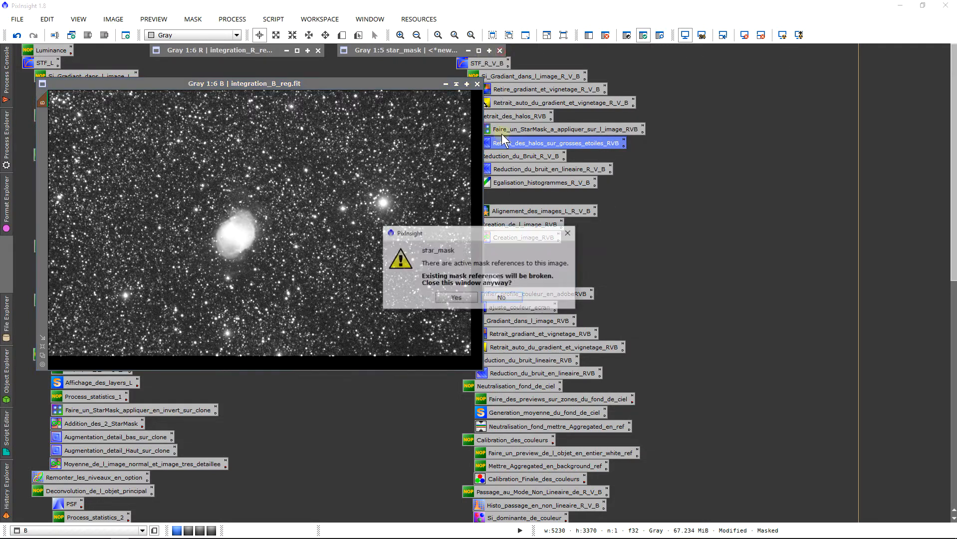
pyautogui.click(449, 298)
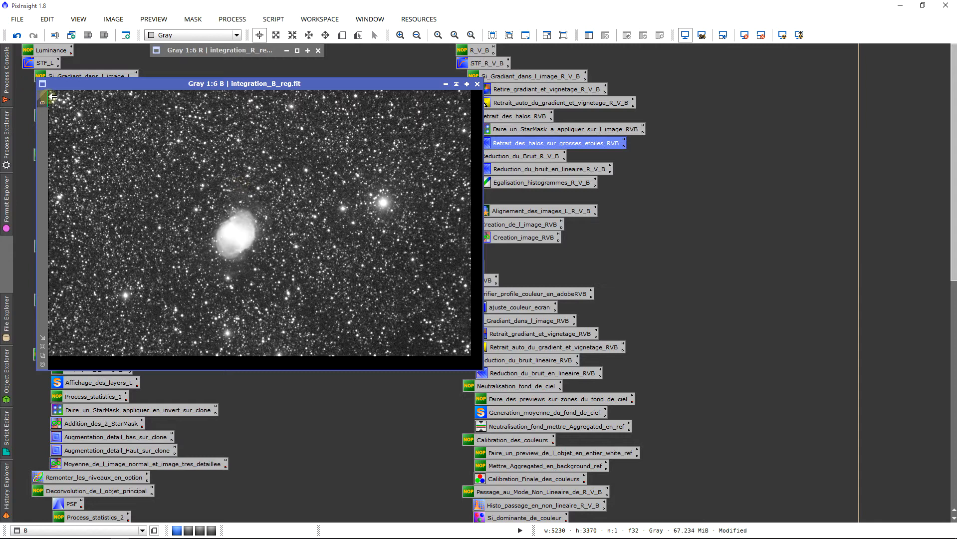
pyautogui.moveTo(68, 81); pyautogui.dragTo(57, 82)
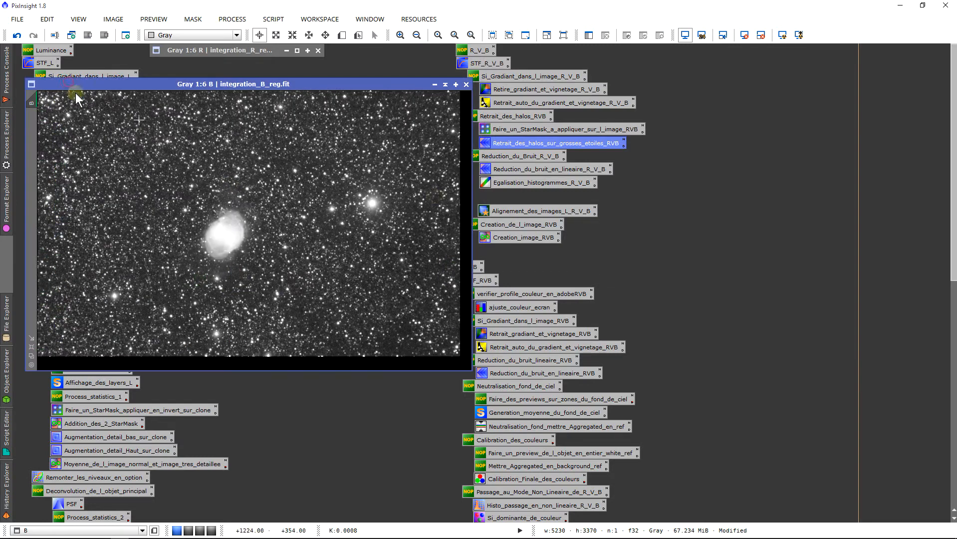
# Open the R_V_B linear noise reduction process and create a preview on the B nebula's edge to inspect its noise
pyautogui.doubleClick(499, 169)
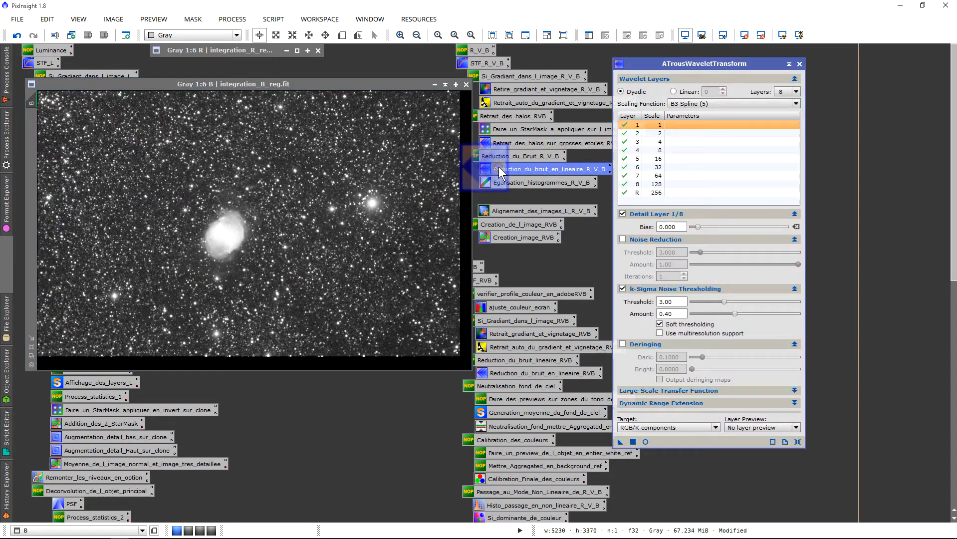
pyautogui.click(341, 36)
pyautogui.moveTo(220, 188); pyautogui.dragTo(263, 228)
pyautogui.click(33, 136)
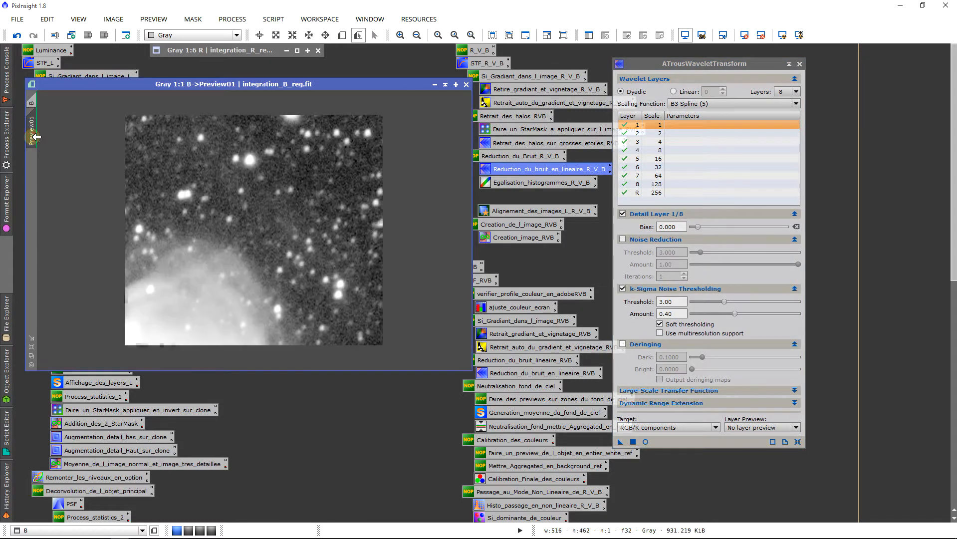
pyautogui.scroll(5, 246, 213)
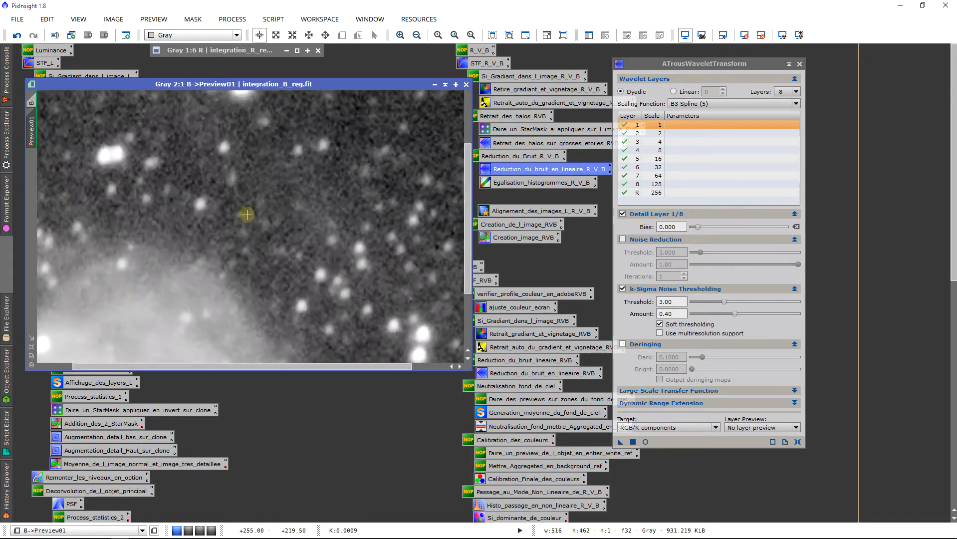
pyautogui.scroll(-5, 255, 219)
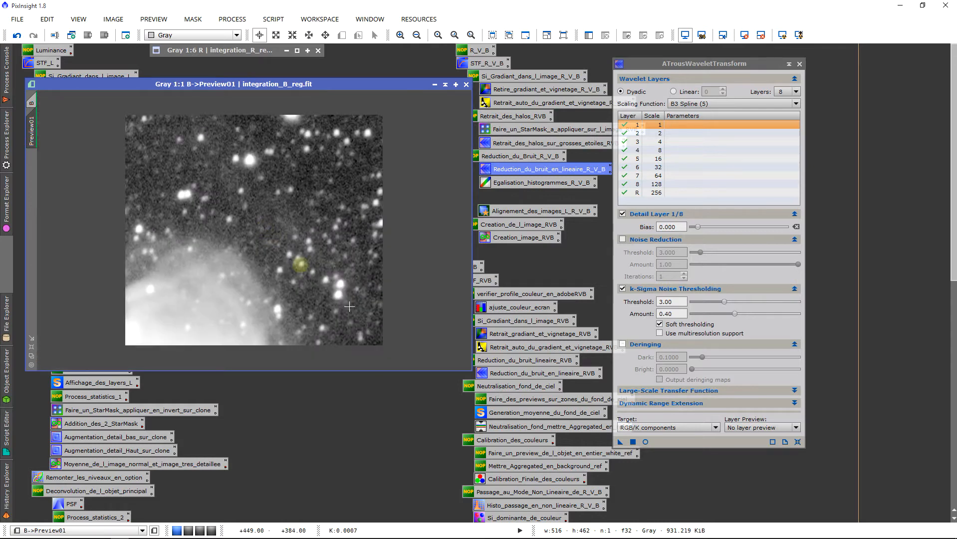
# Start a real-time preview of the noise reduction and set k-sigma noise thresholding to threshold 5.00 and amount 0.65
pyautogui.click(645, 441)
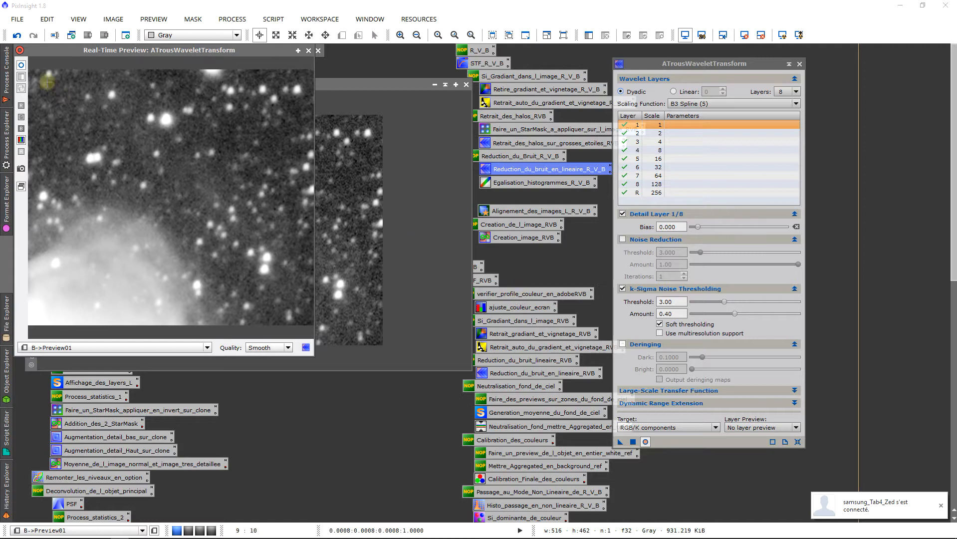
pyautogui.click(21, 68)
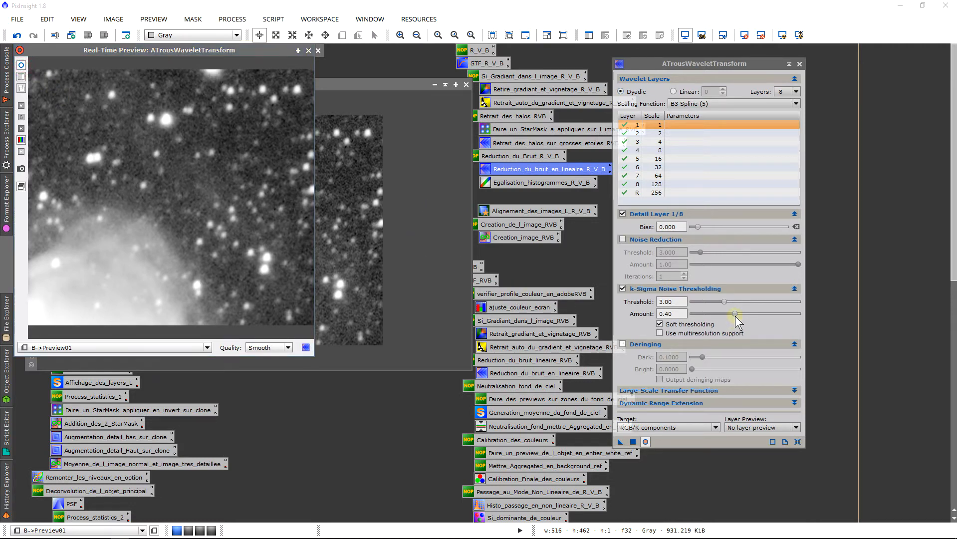
pyautogui.moveTo(736, 314); pyautogui.dragTo(752, 314)
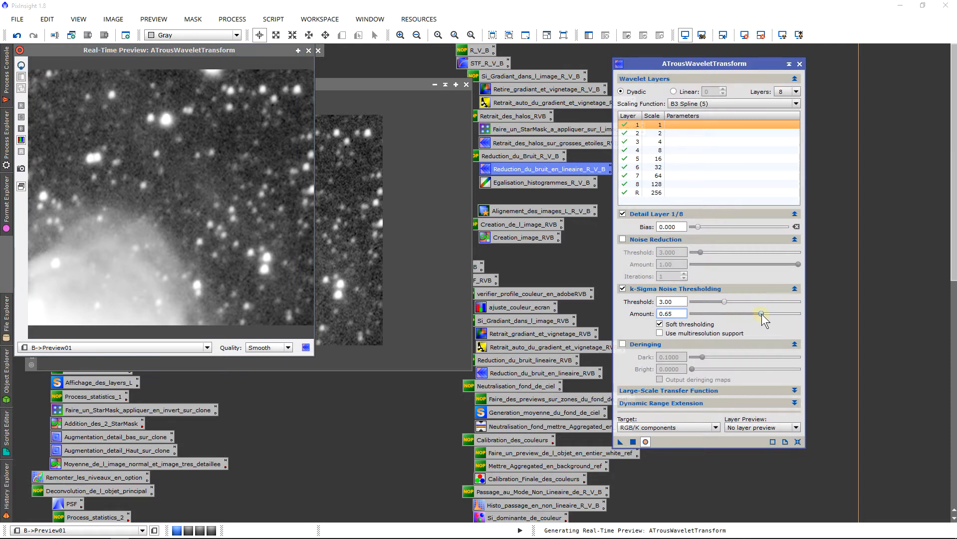
pyautogui.moveTo(724, 301); pyautogui.dragTo(746, 301)
pyautogui.click(220, 177)
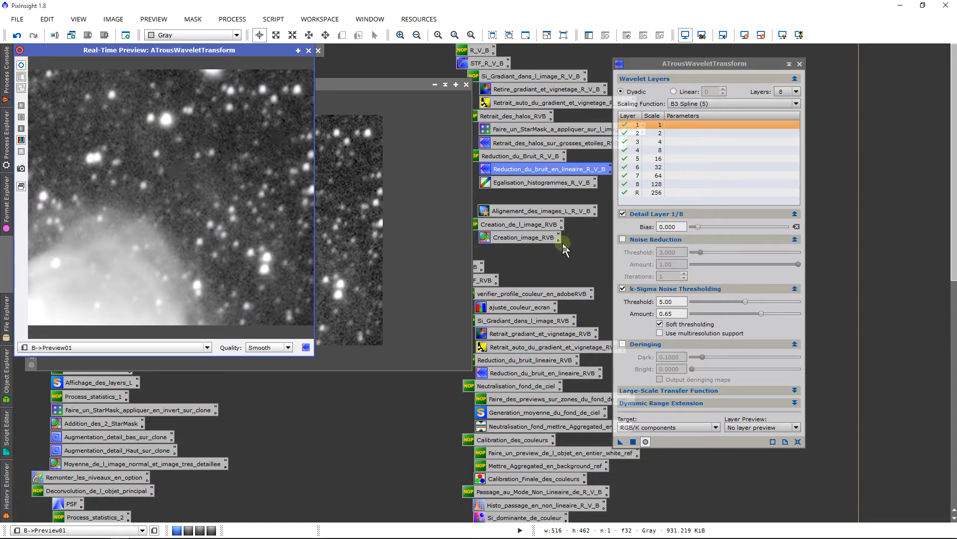
# Set the k-sigma threshold to 4.00 and check the noise reduction in the real-time preview
pyautogui.click(673, 300)
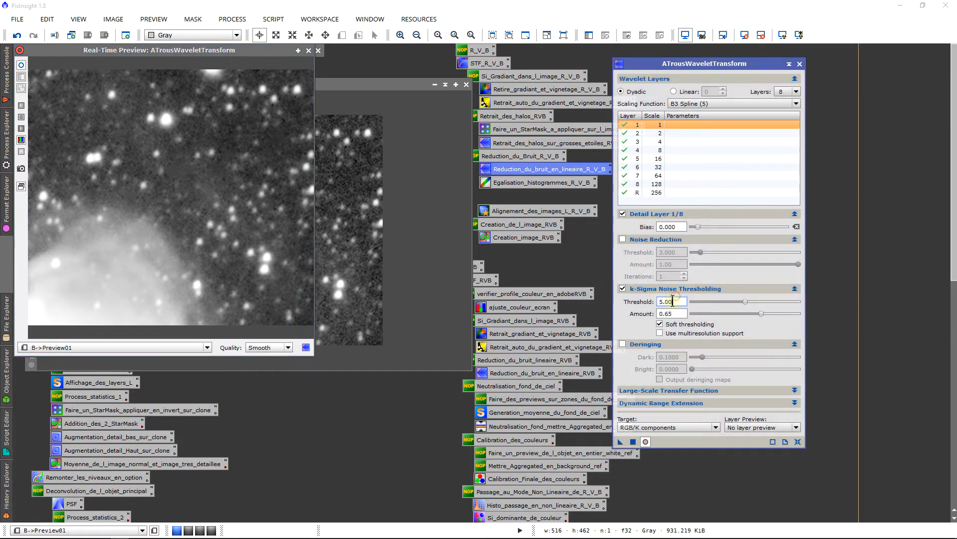
pyautogui.write('4')
pyautogui.press('Return')
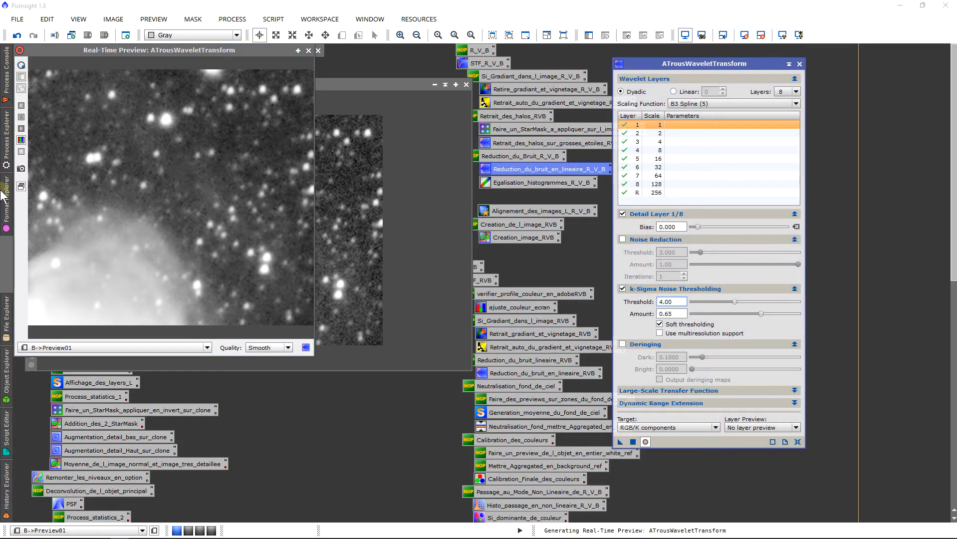
pyautogui.click(105, 96)
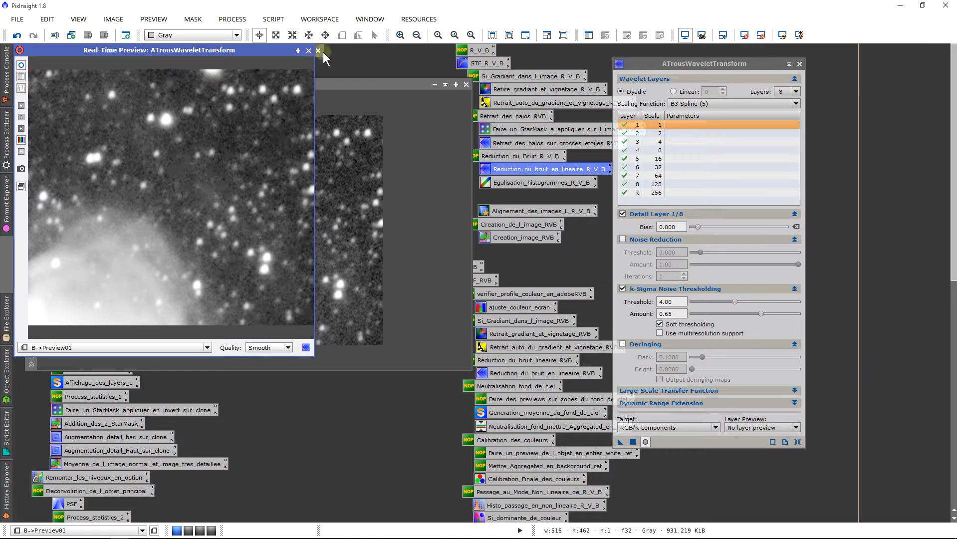
# Close the real-time preview and delete Preview01 from the B image
pyautogui.click(306, 52)
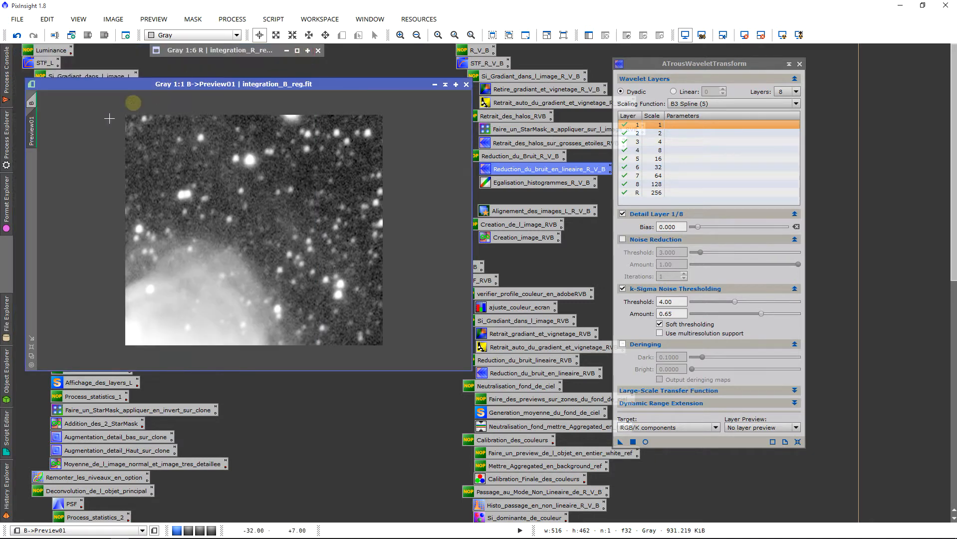
pyautogui.rightClick(33, 132)
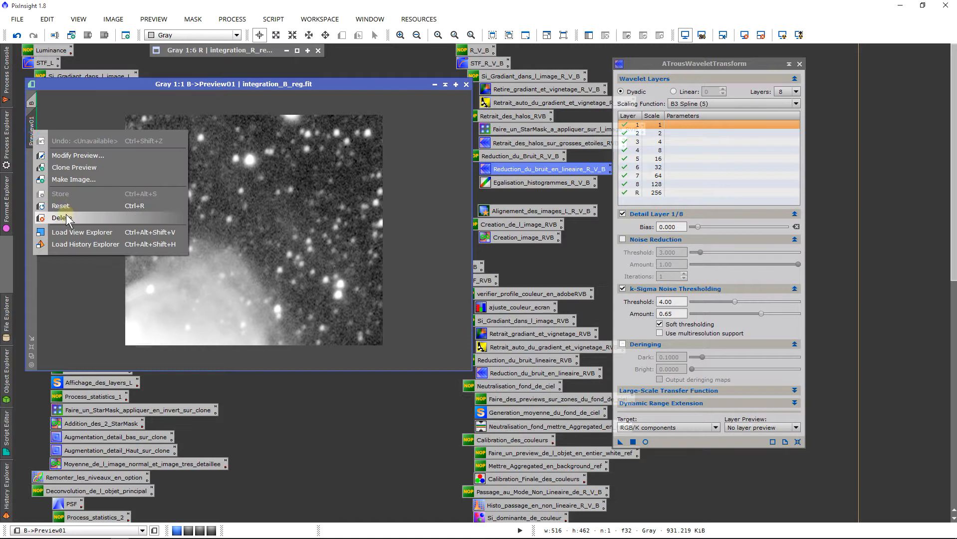
pyautogui.click(65, 215)
# Apply the noise reduction to the whole B image, check the result, and close the process
pyautogui.moveTo(620, 441); pyautogui.dragTo(152, 160)
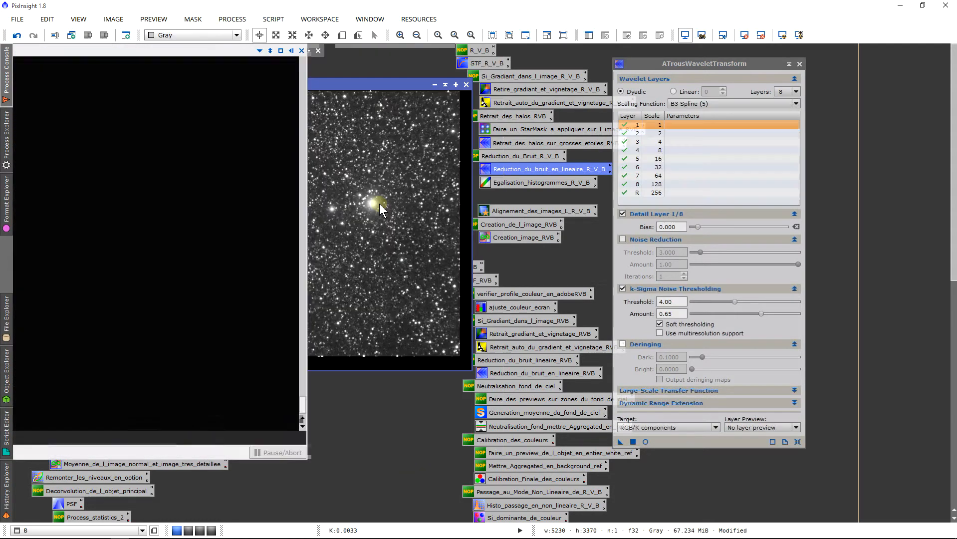
pyautogui.scroll(-2, 285, 215)
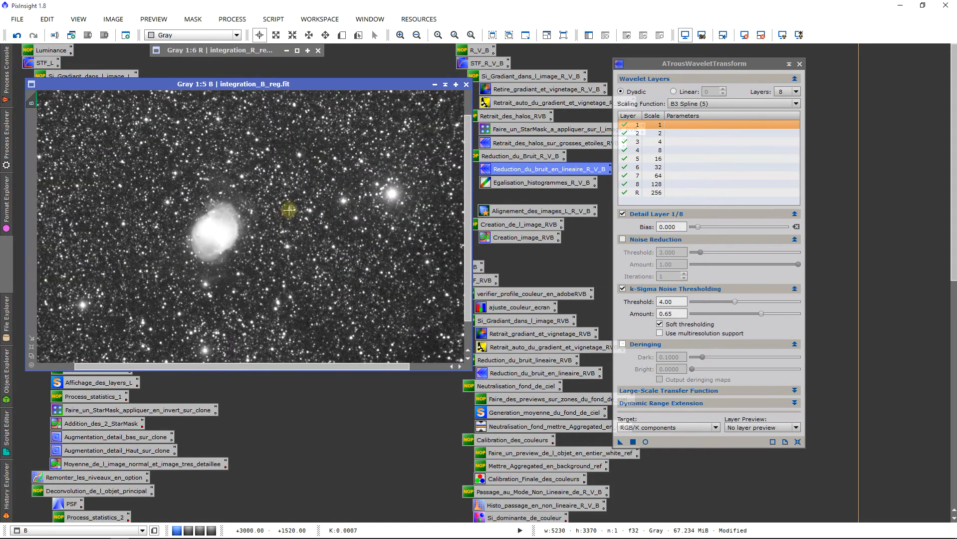
pyautogui.click(800, 64)
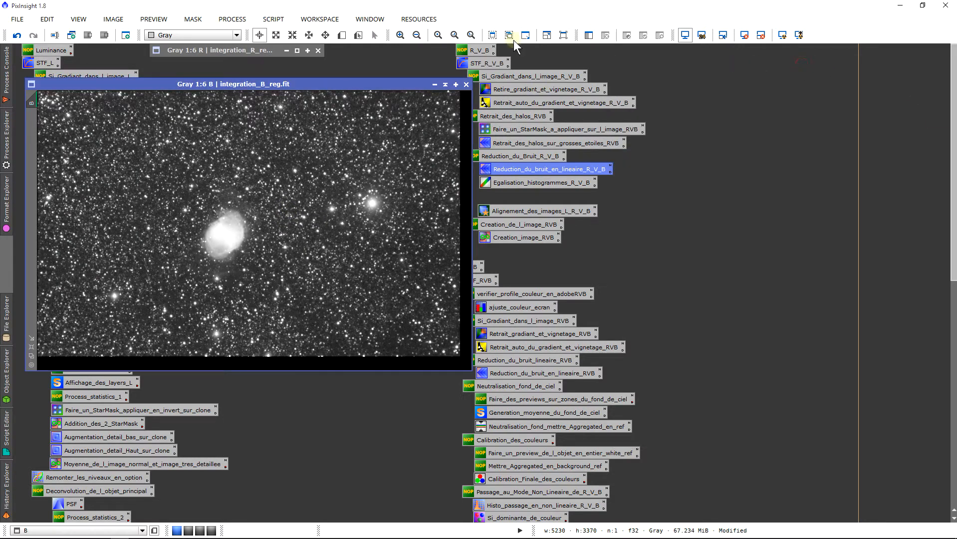
# Recompute the automatic screen stretch of the B image and park its collapsed window directly under the collapsed R image
pyautogui.click(762, 36)
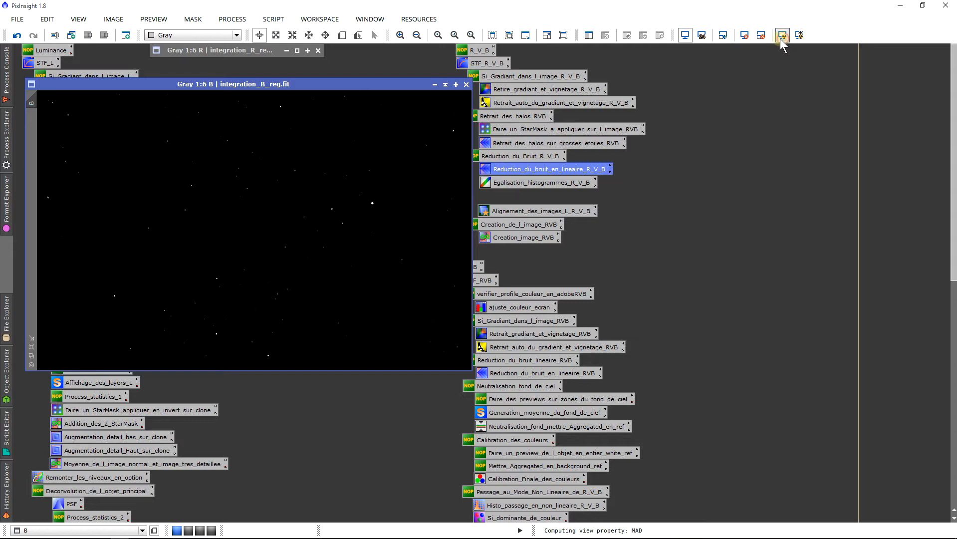
pyautogui.click(781, 35)
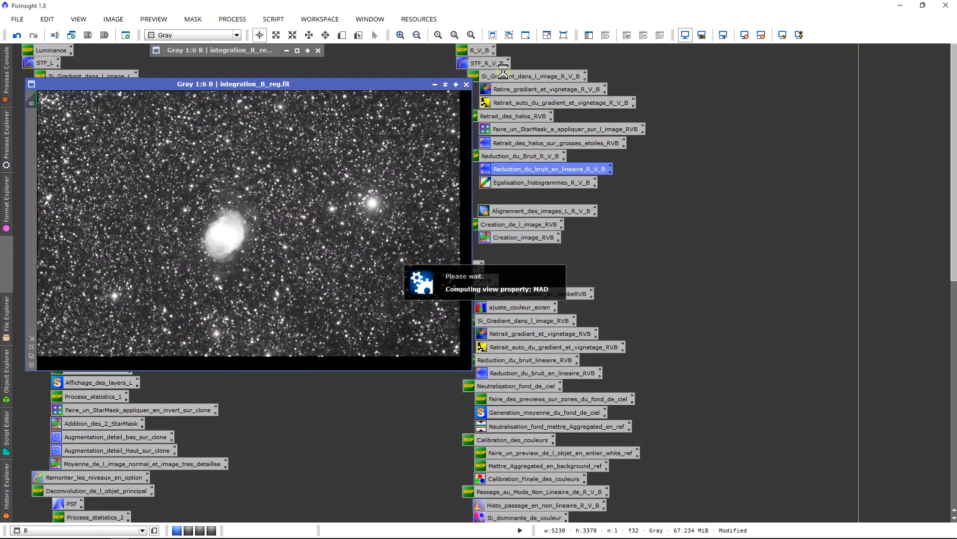
pyautogui.click(447, 84)
pyautogui.moveTo(214, 191); pyautogui.dragTo(220, 67)
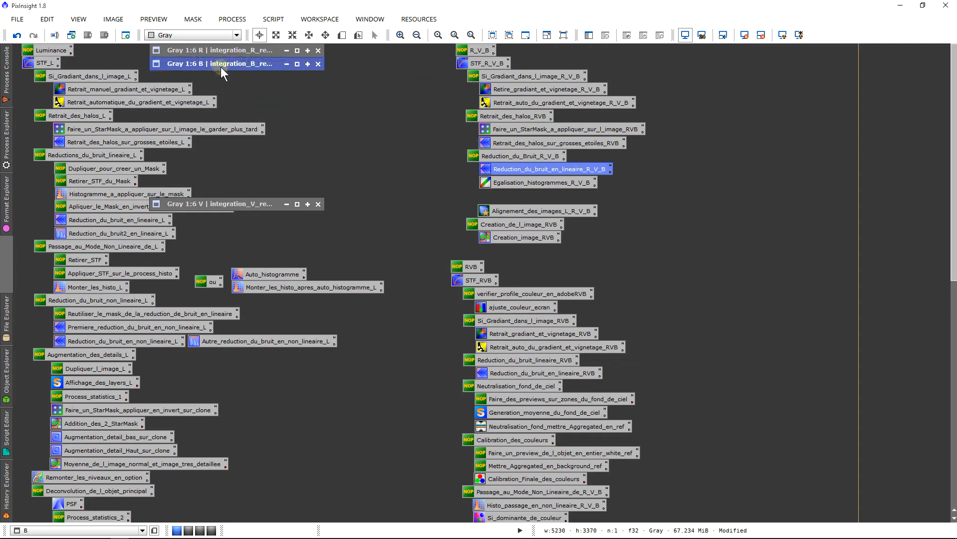
# Expand the V image, inspect it around the nebula, and position its window below the collapsed R and B images
pyautogui.click(532, 186)
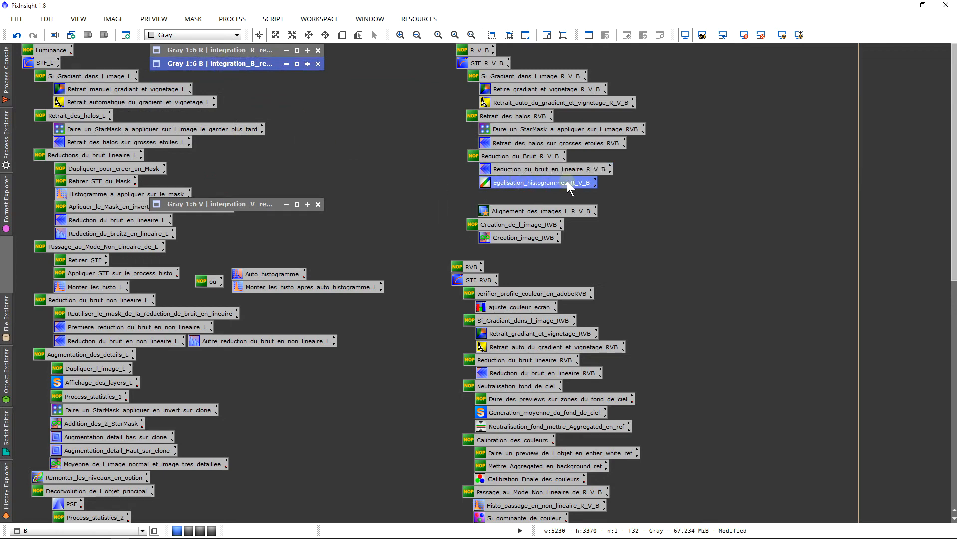
pyautogui.doubleClick(206, 208)
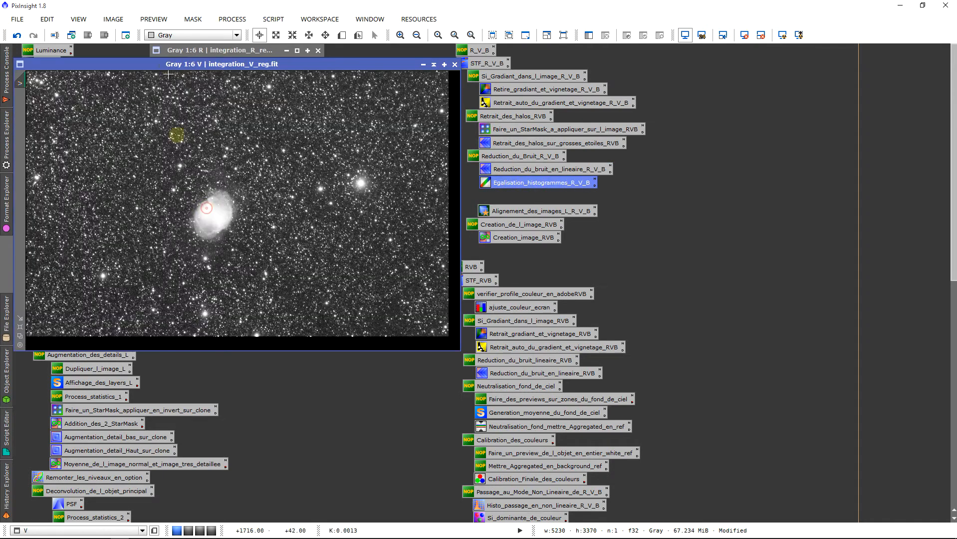
pyautogui.scroll(1, 329, 259)
pyautogui.scroll(-4, 329, 259)
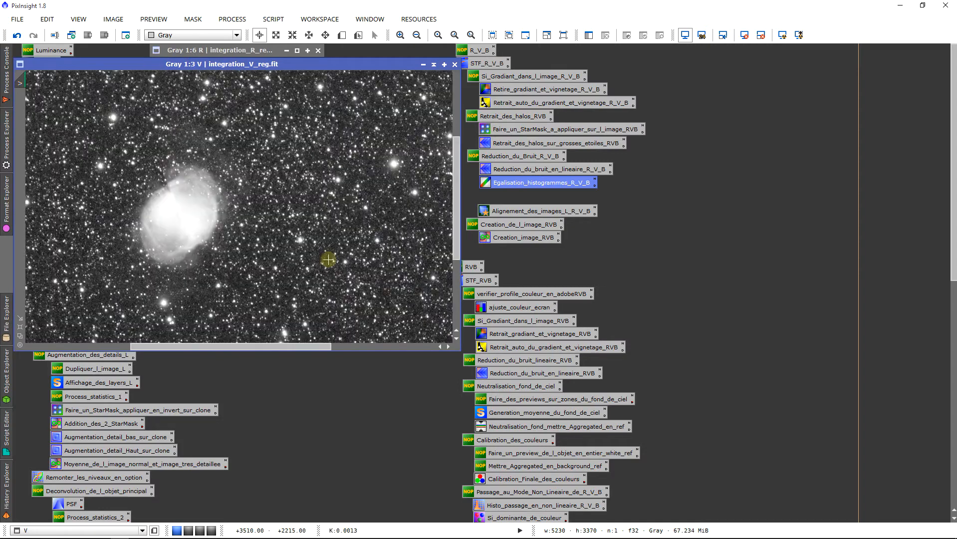
pyautogui.scroll(-1, 329, 259)
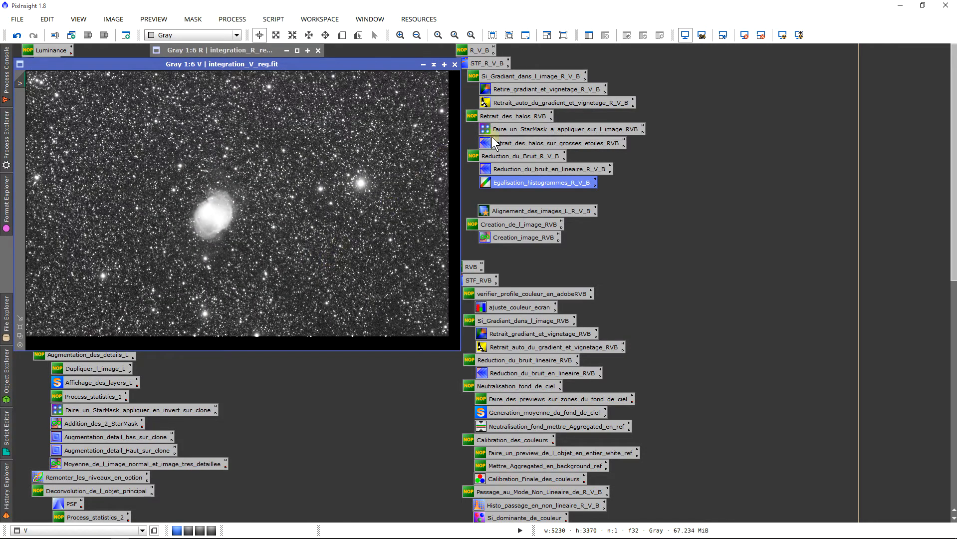
pyautogui.moveTo(367, 65); pyautogui.dragTo(363, 78)
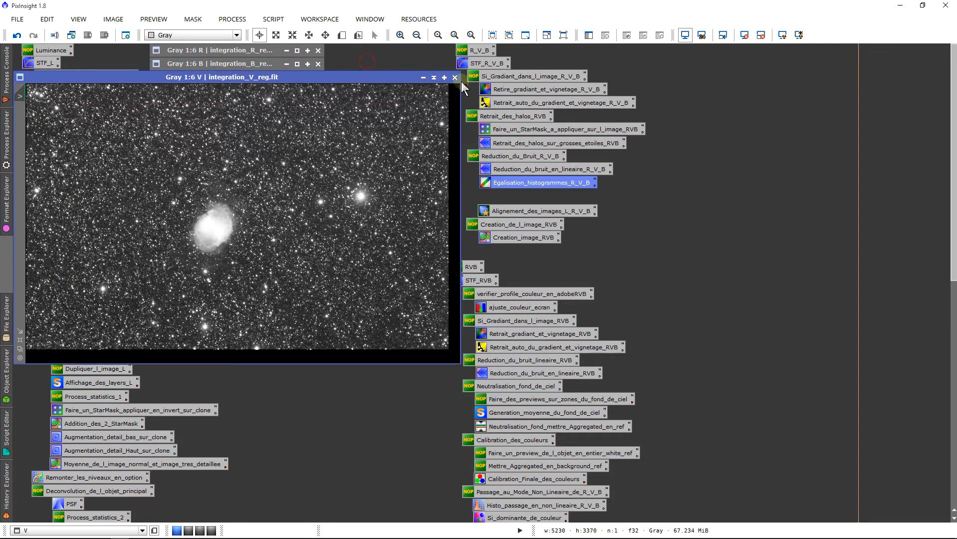
pyautogui.moveTo(474, 84); pyautogui.dragTo(510, 106)
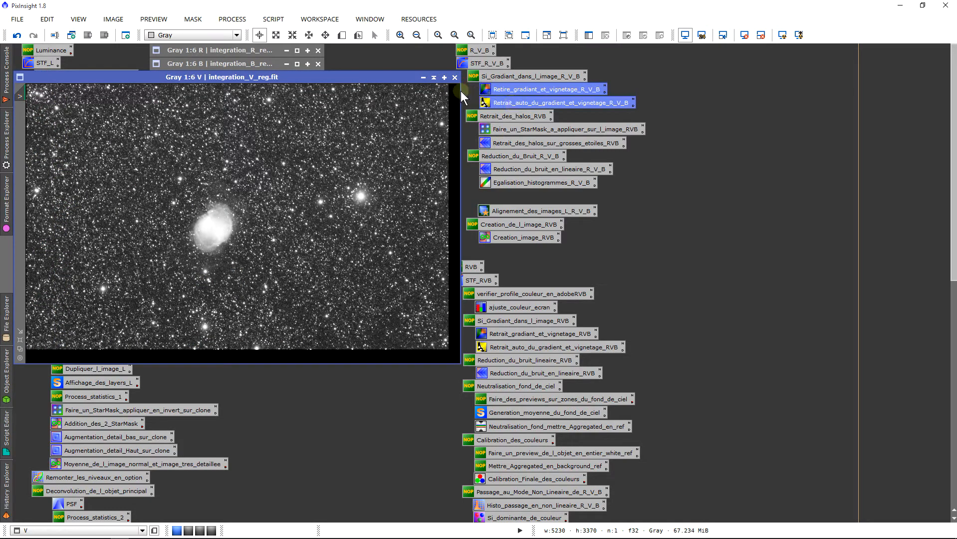
pyautogui.click(461, 90)
# Generate a star mask from the V image with midtones 0.36, shrink the mask window, and close the StarMask process
pyautogui.doubleClick(484, 128)
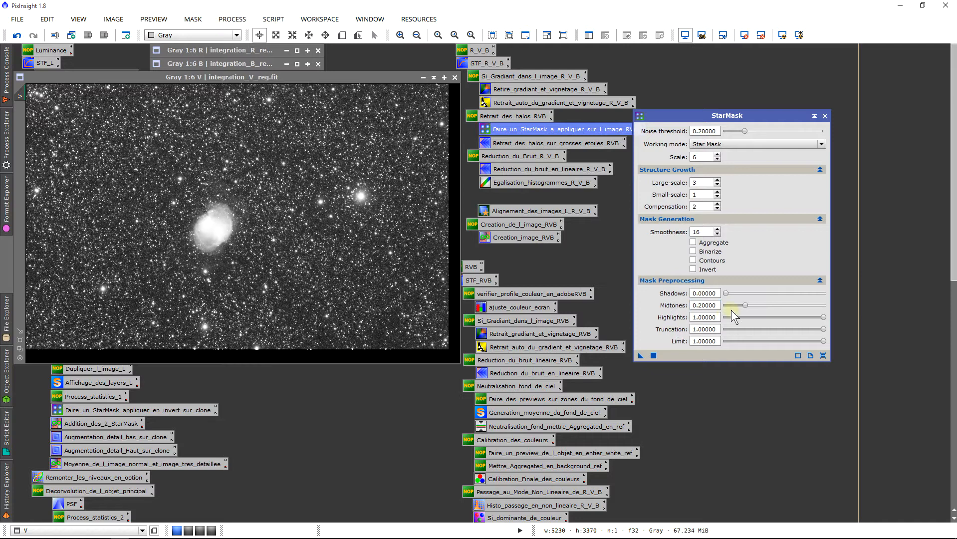
pyautogui.moveTo(746, 305); pyautogui.dragTo(761, 306)
pyautogui.moveTo(640, 356); pyautogui.dragTo(321, 273)
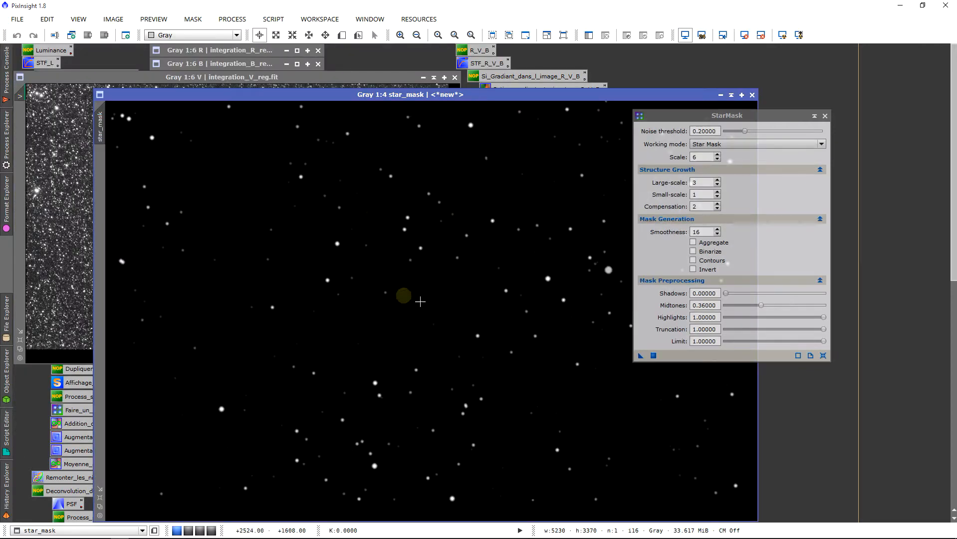
pyautogui.click(101, 506)
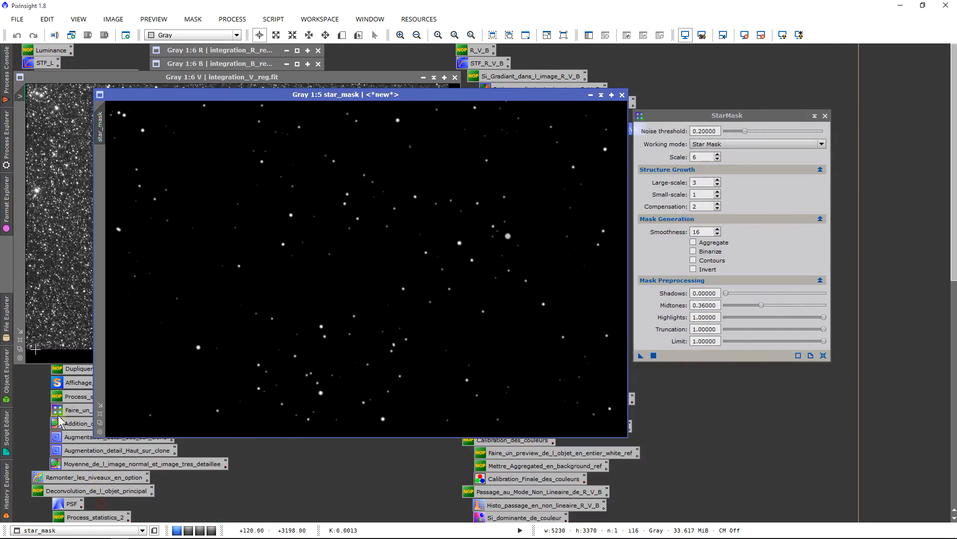
pyautogui.click(824, 118)
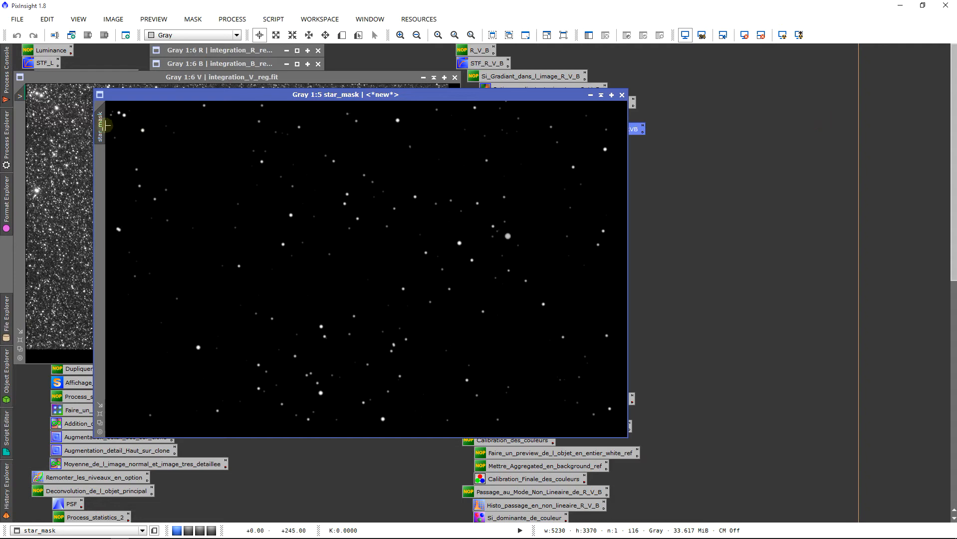
# Apply star_mask as the mask of the V image and set the collapsed mask window aside
pyautogui.moveTo(106, 125); pyautogui.dragTo(26, 143)
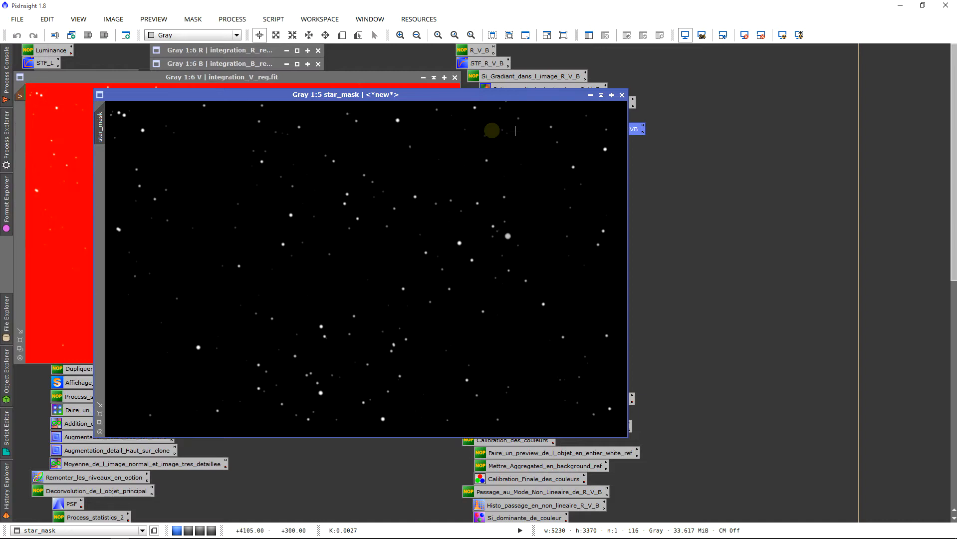
pyautogui.click(600, 95)
pyautogui.moveTo(321, 259)
pyautogui.mouseDown()
pyautogui.moveTo(397, 74)
pyautogui.moveTo(391, 59)
pyautogui.moveTo(356, 77)
pyautogui.moveTo(372, 107)
pyautogui.mouseUp()
# Hide the mask overlay on the V image around the bright stars and open the saved process Retrait_des_halos_sur_grosses_etoiles_RVB
pyautogui.scroll(3, 386, 250)
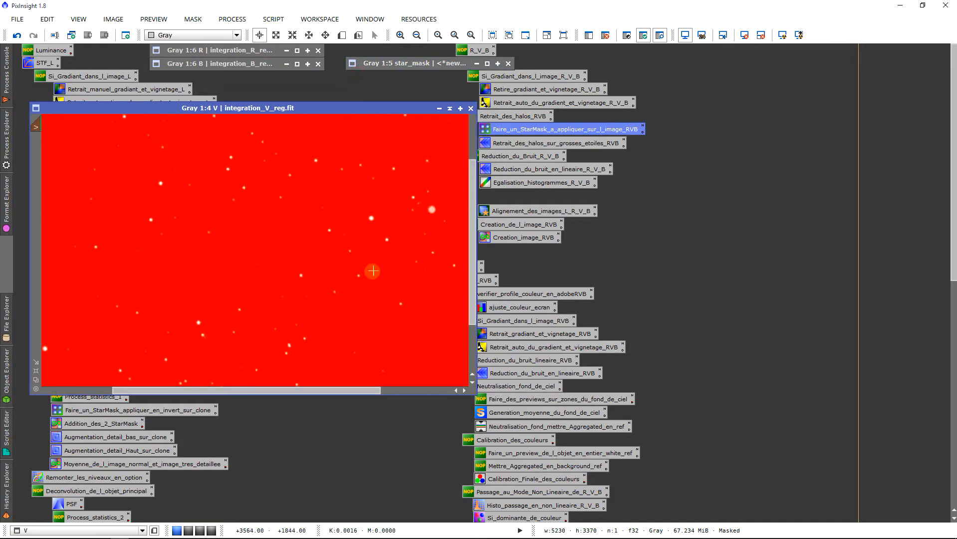
pyautogui.moveTo(322, 391); pyautogui.dragTo(351, 399)
pyautogui.scroll(1, 386, 263)
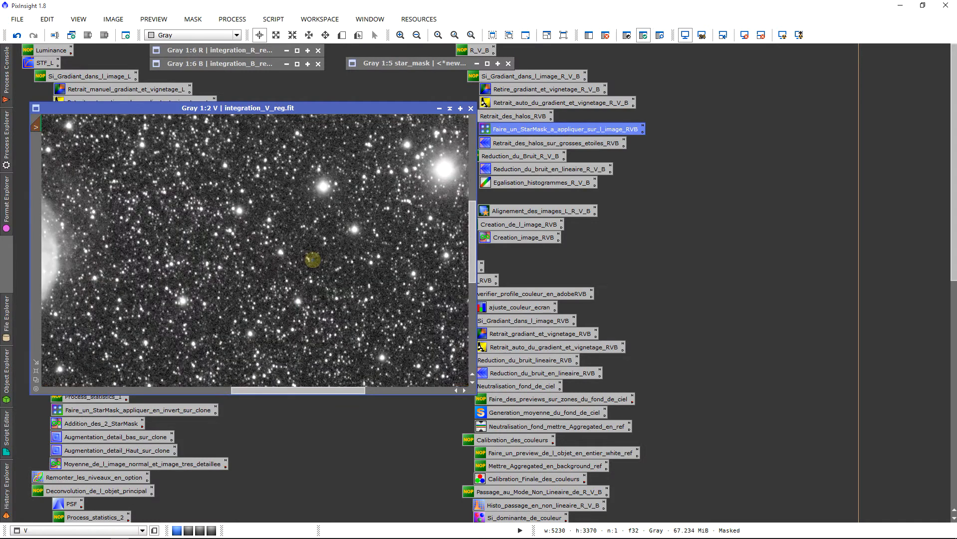
pyautogui.rightClick(313, 259)
pyautogui.moveTo(449, 365)
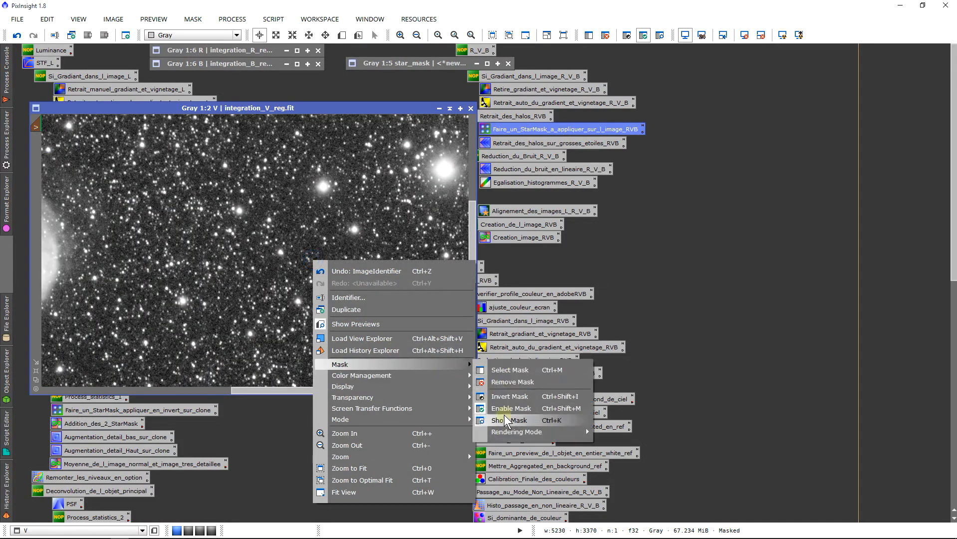
pyautogui.click(399, 216)
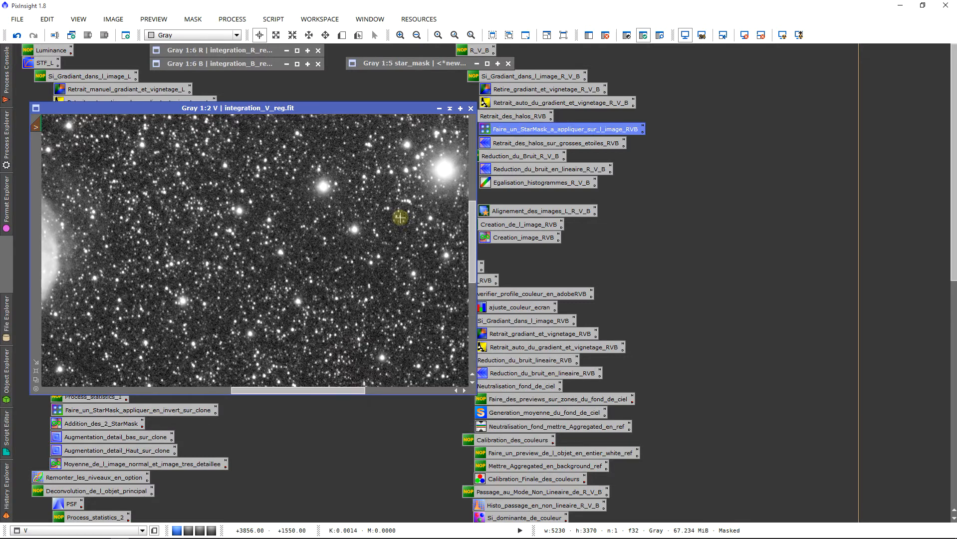
pyautogui.doubleClick(505, 147)
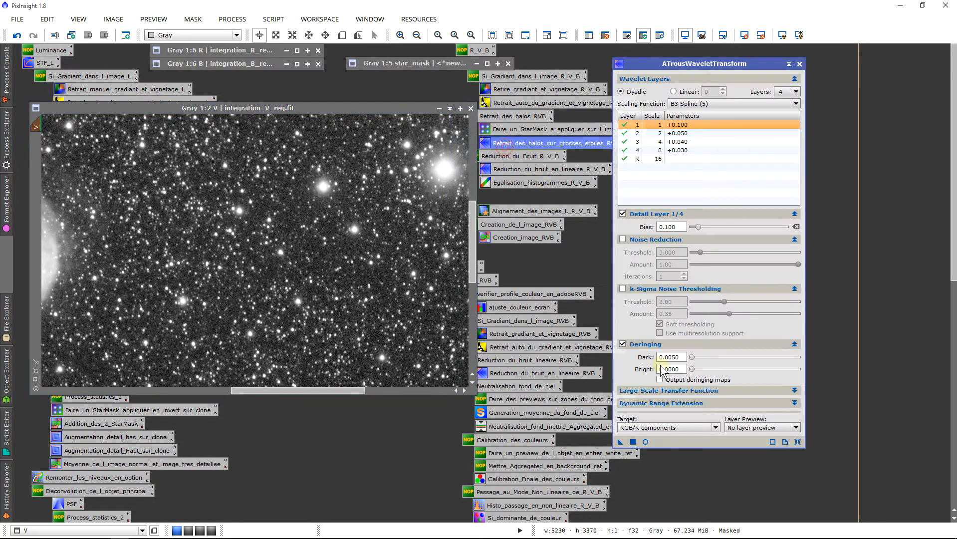
# Try the halo removal on the V image with dark deringing 0.0050, compare before and after, and undo it
pyautogui.moveTo(274, 229); pyautogui.dragTo(273, 230)
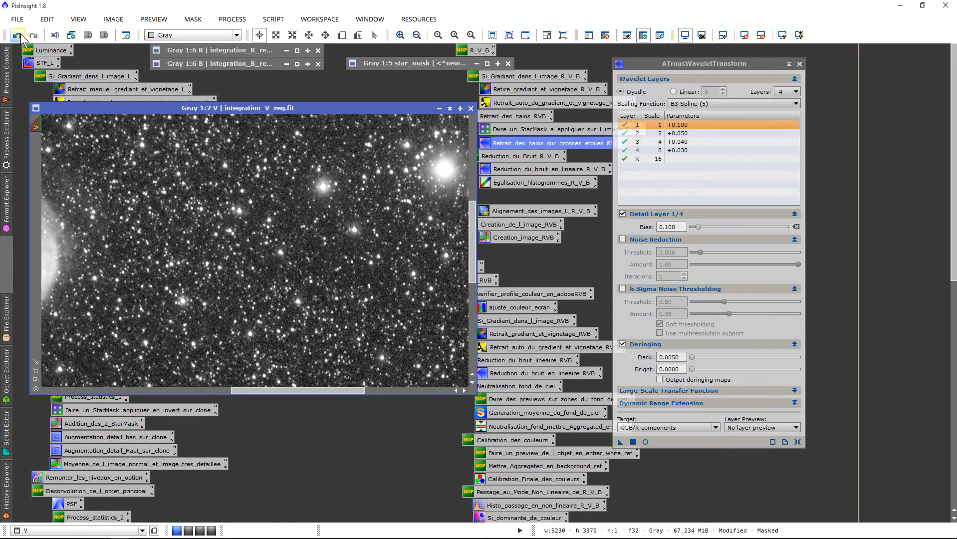
pyautogui.click(20, 35)
pyautogui.click(31, 36)
pyautogui.click(17, 36)
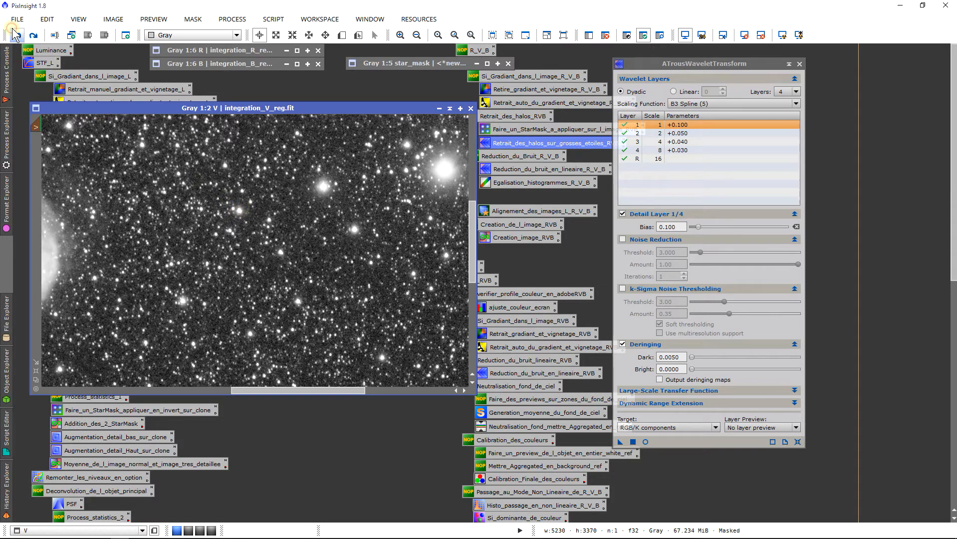
# Set the dark deringing to 0.0055 and apply the halo removal to the masked V image
pyautogui.click(683, 357)
pyautogui.write('55')
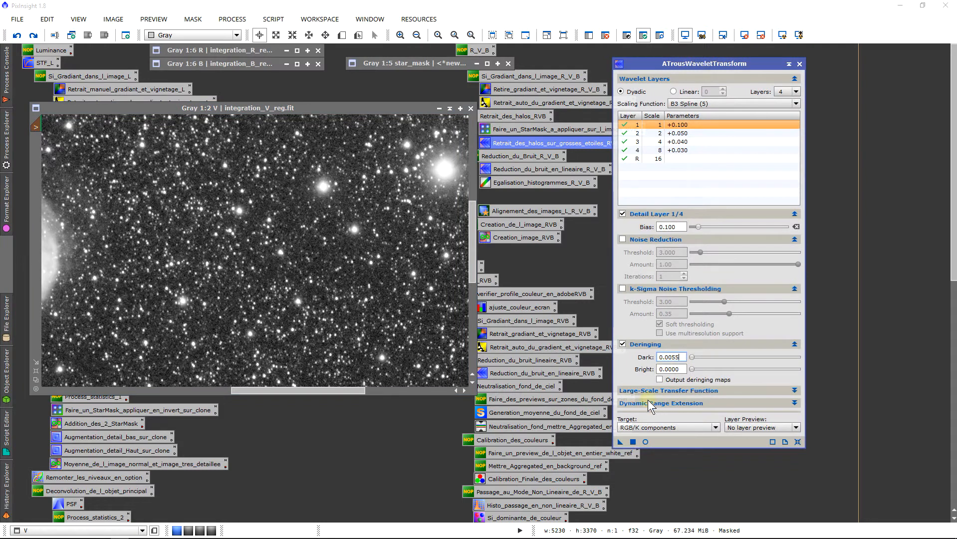
pyautogui.moveTo(620, 442); pyautogui.dragTo(304, 263)
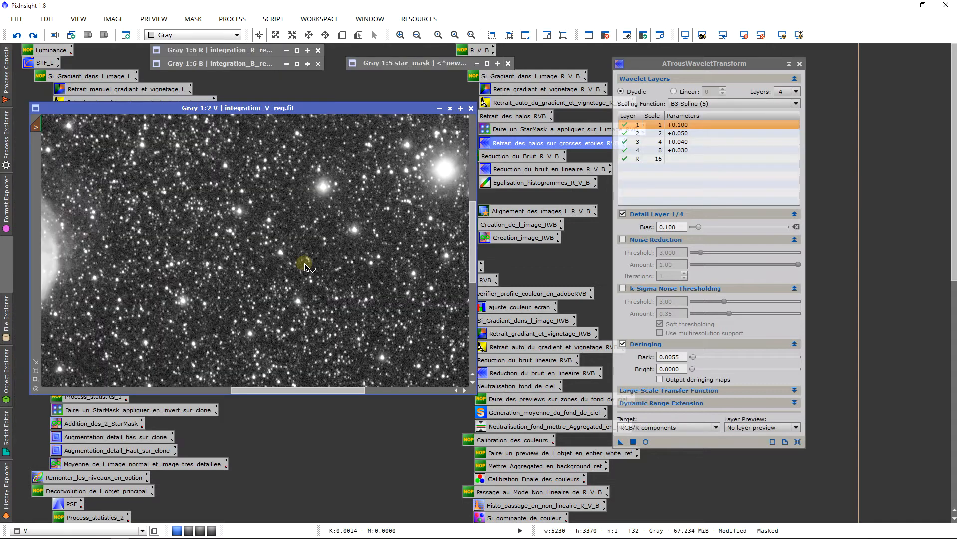
# Compare the V image before and after the halo removal, examining both the whole field and the nebula's edge
pyautogui.scroll(-4, 332, 273)
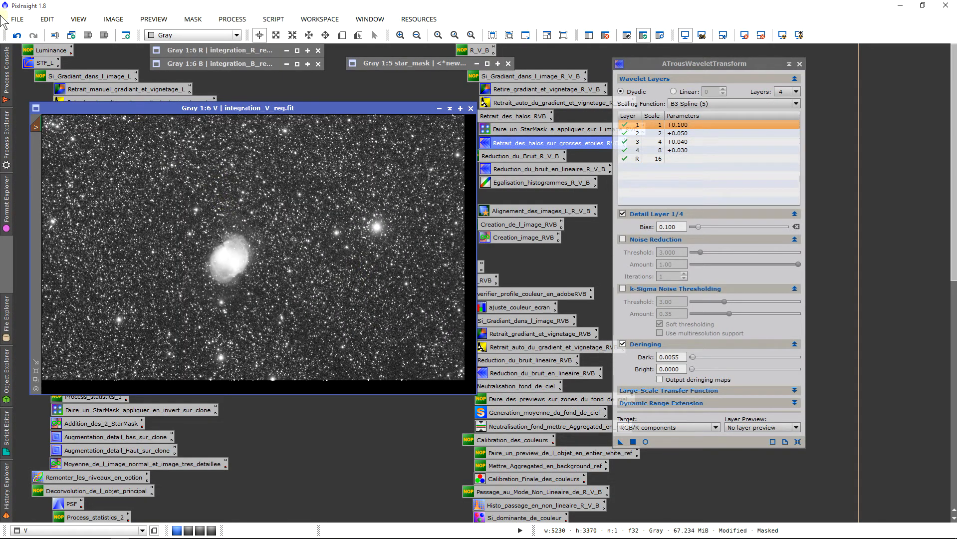
pyautogui.click(17, 31)
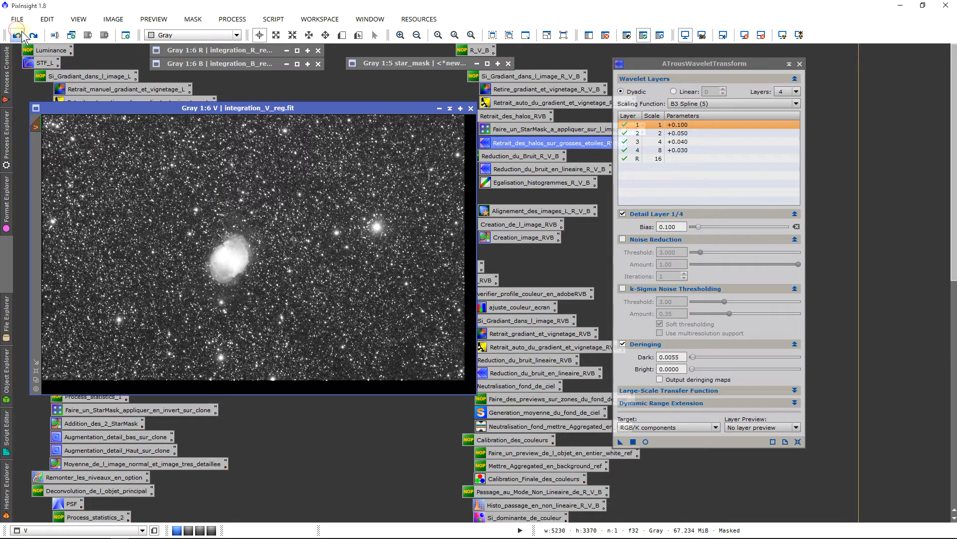
pyautogui.click(31, 35)
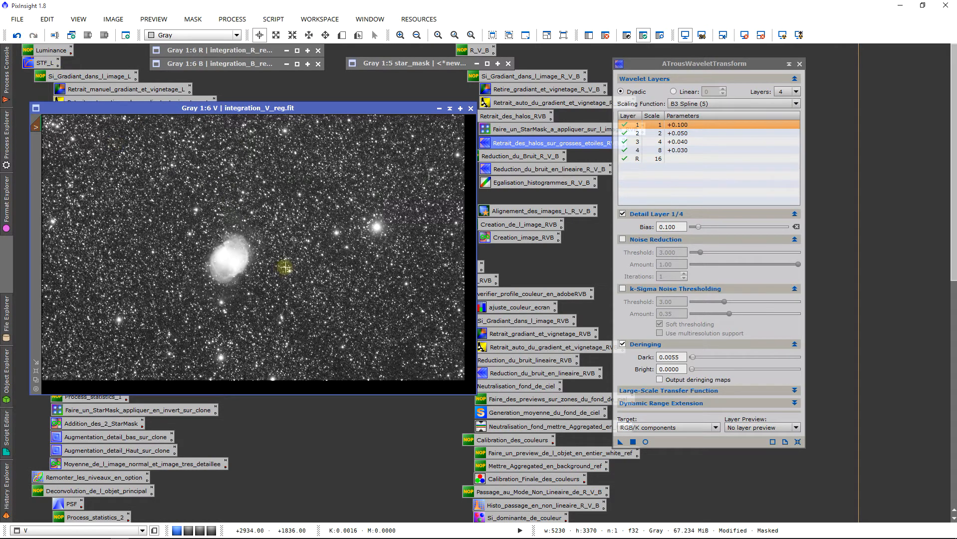
pyautogui.scroll(5, 300, 290)
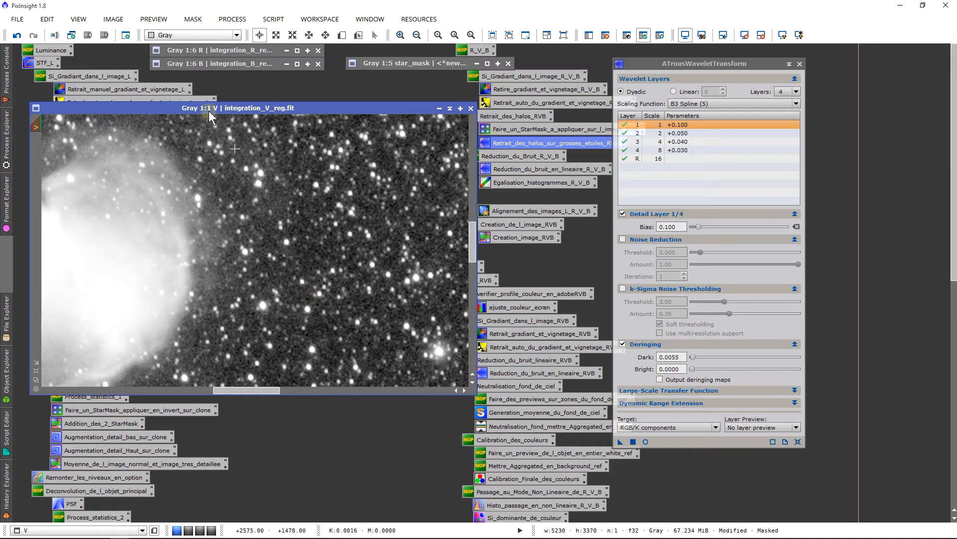
pyautogui.scroll(-4, 285, 236)
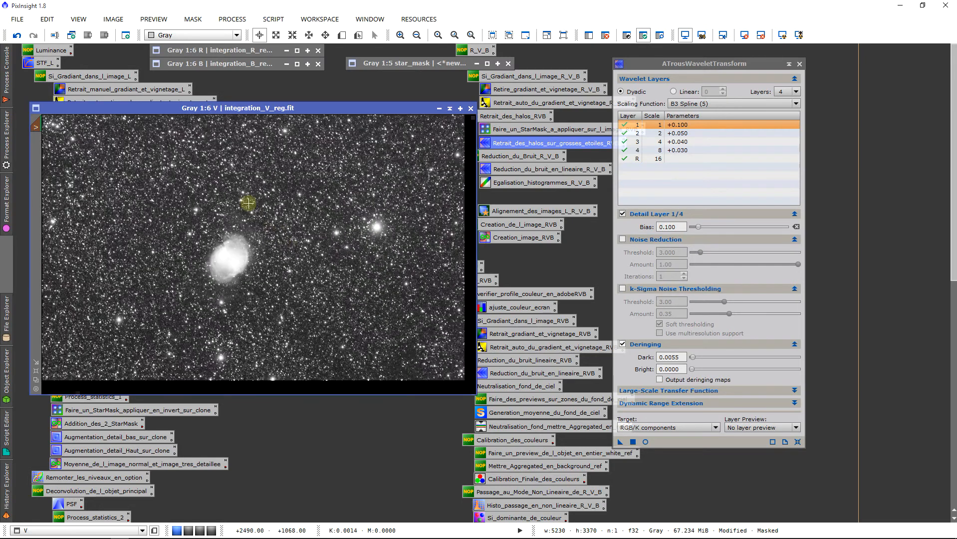
pyautogui.scroll(-1, 269, 210)
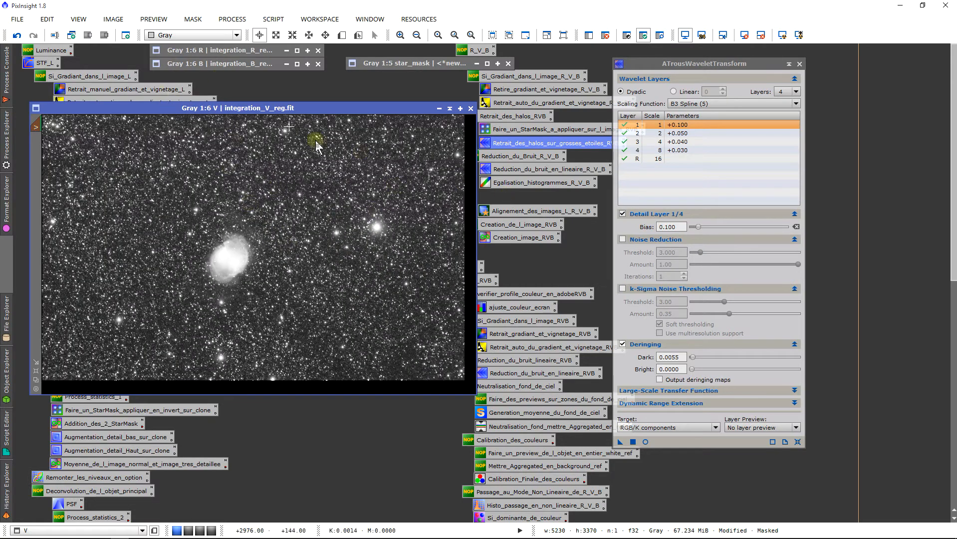
# Close the wavelet process and the star_mask image, accepting that its mask reference is broken
pyautogui.click(800, 64)
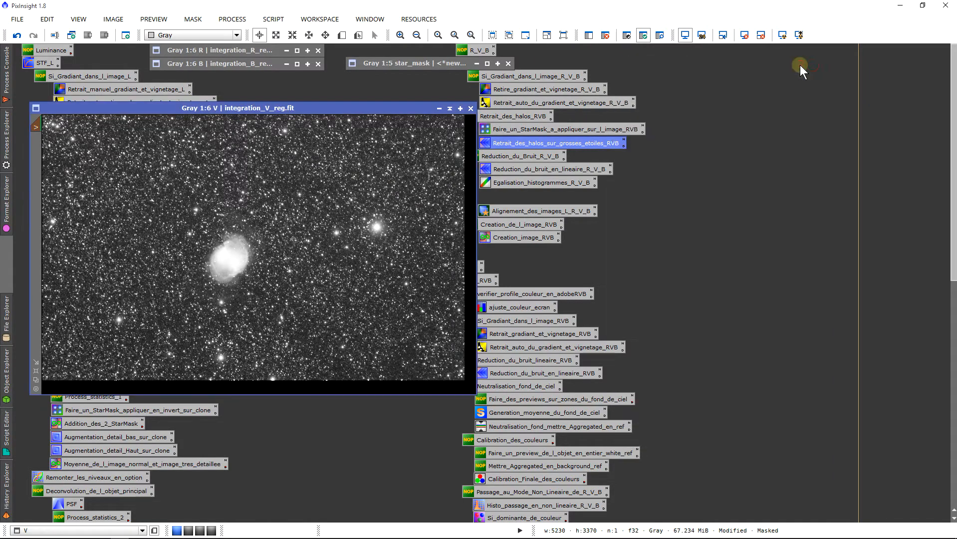
pyautogui.click(508, 64)
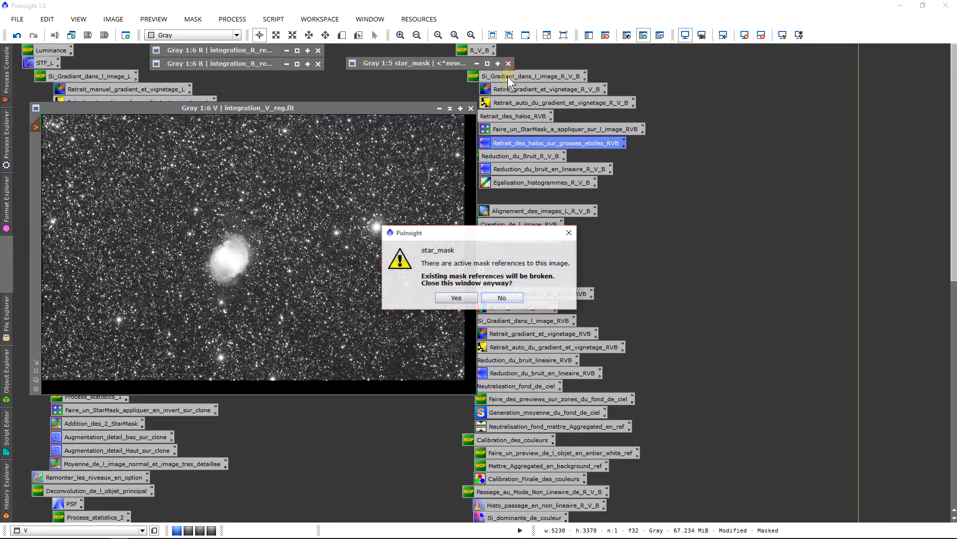
pyautogui.click(456, 299)
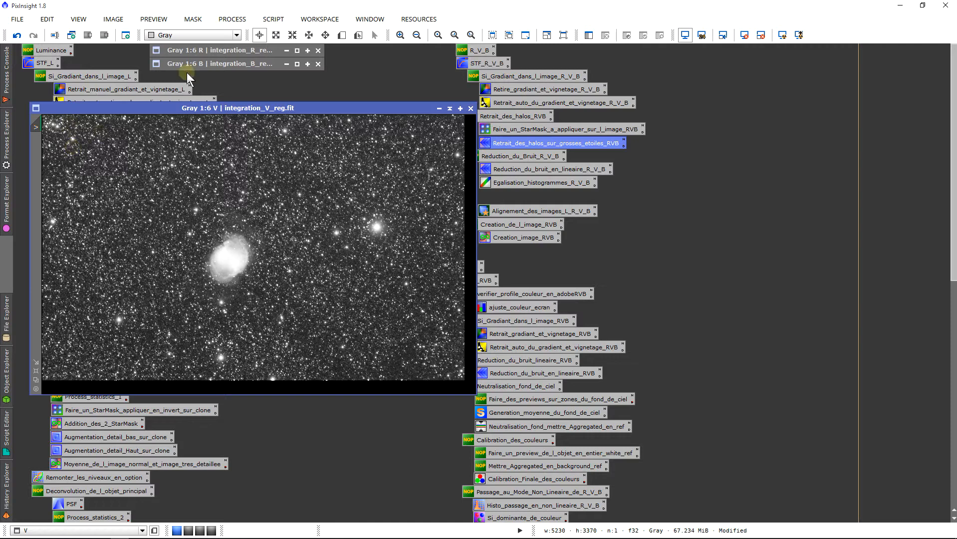
# Create a small rectangular preview on the V image covering the nebula's upper part and the sky above it
pyautogui.moveTo(334, 111); pyautogui.dragTo(333, 102)
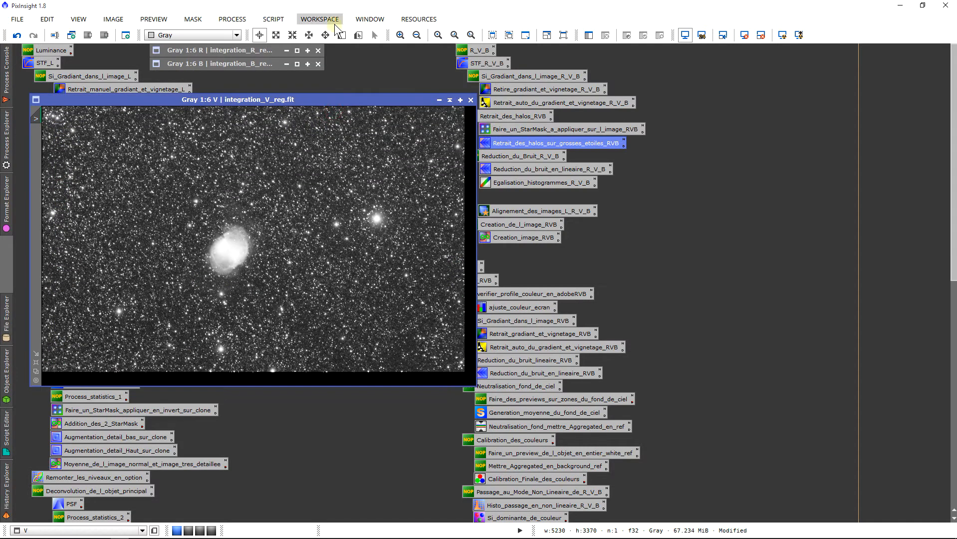
pyautogui.click(342, 35)
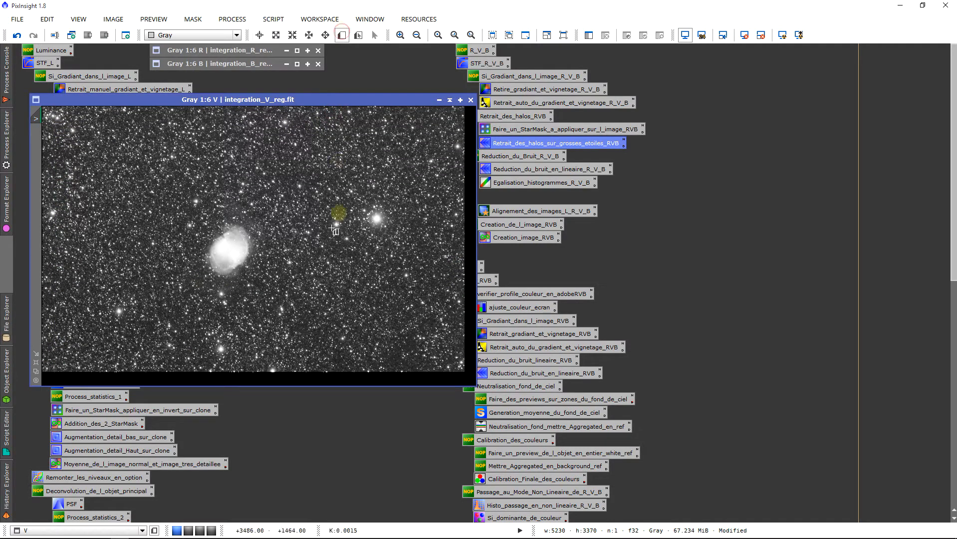
pyautogui.moveTo(213, 203); pyautogui.dragTo(267, 246)
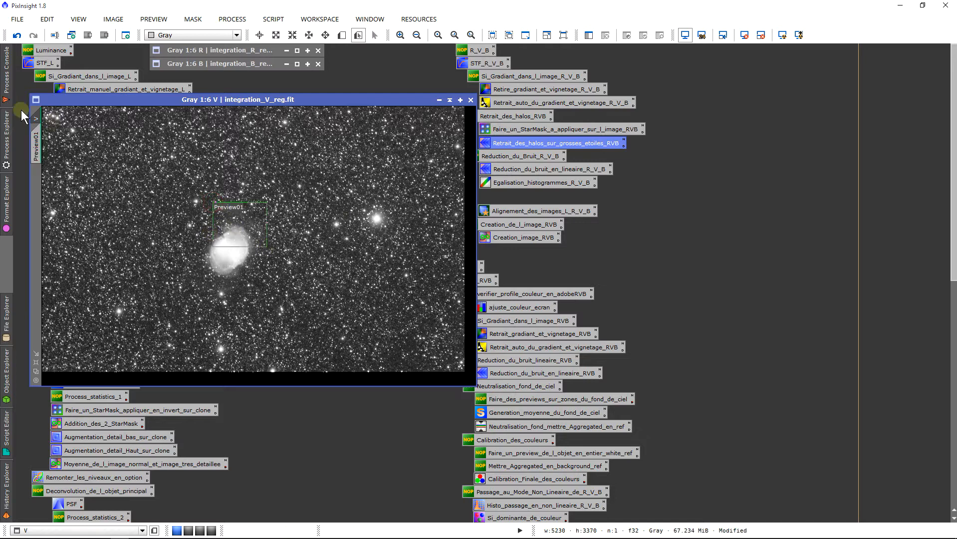
# Display the V image's preview and open the saved linear noise-reduction wavelet process for R, V and B with its real-time preview
pyautogui.moveTo(44, 153)
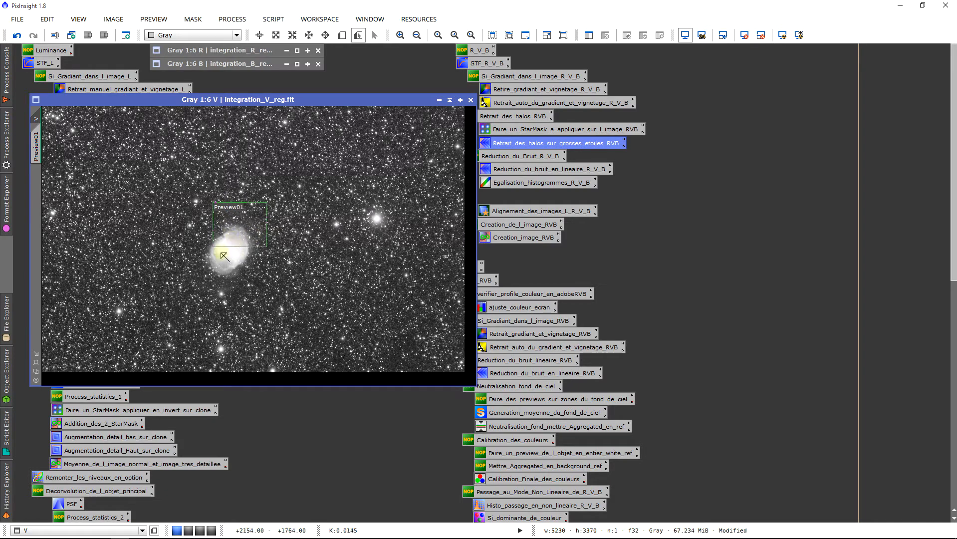
pyautogui.click(39, 151)
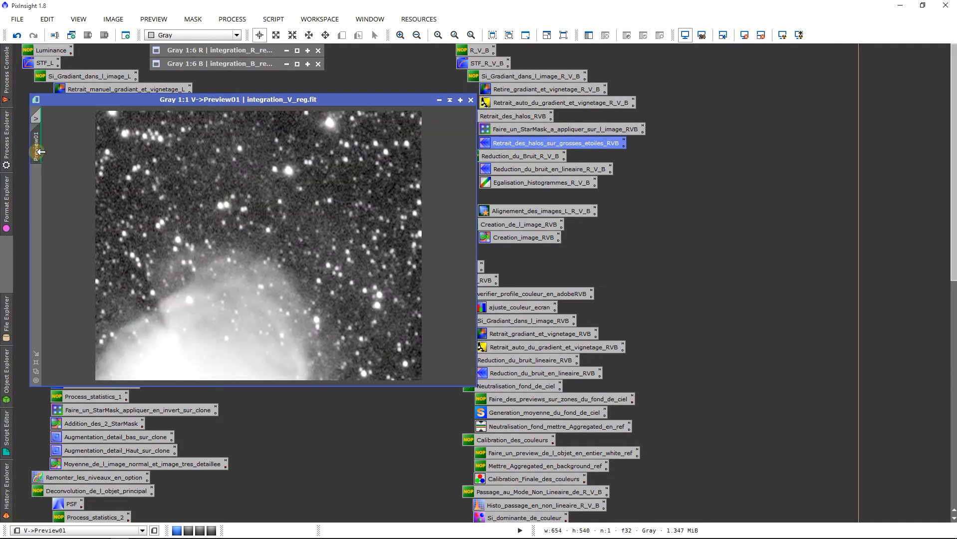
pyautogui.doubleClick(516, 169)
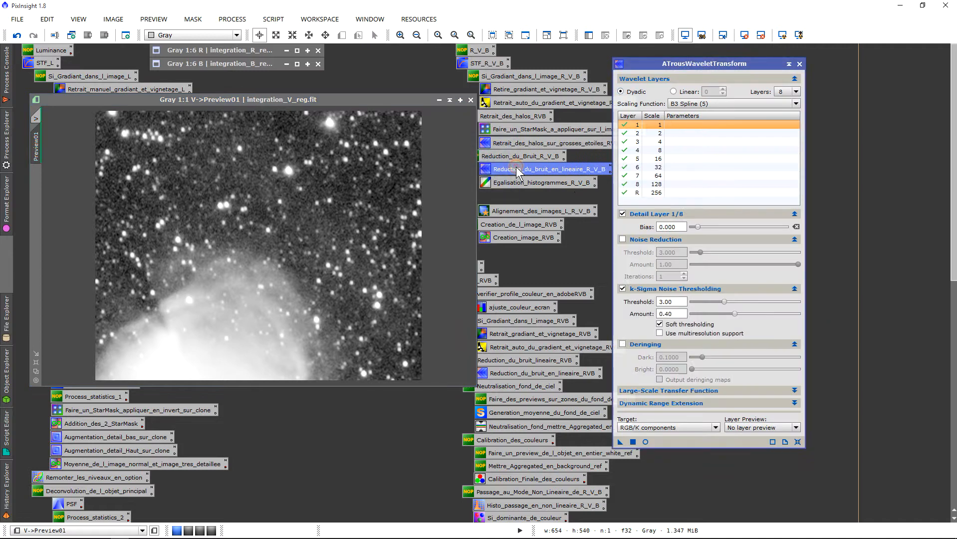
pyautogui.click(646, 441)
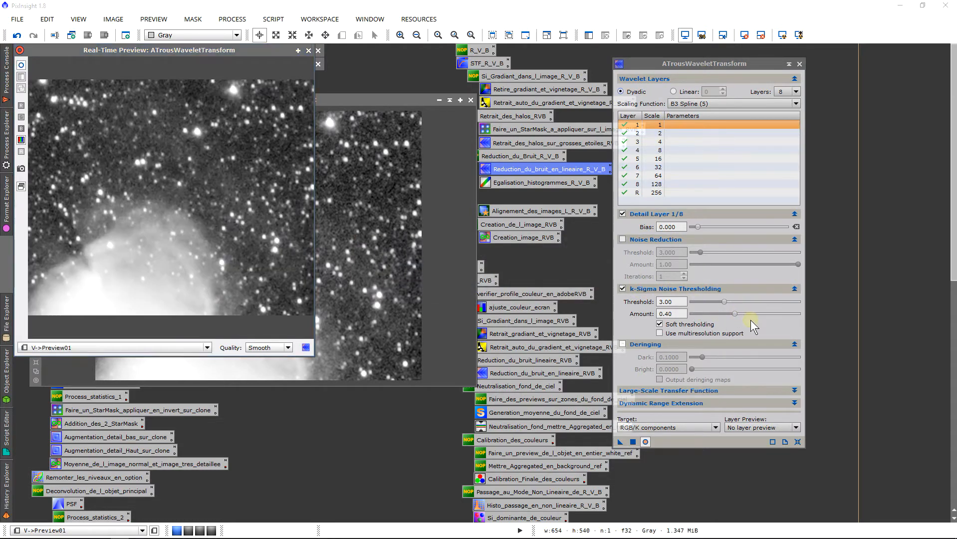
# Set the k-sigma noise thresholding amount to 0.60 and threshold to 4.50, check the effect live, and close the real-time preview
pyautogui.moveTo(735, 315); pyautogui.dragTo(758, 316)
pyautogui.click(181, 130)
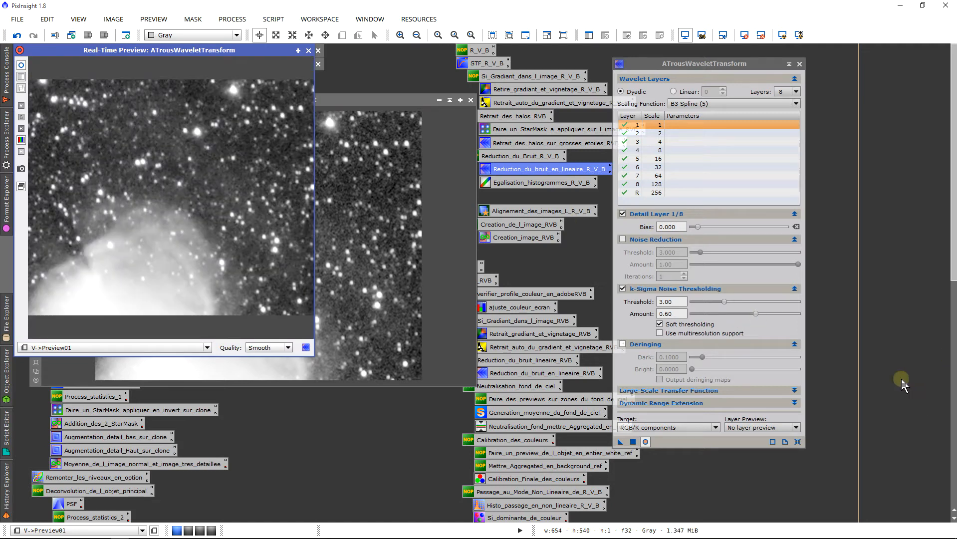
pyautogui.moveTo(726, 299); pyautogui.dragTo(742, 300)
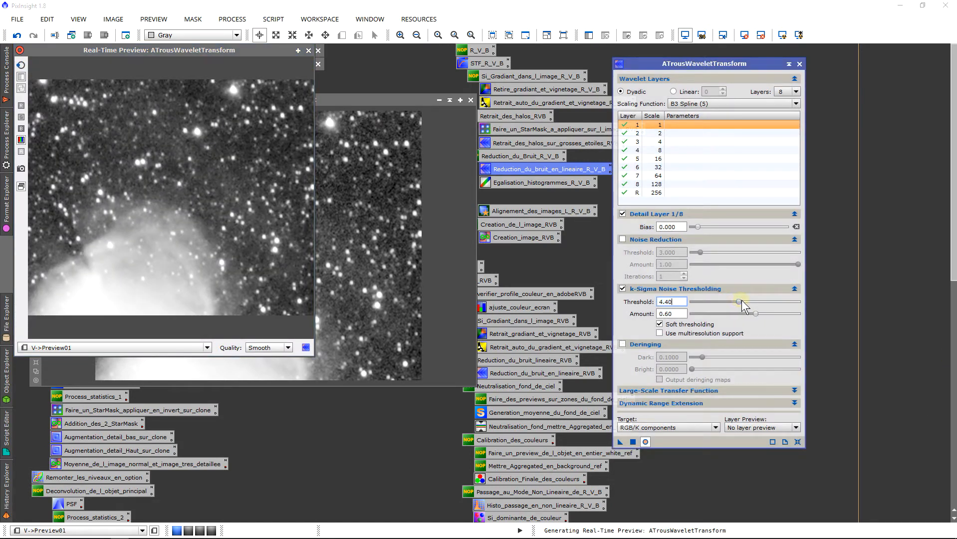
pyautogui.click(124, 117)
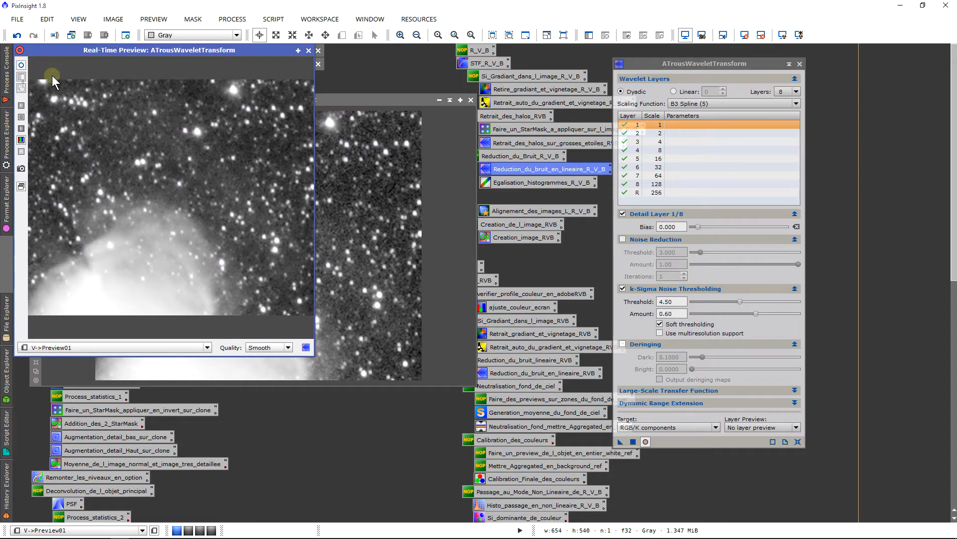
pyautogui.click(21, 66)
pyautogui.click(309, 50)
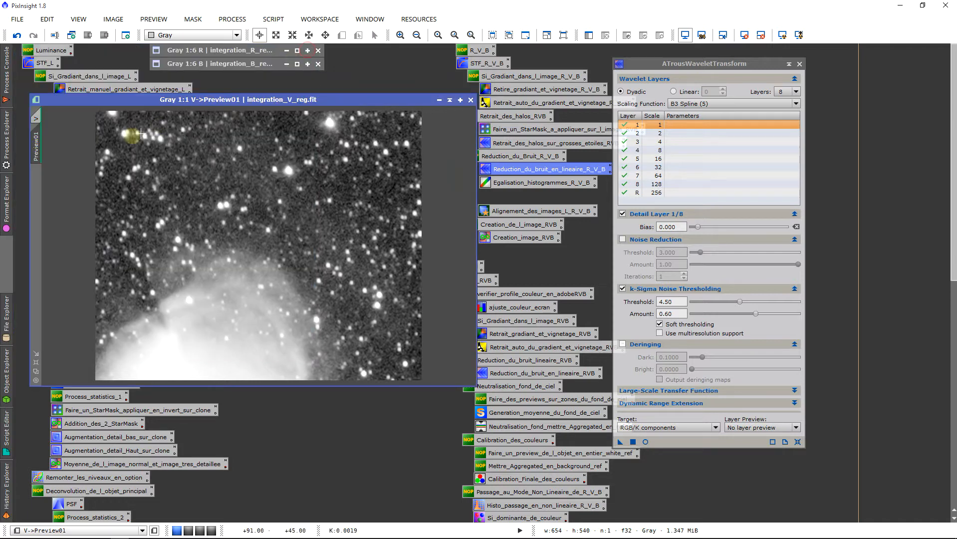
# Delete the V image's preview, apply the wavelet noise reduction to the whole V image, and close the process
pyautogui.rightClick(39, 144)
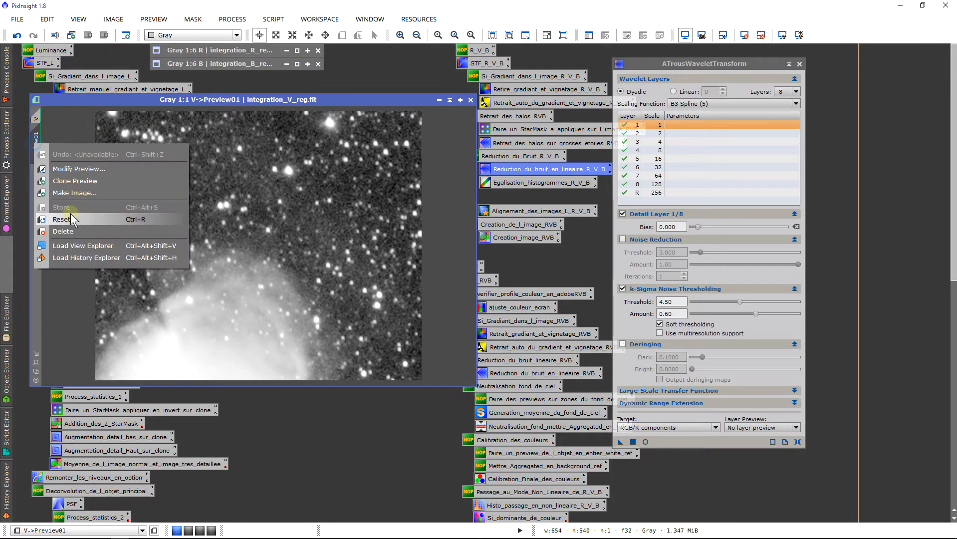
pyautogui.click(63, 231)
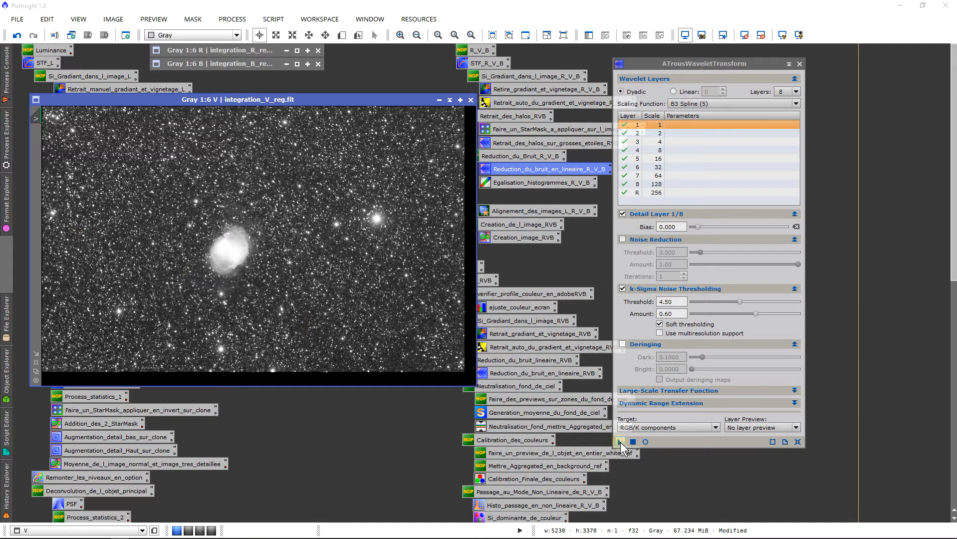
pyautogui.moveTo(622, 446); pyautogui.dragTo(246, 250)
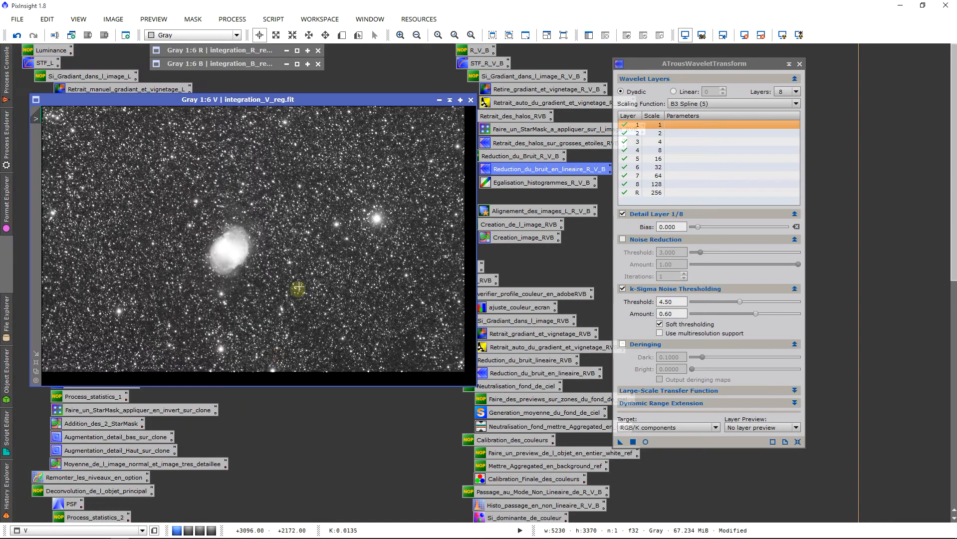
pyautogui.scroll(5, 298, 288)
pyautogui.scroll(-5, 299, 287)
pyautogui.click(798, 63)
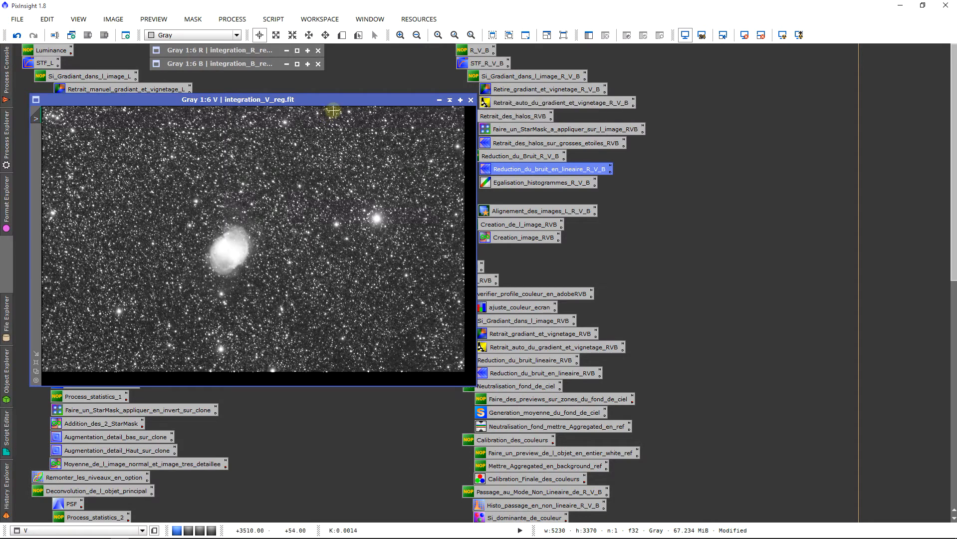
# Open the saved LinearFit process for equalizing the R, V and B histograms
pyautogui.moveTo(340, 100); pyautogui.dragTo(353, 86)
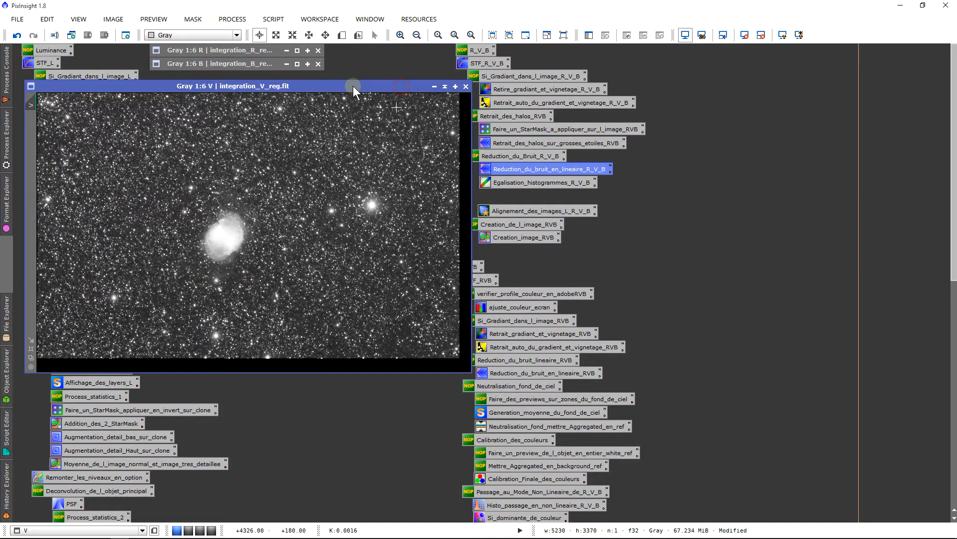
pyautogui.doubleClick(501, 183)
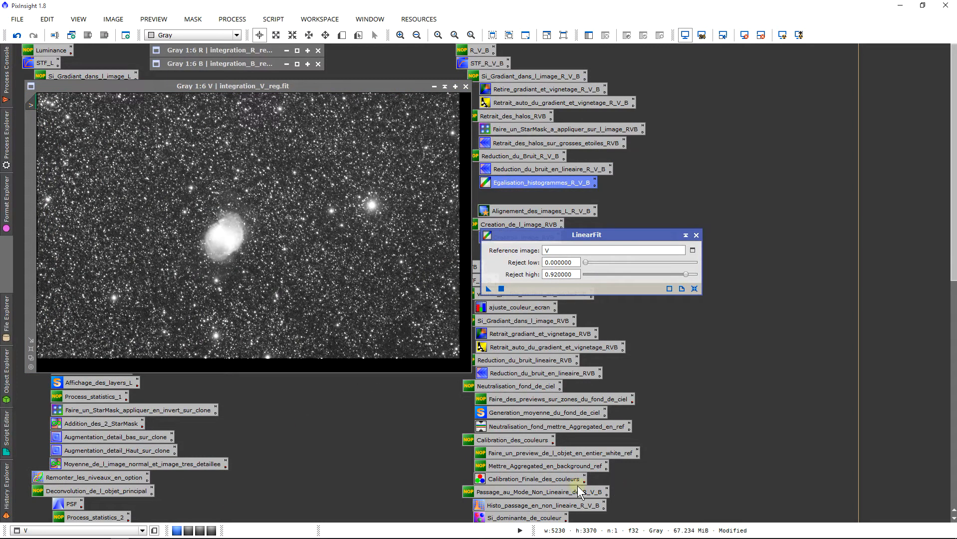
# Compare the B, R and V histograms at 100x horizontal zoom in a reset HistogramTransformation, closing it when finished
pyautogui.doubleClick(498, 505)
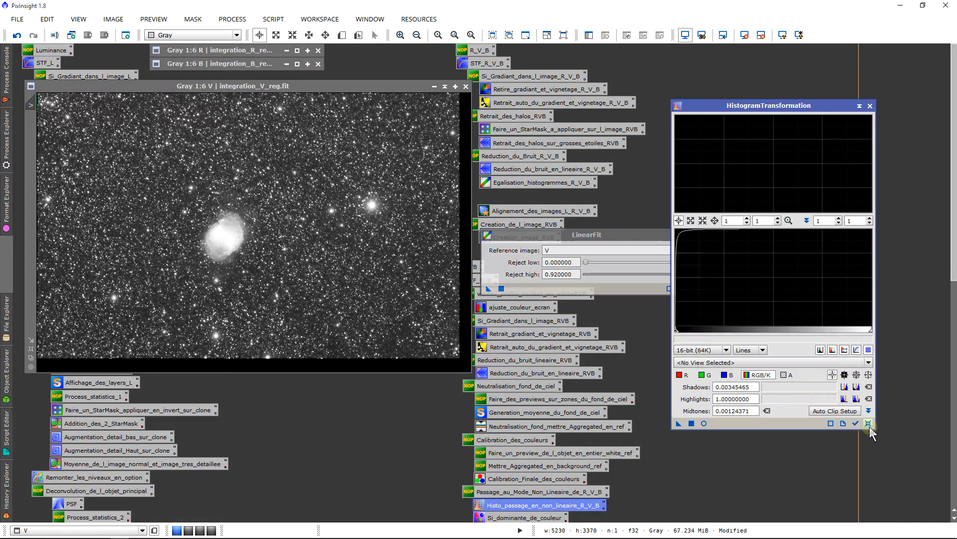
pyautogui.click(869, 425)
pyautogui.click(695, 363)
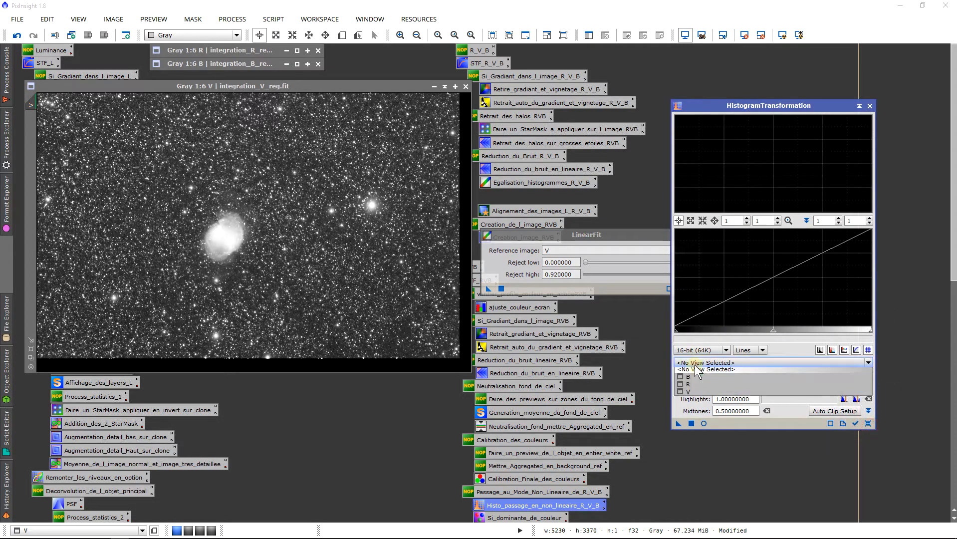
pyautogui.click(697, 379)
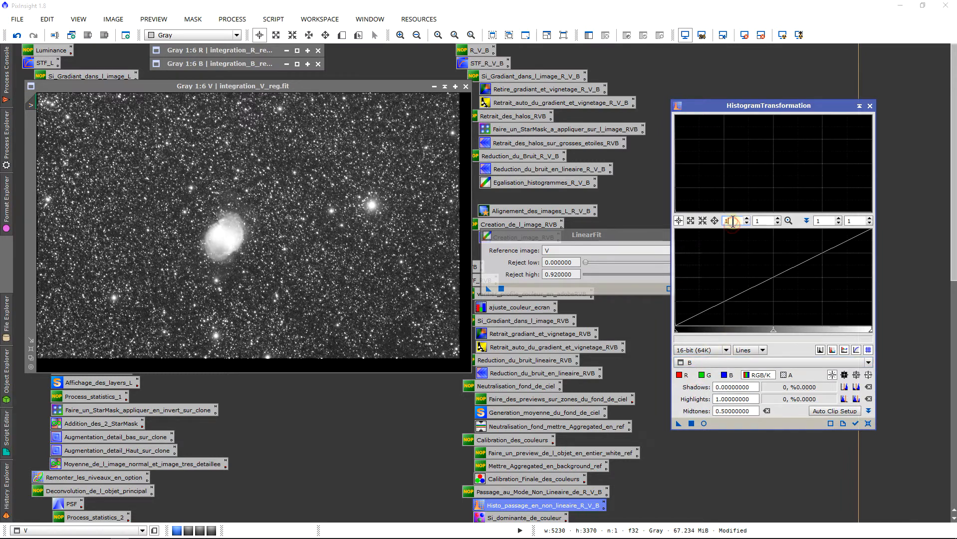
pyautogui.write('00')
pyautogui.press('Return')
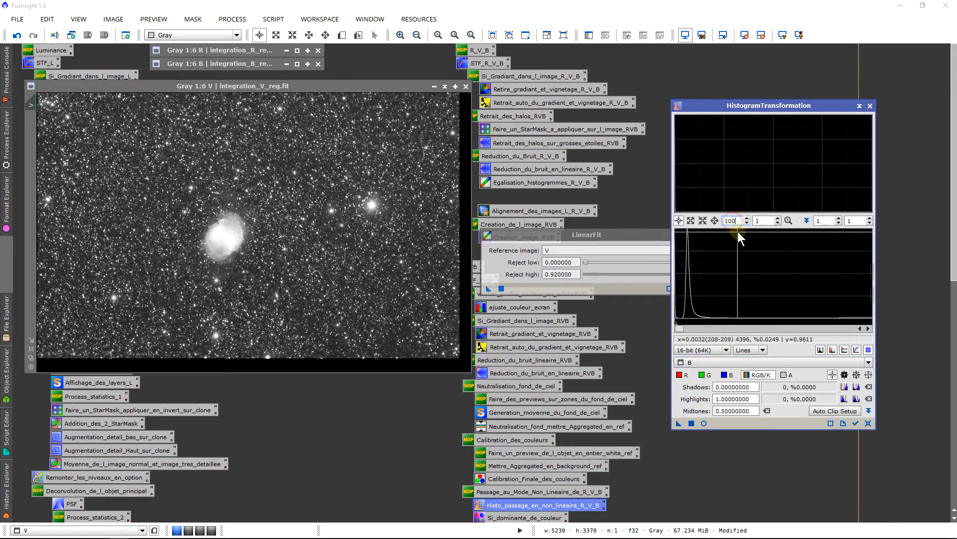
pyautogui.click(699, 362)
pyautogui.click(692, 386)
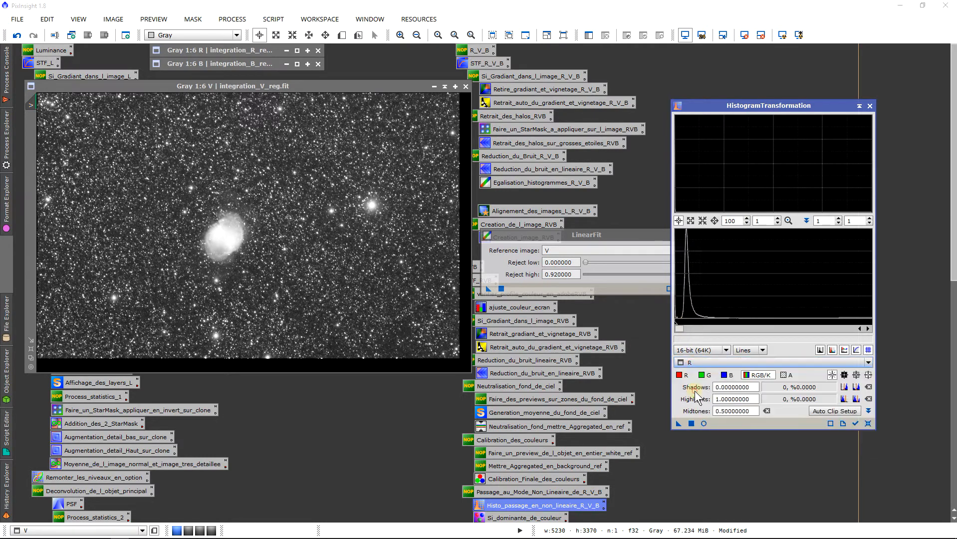
pyautogui.click(695, 392)
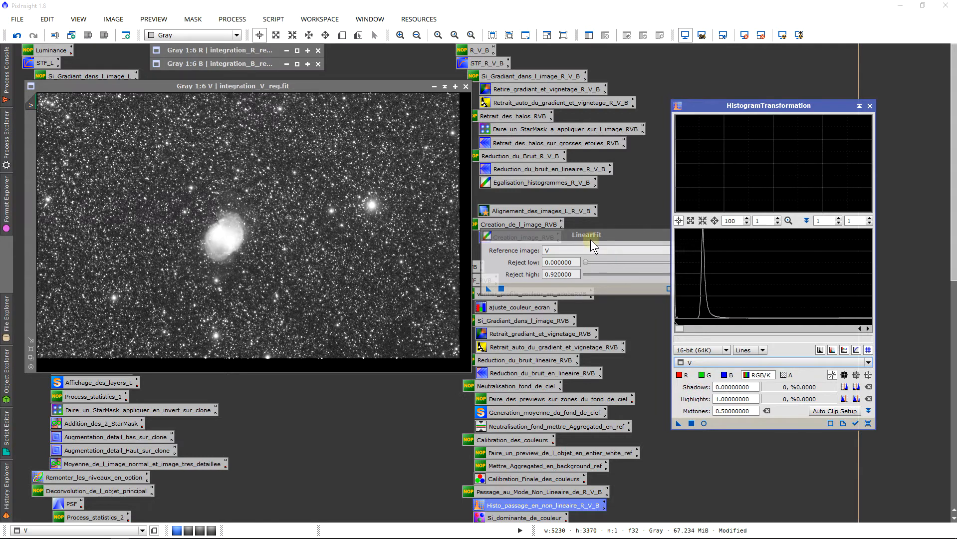
pyautogui.moveTo(590, 237); pyautogui.dragTo(522, 259)
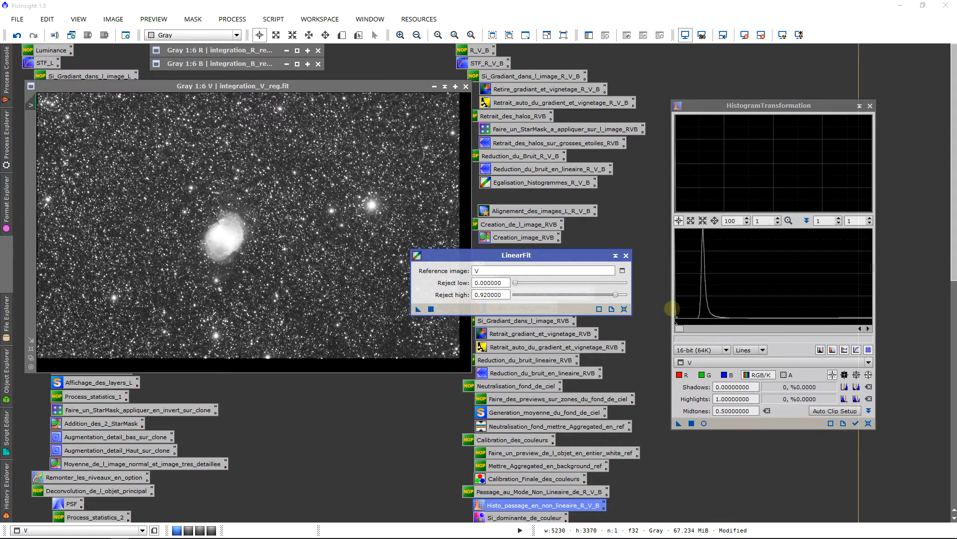
pyautogui.click(870, 105)
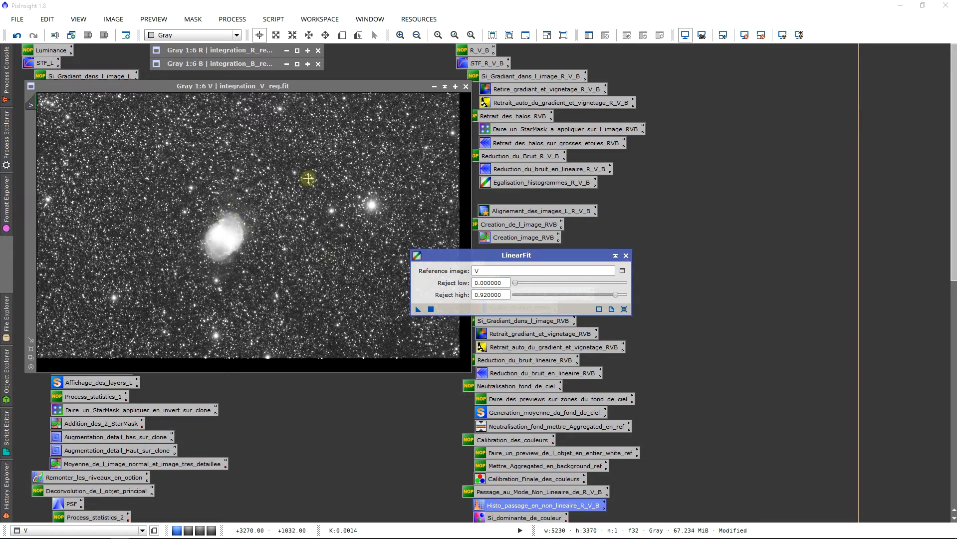
# Collapse the V image, stack it beneath the collapsed R and B images, and restore the B image
pyautogui.click(445, 87)
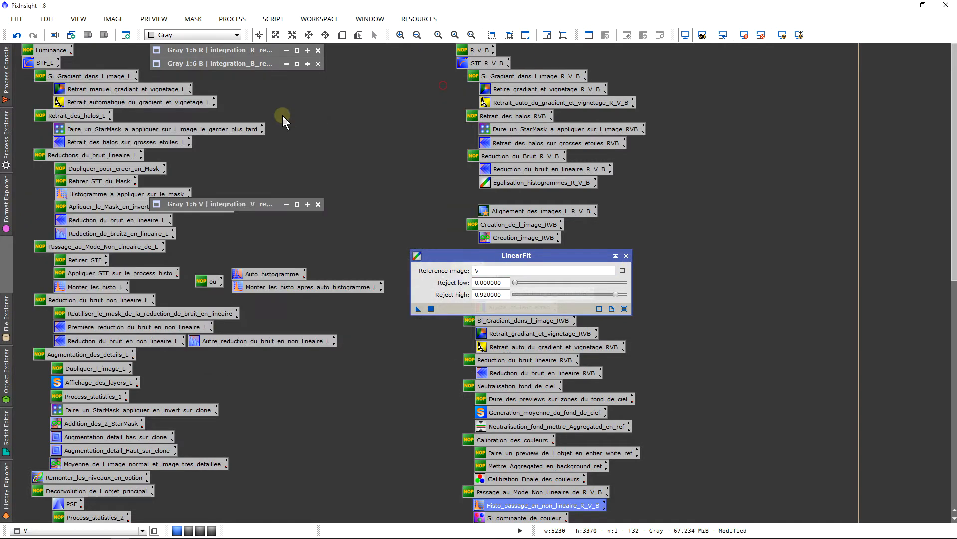
pyautogui.moveTo(208, 202); pyautogui.dragTo(210, 75)
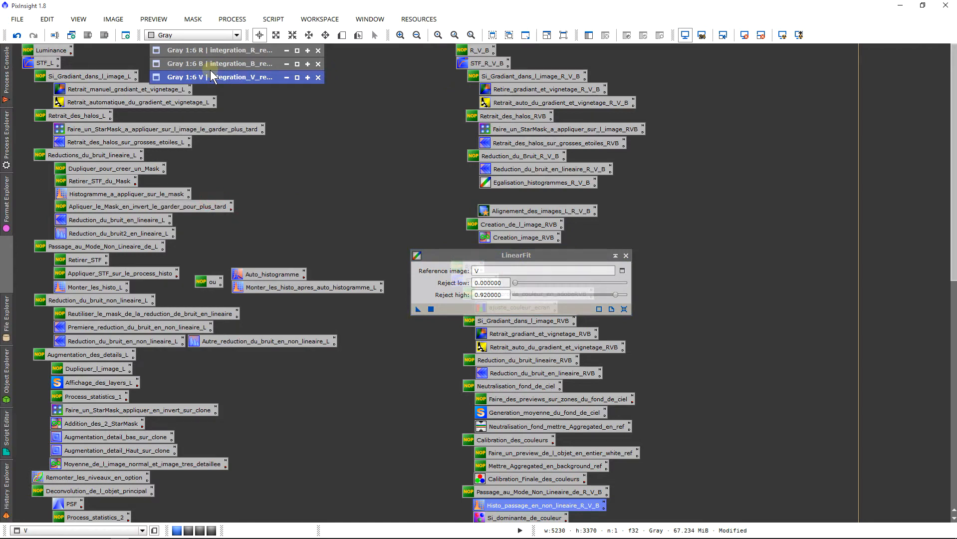
pyautogui.click(210, 66)
pyautogui.doubleClick(210, 66)
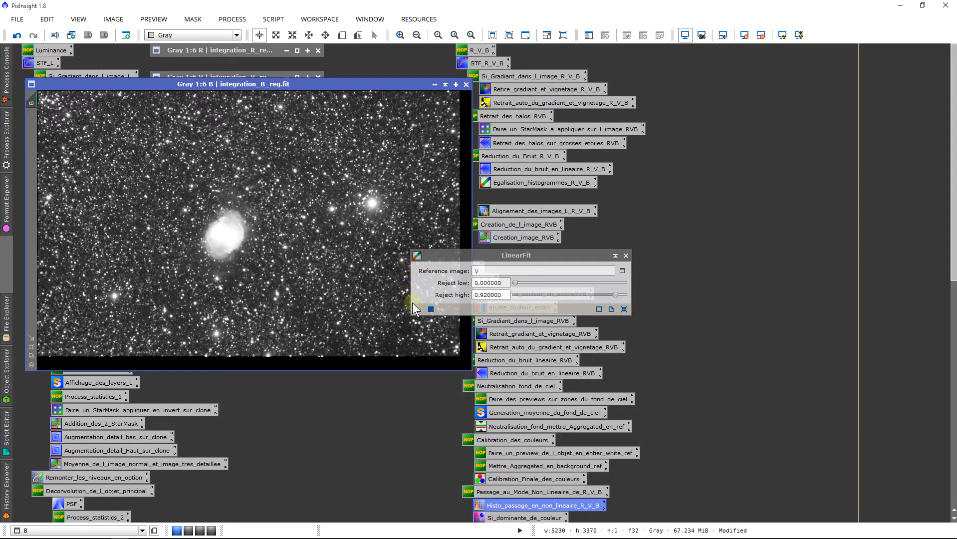
# Apply LinearFit to the B image with V as reference, refresh its automatic screen stretch, and collapse it
pyautogui.moveTo(503, 253); pyautogui.dragTo(532, 264)
pyautogui.click(524, 283)
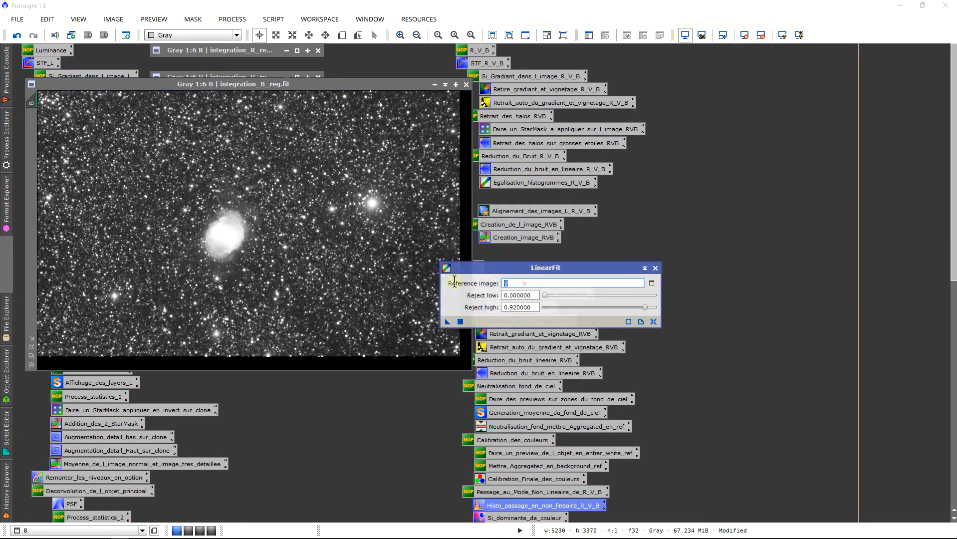
pyautogui.moveTo(448, 321); pyautogui.dragTo(271, 232)
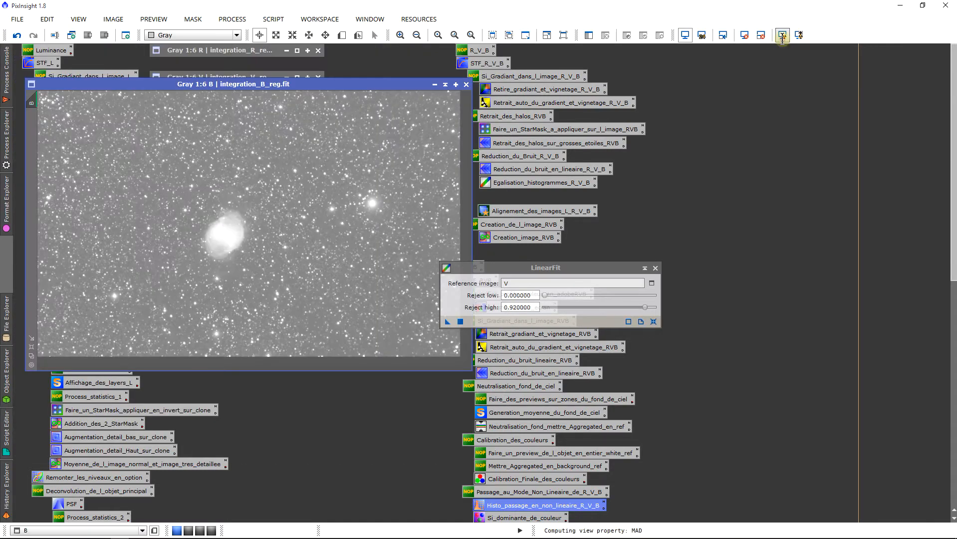
pyautogui.scroll(1, 337, 172)
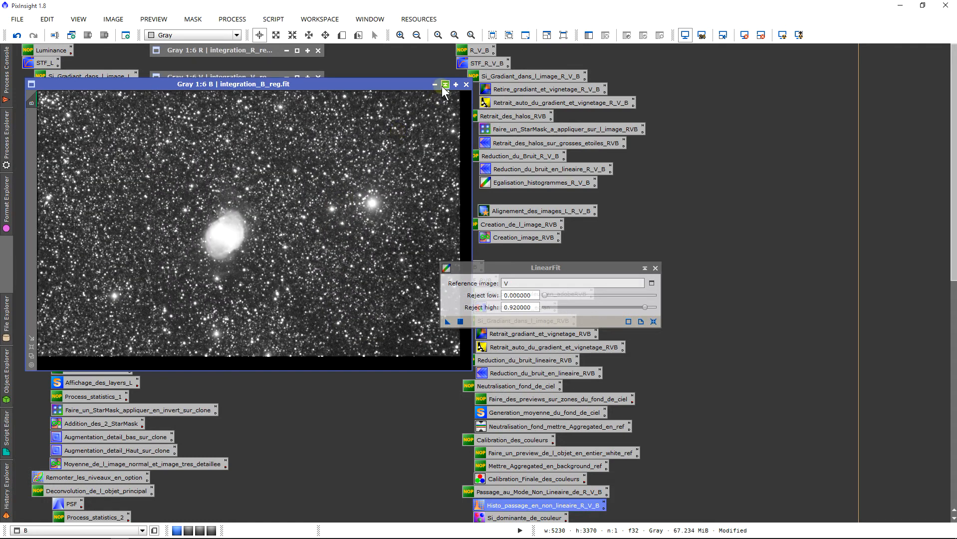
pyautogui.click(442, 85)
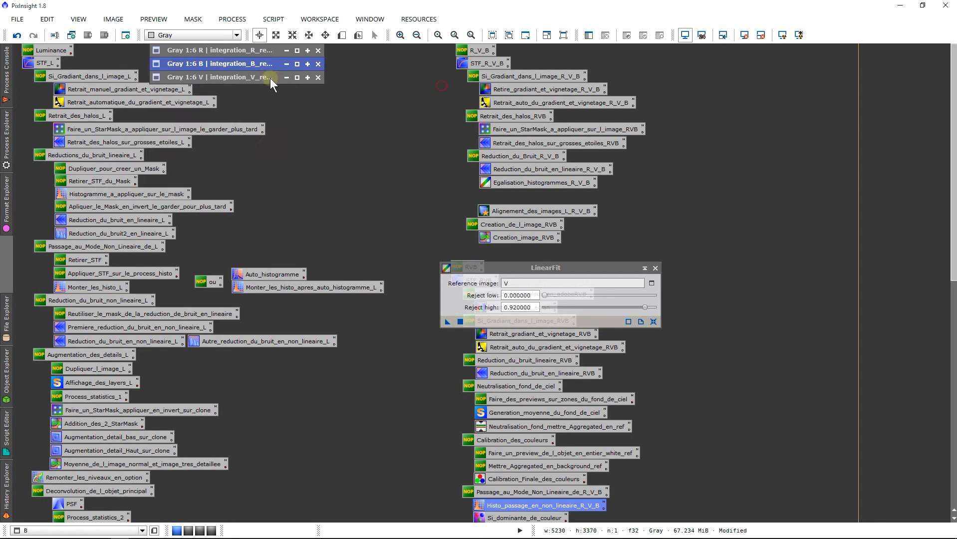
# Apply LinearFit to the restored R image with V as reference, refresh its automatic screen stretch, and put the process and image away
pyautogui.click(257, 53)
pyautogui.doubleClick(257, 52)
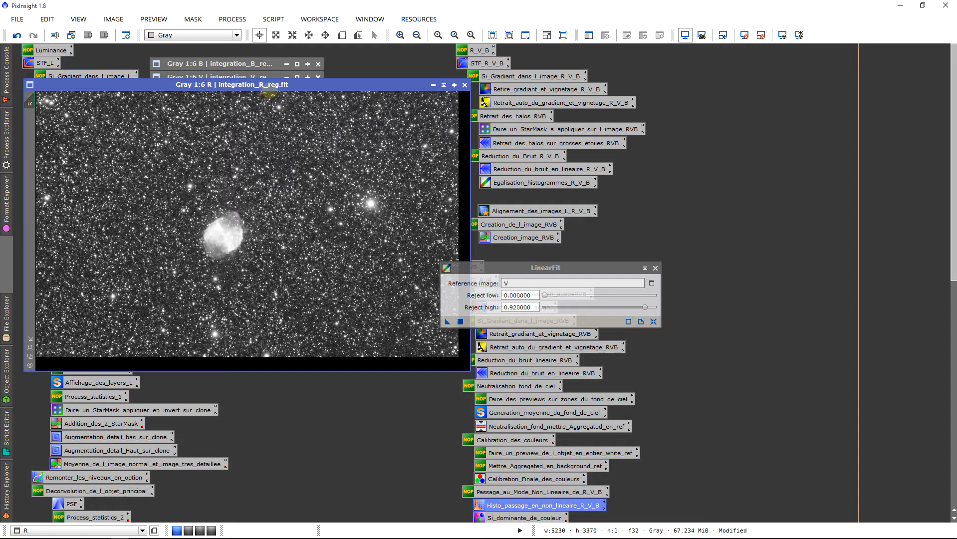
pyautogui.moveTo(448, 322); pyautogui.dragTo(287, 245)
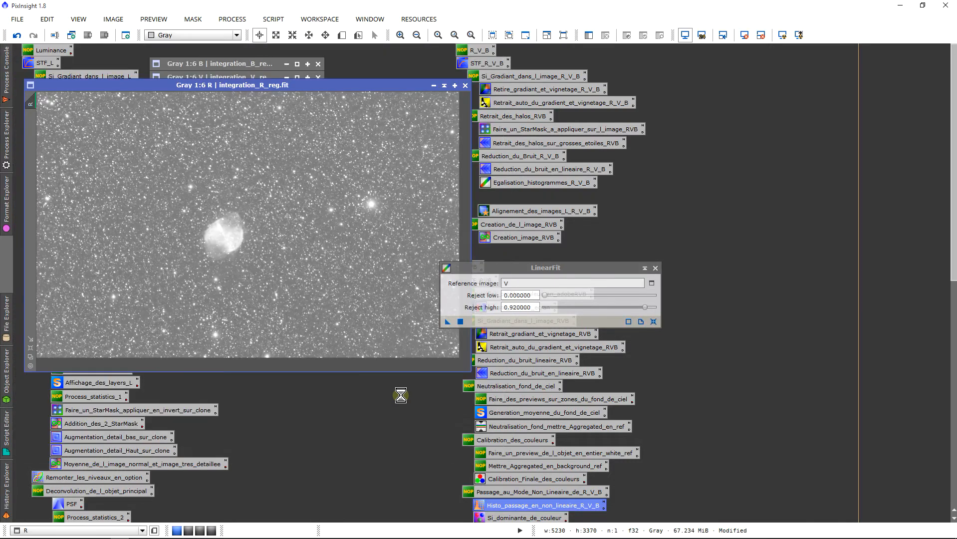
pyautogui.click(781, 35)
pyautogui.scroll(4, 345, 197)
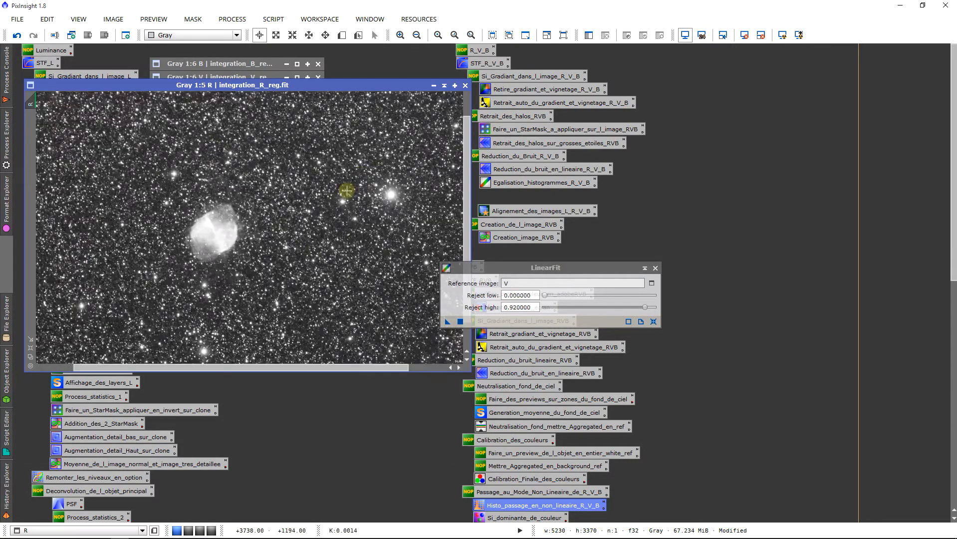
pyautogui.scroll(-4, 347, 200)
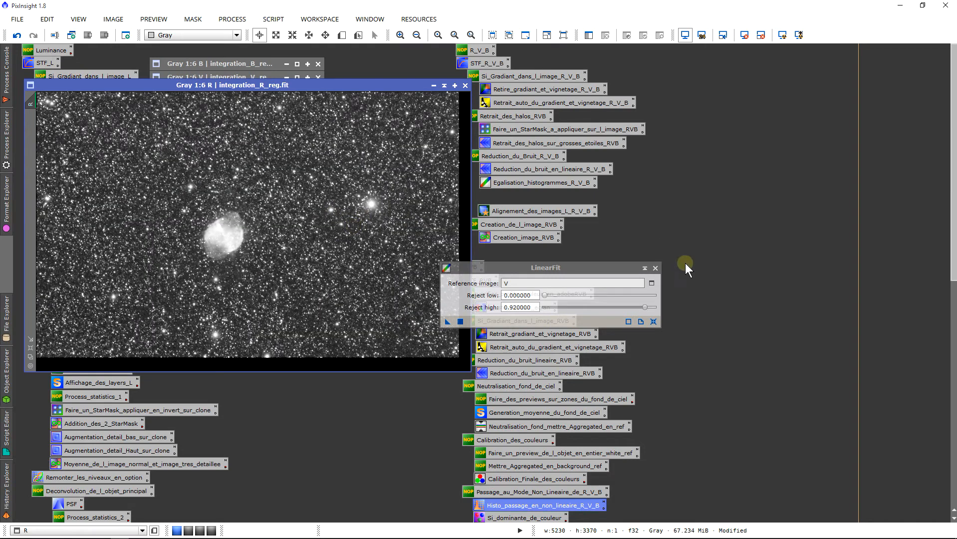
pyautogui.click(657, 268)
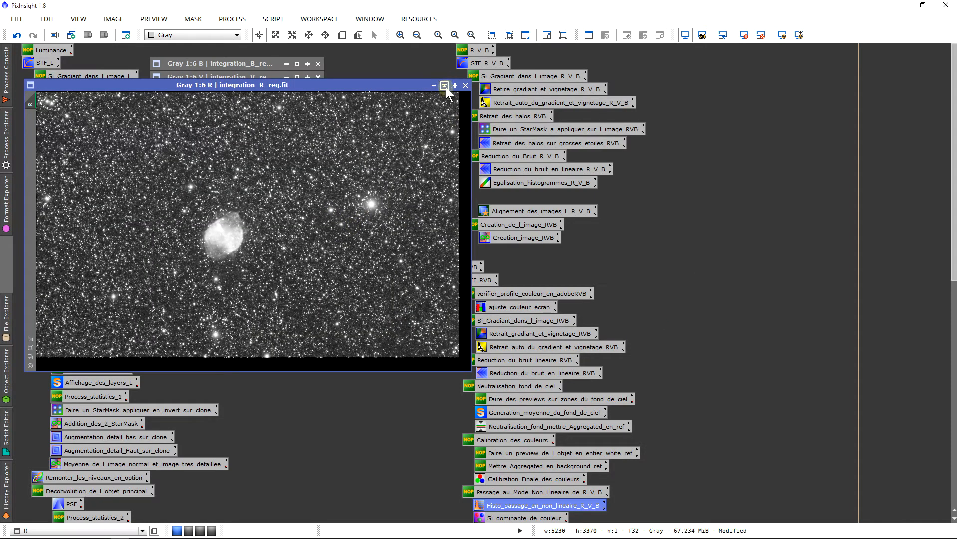
pyautogui.click(445, 86)
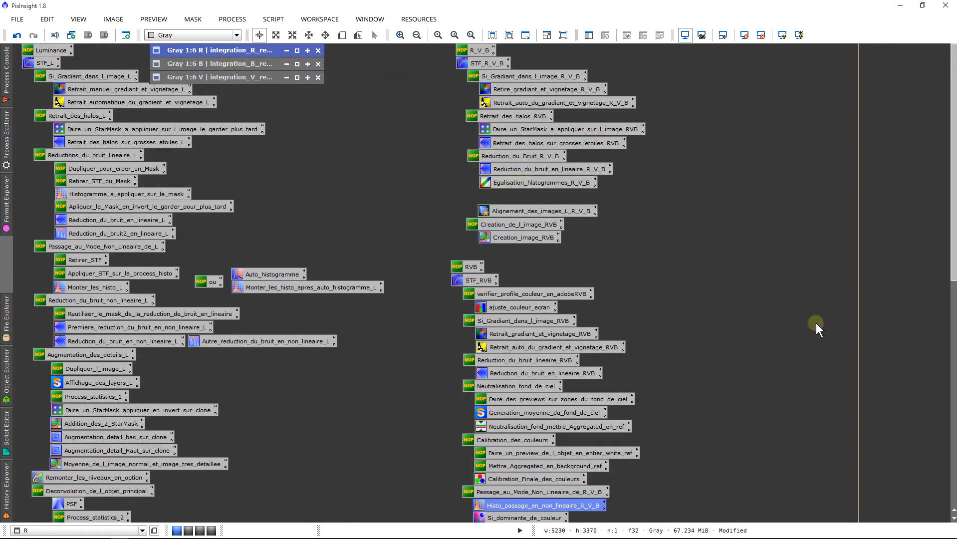
# Check the B and V images at full window size, collapse them again, and review the saved StarAlignment process for L, R, V and B
pyautogui.click(492, 481)
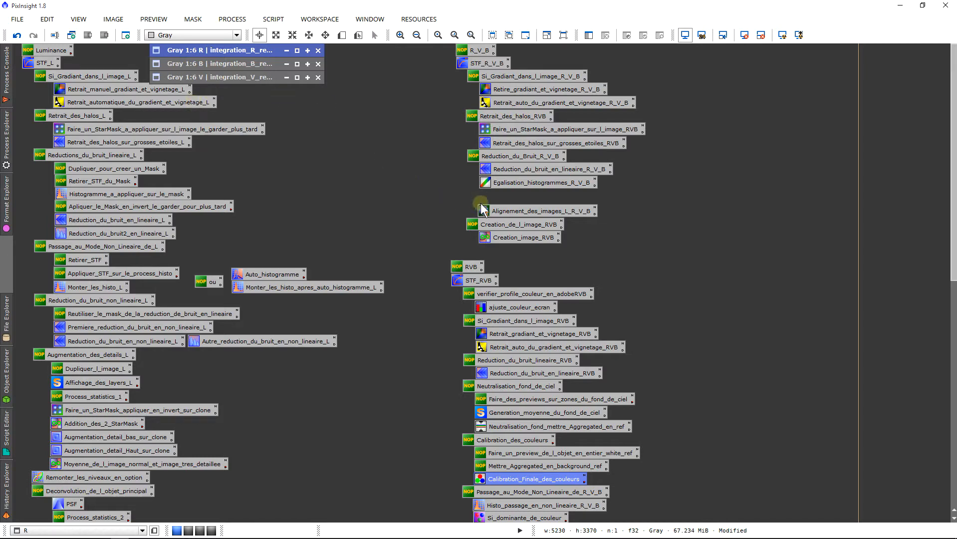
pyautogui.moveTo(242, 69); pyautogui.dragTo(216, 124)
pyautogui.doubleClick(215, 124)
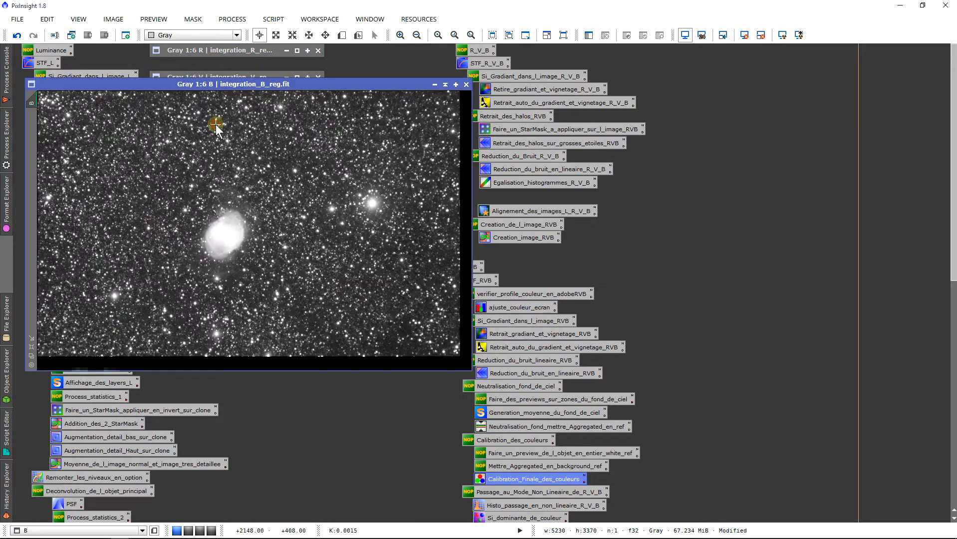
pyautogui.doubleClick(264, 76)
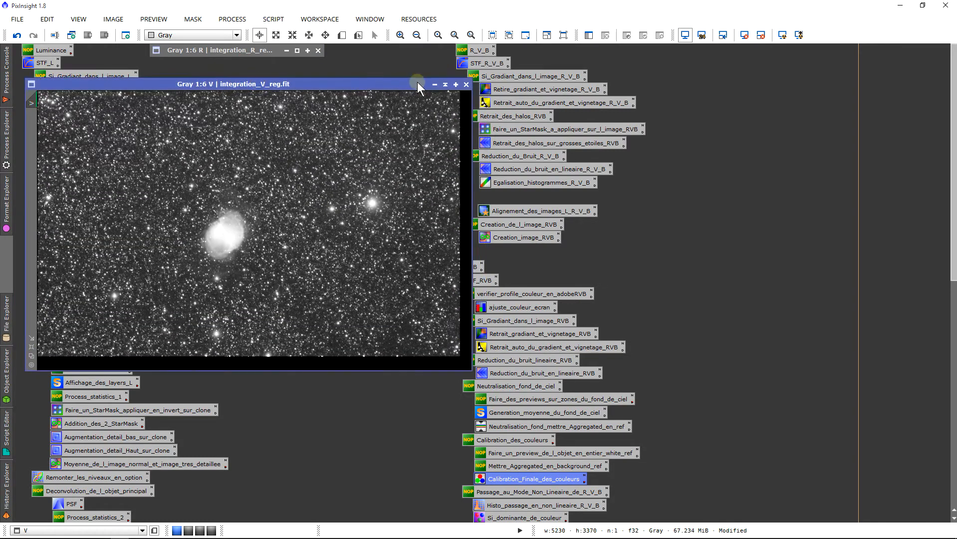
pyautogui.click(445, 85)
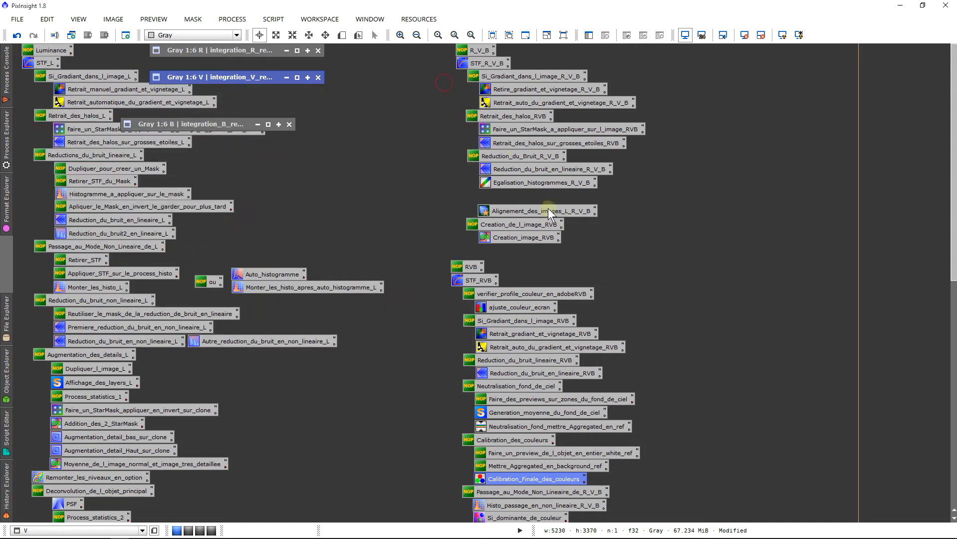
pyautogui.doubleClick(548, 210)
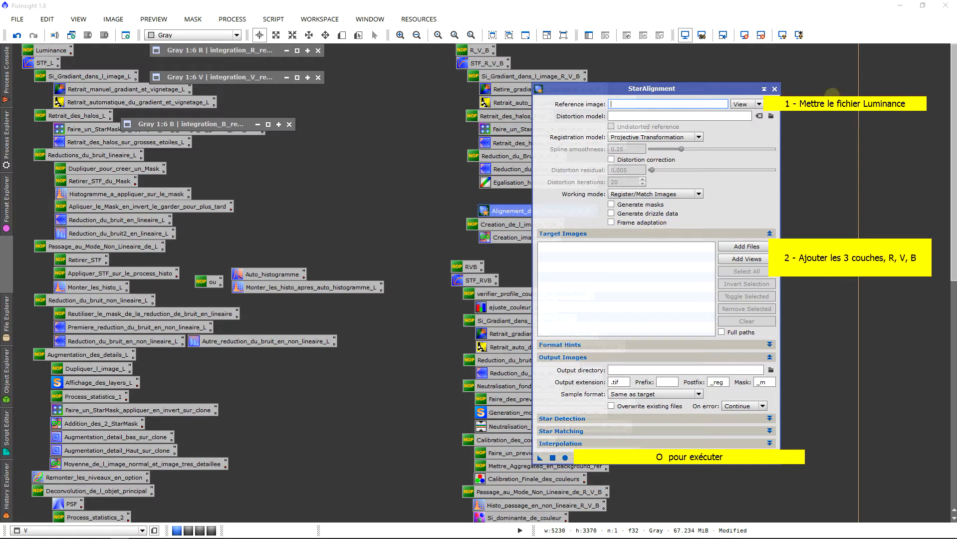
pyautogui.click(775, 89)
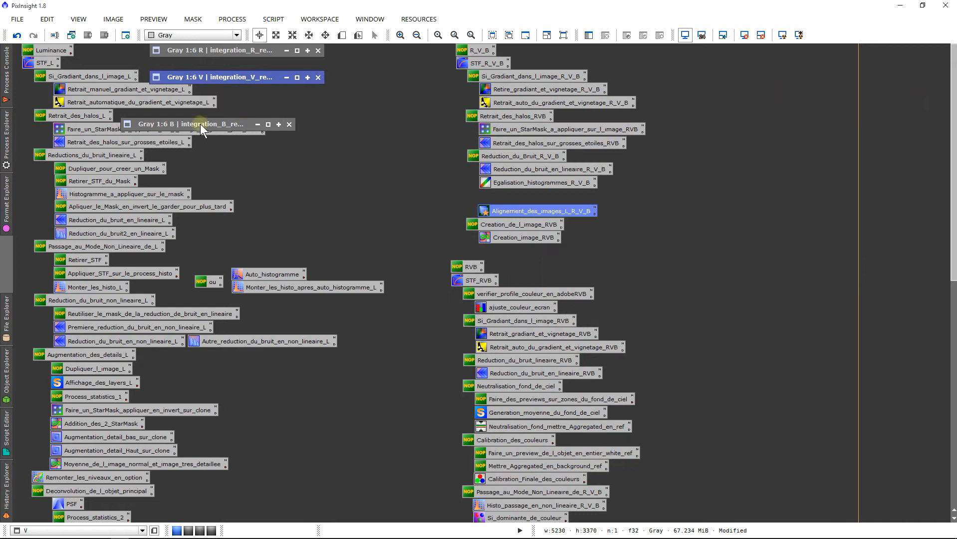
# Restack the collapsed images directly beneath one another in the order R, V, B
pyautogui.moveTo(201, 124); pyautogui.dragTo(227, 91)
pyautogui.click(243, 54)
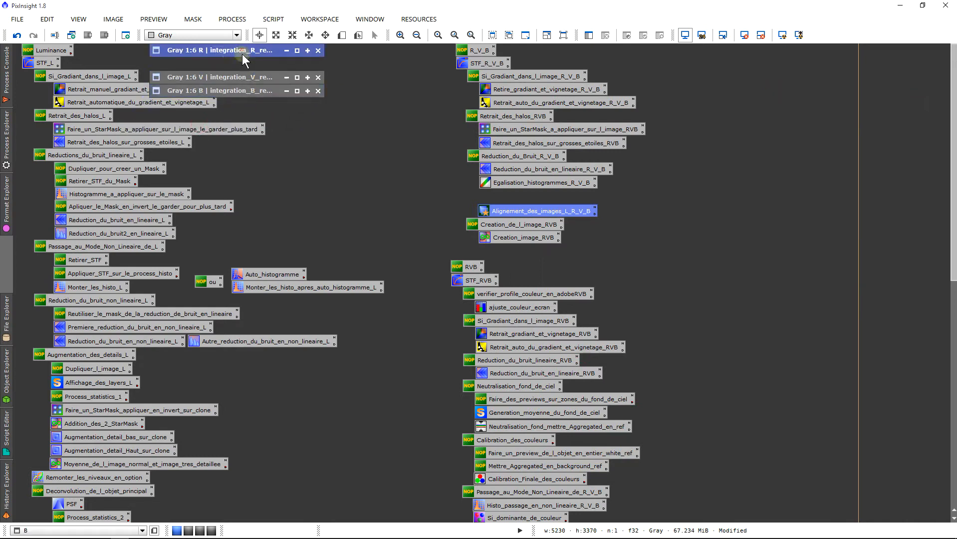
pyautogui.moveTo(242, 54); pyautogui.dragTo(243, 60)
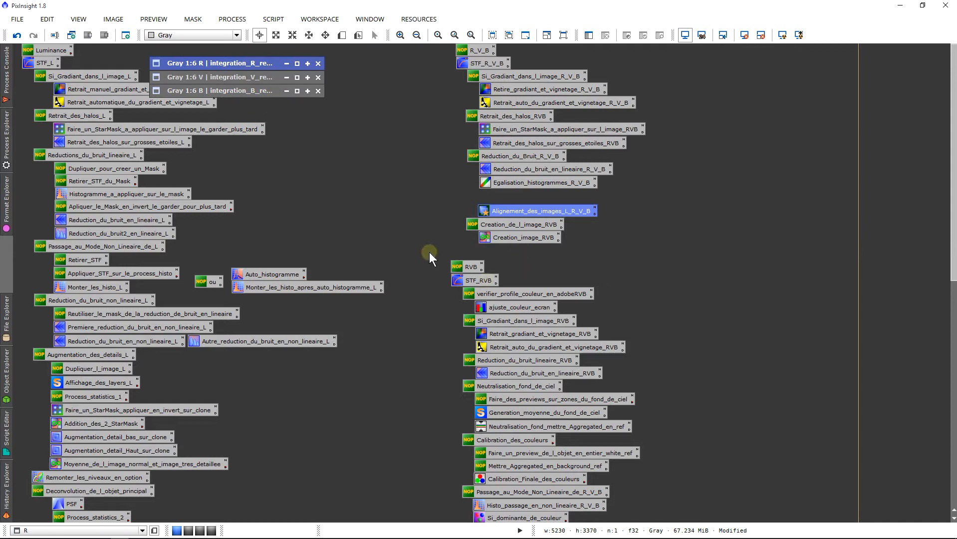
pyautogui.moveTo(429, 252); pyautogui.dragTo(642, 528)
pyautogui.click(403, 340)
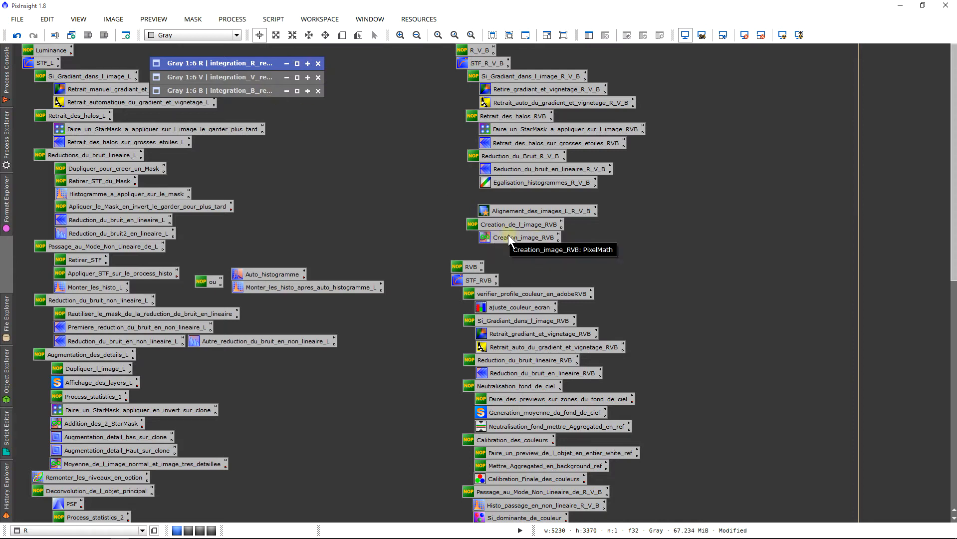
# Run the saved Creation_image_RVB PixelMath process with separate R, V and B expressions to create a new RGB Color image named RVB
pyautogui.doubleClick(534, 238)
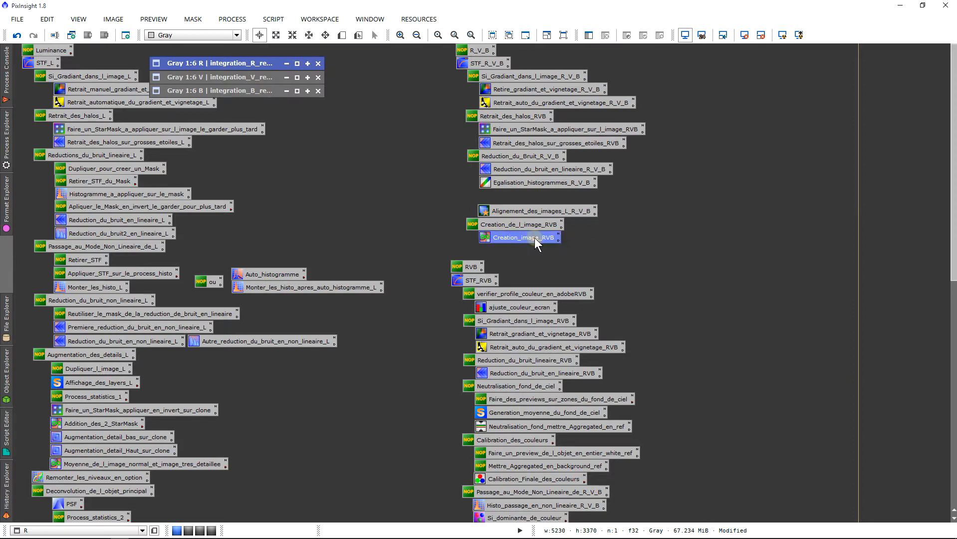
pyautogui.moveTo(711, 108); pyautogui.dragTo(632, 89)
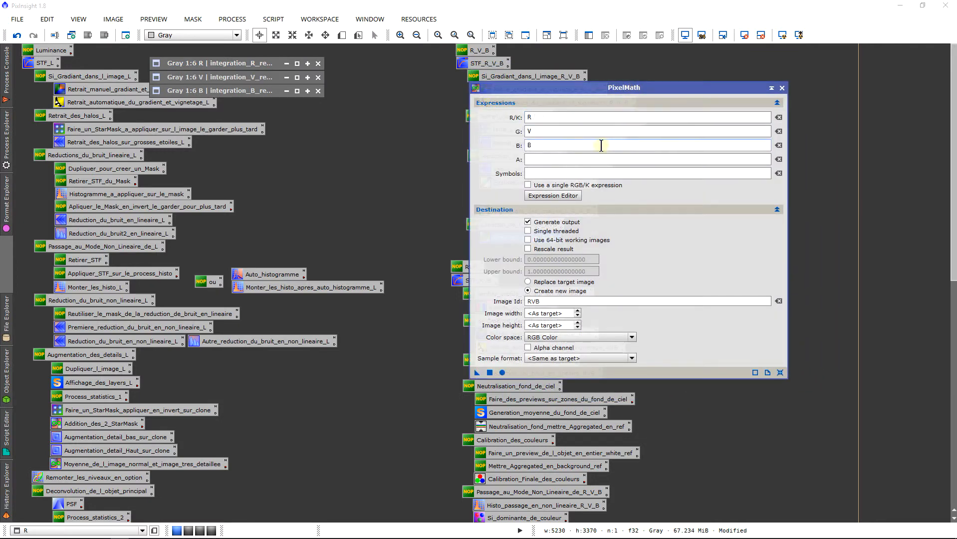
pyautogui.click(557, 188)
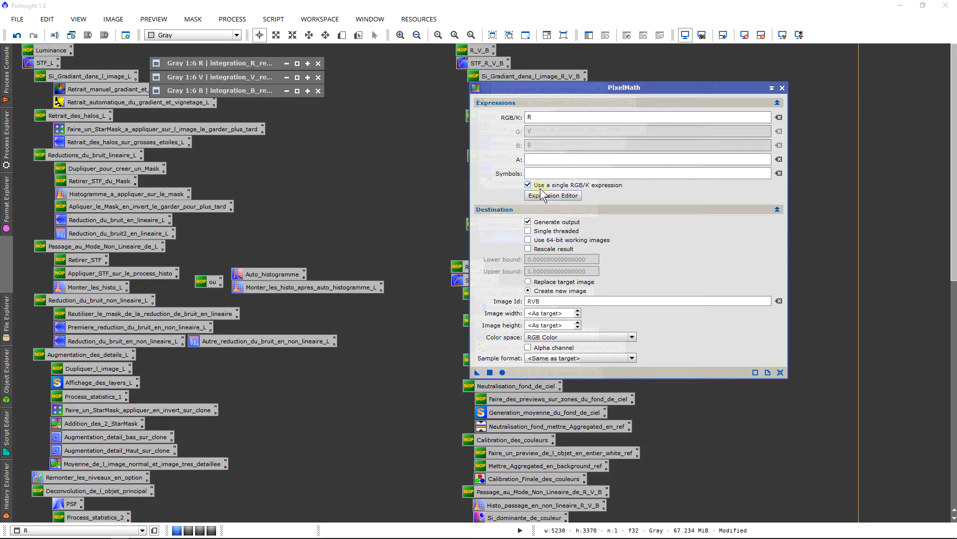
pyautogui.click(538, 188)
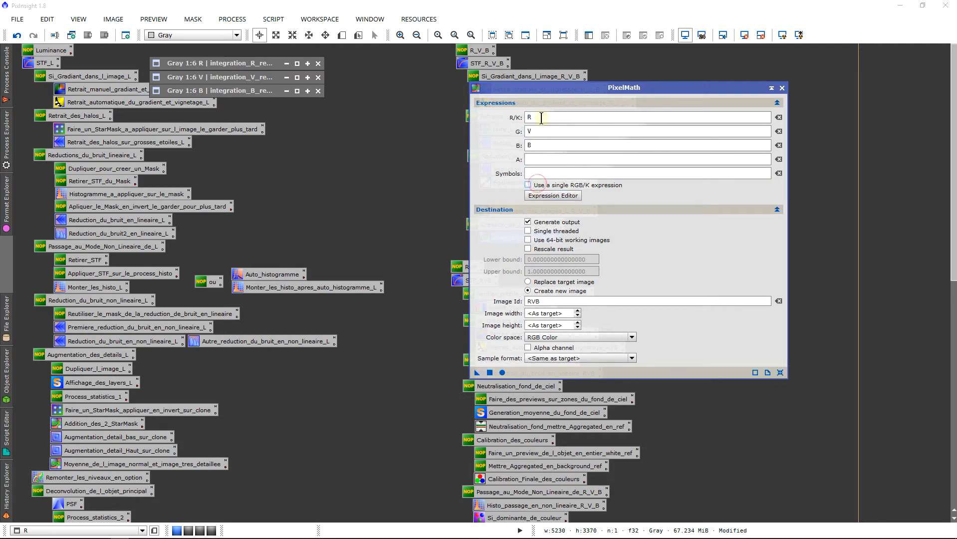
pyautogui.doubleClick(540, 117)
pyautogui.doubleClick(530, 131)
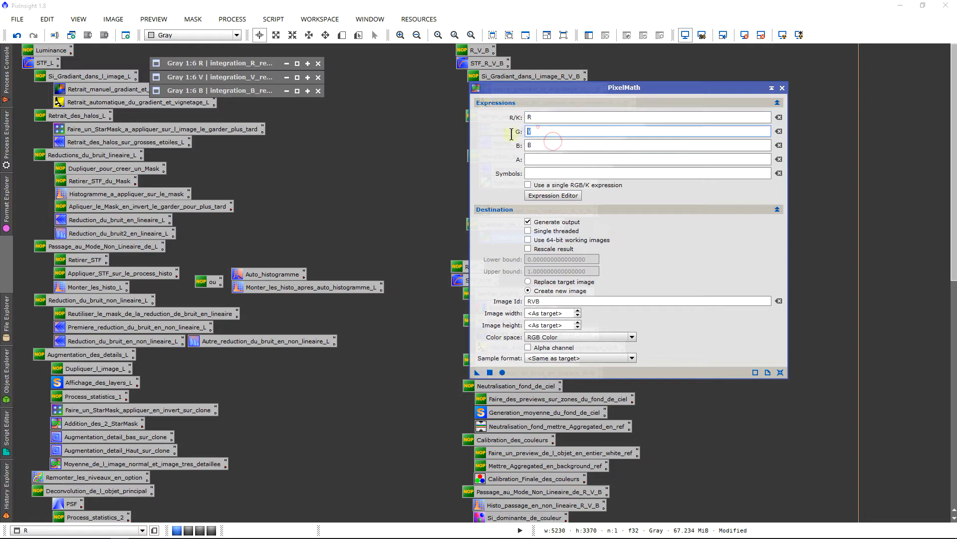
pyautogui.click(560, 339)
pyautogui.click(554, 352)
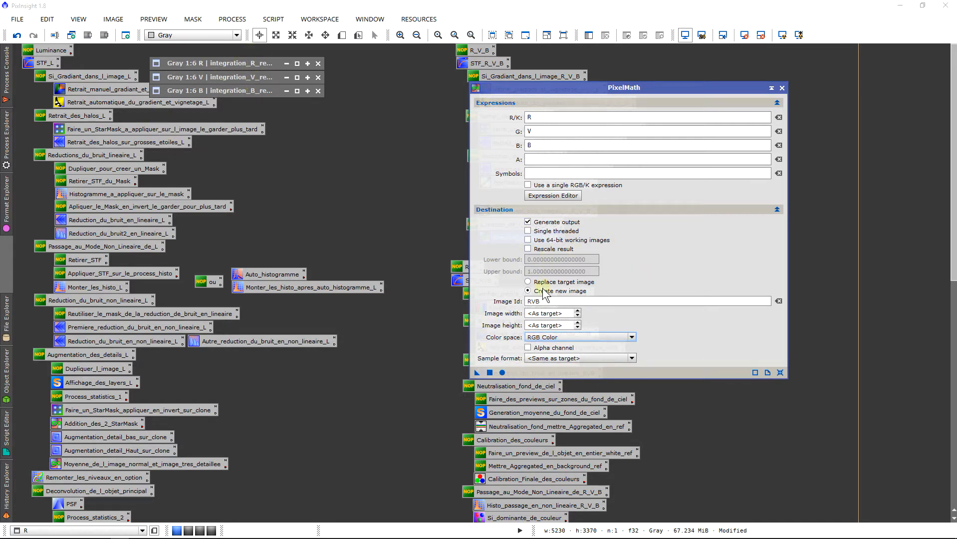
pyautogui.doubleClick(537, 302)
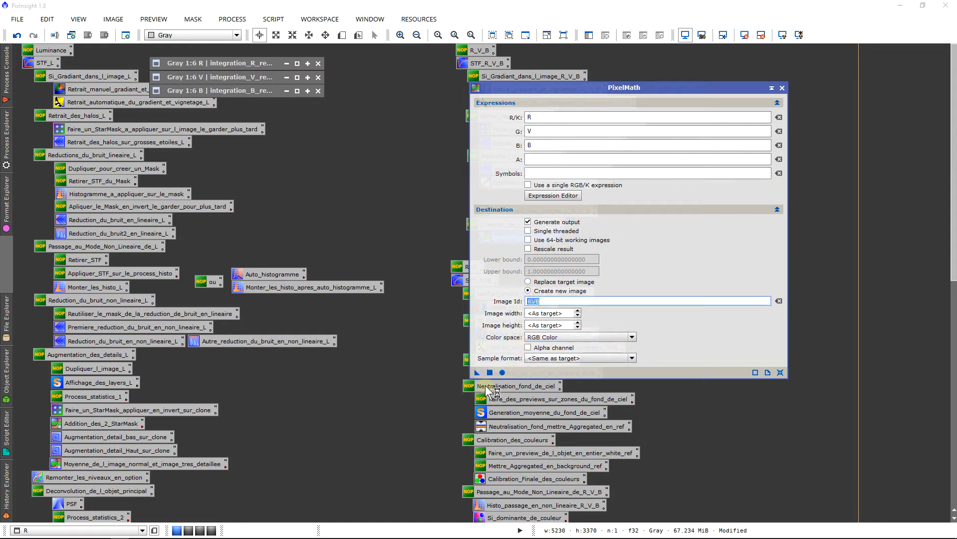
pyautogui.click(490, 372)
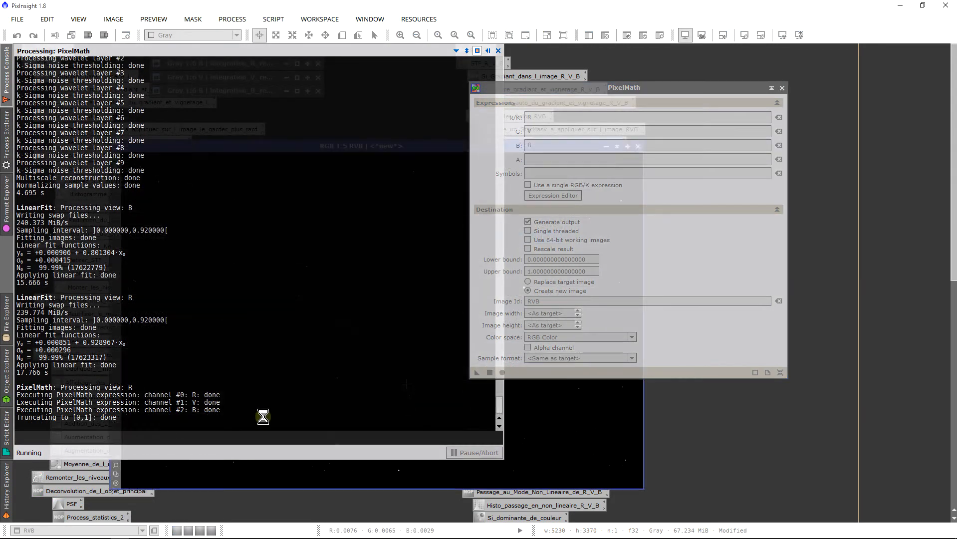
# Close PixelMath and apply an automatic screen stretch to the new RVB image
pyautogui.moveTo(2, 83)
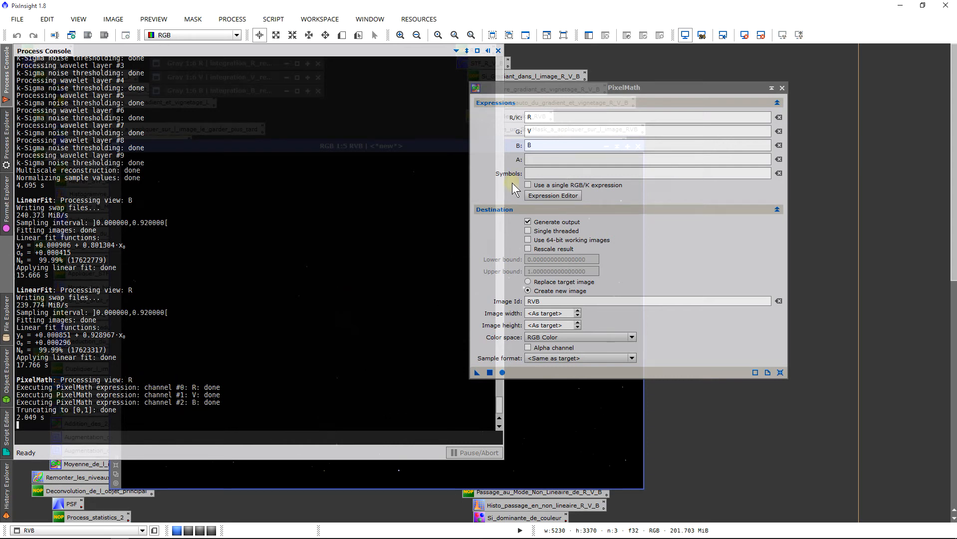
pyautogui.click(782, 88)
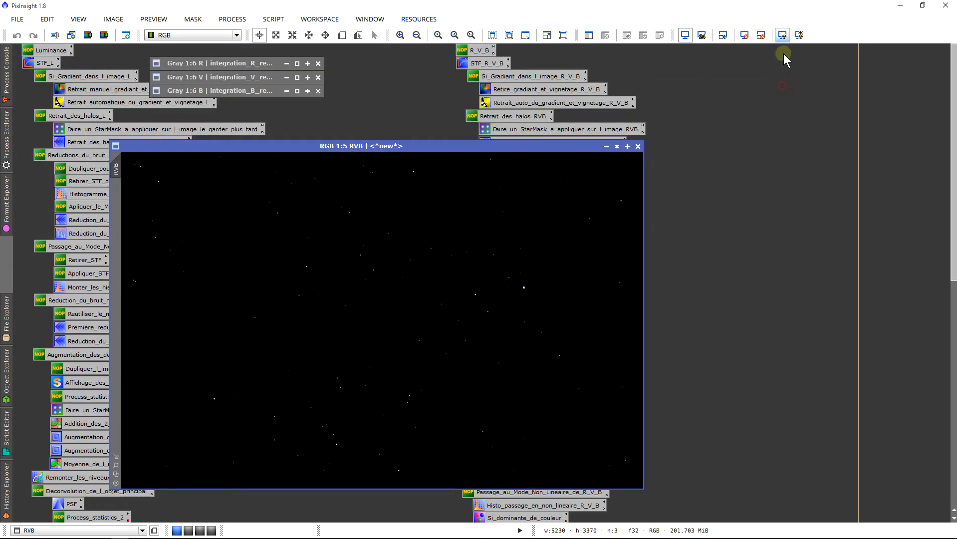
pyautogui.click(782, 35)
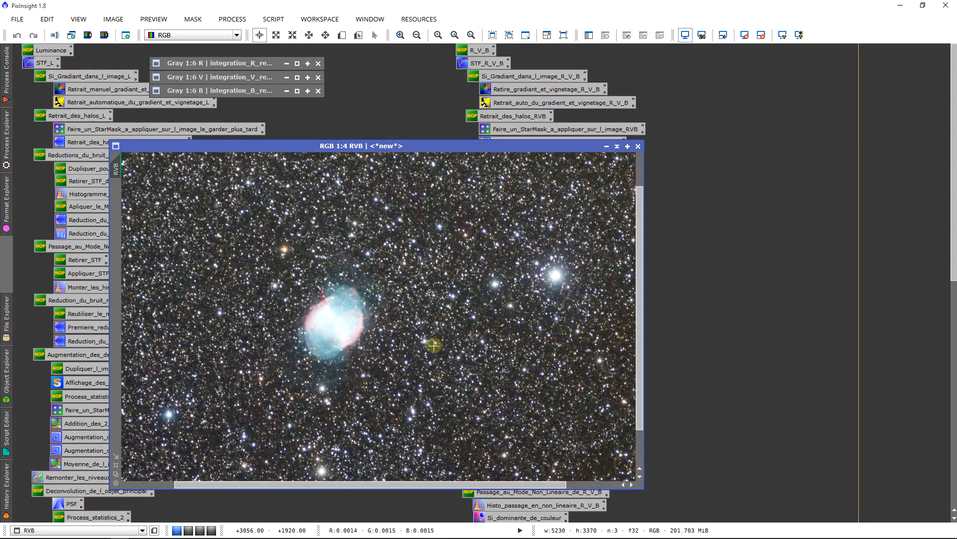
# Examine the nebula, the bright star and the background of the RVB image at several magnifications
pyautogui.scroll(5, 431, 329)
pyautogui.scroll(-2, 423, 362)
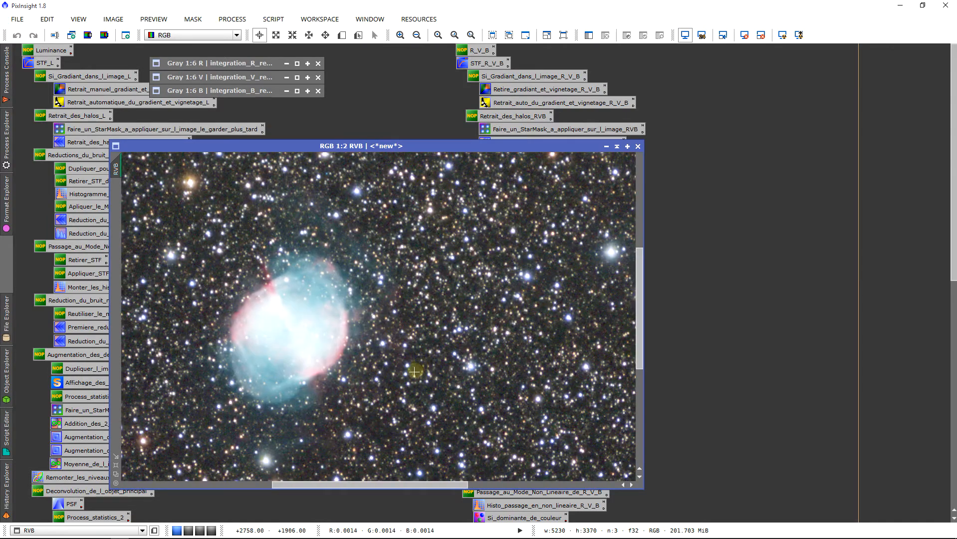
pyautogui.scroll(-2, 402, 378)
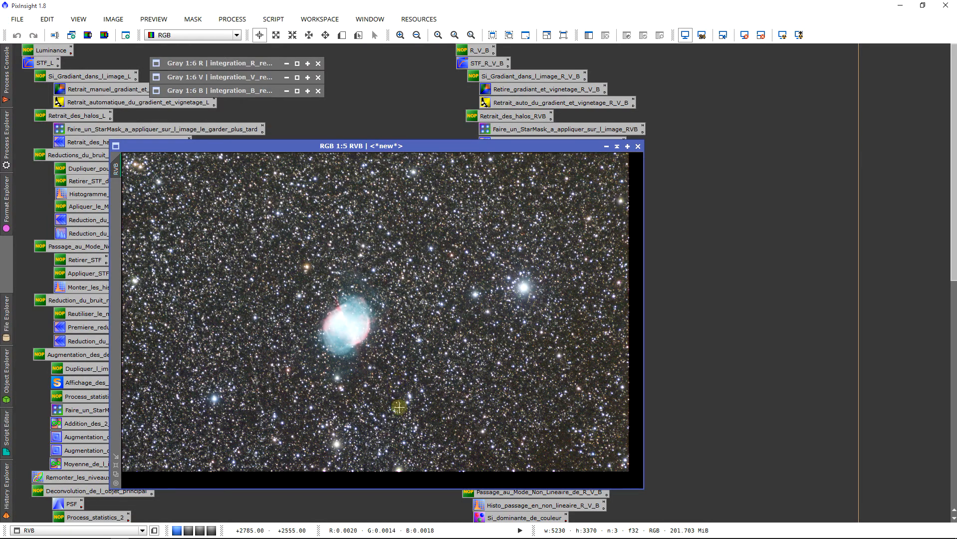
pyautogui.scroll(2, 399, 417)
pyautogui.scroll(4, 433, 423)
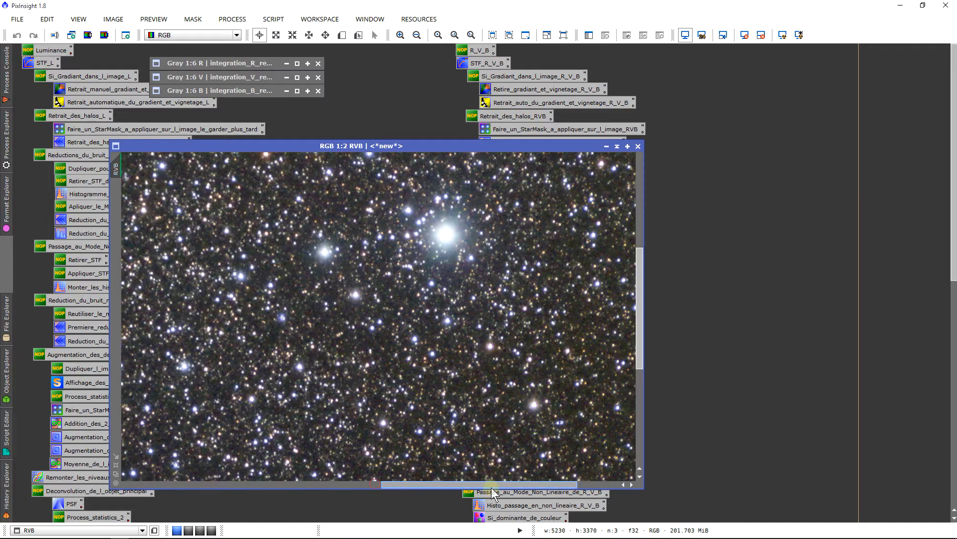
pyautogui.scroll(-3, 432, 423)
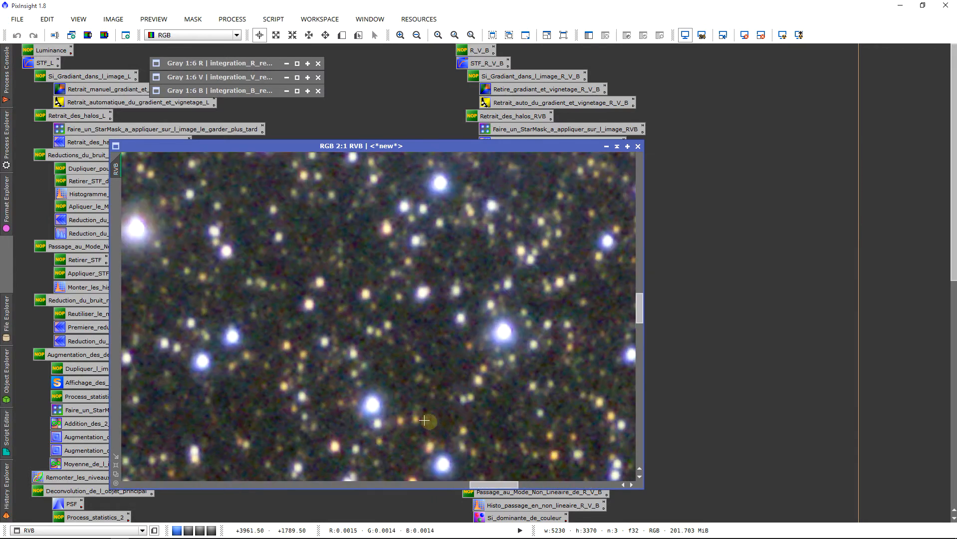
pyautogui.scroll(-4, 327, 364)
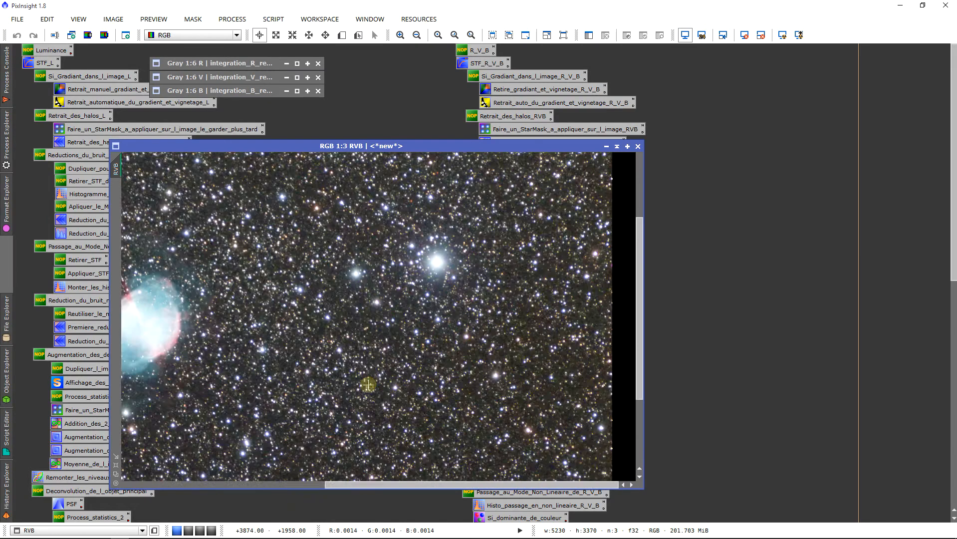
pyautogui.scroll(1, 367, 386)
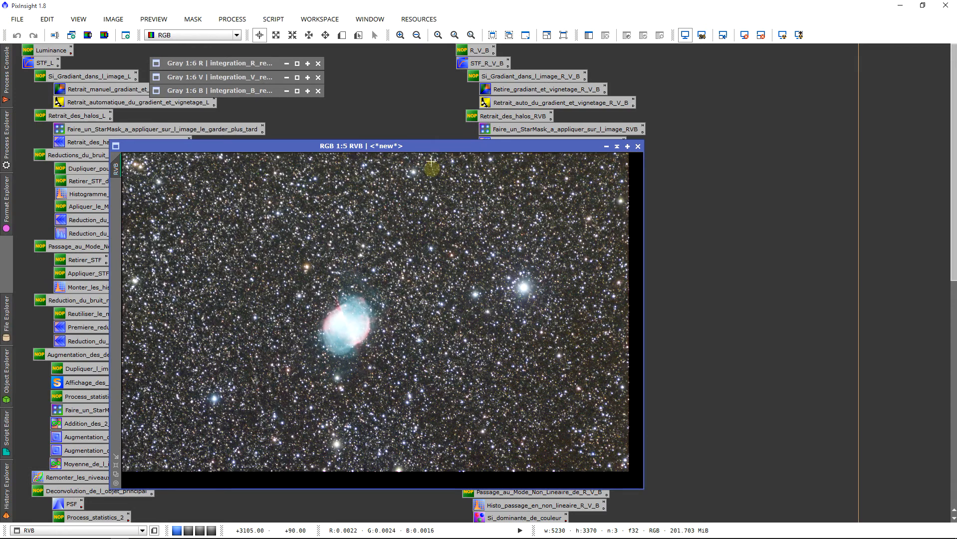
# Move the RVB image aside and review the colour profile, screen adjustment and gradient removal entries of the RVB workflow
pyautogui.moveTo(435, 147); pyautogui.dragTo(227, 117)
pyautogui.click(449, 317)
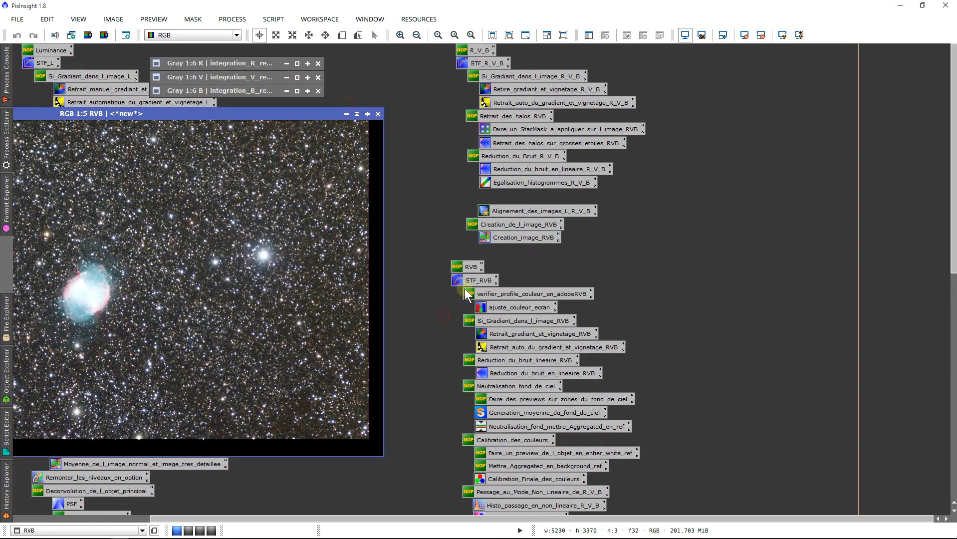
pyautogui.moveTo(462, 303); pyautogui.dragTo(481, 309)
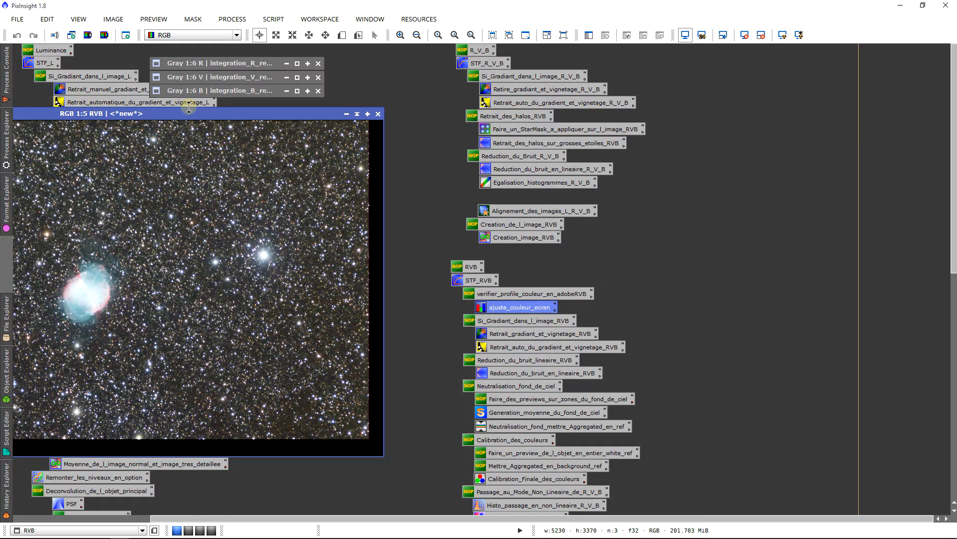
pyautogui.moveTo(185, 115); pyautogui.dragTo(240, 111)
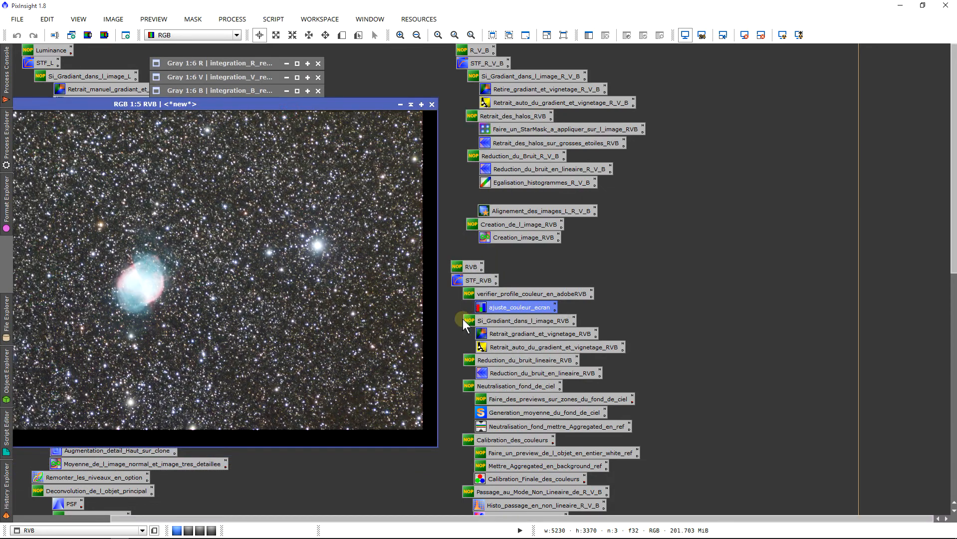
pyautogui.moveTo(463, 319); pyautogui.dragTo(506, 353)
pyautogui.click(457, 337)
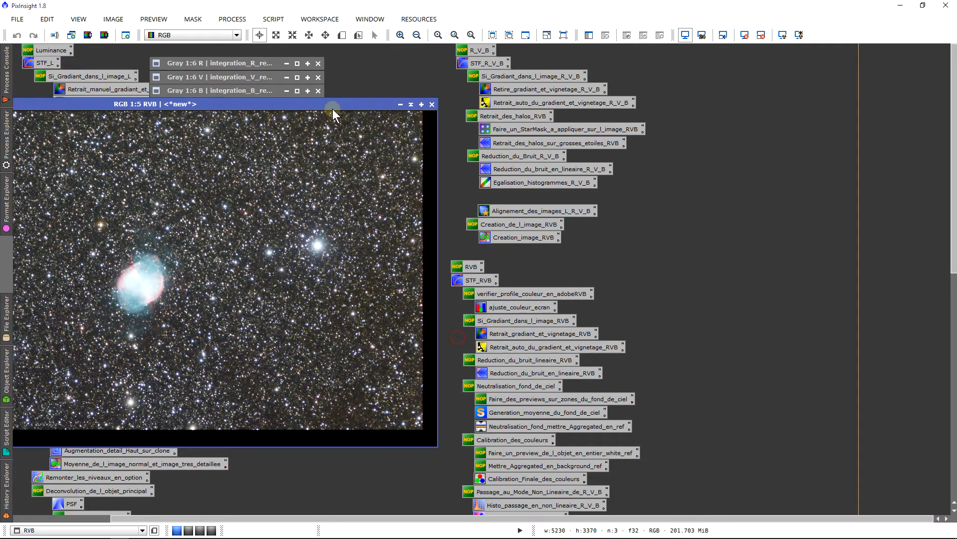
# Inspect the star field around the nebula in the RVB image once more and place the image clear of the RVB process icons
pyautogui.moveTo(336, 109); pyautogui.dragTo(541, 142)
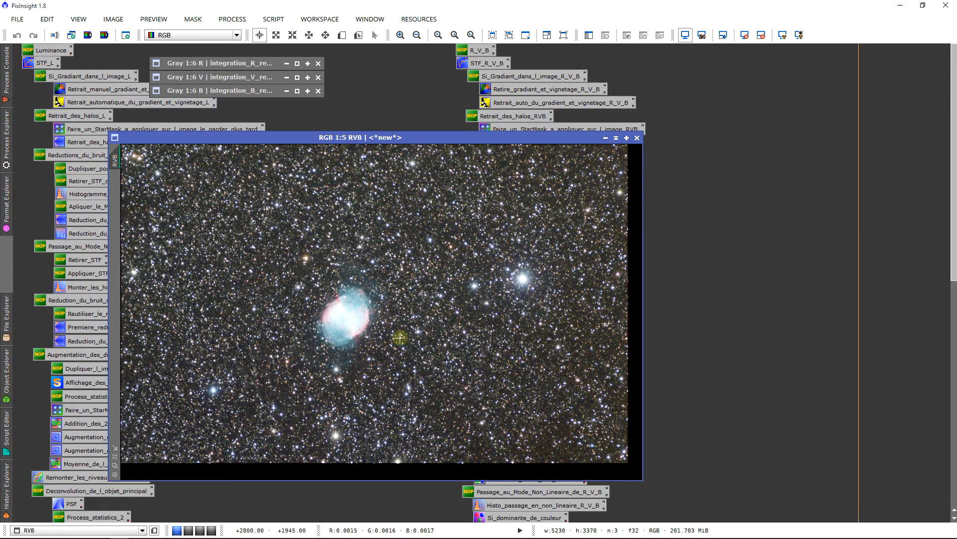
pyautogui.scroll(3, 400, 338)
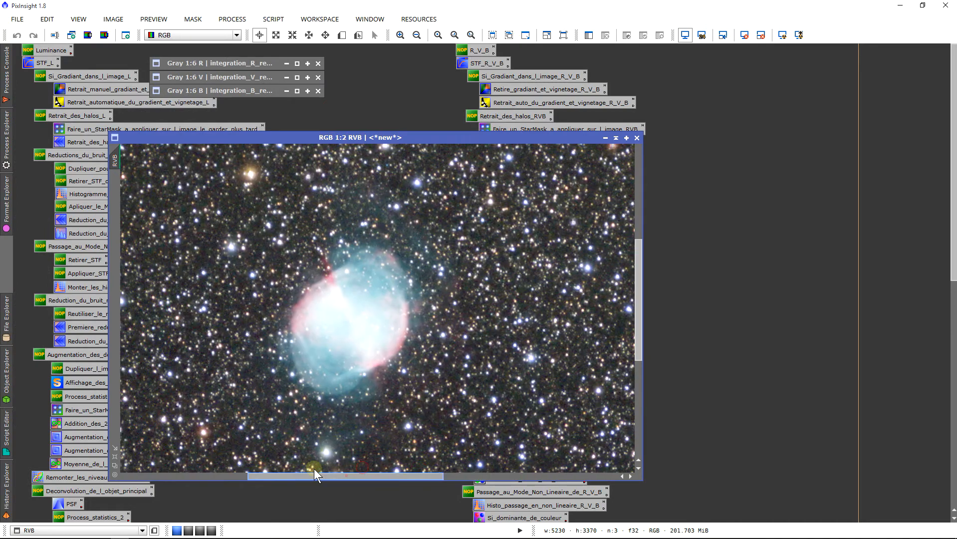
pyautogui.moveTo(314, 470); pyautogui.dragTo(197, 442)
pyautogui.scroll(5, 230, 362)
pyautogui.scroll(-6, 232, 364)
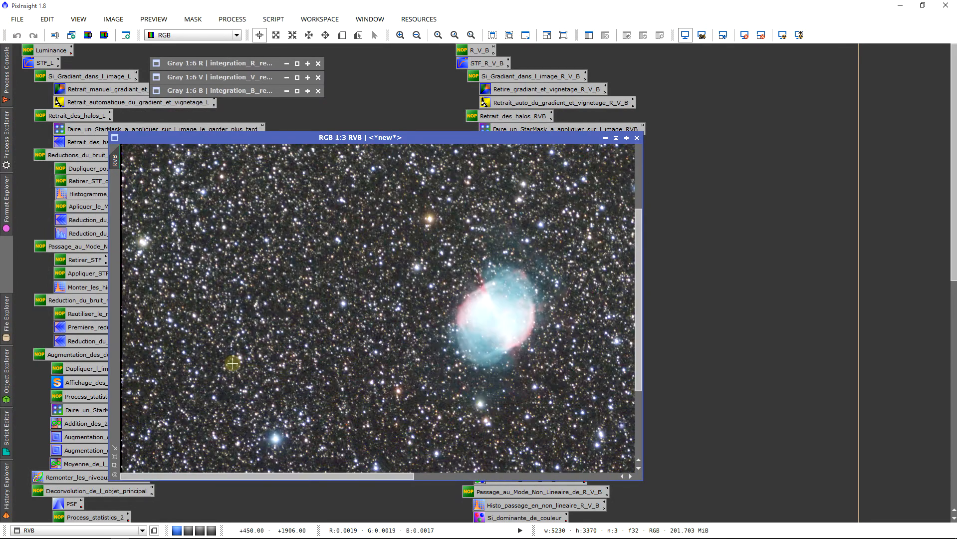
pyautogui.scroll(-2, 233, 363)
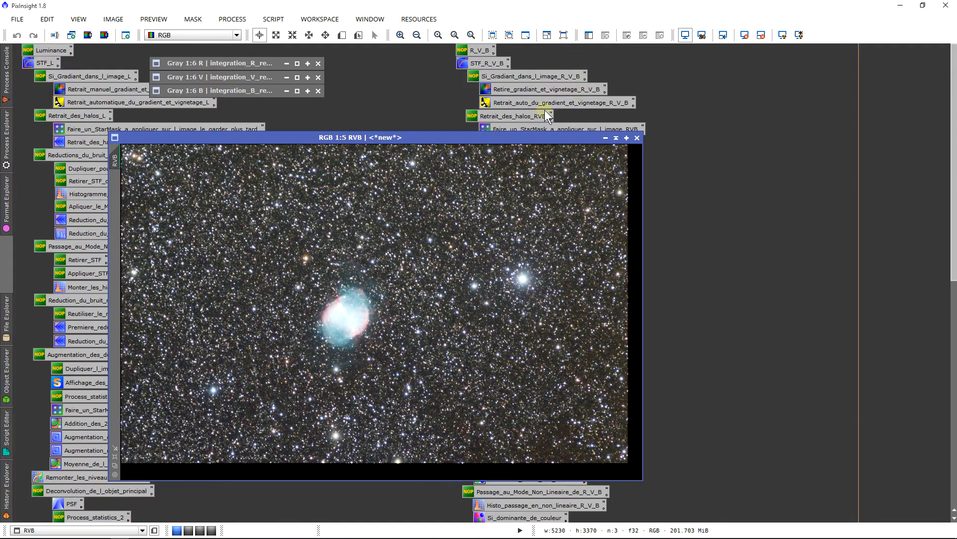
pyautogui.moveTo(529, 138); pyautogui.dragTo(317, 116)
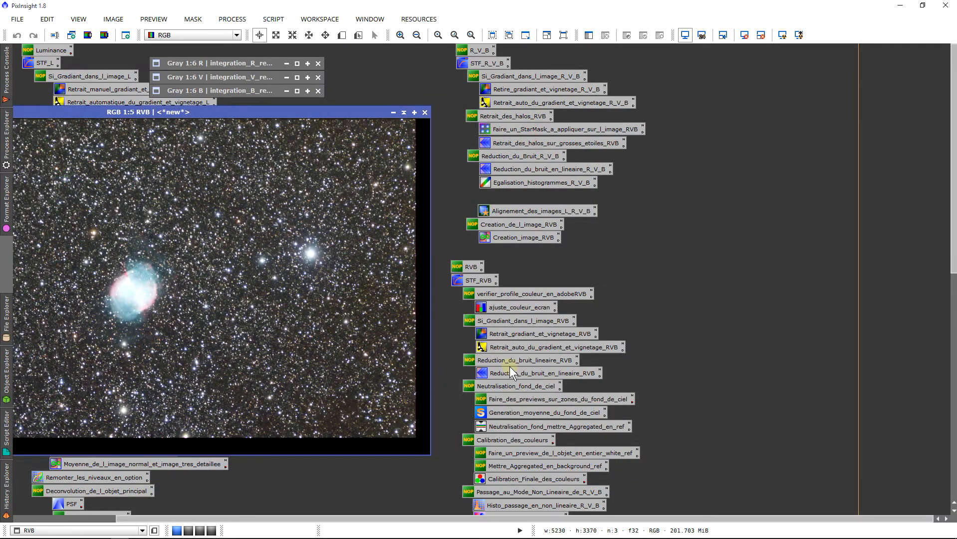
# Create a preview over the upper edge of the nebula and its adjacent stars in the RVB image, and display that preview
pyautogui.moveTo(455, 519); pyautogui.dragTo(321, 524)
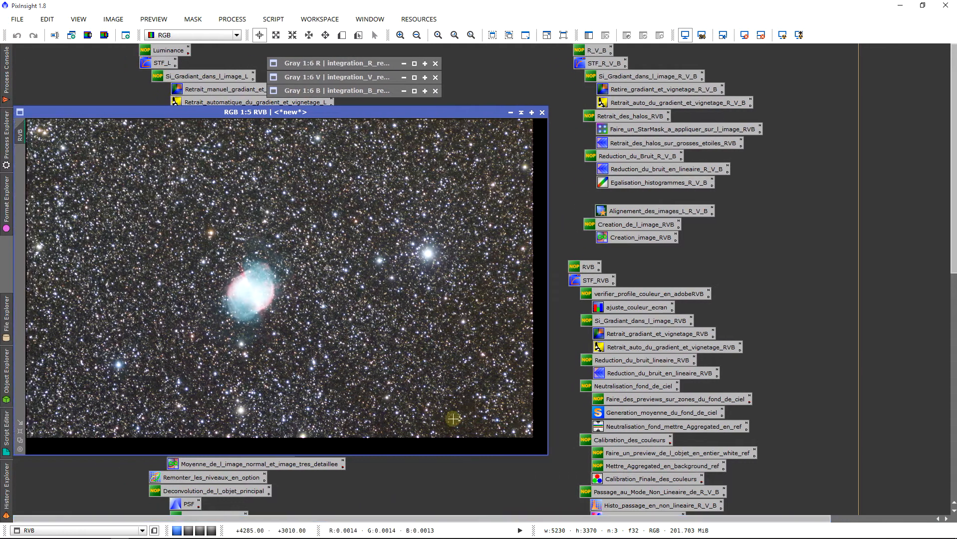
pyautogui.scroll(5, 349, 120)
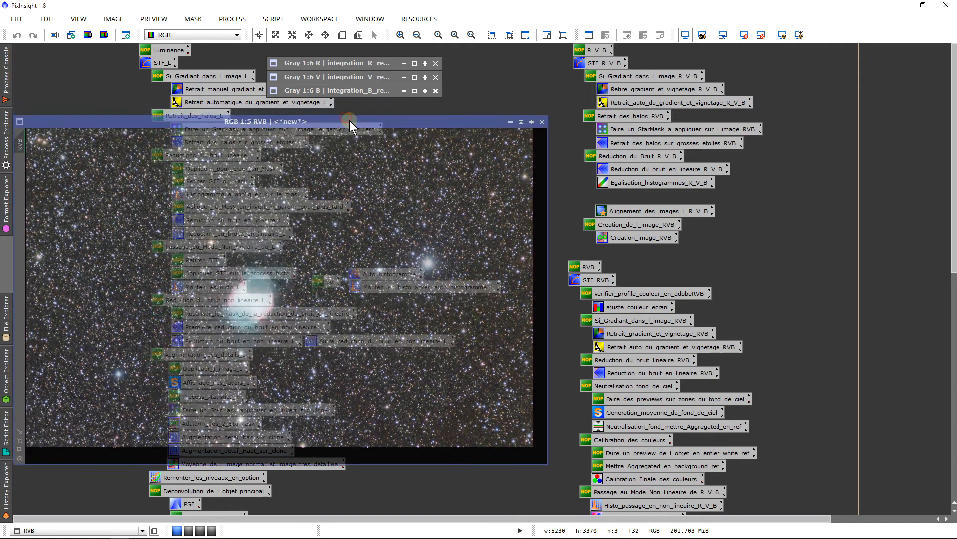
pyautogui.scroll(-5, 325, 281)
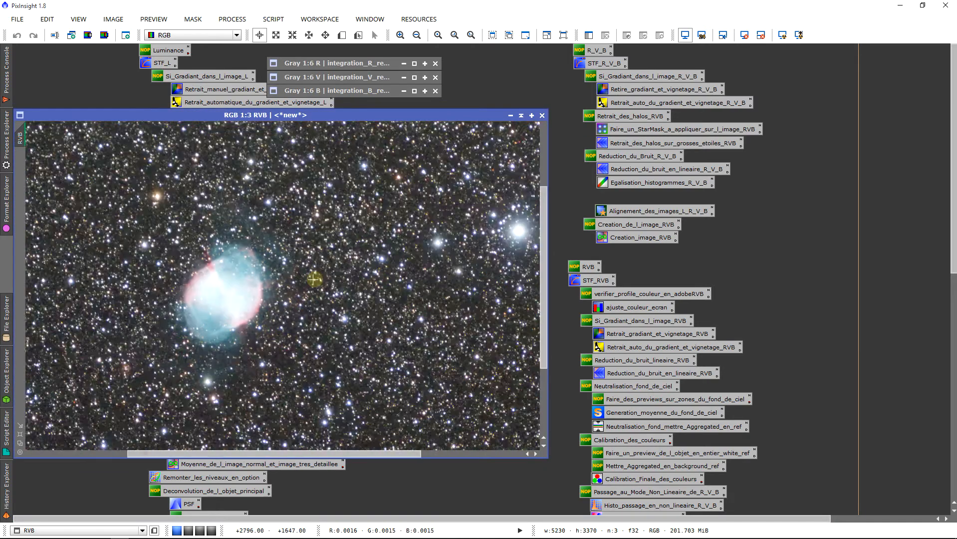
pyautogui.click(342, 35)
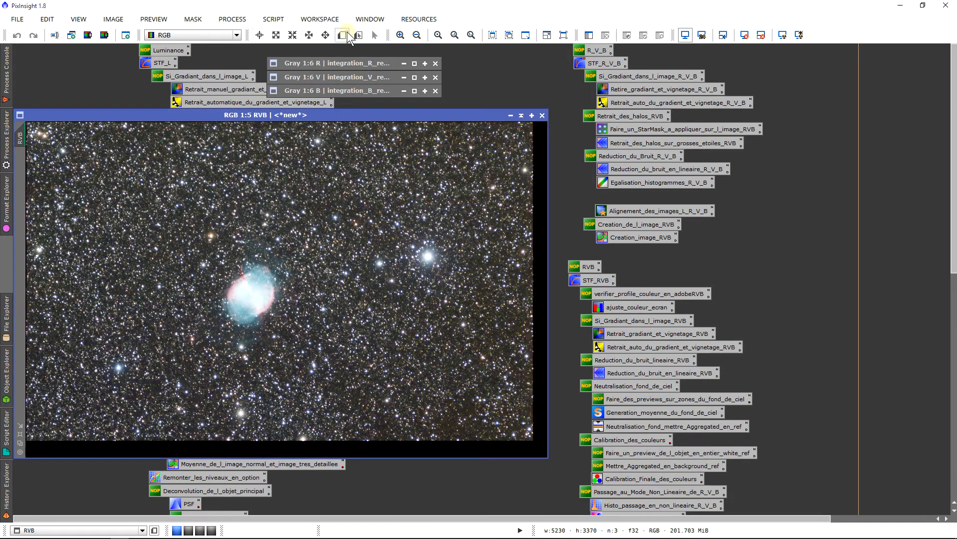
pyautogui.moveTo(226, 252); pyautogui.dragTo(272, 284)
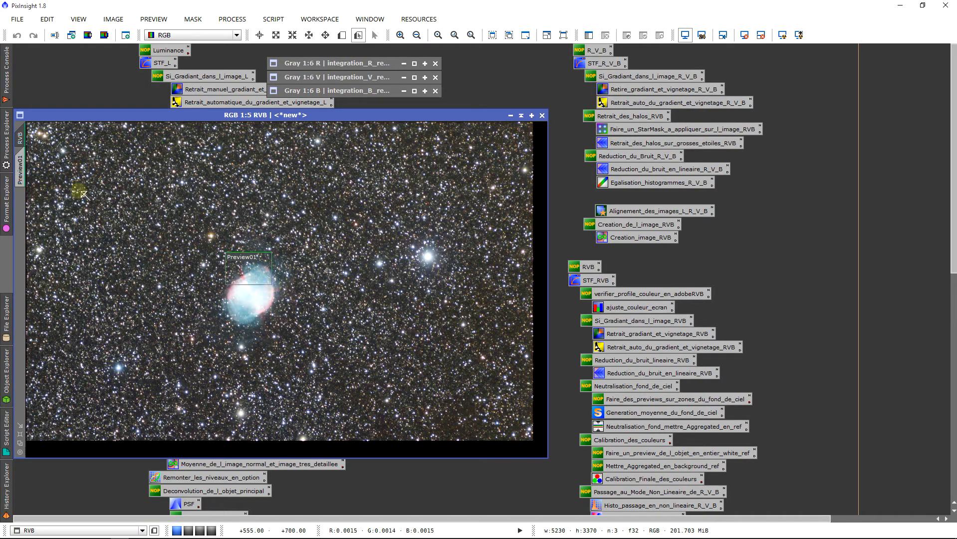
pyautogui.click(21, 169)
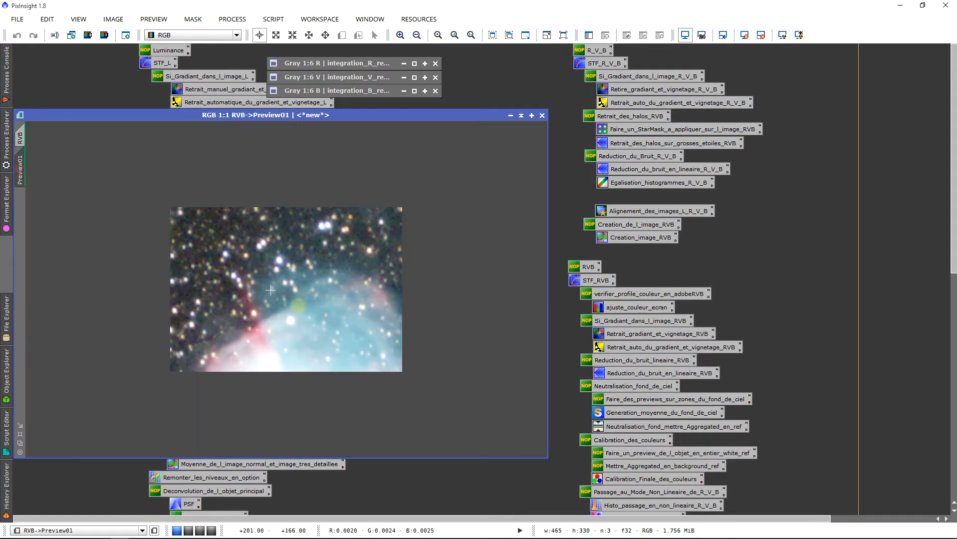
# Open the RVB workflow's linear noise reduction process, ATrousWaveletTransform, and compare its real-time preview on Preview01 with the unprocessed view
pyautogui.doubleClick(603, 374)
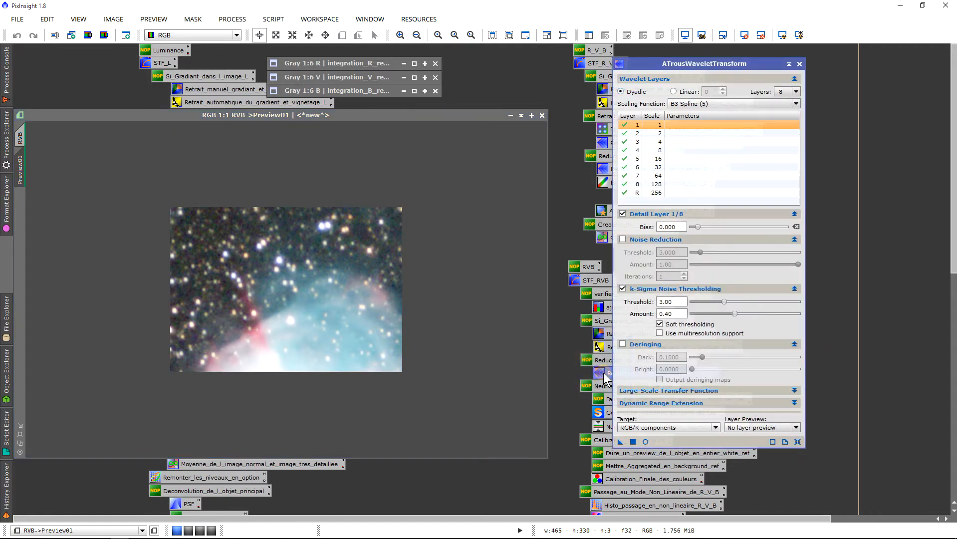
pyautogui.click(645, 442)
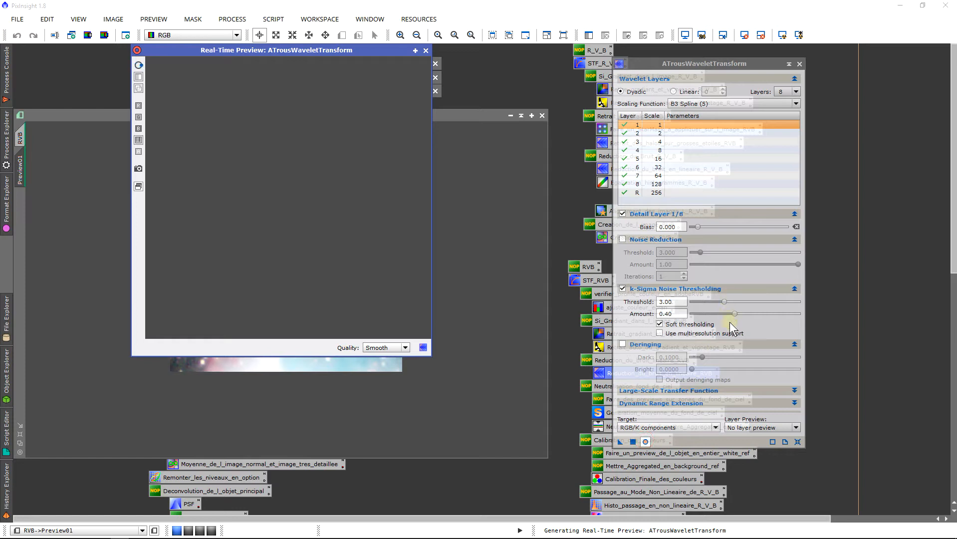
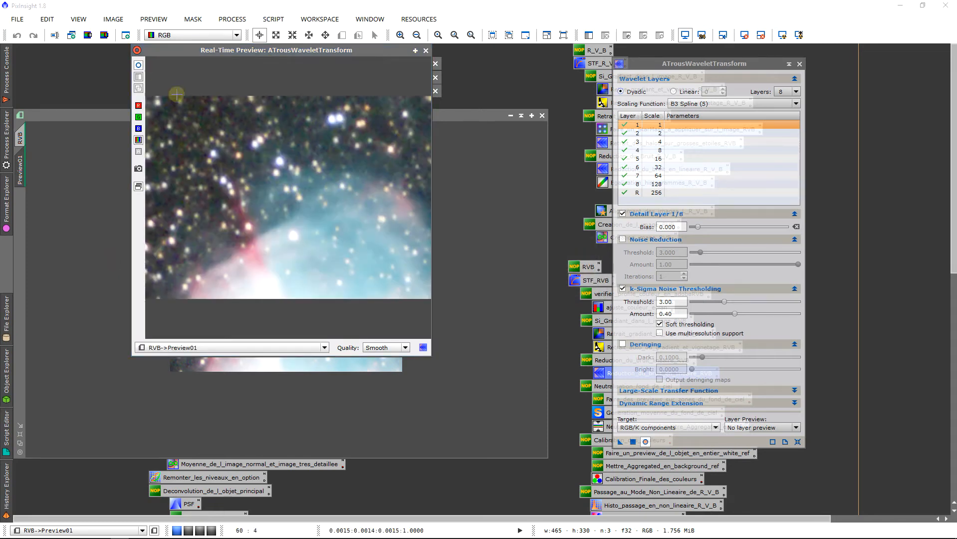
pyautogui.click(141, 64)
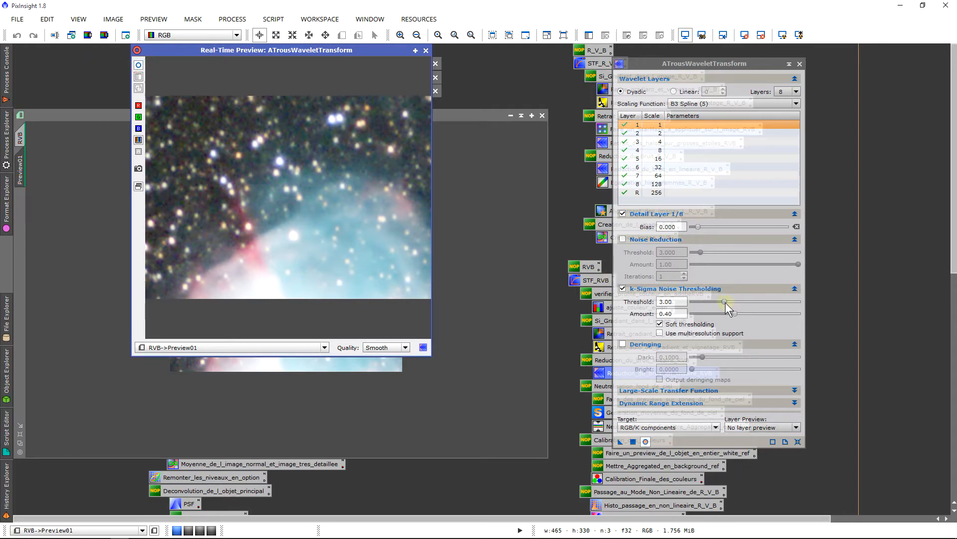
# Set the layer 1 k-Sigma noise thresholding to threshold 5.00 and amount 0.71, checking the effect in the real-time preview
pyautogui.moveTo(724, 302); pyautogui.dragTo(736, 302)
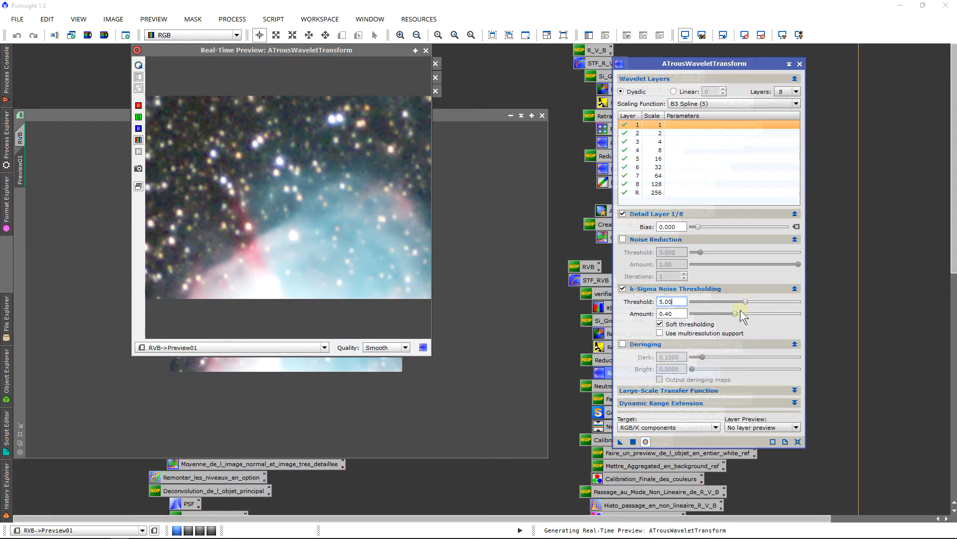
pyautogui.moveTo(736, 310); pyautogui.dragTo(764, 313)
pyautogui.click(239, 108)
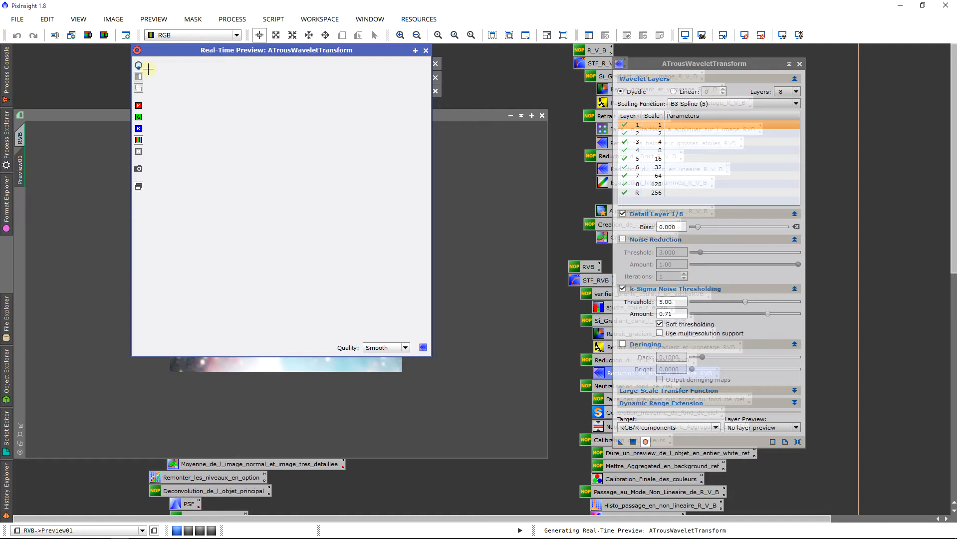
pyautogui.moveTo(160, 51)
pyautogui.mouseDown()
pyautogui.moveTo(188, 93)
pyautogui.moveTo(147, 69)
pyautogui.moveTo(155, 59)
pyautogui.mouseUp()
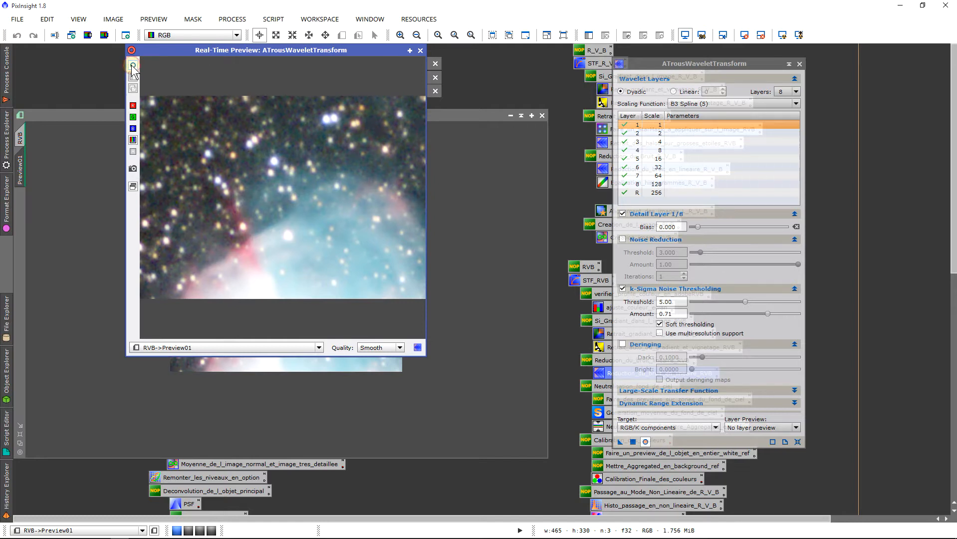
# Close the real-time preview and delete Preview01 from the RVB image
pyautogui.click(420, 50)
pyautogui.rightClick(20, 174)
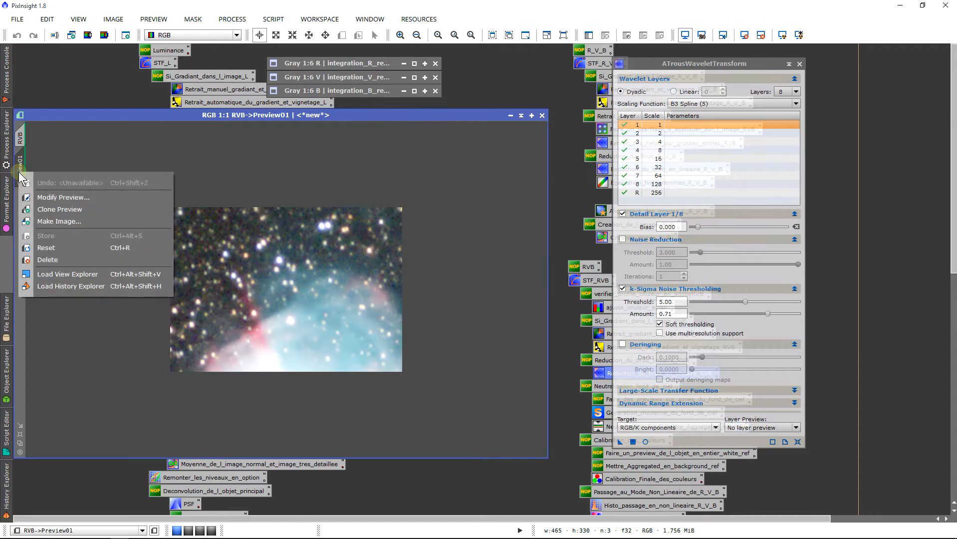
pyautogui.click(64, 260)
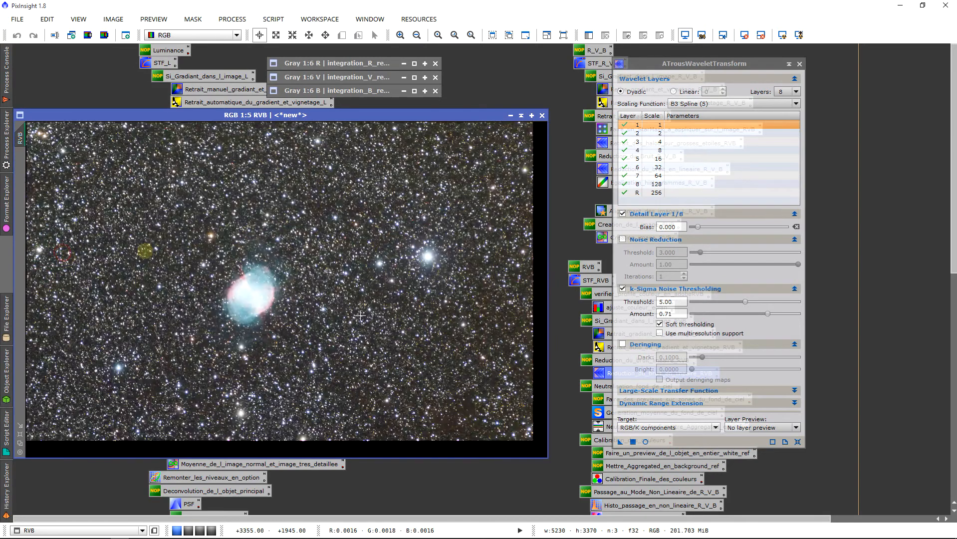
# Apply the ATrousWaveletTransform noise reduction to the whole RVB image, inspect the background up close and close the process dialog
pyautogui.scroll(4, 360, 316)
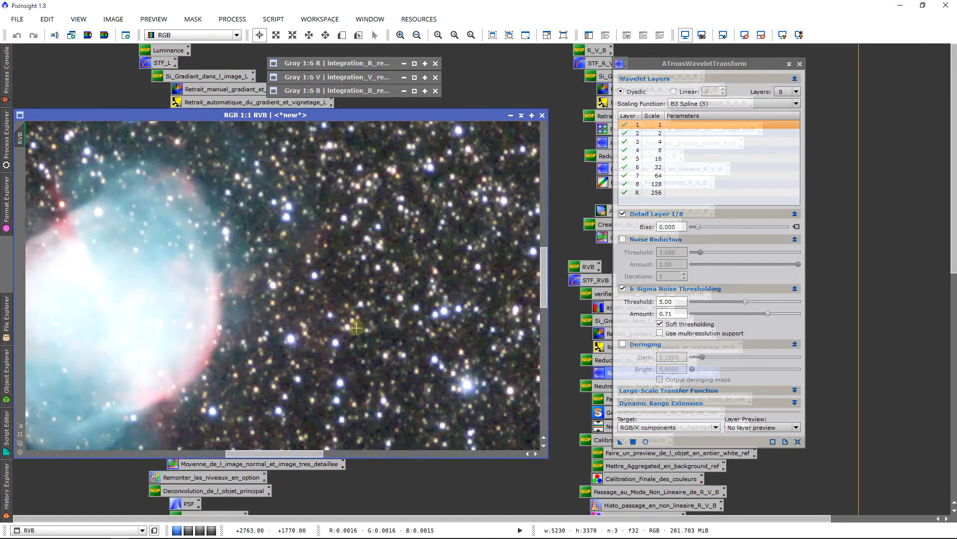
pyautogui.scroll(-4, 356, 328)
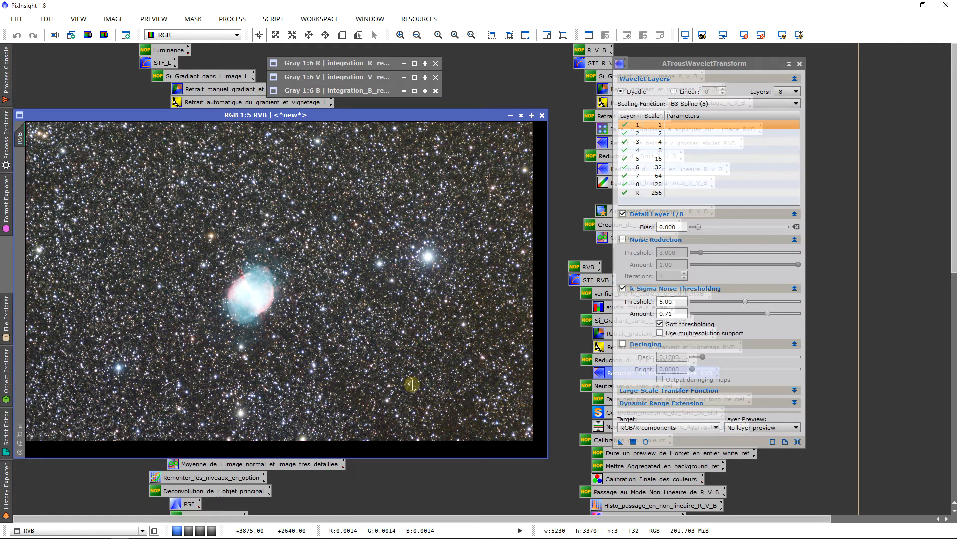
pyautogui.moveTo(619, 440); pyautogui.dragTo(253, 267)
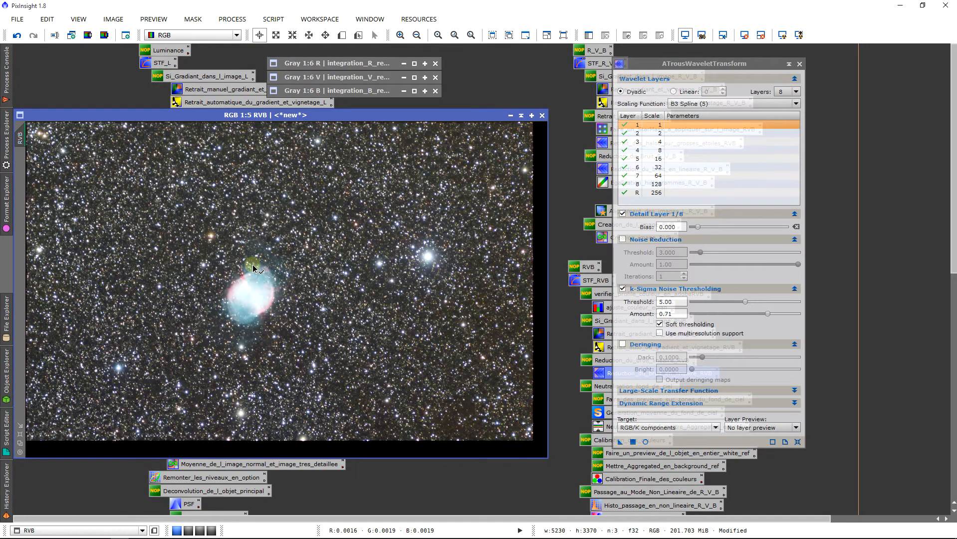
pyautogui.scroll(4, 252, 265)
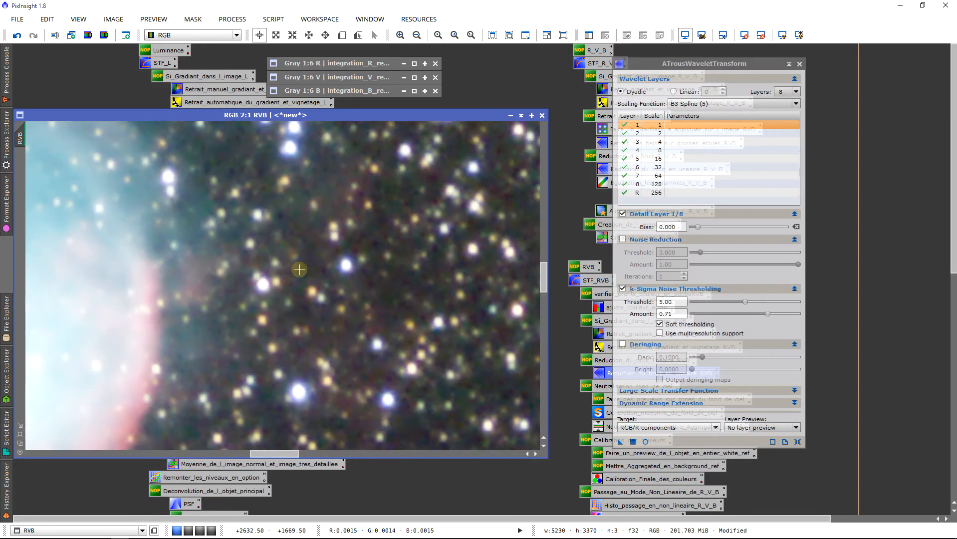
pyautogui.scroll(-5, 300, 270)
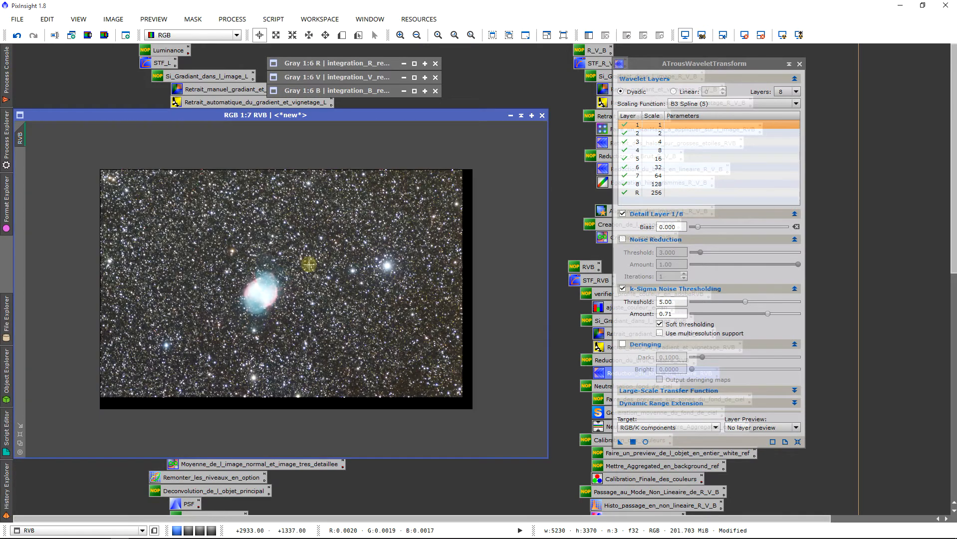
pyautogui.scroll(1, 309, 265)
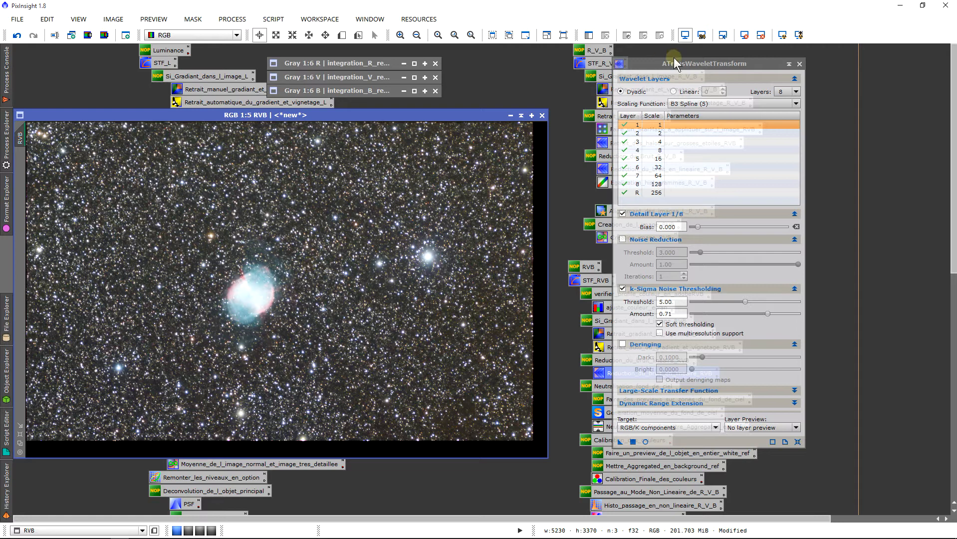
pyautogui.click(799, 65)
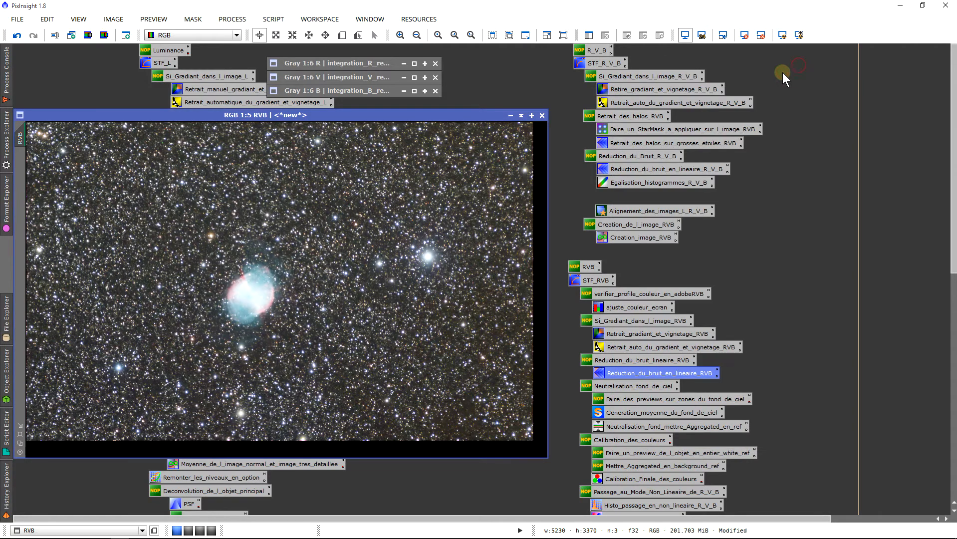
pyautogui.scroll(-3, 953, 122)
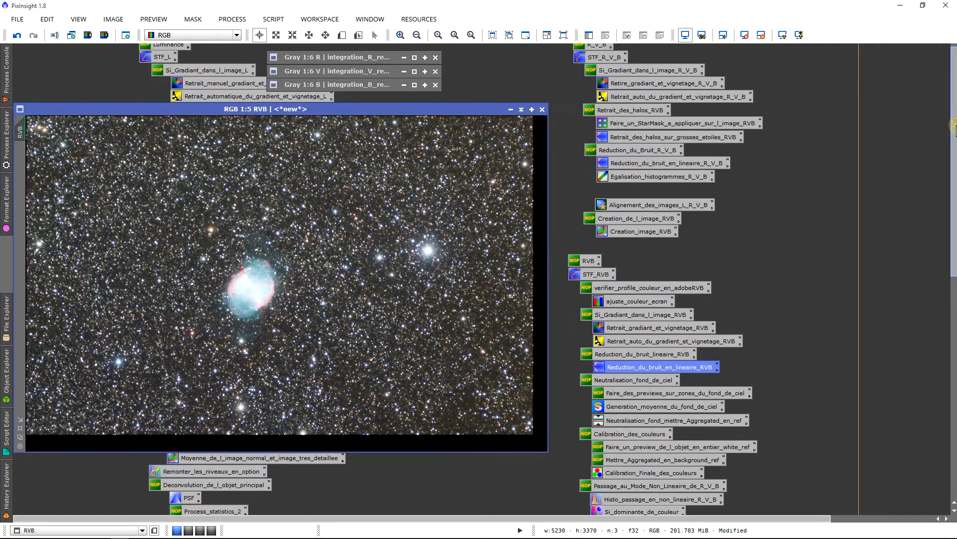
pyautogui.scroll(2, 953, 128)
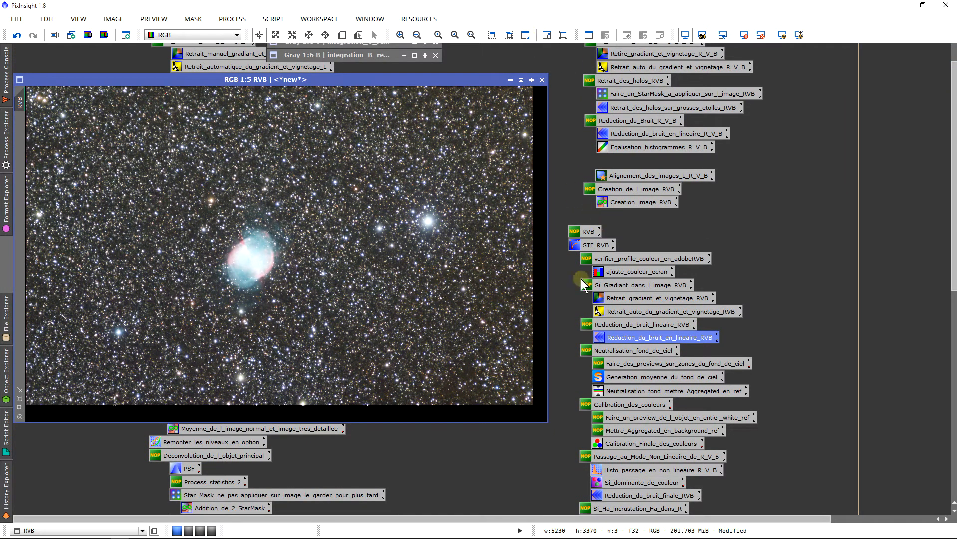
pyautogui.moveTo(572, 348); pyautogui.dragTo(615, 386)
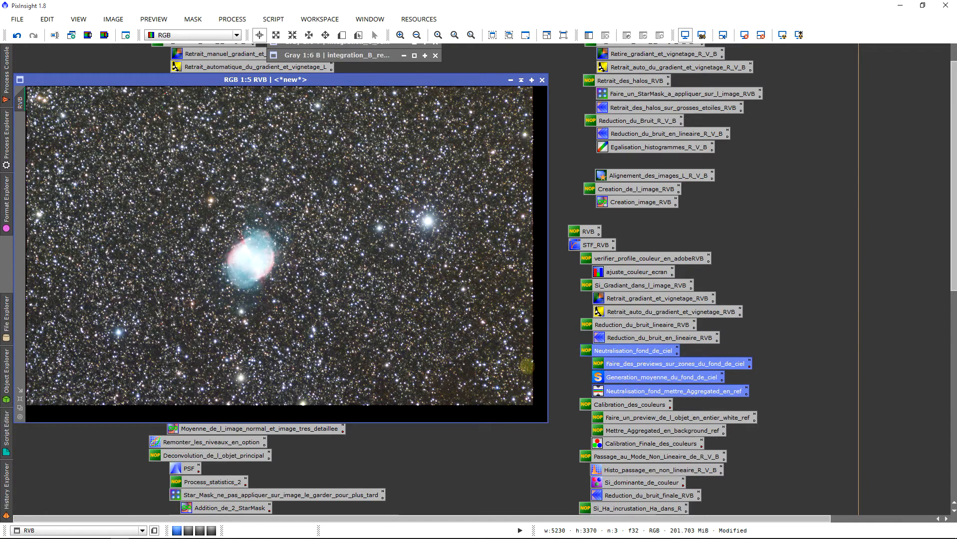
pyautogui.moveTo(573, 407); pyautogui.dragTo(602, 438)
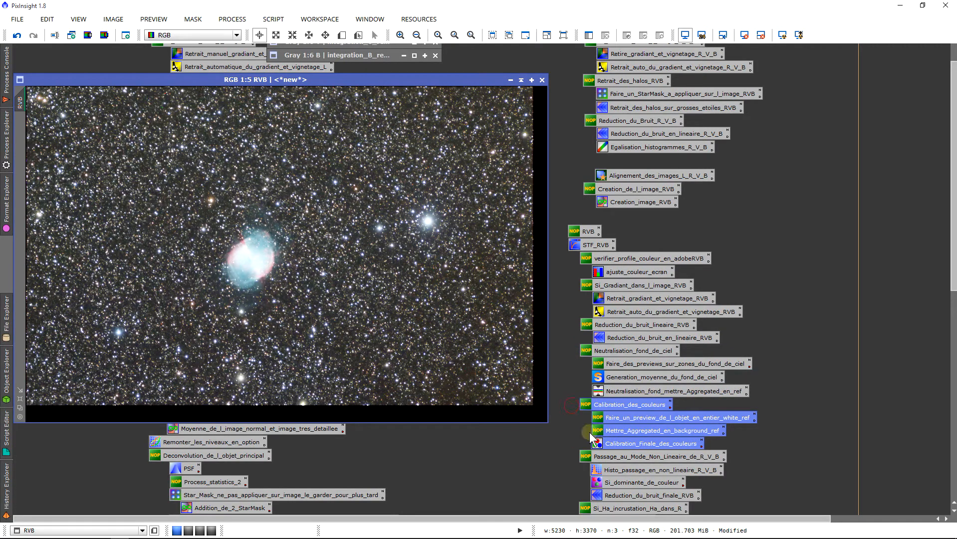
pyautogui.click(584, 430)
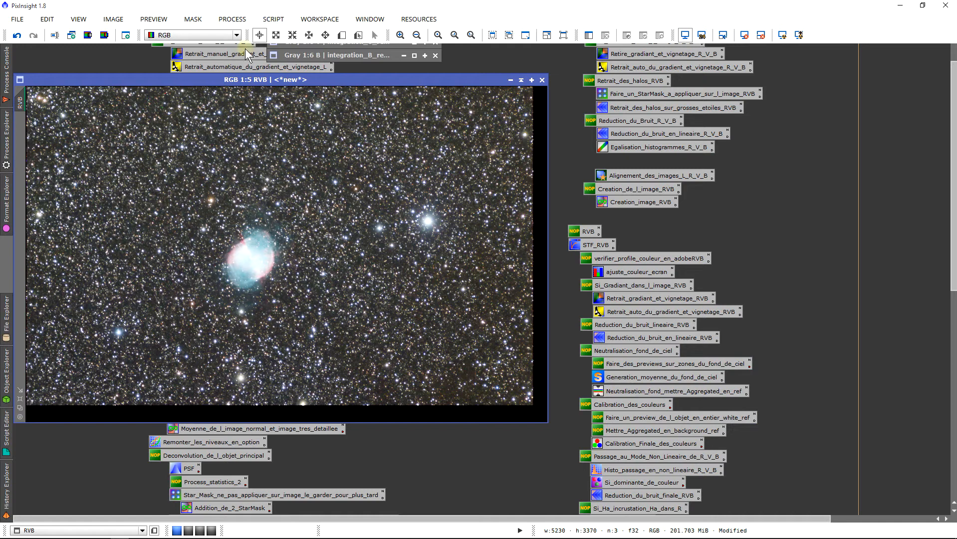
# Draw two background previews on the RVB image, about 815 × 555 px at its lower right and about 1445 × 875 px at its upper left
pyautogui.moveTo(274, 81); pyautogui.dragTo(307, 72)
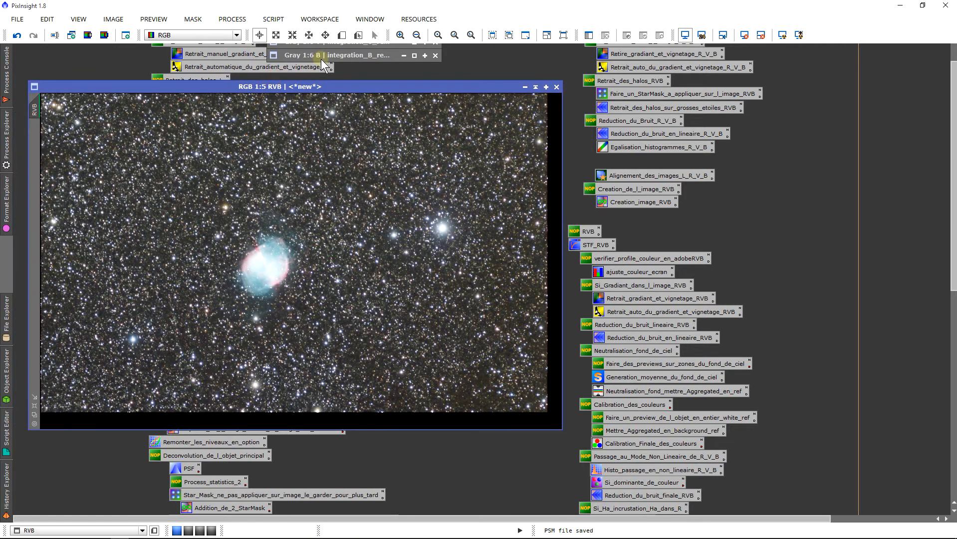
pyautogui.click(336, 36)
pyautogui.moveTo(373, 323); pyautogui.dragTo(454, 378)
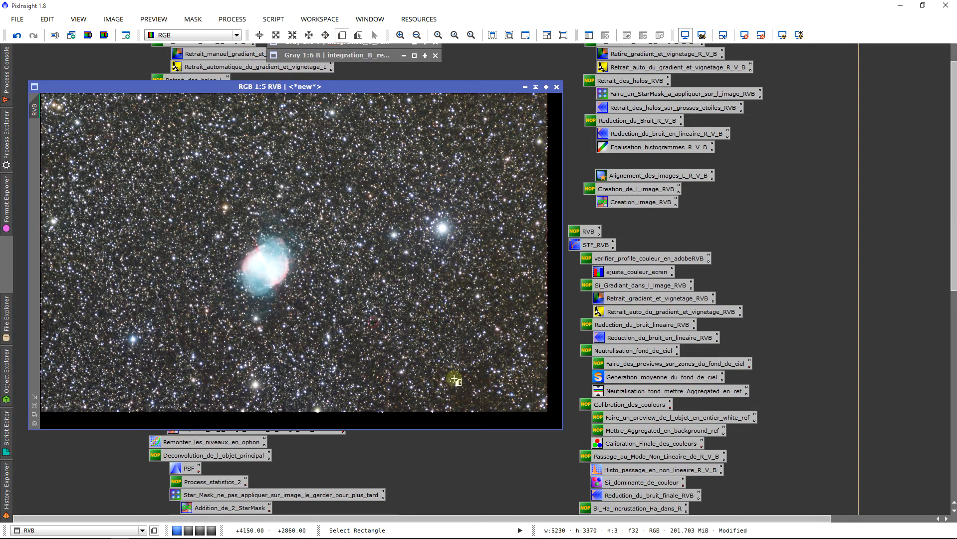
pyautogui.click(343, 38)
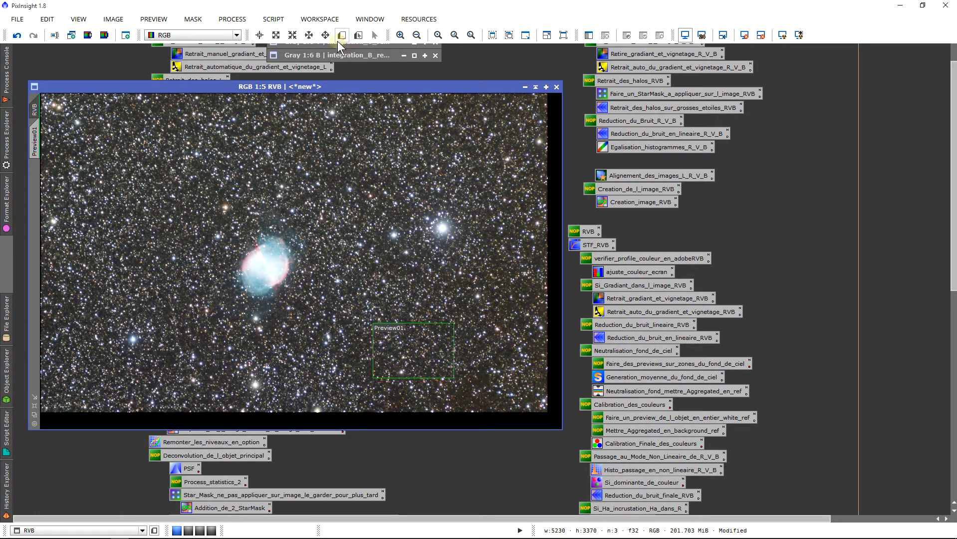
pyautogui.moveTo(94, 106); pyautogui.dragTo(238, 193)
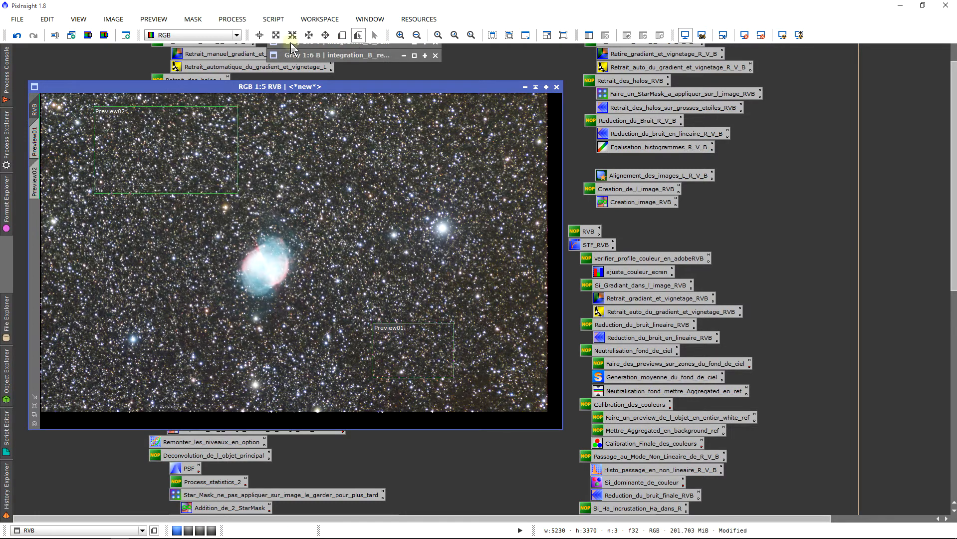
# Add two more background previews, about 1525 × 875 px at the image's upper right and about 1545 × 610 px below the nebula
pyautogui.click(343, 37)
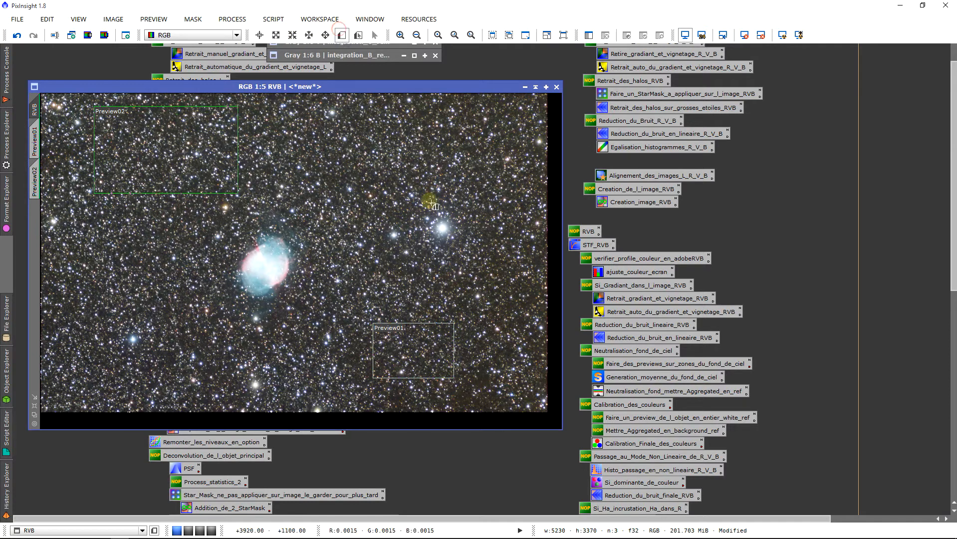
pyautogui.moveTo(386, 108); pyautogui.dragTo(539, 196)
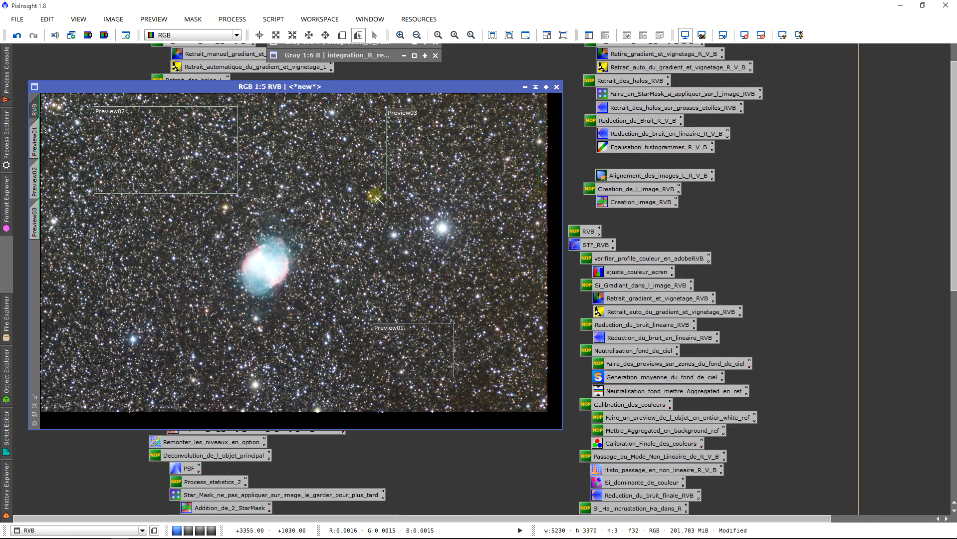
pyautogui.click(342, 35)
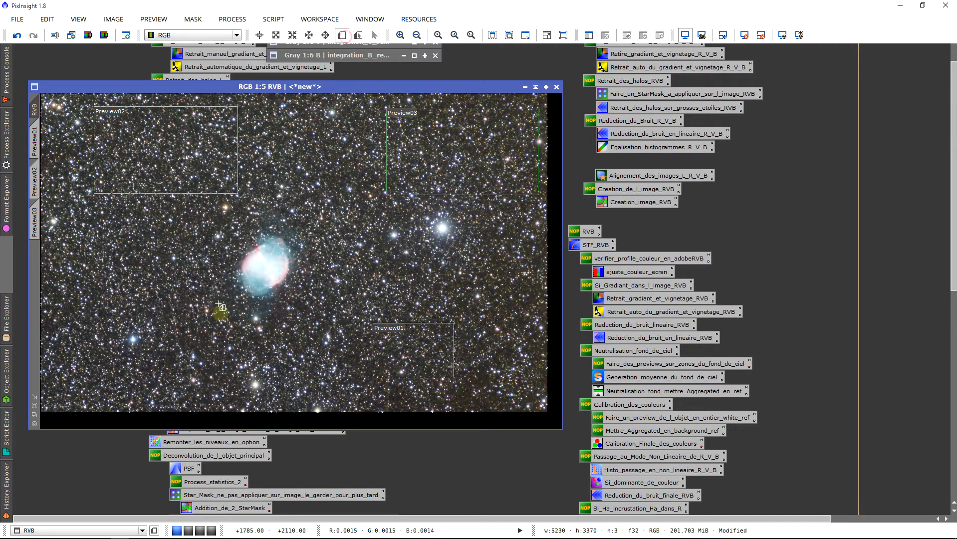
pyautogui.moveTo(177, 343); pyautogui.dragTo(331, 403)
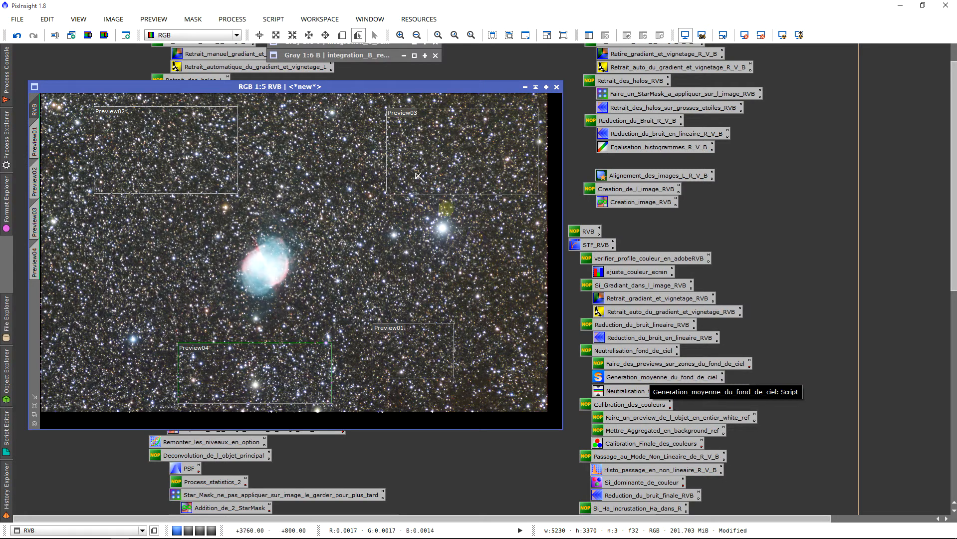
pyautogui.click(310, 386)
pyautogui.click(381, 362)
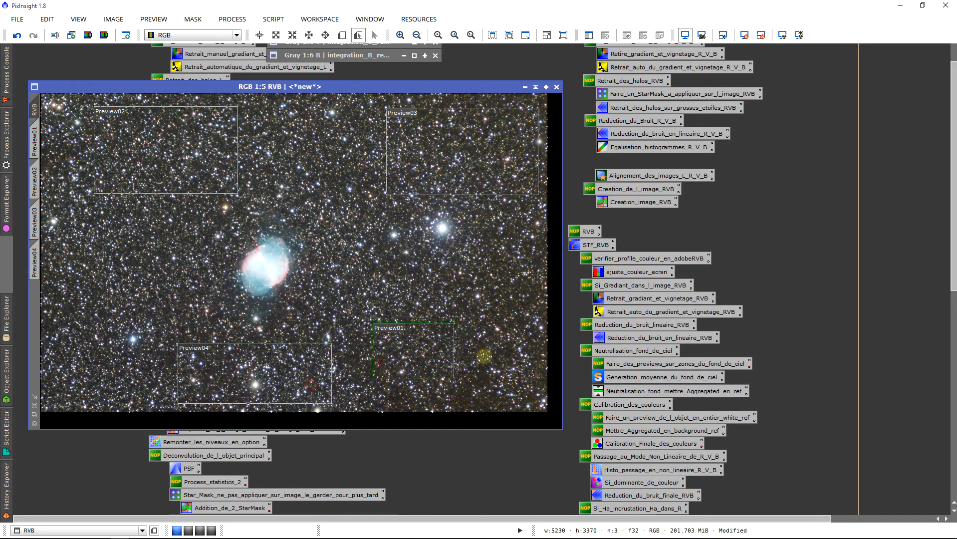
# Run the PreviewAggregator script from Generation_moyenne_du_fond_de_ciel on Preview01 to Preview04 of RVB, without creating a preview, and close the script dialog
pyautogui.doubleClick(628, 374)
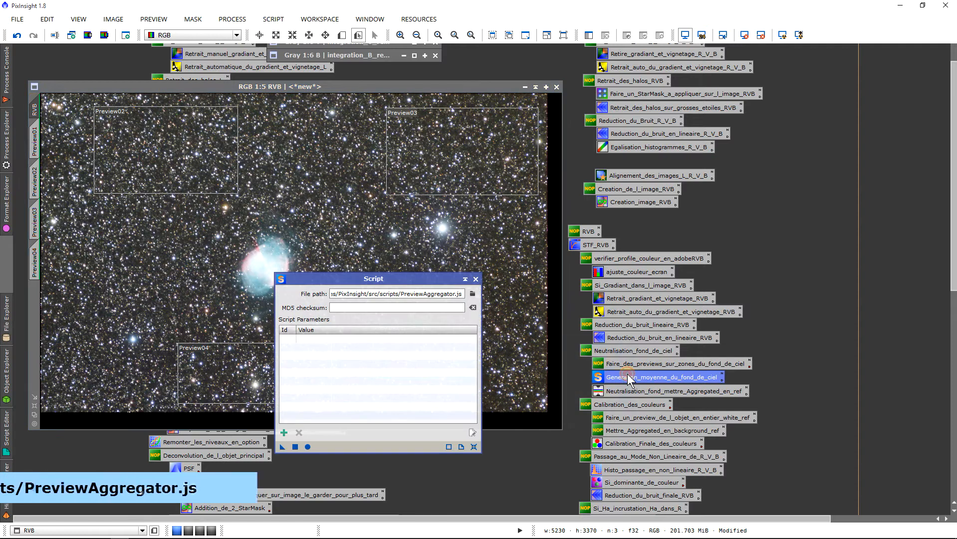
pyautogui.moveTo(423, 297); pyautogui.dragTo(474, 308)
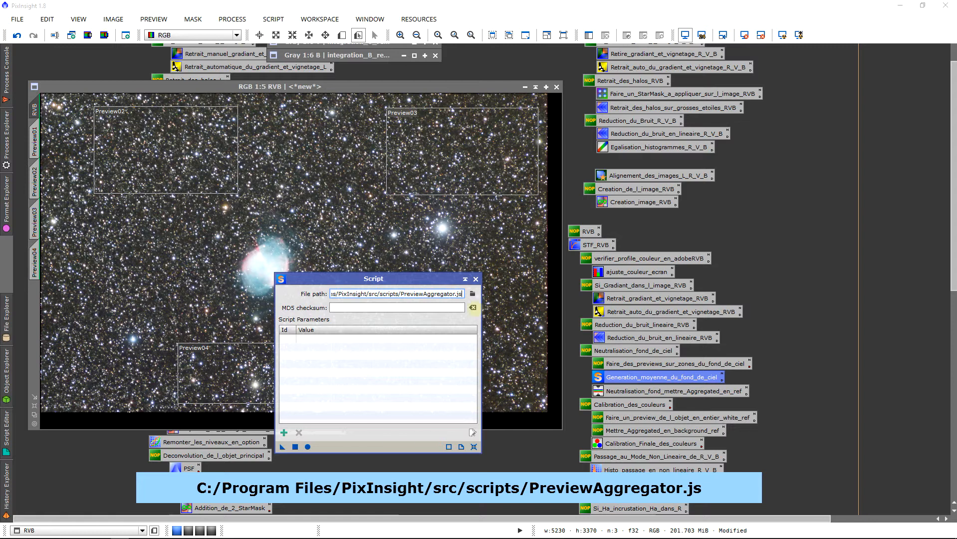
pyautogui.click(303, 448)
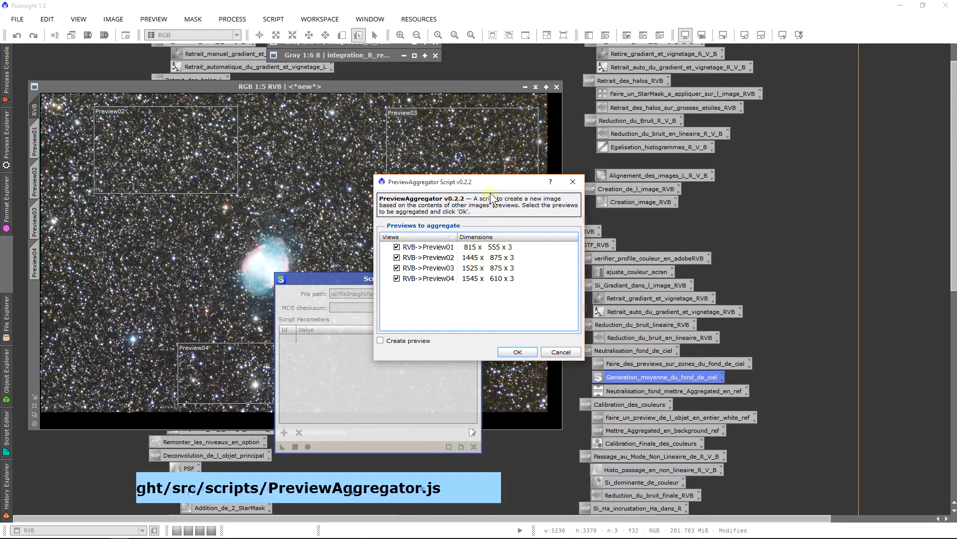
pyautogui.moveTo(491, 186); pyautogui.dragTo(520, 185)
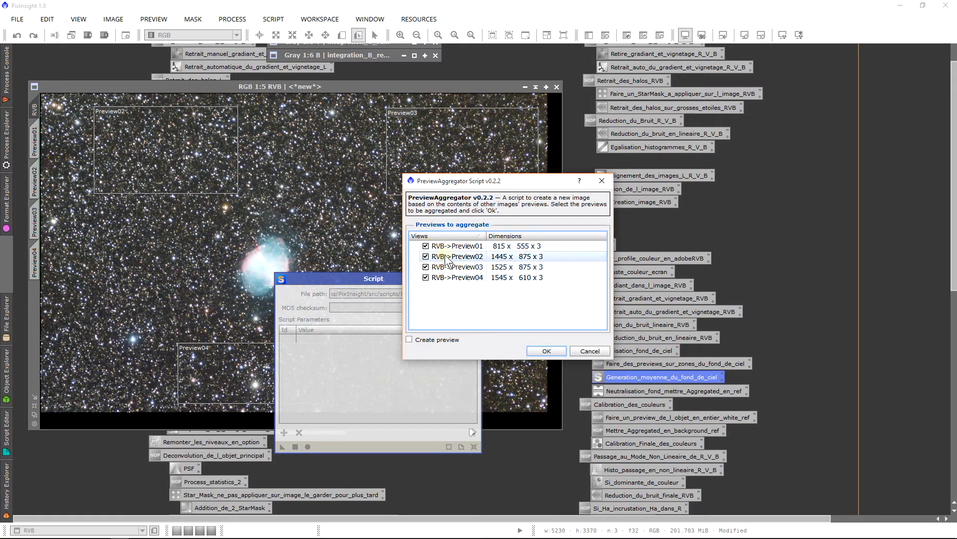
pyautogui.click(547, 351)
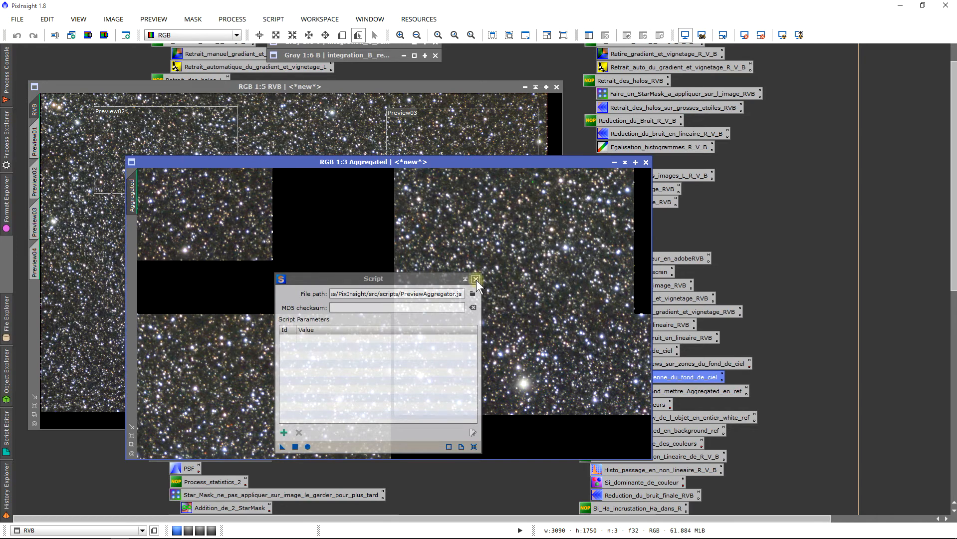
pyautogui.click(476, 279)
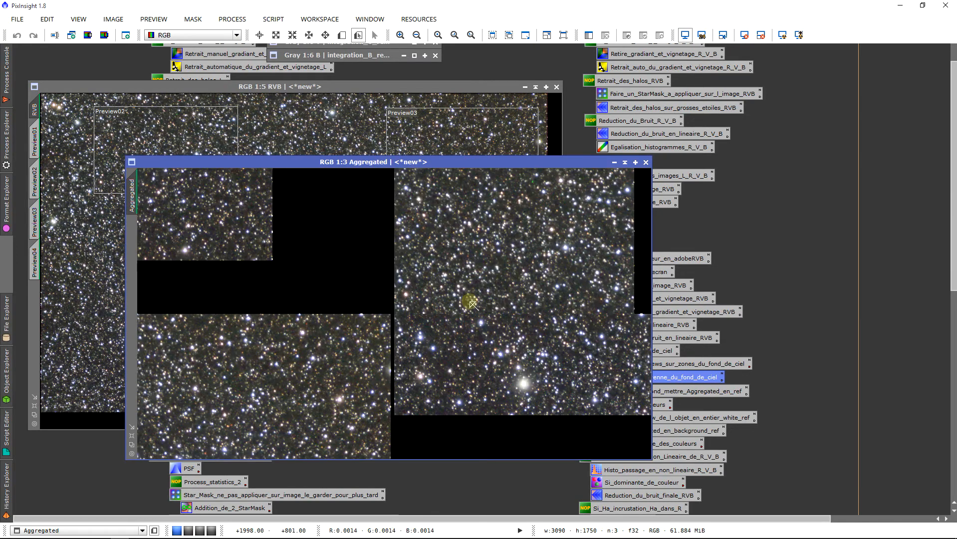
# Inspect the Aggregated image and place its window over the RVB image, clear of the RVB process icons
pyautogui.moveTo(346, 163); pyautogui.dragTo(596, 108)
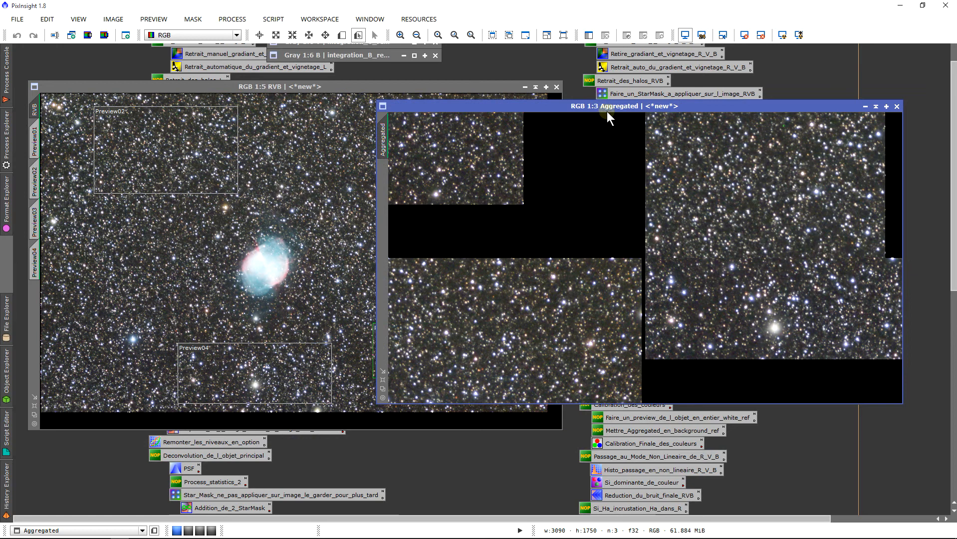
pyautogui.moveTo(609, 107); pyautogui.dragTo(316, 143)
pyautogui.scroll(5, 455, 321)
pyautogui.scroll(-5, 427, 330)
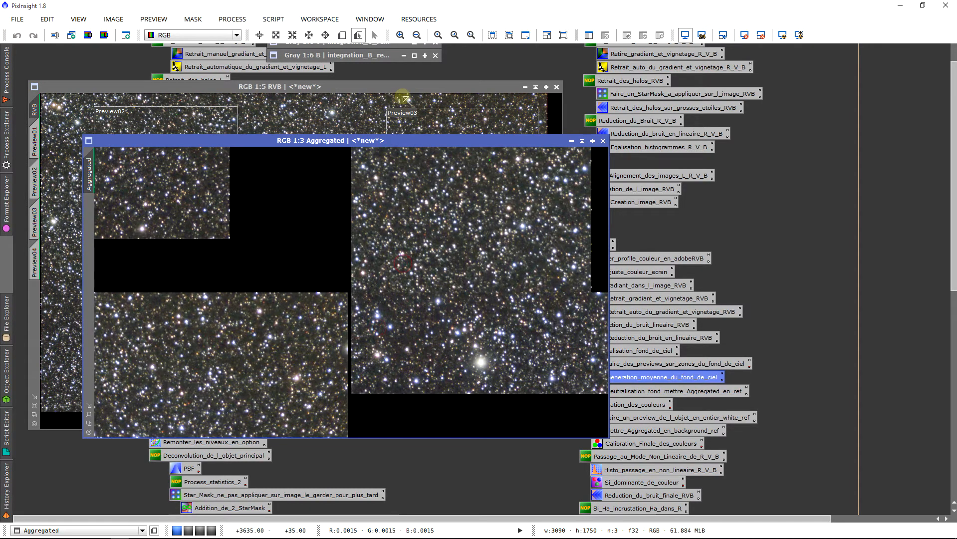
pyautogui.moveTo(395, 140); pyautogui.dragTo(345, 136)
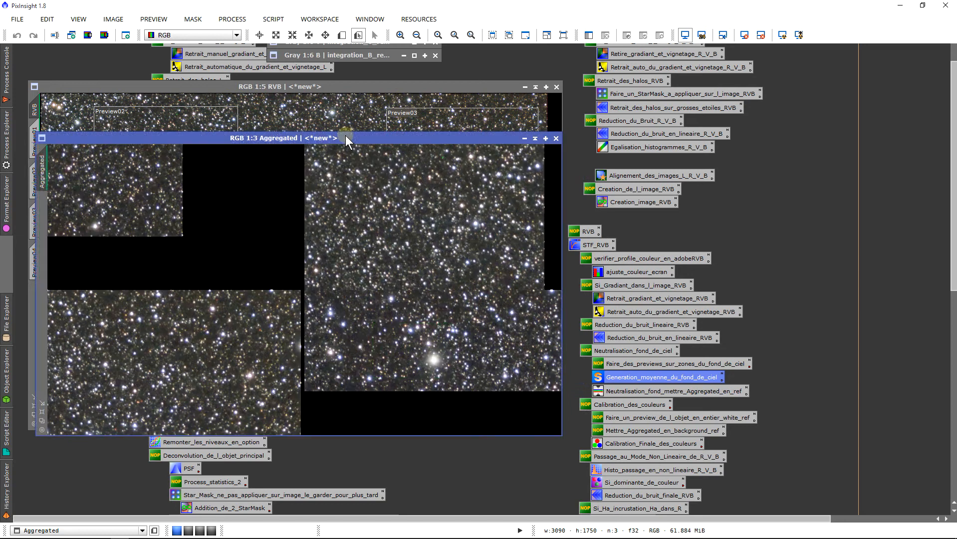
# Collapse the Aggregated window and park it clear of the image, and apply BackgroundNeutralization to RVB with Aggregated as reference image
pyautogui.moveTo(533, 142); pyautogui.dragTo(533, 142)
pyautogui.click(534, 138)
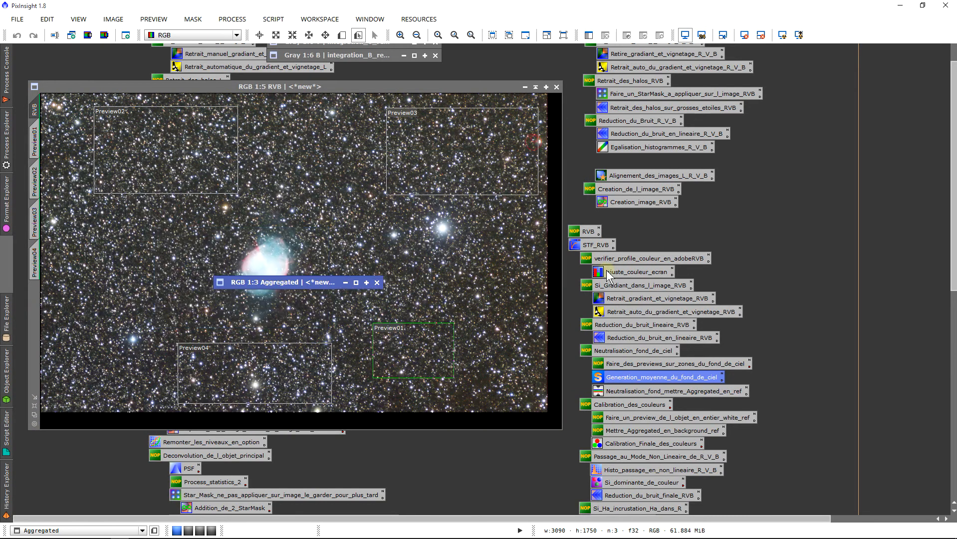
pyautogui.doubleClick(626, 389)
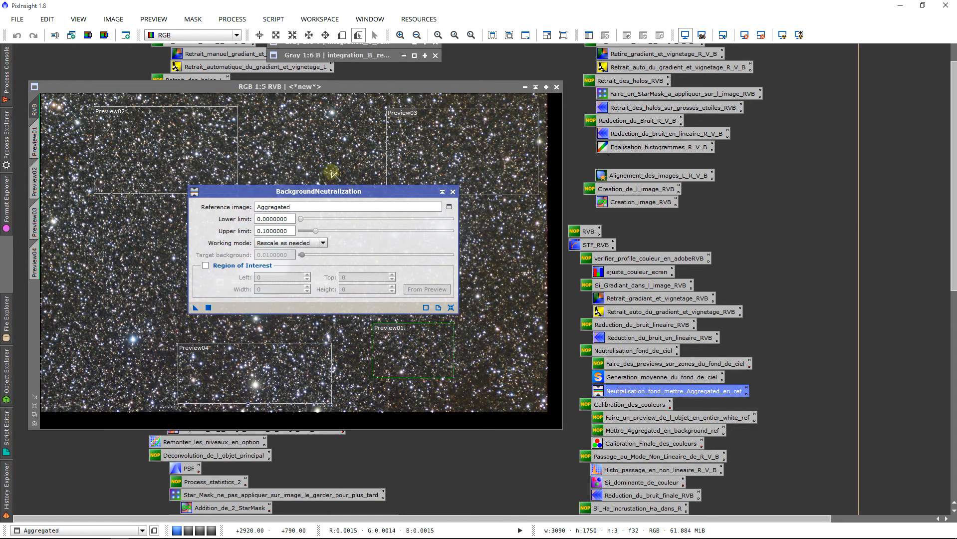
pyautogui.moveTo(351, 192); pyautogui.dragTo(724, 212)
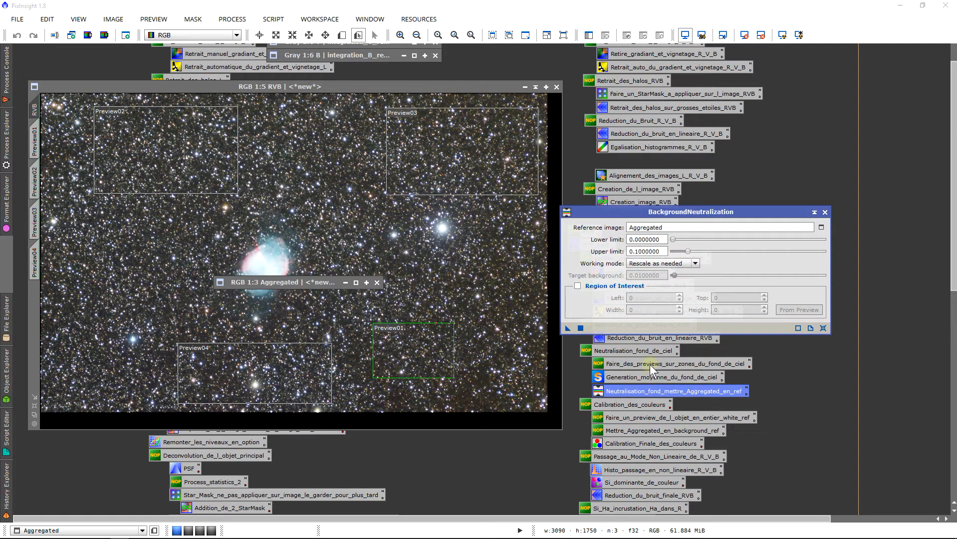
pyautogui.click(302, 288)
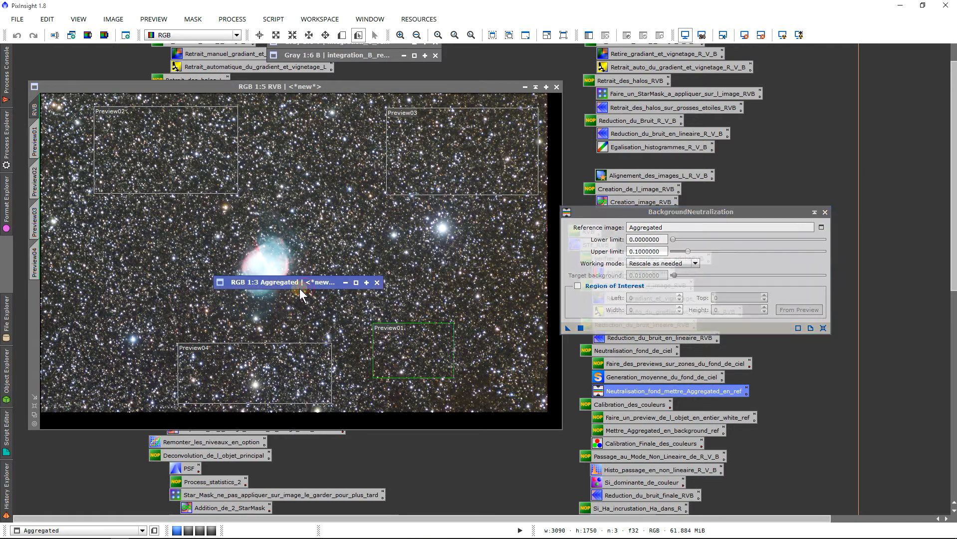
pyautogui.moveTo(299, 287); pyautogui.dragTo(350, 71)
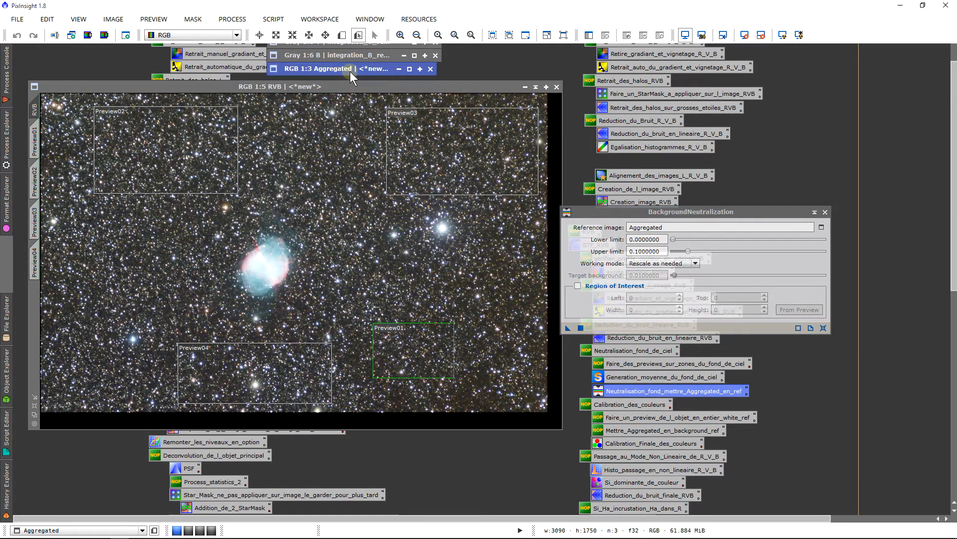
pyautogui.click(689, 233)
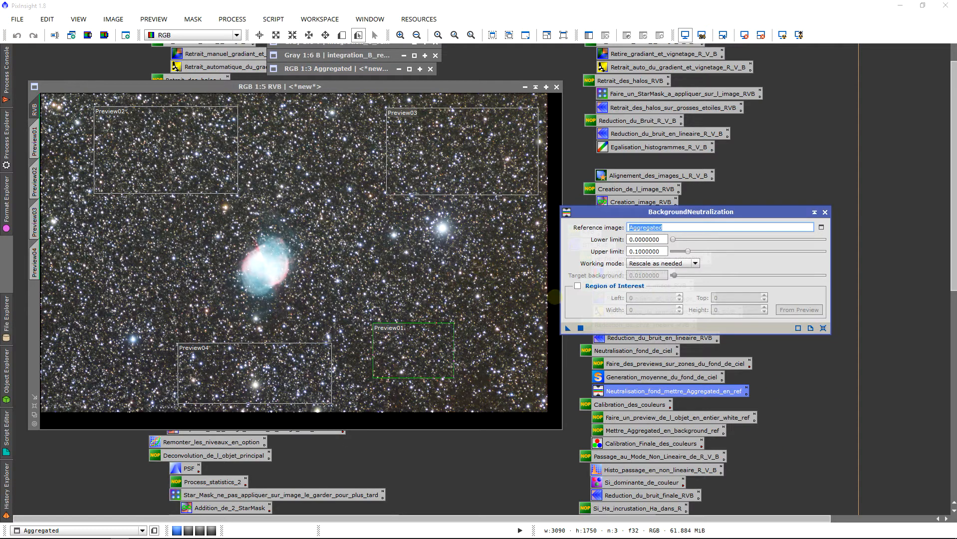
pyautogui.moveTo(568, 330); pyautogui.dragTo(406, 271)
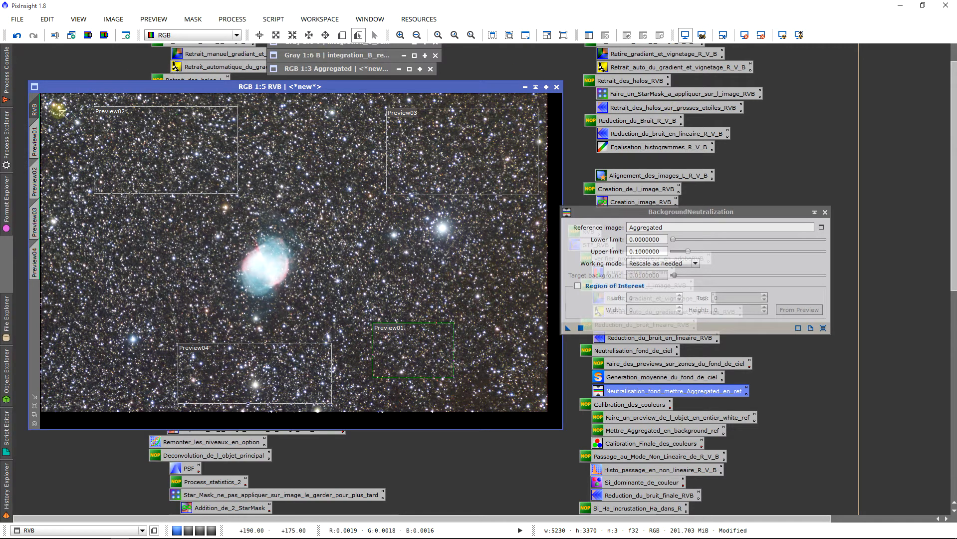
# Delete the background previews Preview01 and Preview02 from the RVB image
pyautogui.moveTo(35, 140)
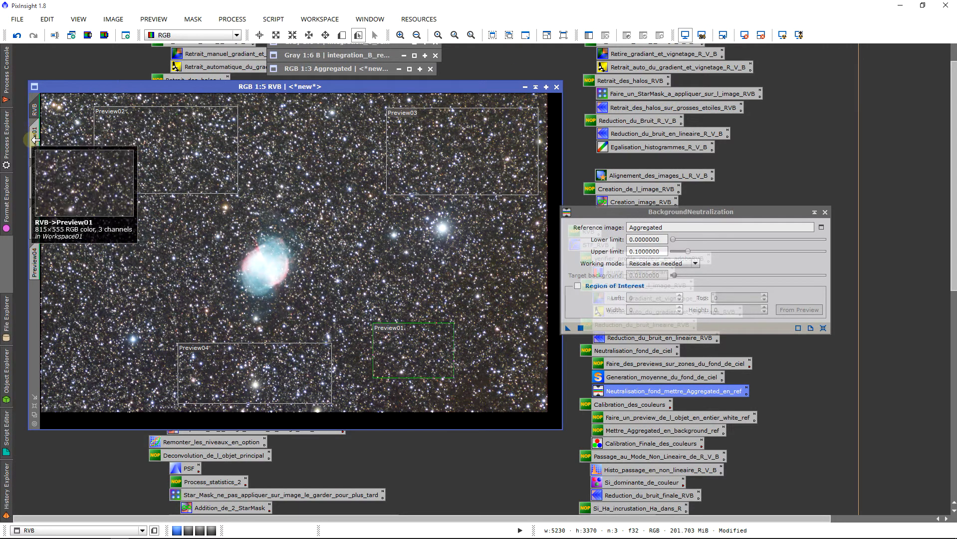
pyautogui.rightClick(35, 140)
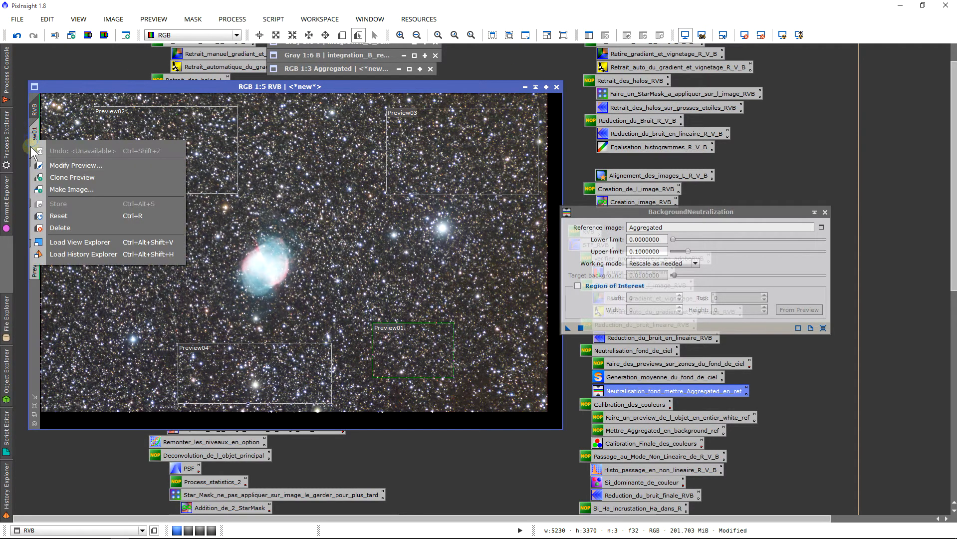
pyautogui.click(69, 233)
pyautogui.rightClick(40, 141)
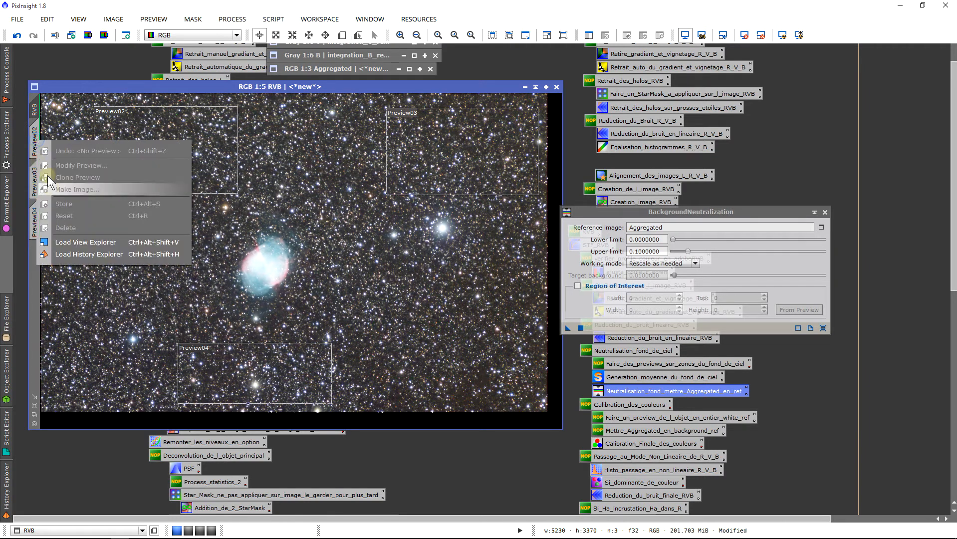
pyautogui.click(34, 134)
pyautogui.rightClick(35, 134)
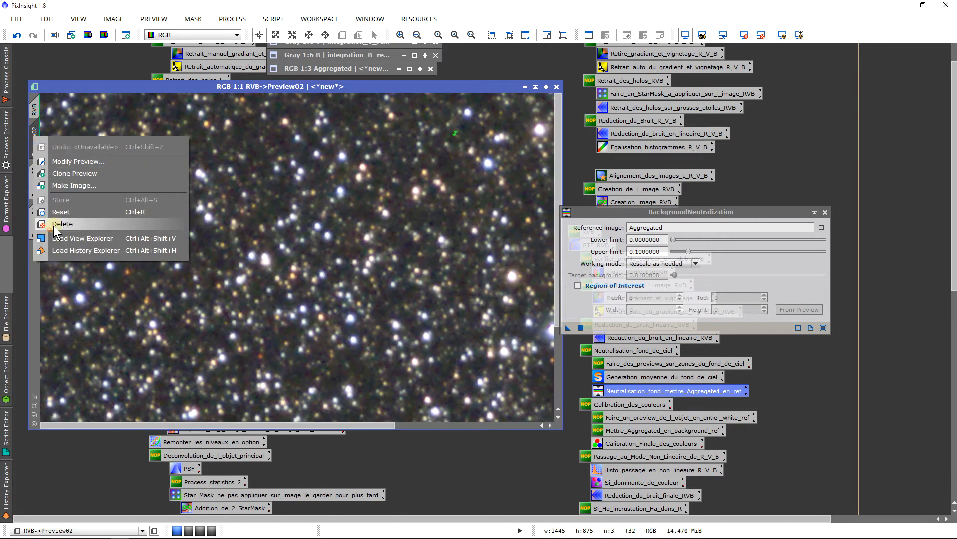
pyautogui.click(59, 224)
# Delete the remaining background previews, Preview03 and Preview04, from the RVB image
pyautogui.click(34, 144)
pyautogui.rightClick(34, 145)
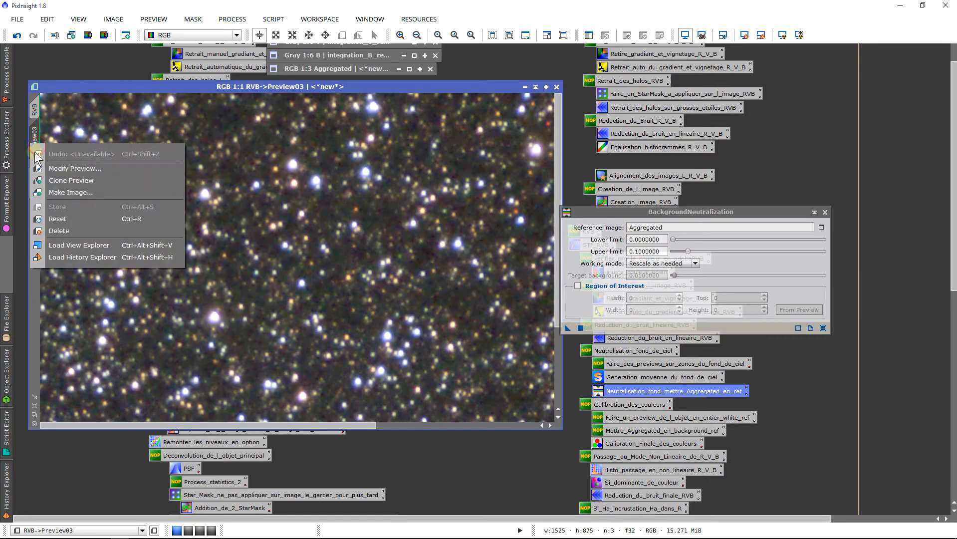
pyautogui.click(55, 230)
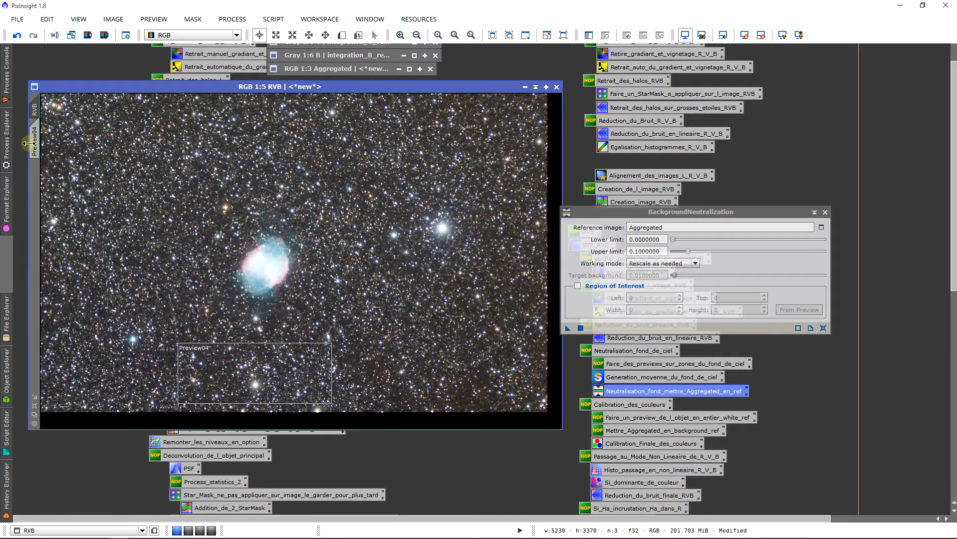
pyautogui.click(34, 143)
pyautogui.rightClick(35, 143)
pyautogui.click(56, 230)
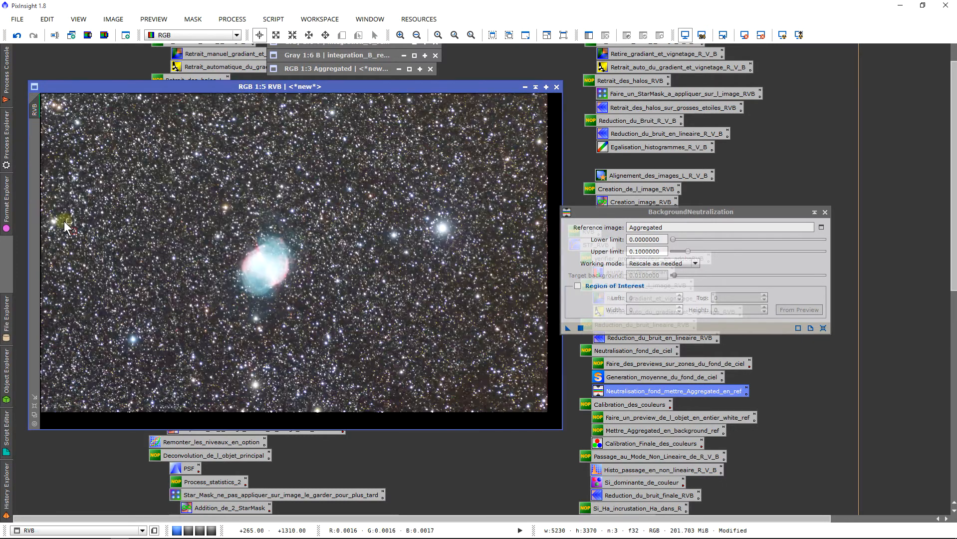
# Close BackgroundNeutralization and draw a preview on RVB that encloses the whole nebula
pyautogui.click(824, 212)
pyautogui.scroll(3, 400, 296)
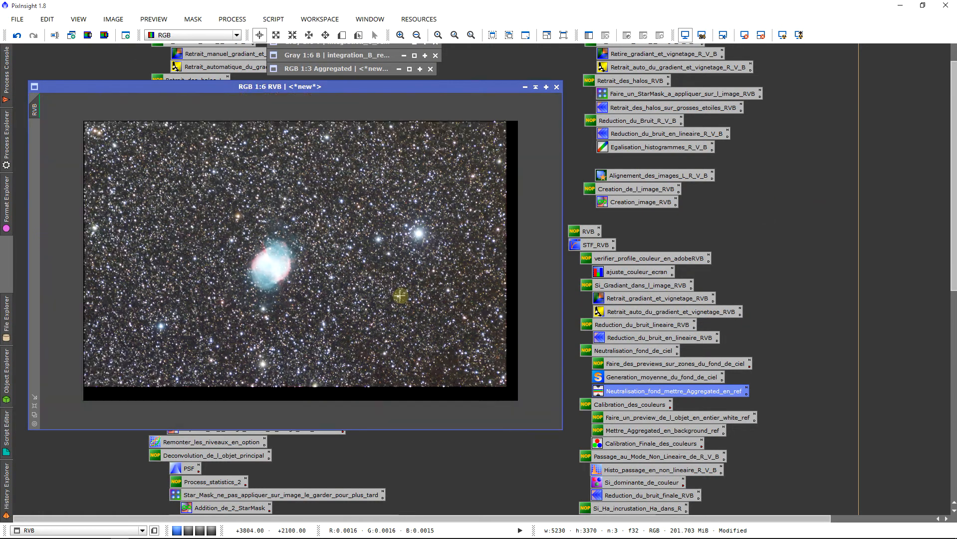
pyautogui.scroll(-3, 399, 296)
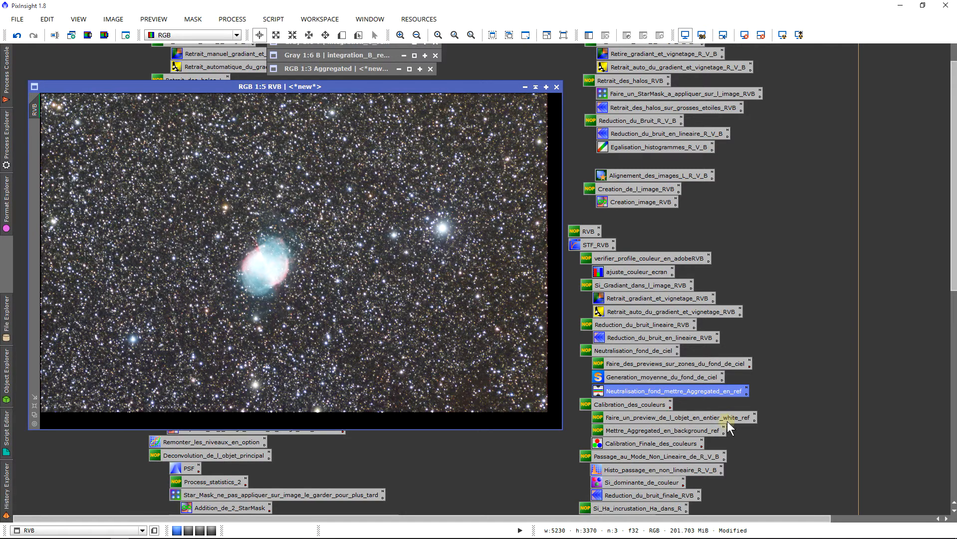
pyautogui.click(342, 35)
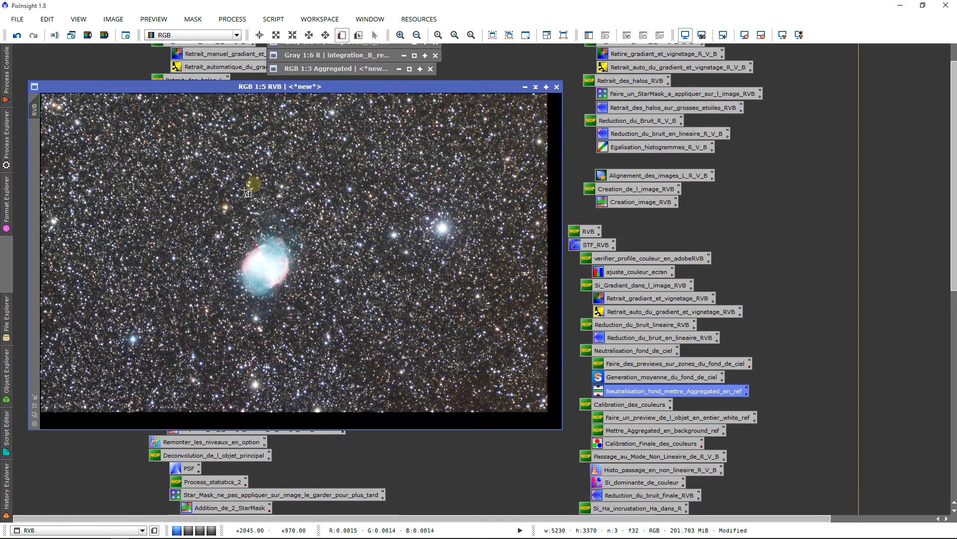
pyautogui.moveTo(215, 218); pyautogui.dragTo(315, 316)
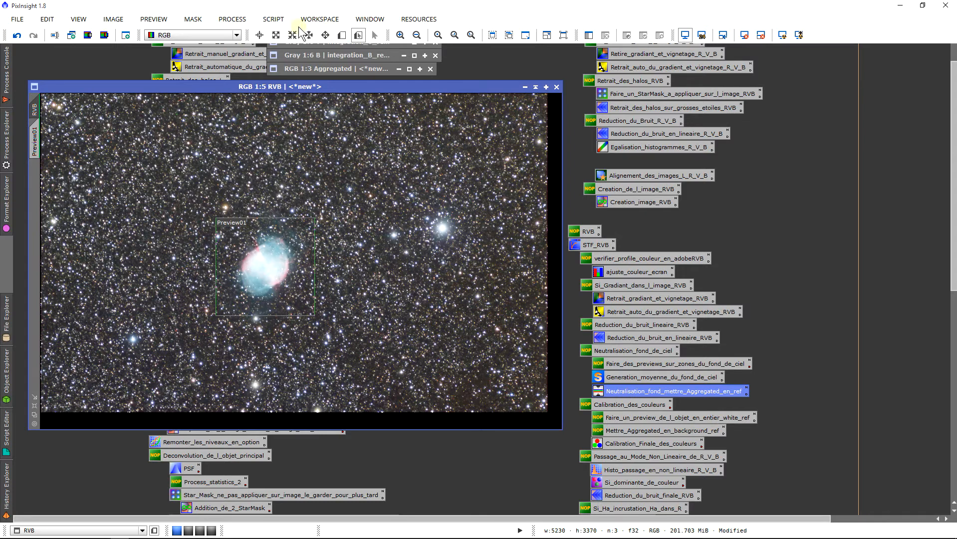
# Open the Calibration_Finale_des_couleurs process and set its white reference image to RVB->Preview01, with Aggregated as background reference
pyautogui.click(364, 70)
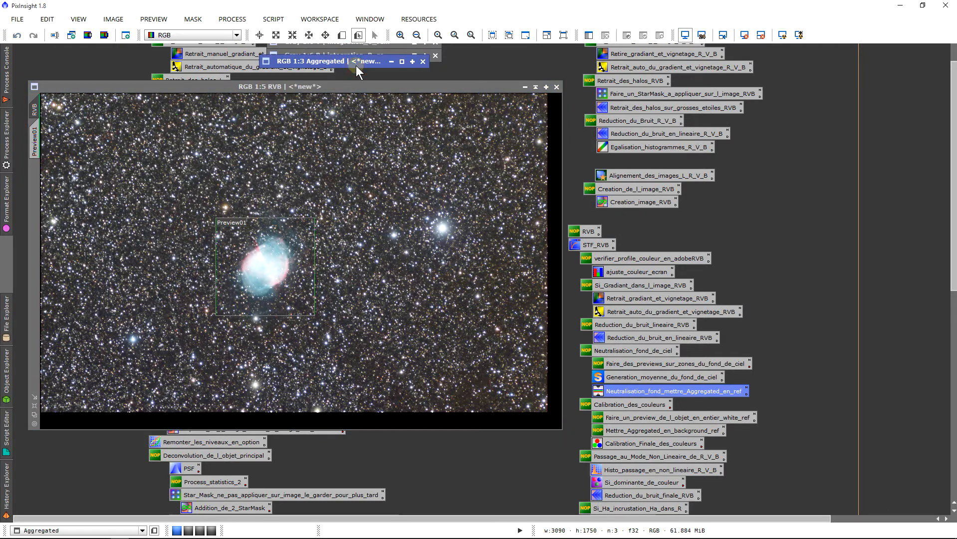
pyautogui.doubleClick(624, 444)
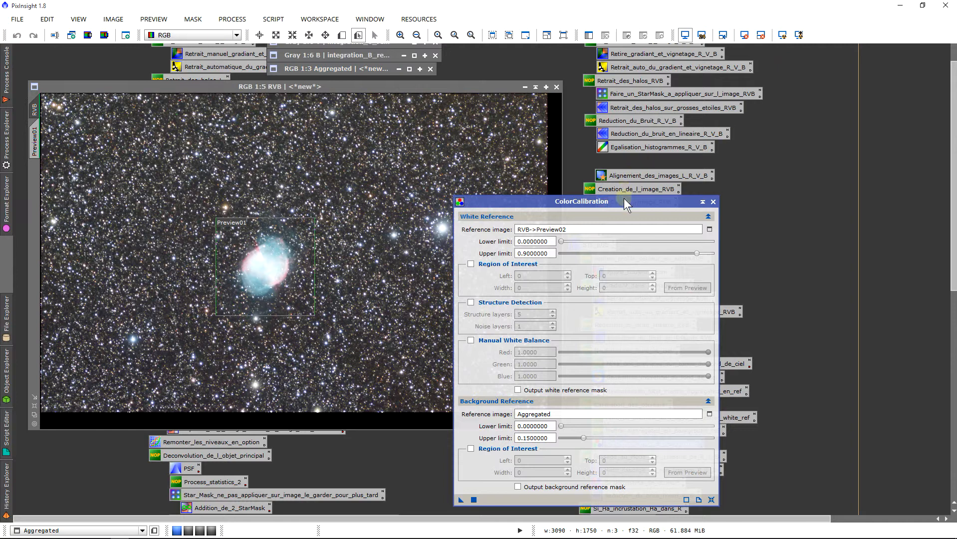
pyautogui.moveTo(624, 198); pyautogui.dragTo(716, 121)
pyautogui.tripleClick(625, 152)
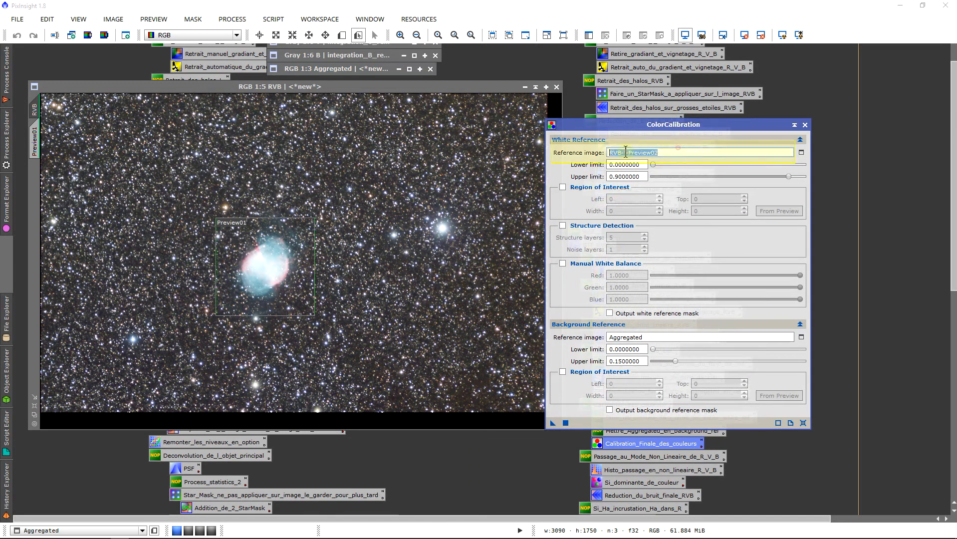
pyautogui.moveTo(678, 149); pyautogui.dragTo(642, 152)
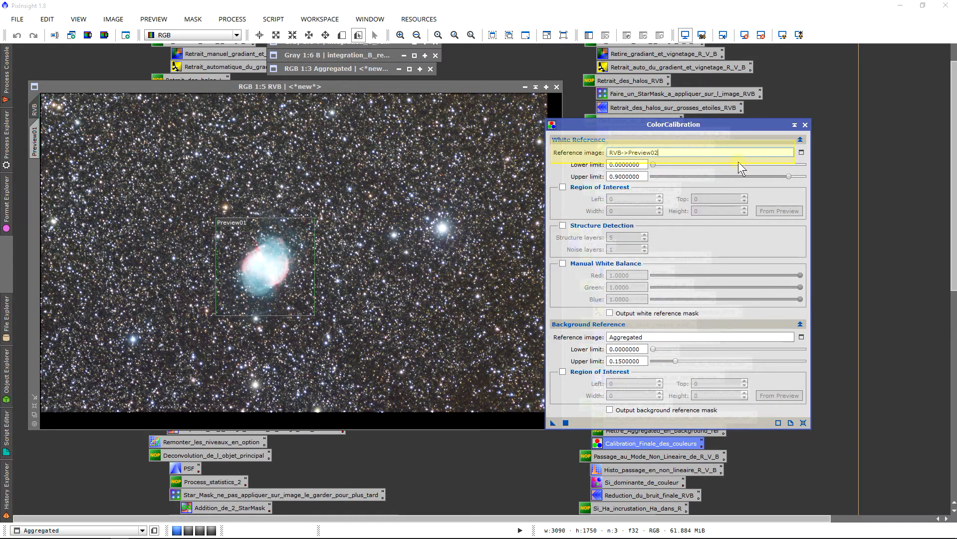
pyautogui.press('BackSpace')
pyautogui.write('1')
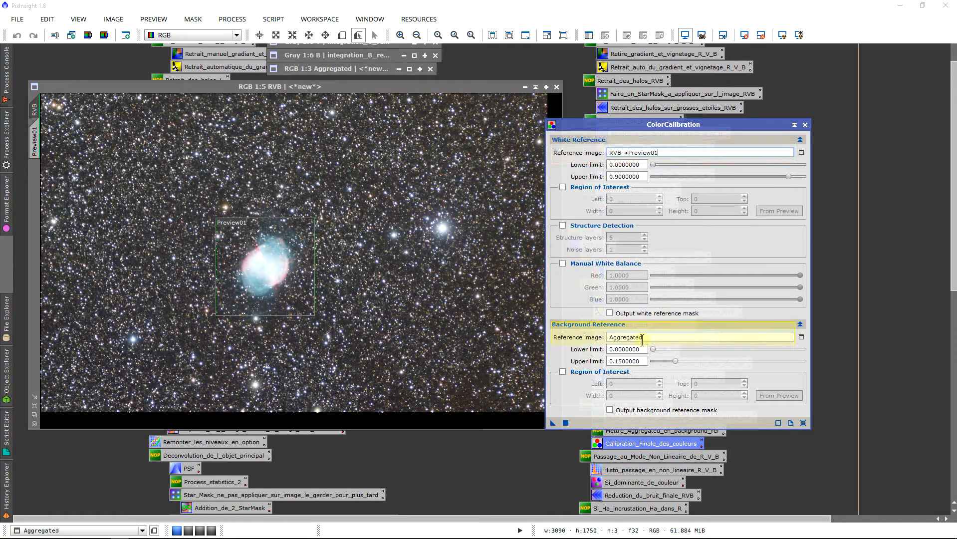
pyautogui.moveTo(642, 340); pyautogui.dragTo(616, 338)
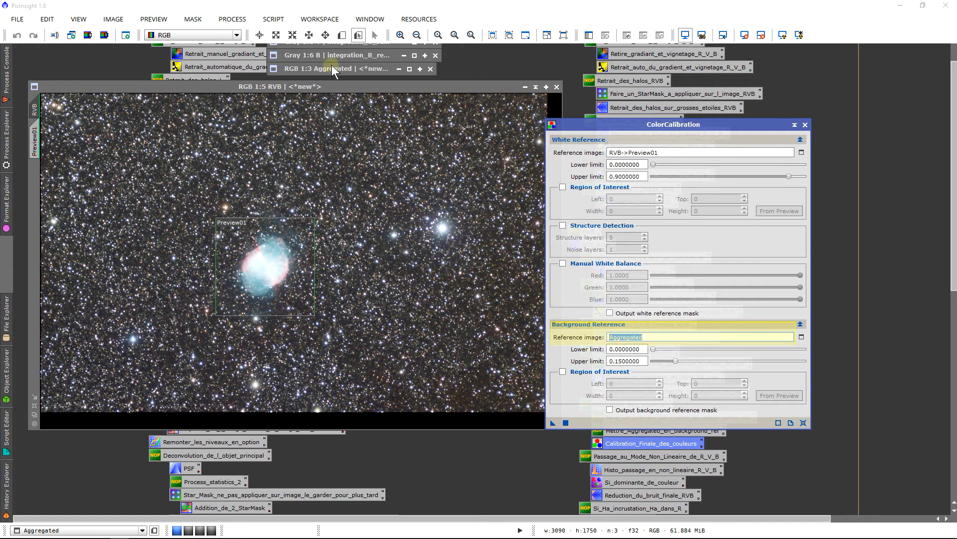
# Examine the sky background levels of RVB at 2:1 and set the background reference upper limit to 0.0017
pyautogui.click(417, 249)
pyautogui.scroll(1, 420, 268)
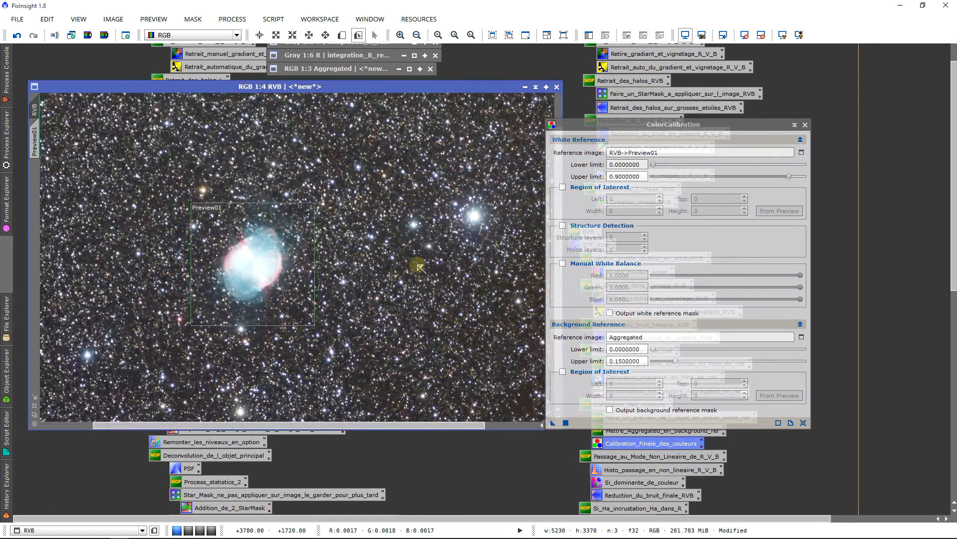
pyautogui.scroll(4, 420, 268)
pyautogui.moveTo(305, 425); pyautogui.dragTo(349, 434)
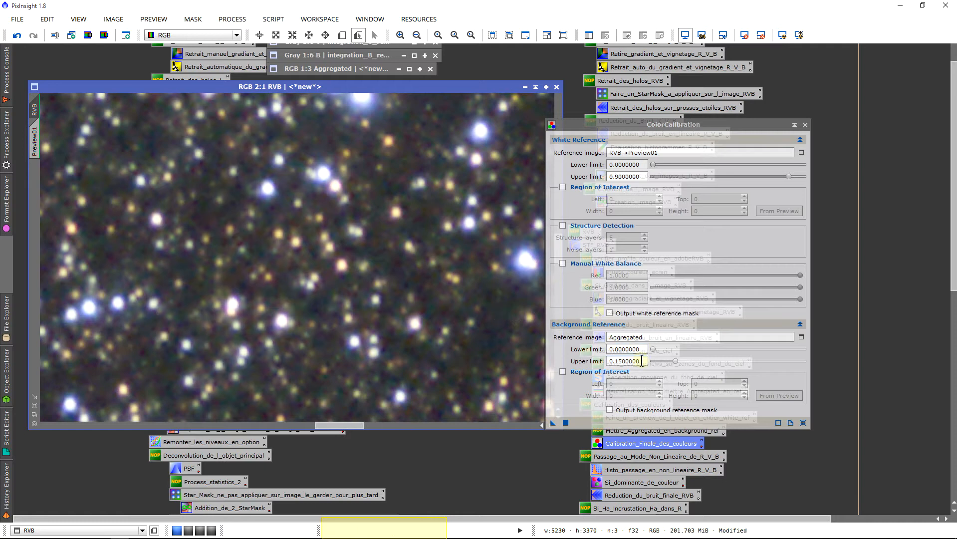
pyautogui.moveTo(642, 361); pyautogui.dragTo(627, 372)
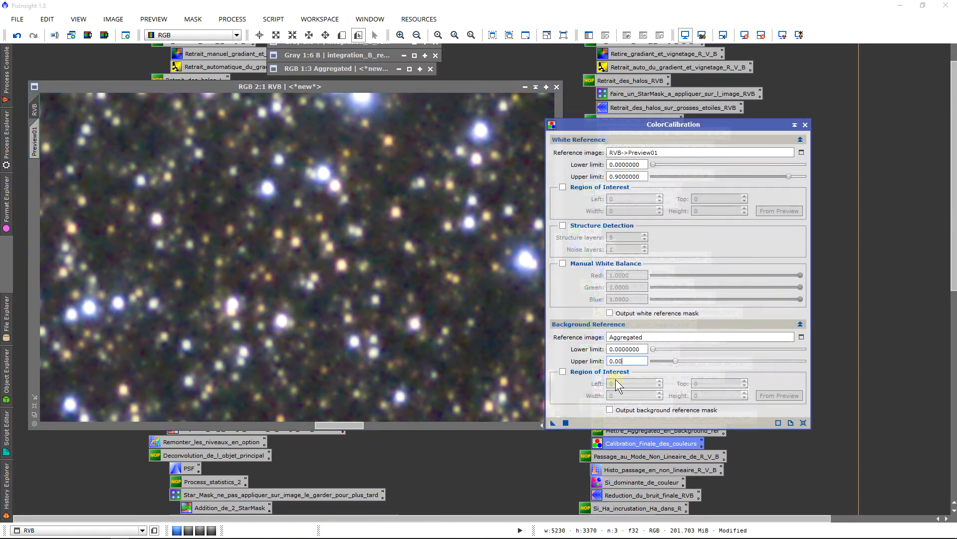
pyautogui.write('17000')
pyautogui.doubleClick(641, 349)
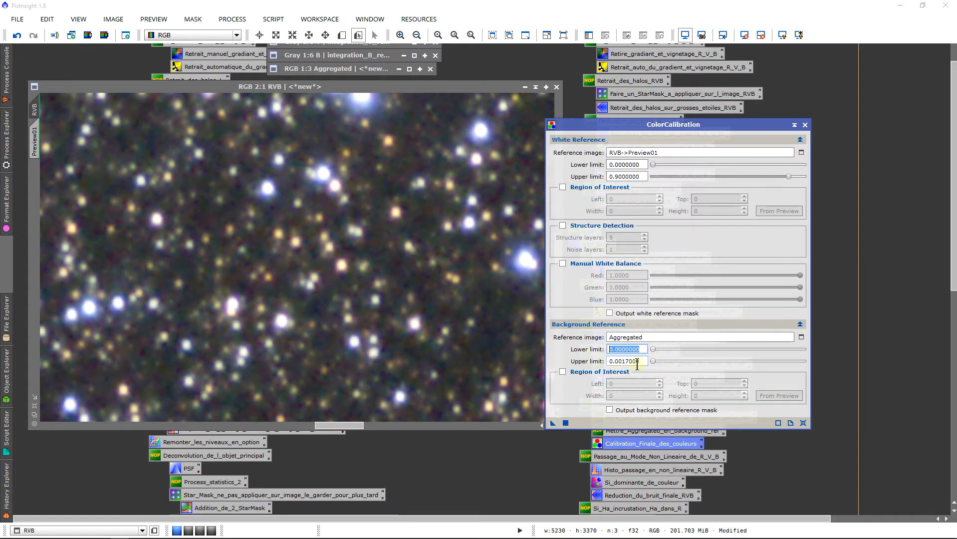
pyautogui.moveTo(640, 361); pyautogui.dragTo(622, 361)
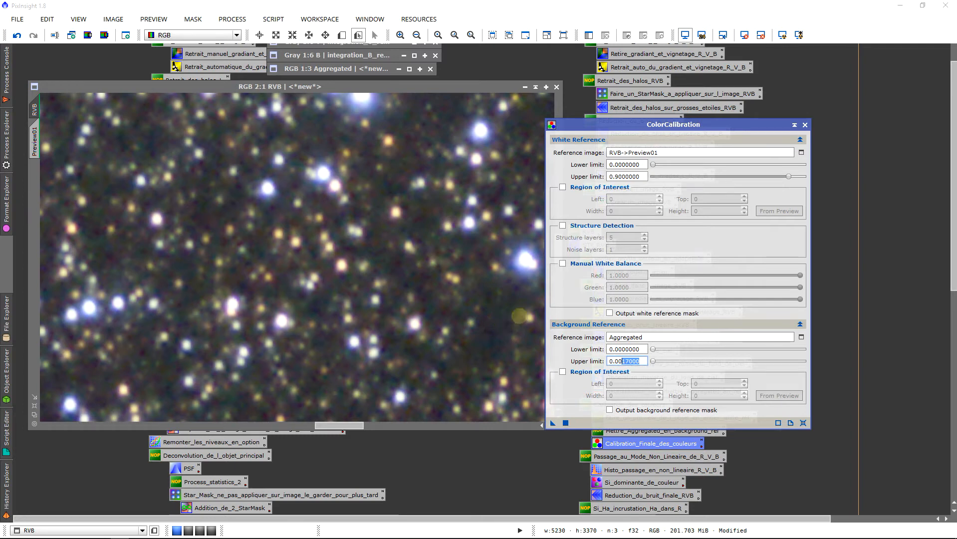
# Set the white reference lower limit to 0.002 and enable output of both the white and background reference masks
pyautogui.moveTo(643, 164); pyautogui.dragTo(626, 165)
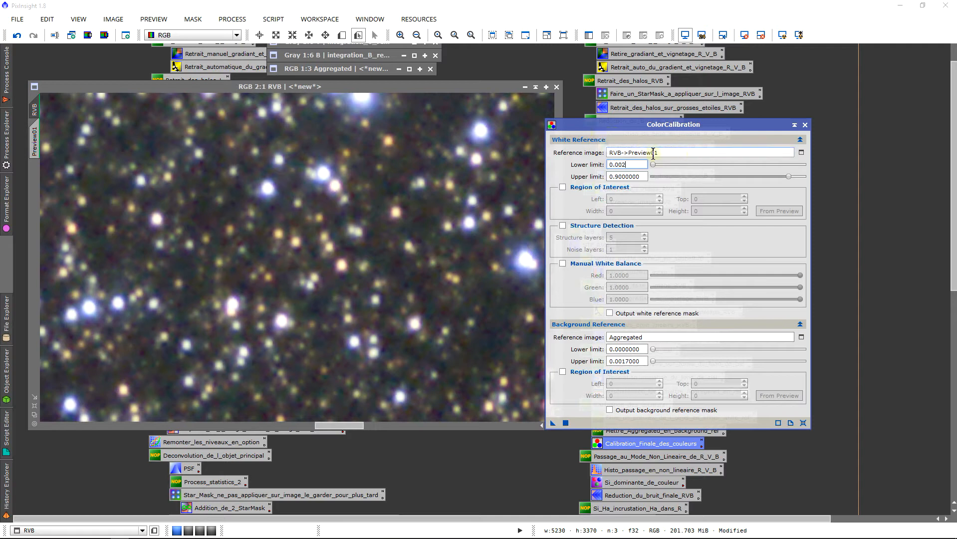
pyautogui.click(639, 160)
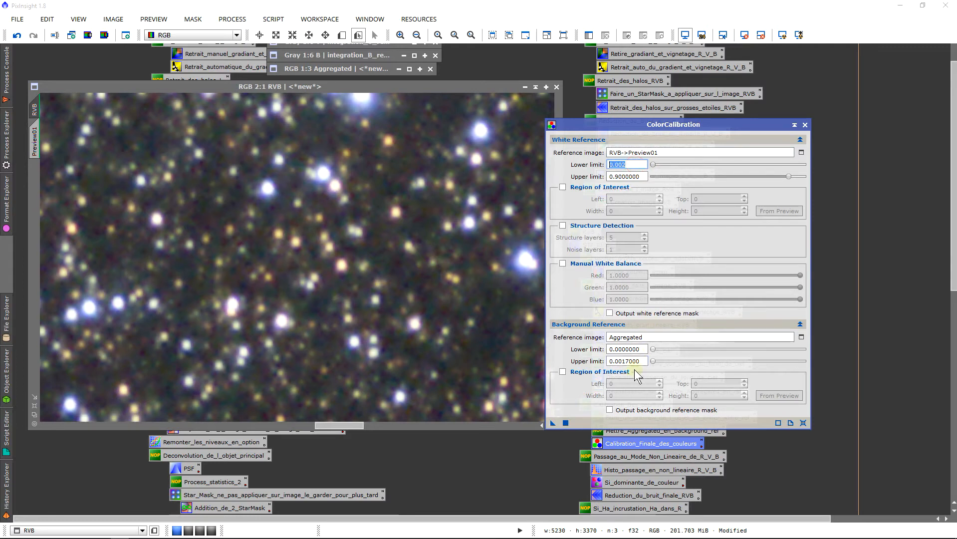
pyautogui.doubleClick(645, 361)
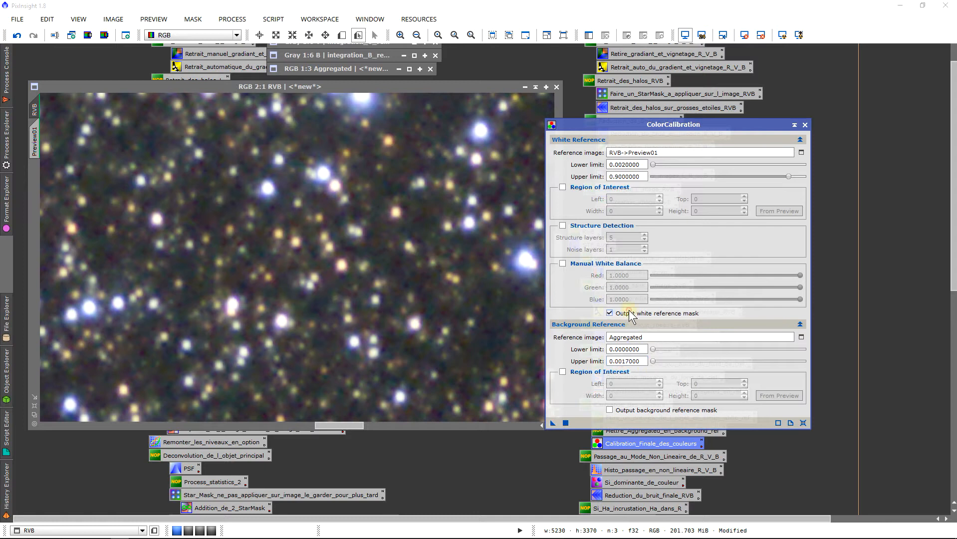
pyautogui.click(621, 414)
# Apply ColorCalibration to the RVB image and examine the resulting Aggregated_background mask up close
pyautogui.moveTo(550, 423); pyautogui.dragTo(319, 288)
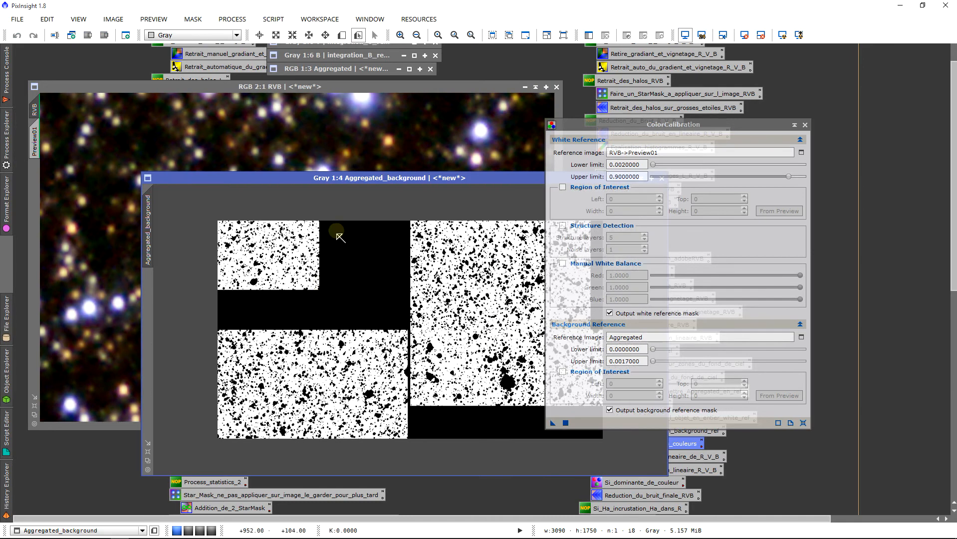
pyautogui.moveTo(360, 178); pyautogui.dragTo(255, 158)
pyautogui.scroll(5, 415, 353)
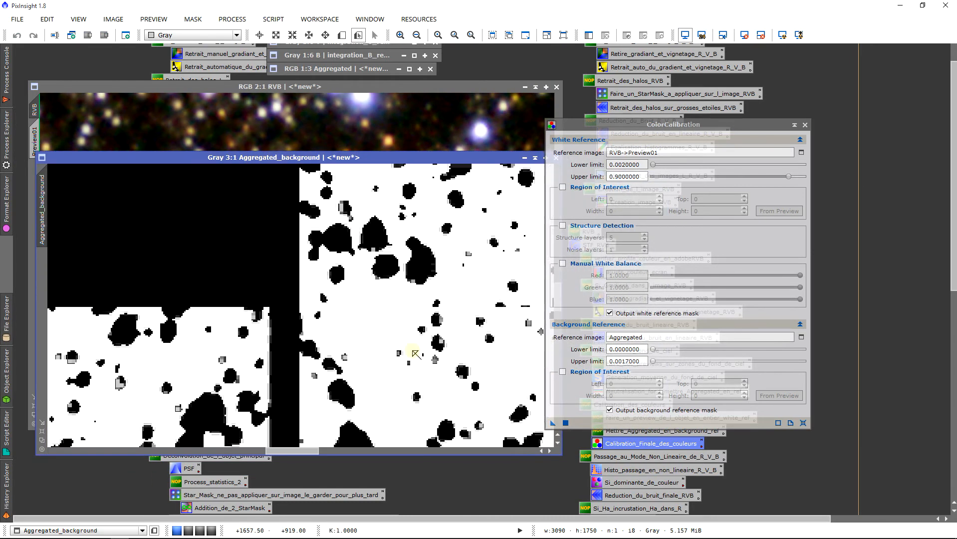
pyautogui.scroll(-3, 416, 353)
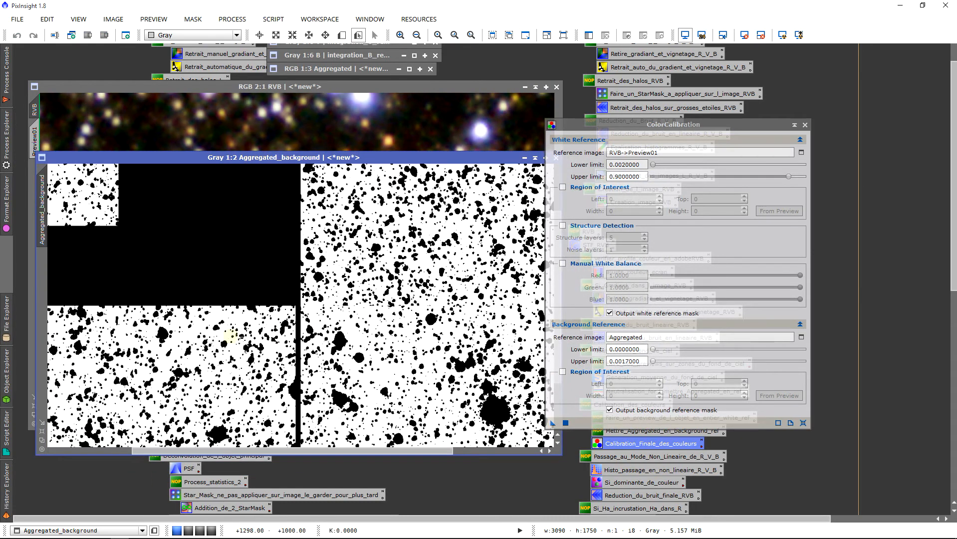
# Examine the sky and star areas of the Aggregated_background mask at different scales and close the mask
pyautogui.scroll(3, 438, 347)
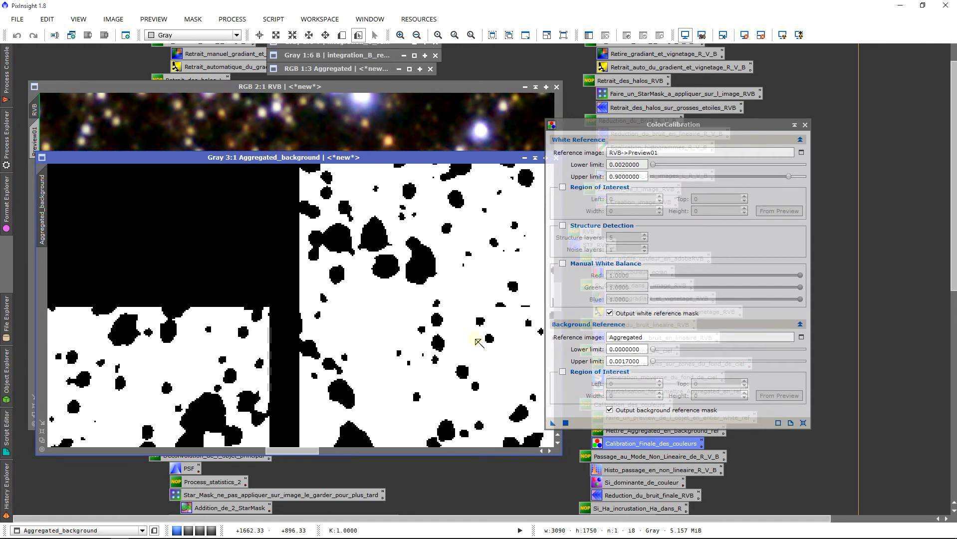
pyautogui.scroll(-4, 478, 341)
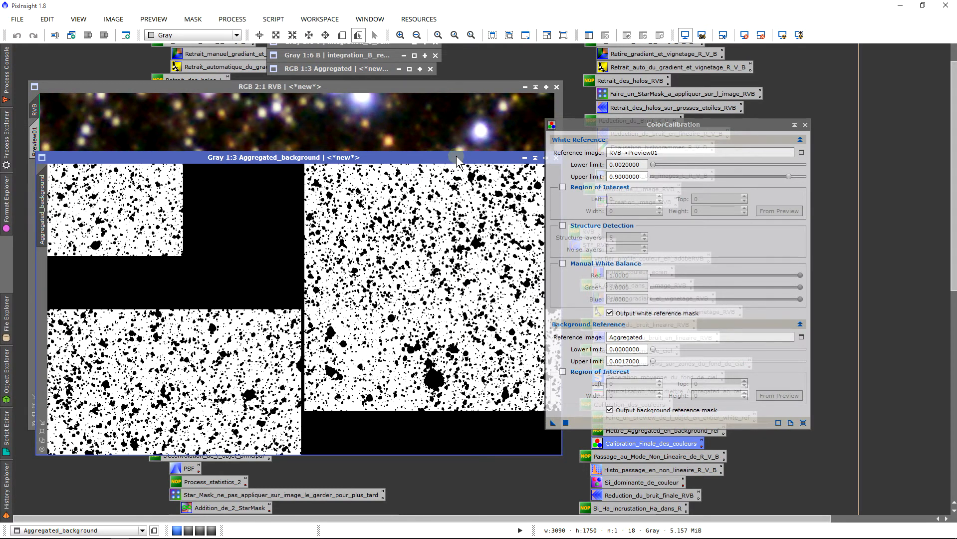
pyautogui.moveTo(456, 156); pyautogui.dragTo(357, 147)
pyautogui.click(458, 148)
pyautogui.scroll(-1, 323, 204)
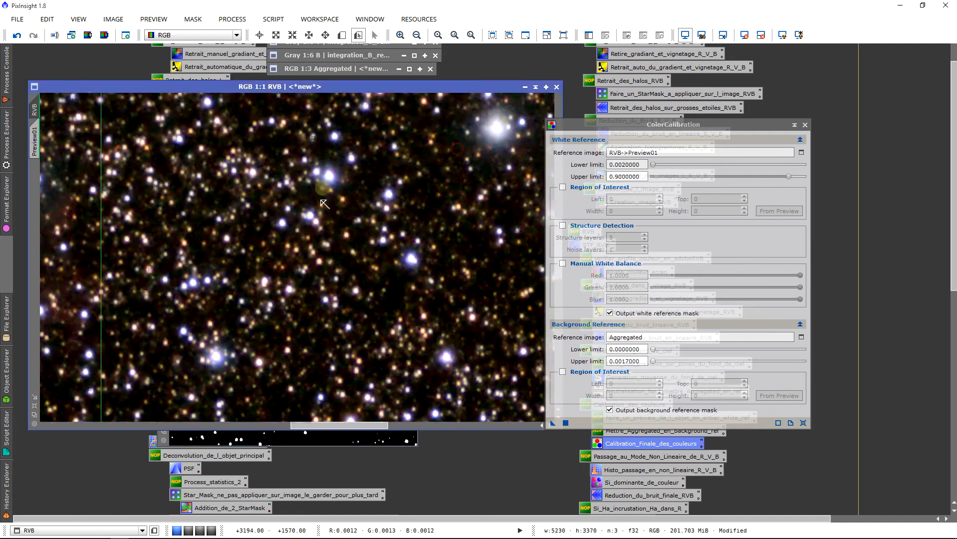
# Examine the nebula coverage in the RVB_Preview01_white mask and close the mask
pyautogui.scroll(1, 324, 204)
pyautogui.doubleClick(275, 437)
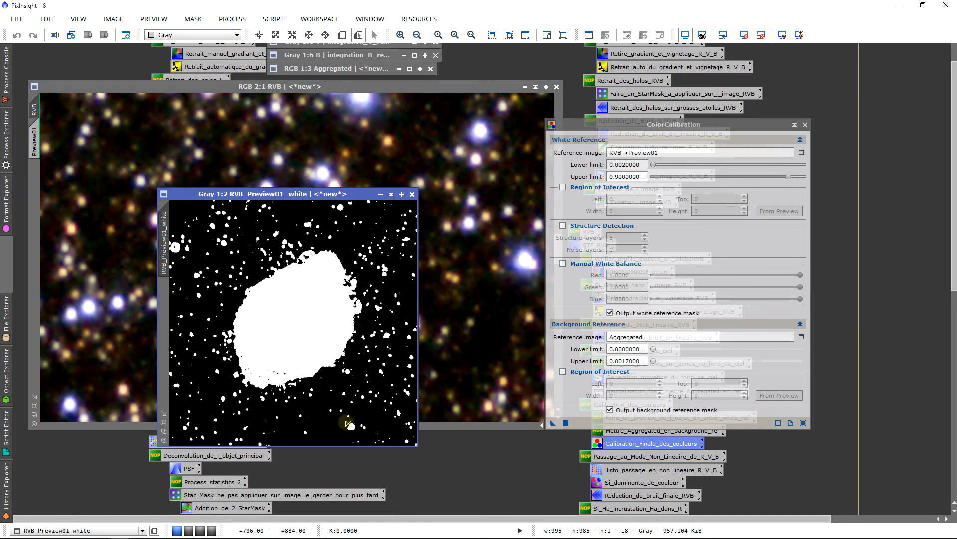
pyautogui.scroll(-1, 345, 412)
pyautogui.scroll(1, 339, 405)
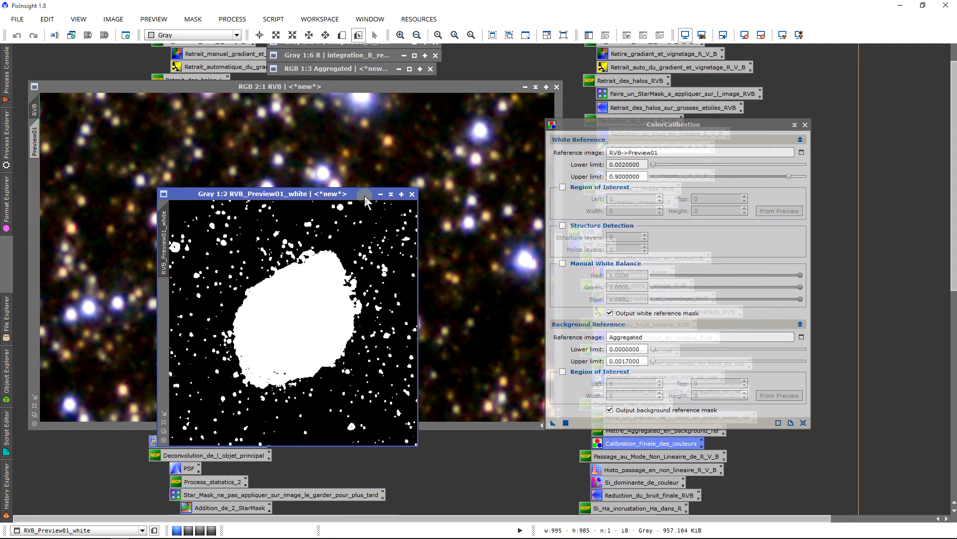
pyautogui.click(411, 194)
pyautogui.scroll(-5, 409, 210)
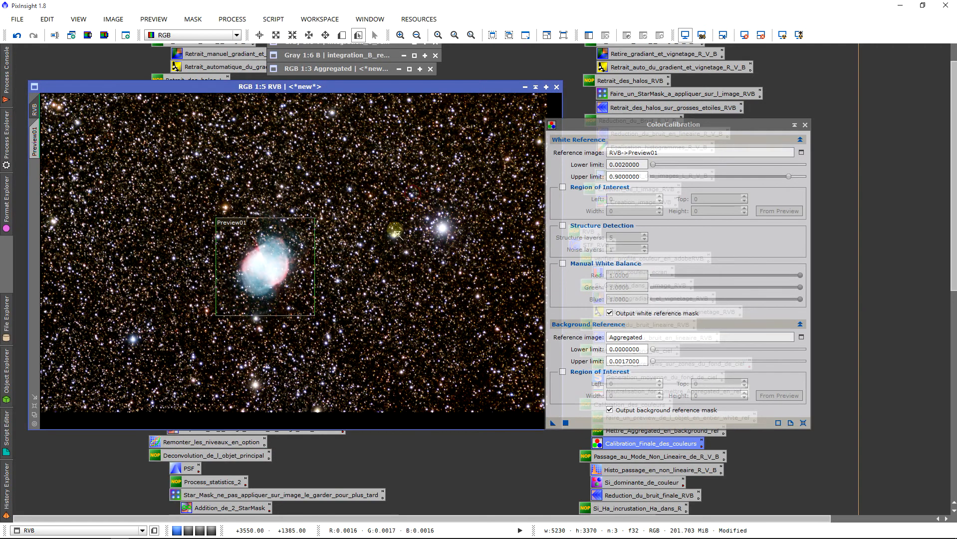
# Delete Preview01 from the RVB image and close ColorCalibration
pyautogui.rightClick(34, 139)
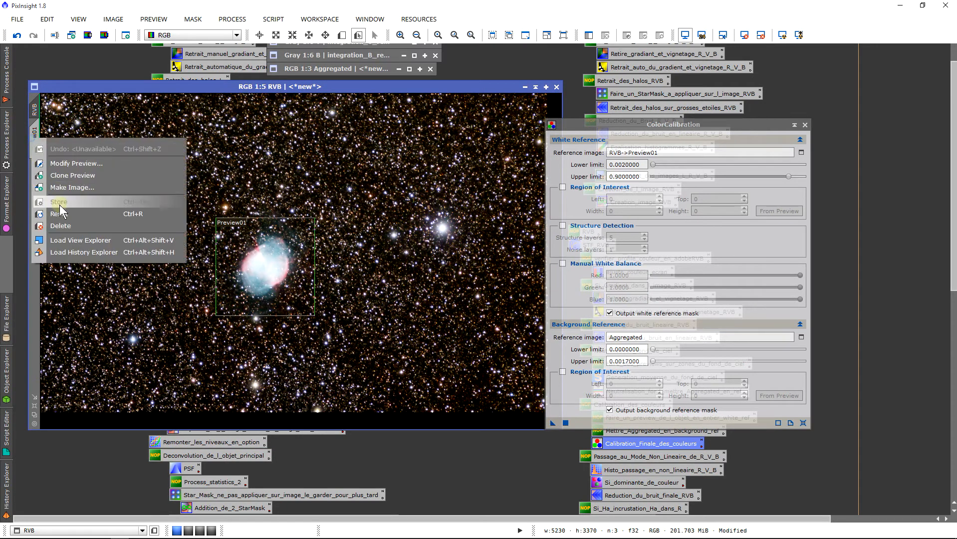
pyautogui.click(65, 226)
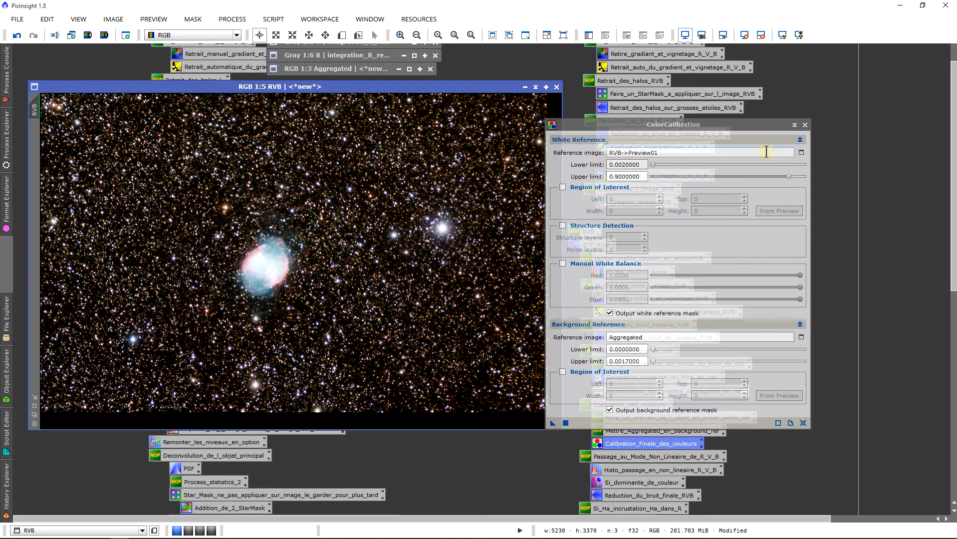
pyautogui.click(804, 124)
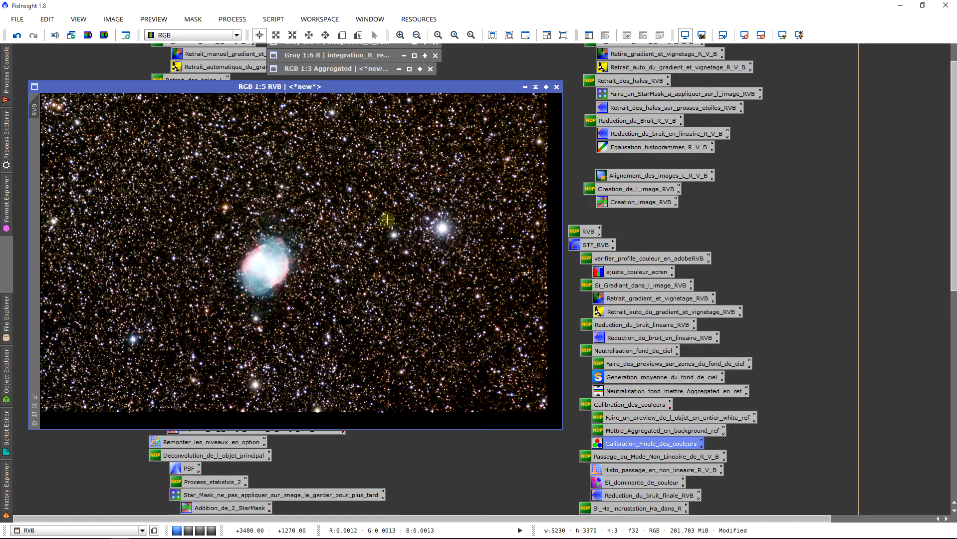
# Remove the screen stretch from RVB to show its linear data
pyautogui.click(743, 37)
pyautogui.scroll(1, 439, 280)
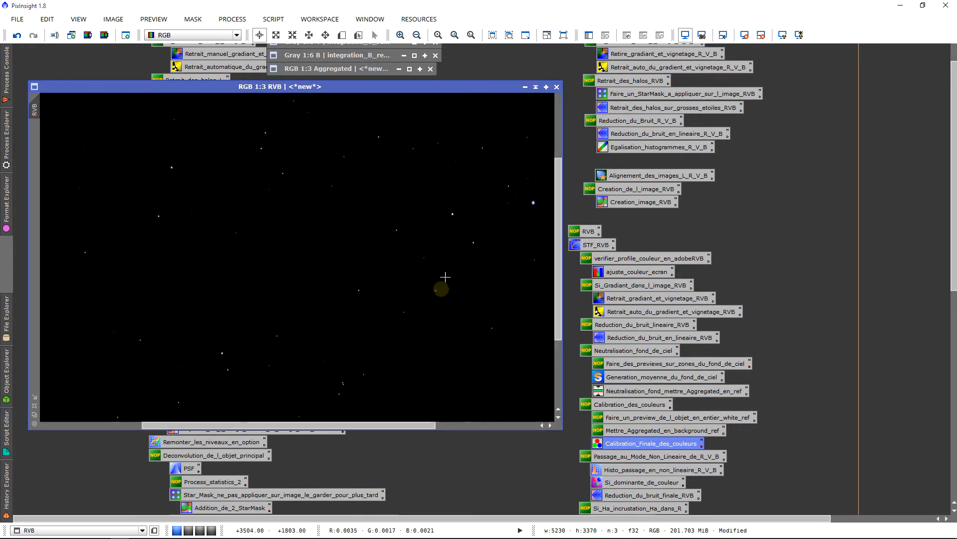
pyautogui.scroll(-1, 404, 306)
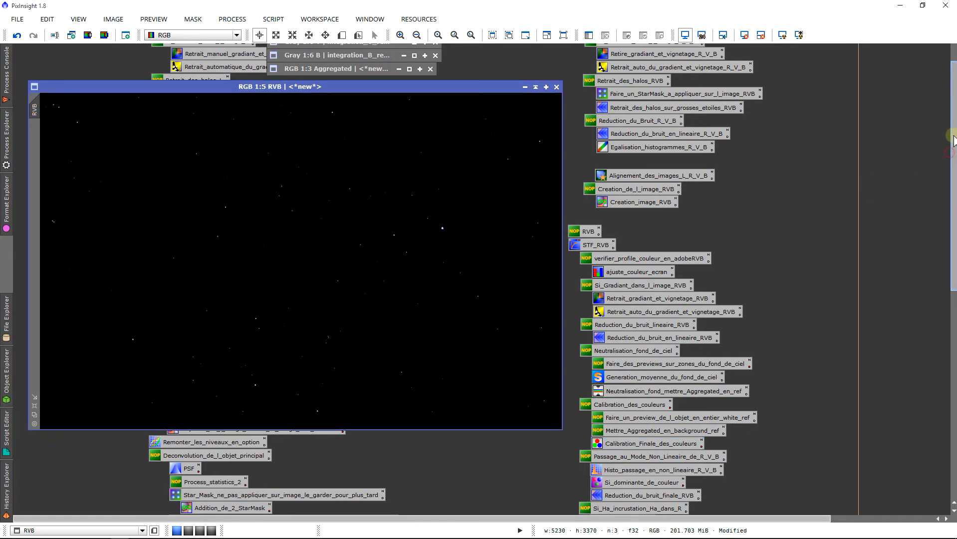
# Open the Histo_passage_en_non_lineaire_R_V_B process and select RVB as the view for its histogram
pyautogui.moveTo(953, 135); pyautogui.dragTo(952, 165)
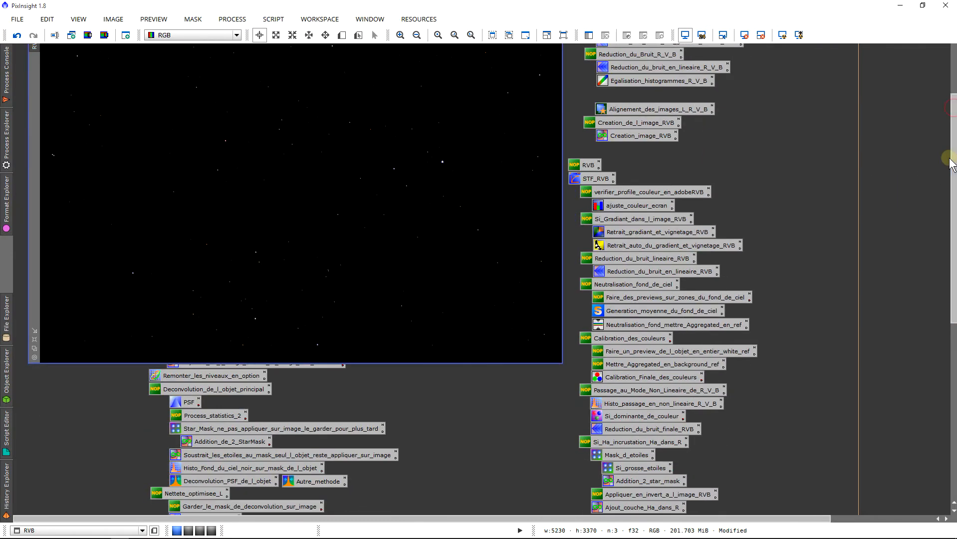
pyautogui.doubleClick(628, 401)
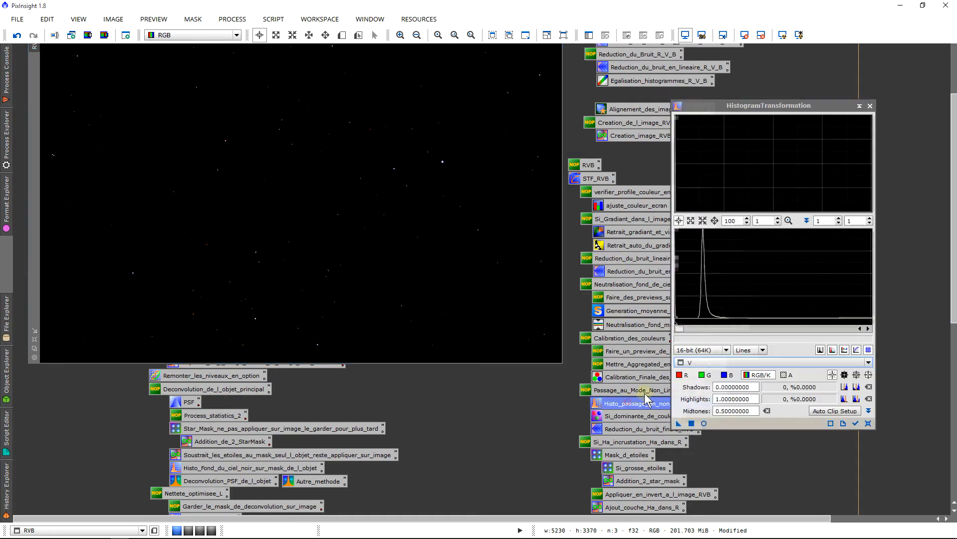
pyautogui.moveTo(953, 272); pyautogui.dragTo(950, 177)
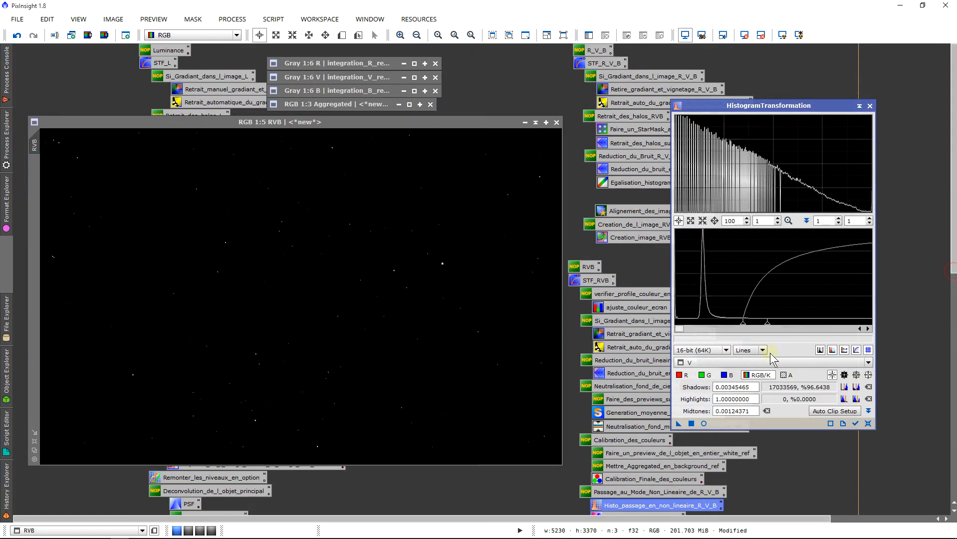
pyautogui.click(699, 362)
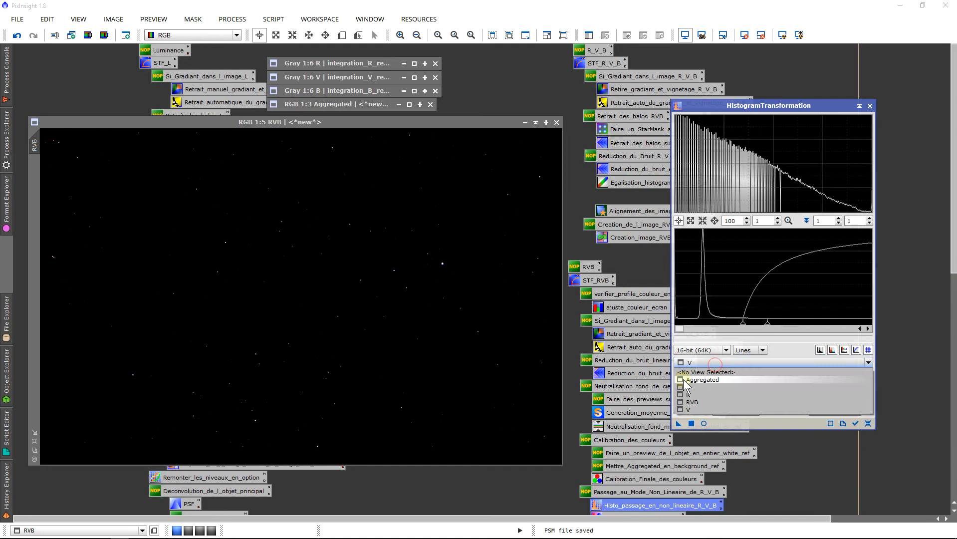
pyautogui.click(697, 405)
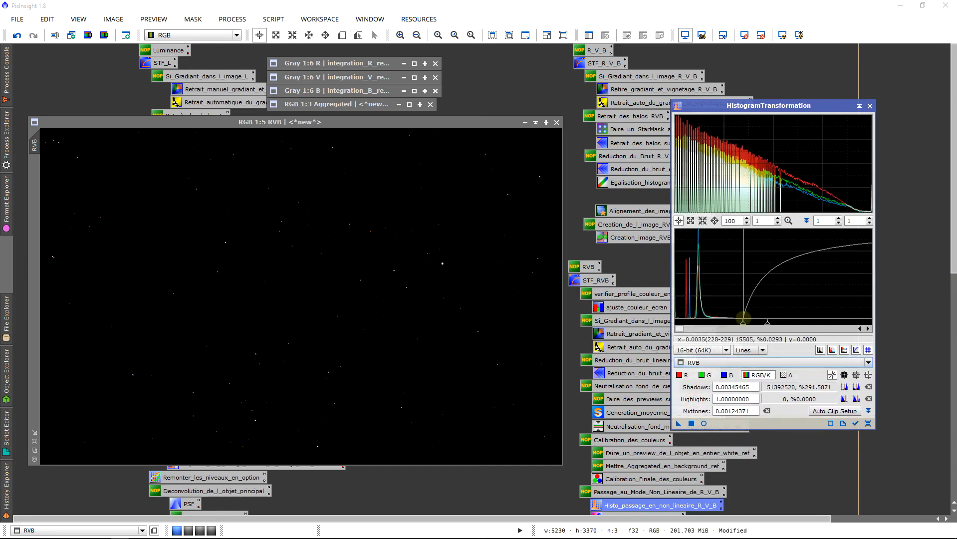
# Set the combined RGB/K shadows to about 0.00081 and open an enlarged real-time preview beside the histogram
pyautogui.moveTo(743, 322); pyautogui.dragTo(691, 332)
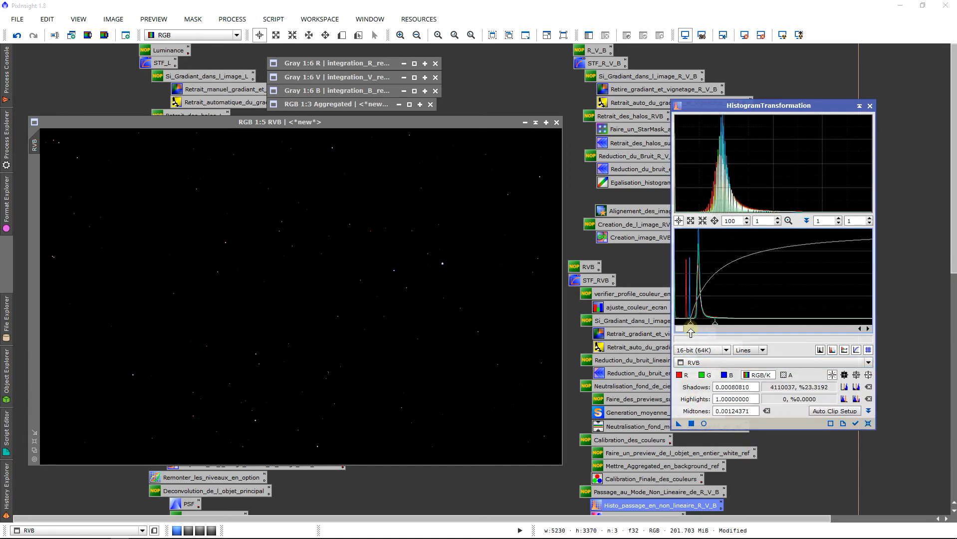
pyautogui.click(703, 424)
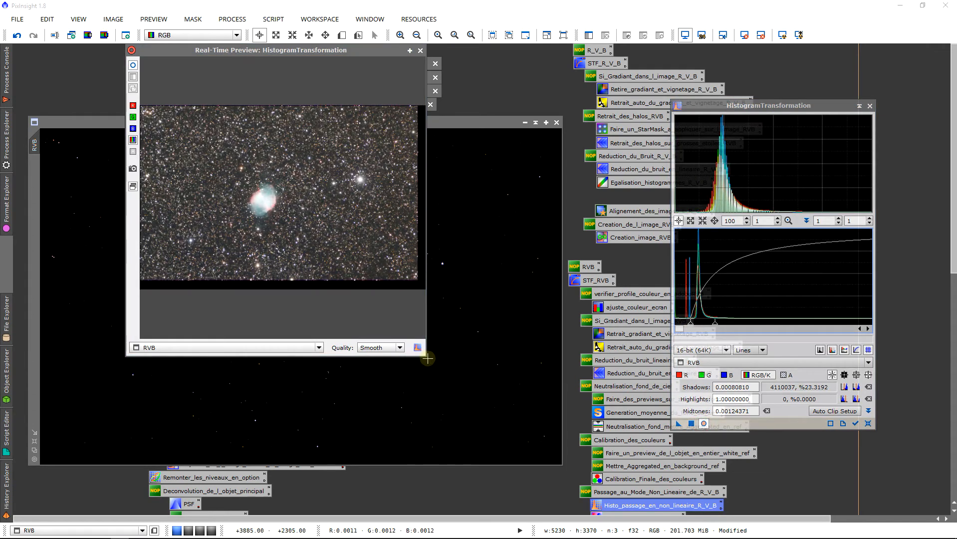
pyautogui.moveTo(427, 359); pyautogui.dragTo(572, 357)
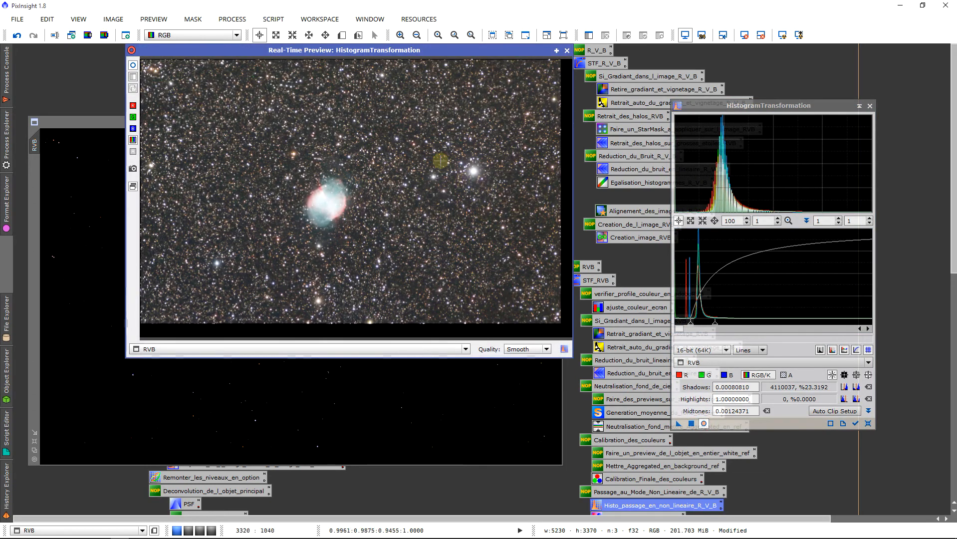
pyautogui.moveTo(506, 47); pyautogui.dragTo(415, 119)
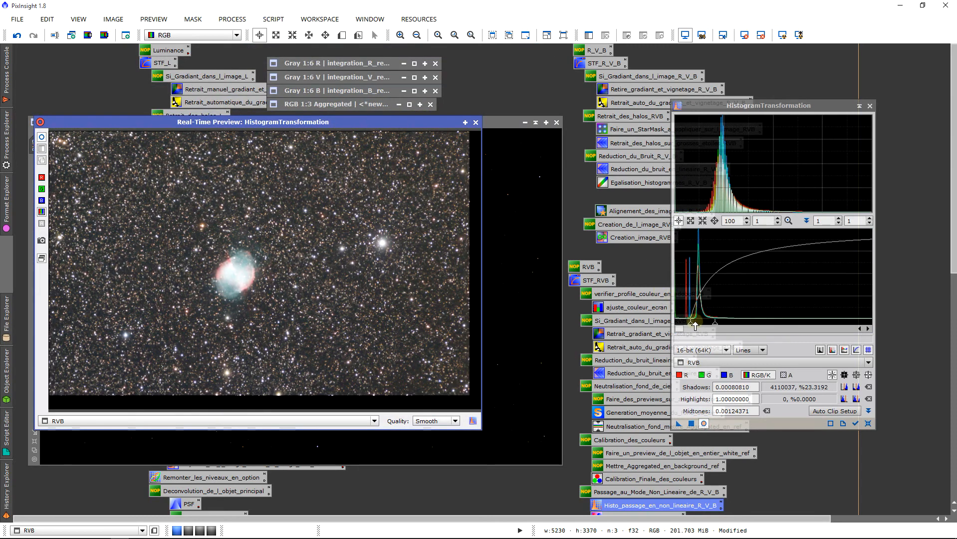
# Adjust the combined RGB/K stretch to shadows of about 0.00083 and midtones of about 0.00215
pyautogui.moveTo(696, 326); pyautogui.dragTo(743, 325)
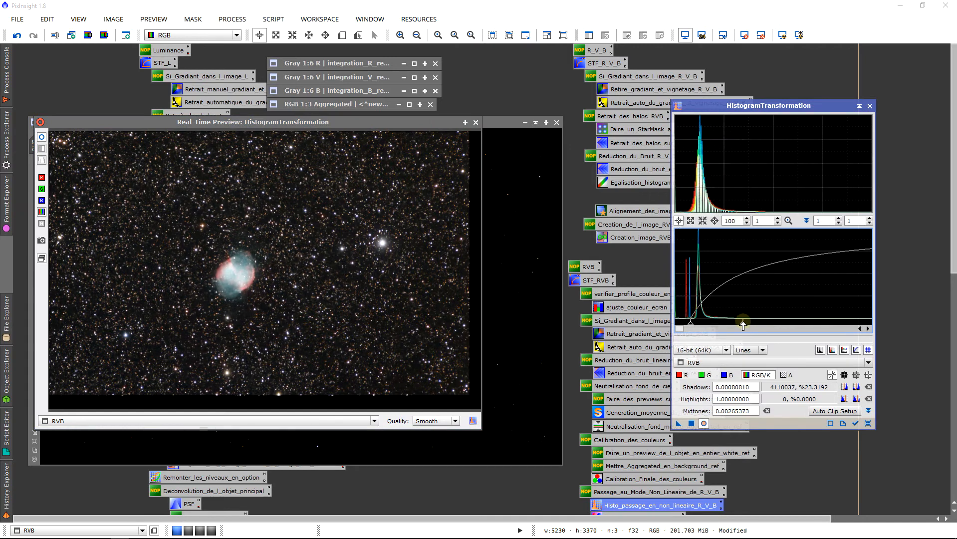
pyautogui.moveTo(691, 325); pyautogui.dragTo(693, 325)
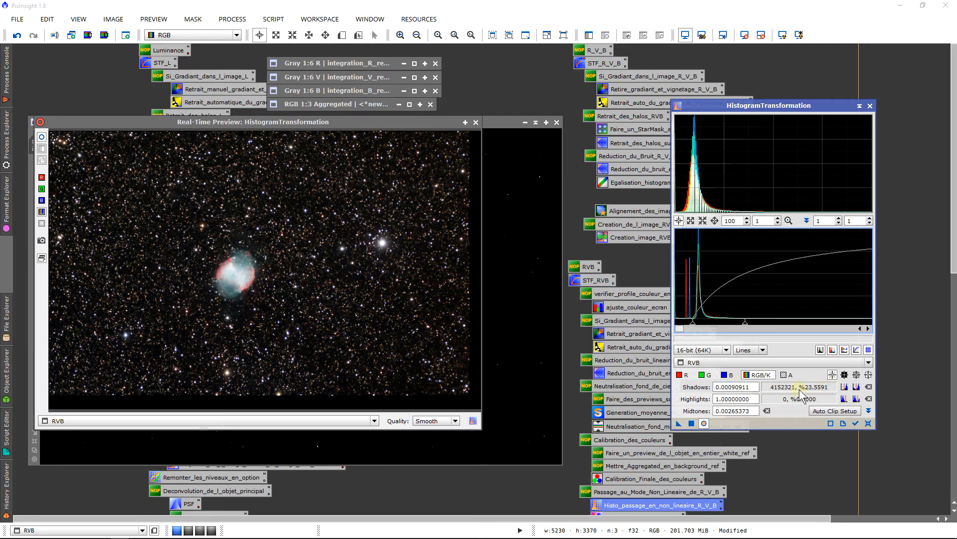
pyautogui.moveTo(476, 282); pyautogui.dragTo(479, 319)
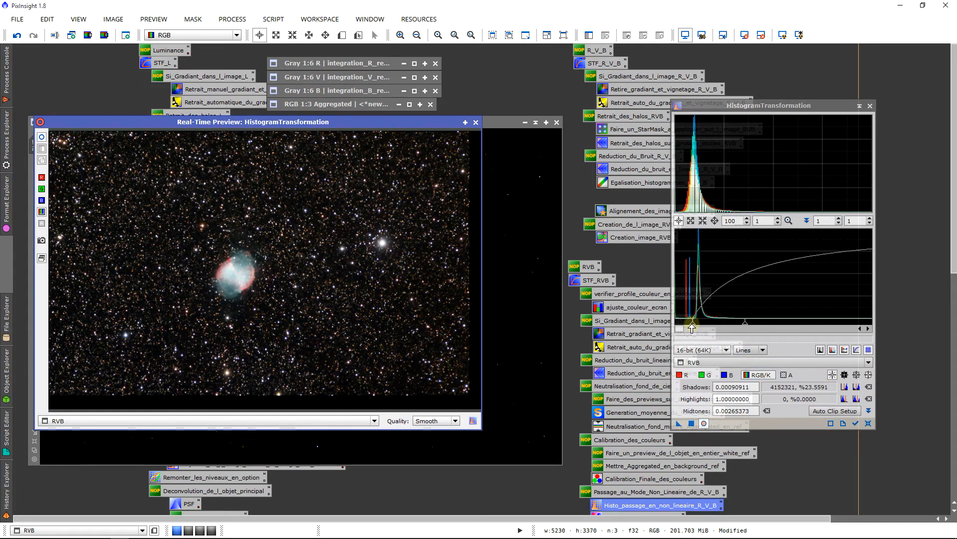
pyautogui.moveTo(691, 327); pyautogui.dragTo(734, 326)
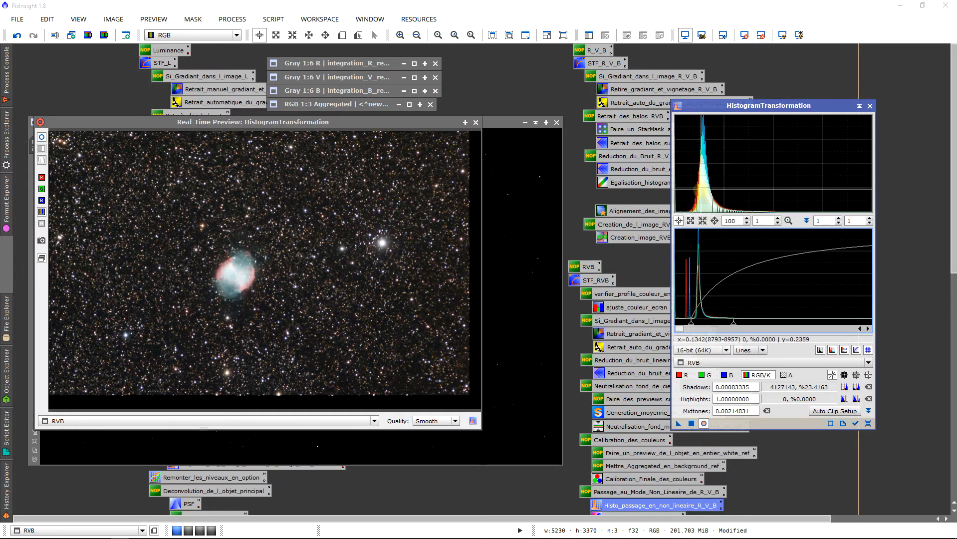
# Set the red channel's midtones to about 0.4954, close the real-time preview and apply the histogram transformation to RVB
pyautogui.click(679, 375)
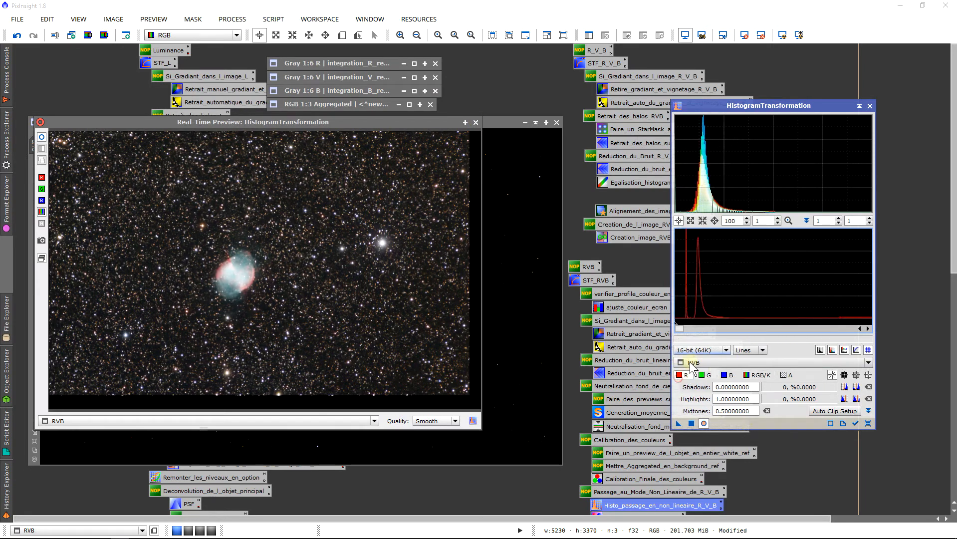
pyautogui.moveTo(677, 328)
pyautogui.mouseDown()
pyautogui.moveTo(768, 332)
pyautogui.moveTo(798, 322)
pyautogui.moveTo(711, 324)
pyautogui.mouseUp()
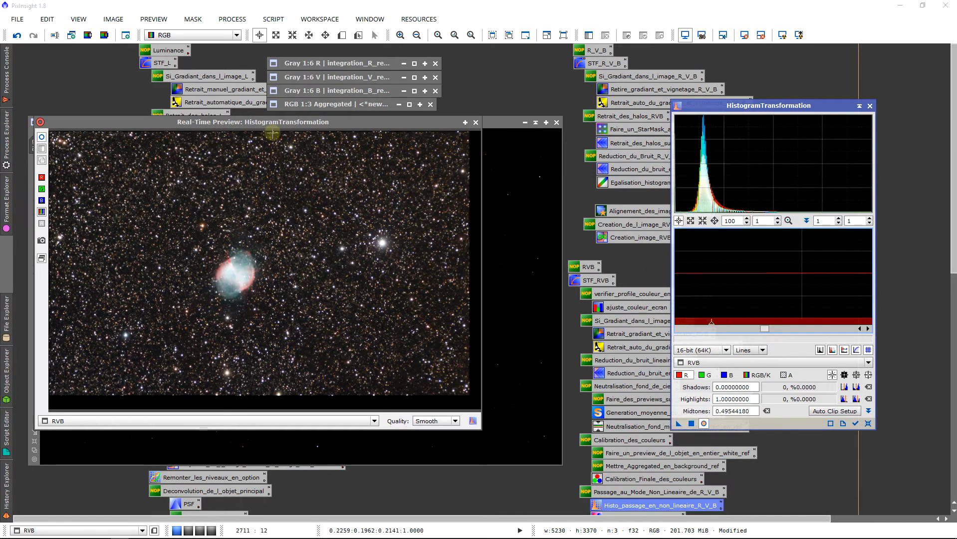
pyautogui.click(478, 125)
pyautogui.click(746, 375)
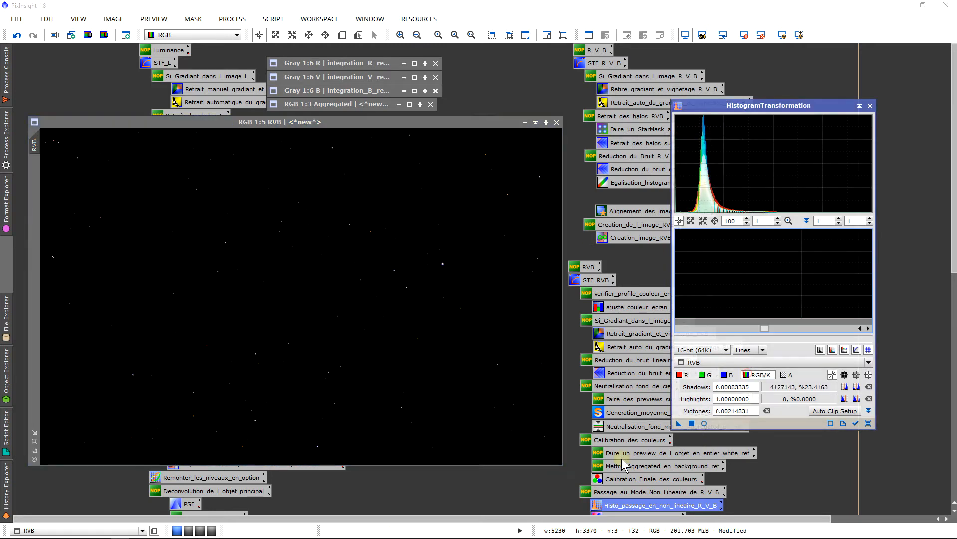
pyautogui.moveTo(679, 423); pyautogui.dragTo(292, 327)
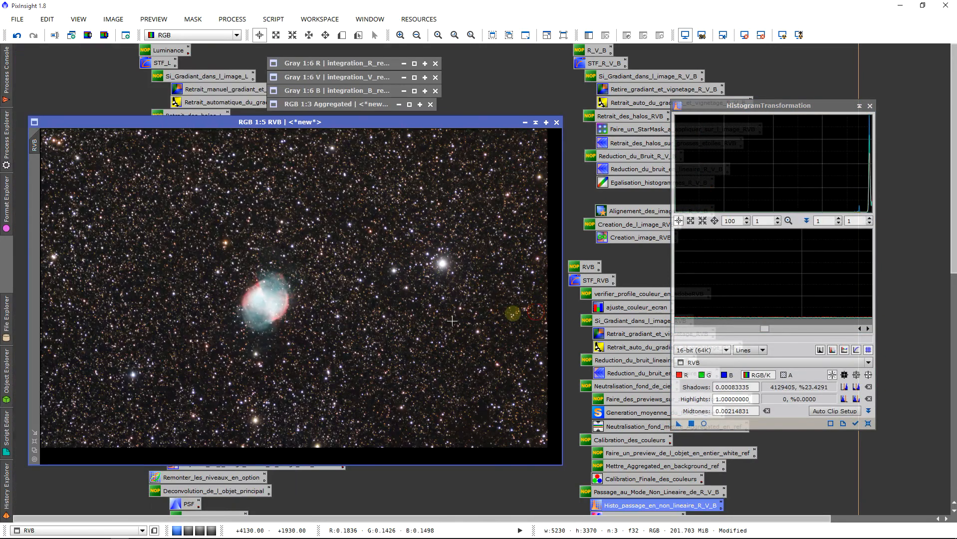
# Examine the nebula and star colours of the stretched RVB image at several scales, and close HistogramTransformation
pyautogui.scroll(-5, 449, 325)
pyautogui.scroll(1, 266, 357)
pyautogui.scroll(1, 263, 358)
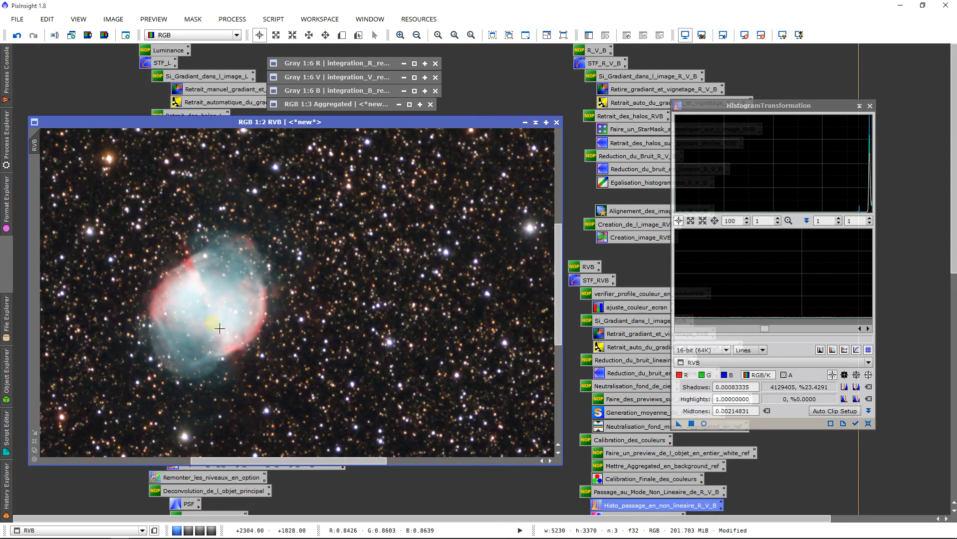
pyautogui.moveTo(254, 460); pyautogui.dragTo(222, 461)
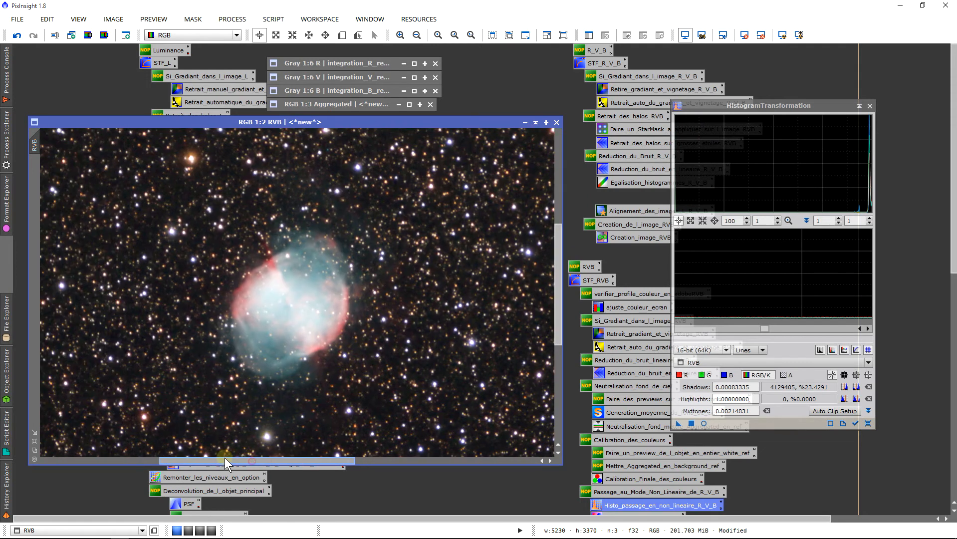
pyautogui.scroll(-1, 276, 357)
pyautogui.scroll(-1, 276, 357)
pyautogui.scroll(1, 275, 362)
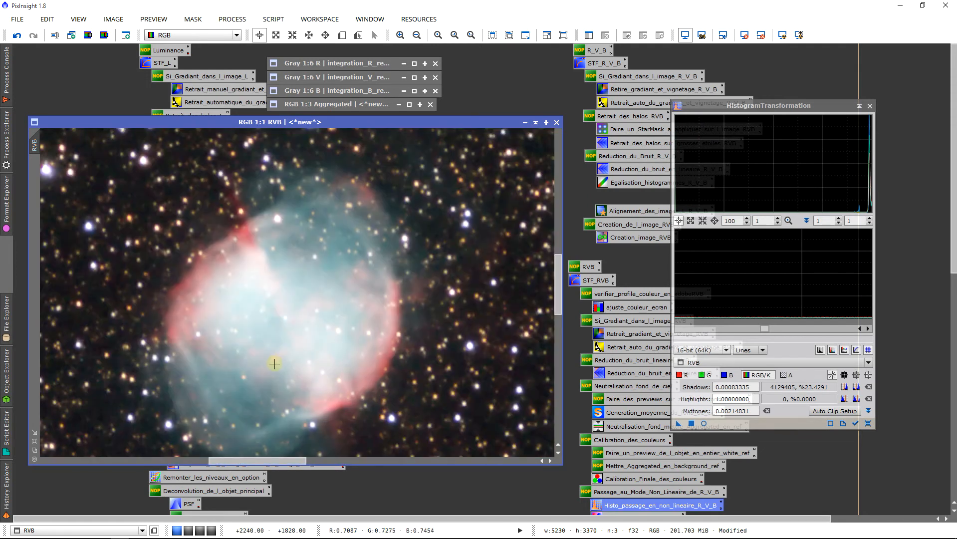
pyautogui.scroll(5, 274, 364)
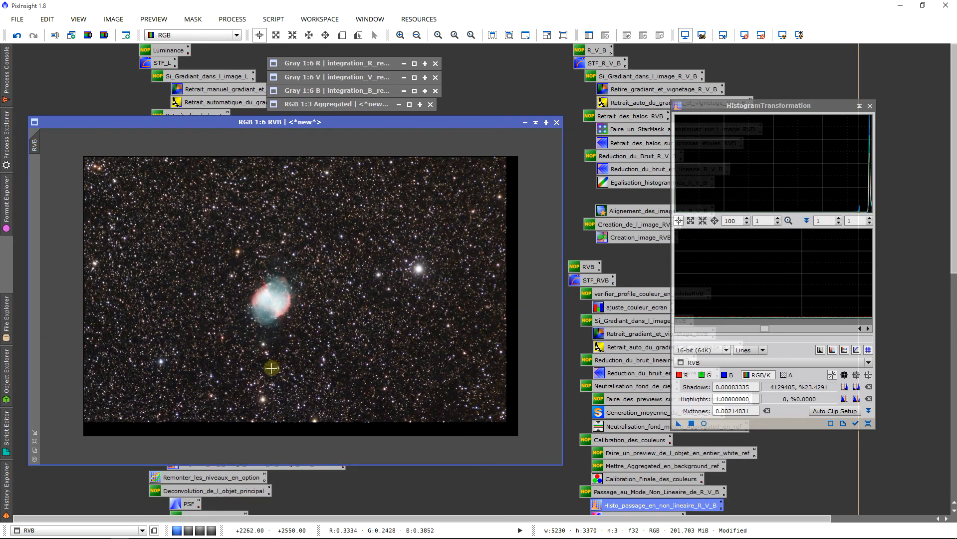
pyautogui.scroll(-8, 271, 368)
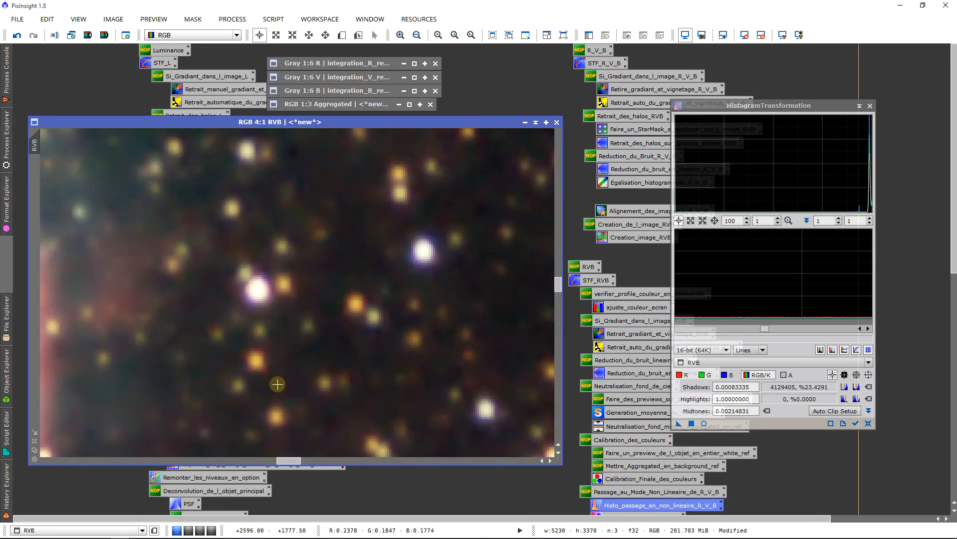
pyautogui.scroll(7, 277, 384)
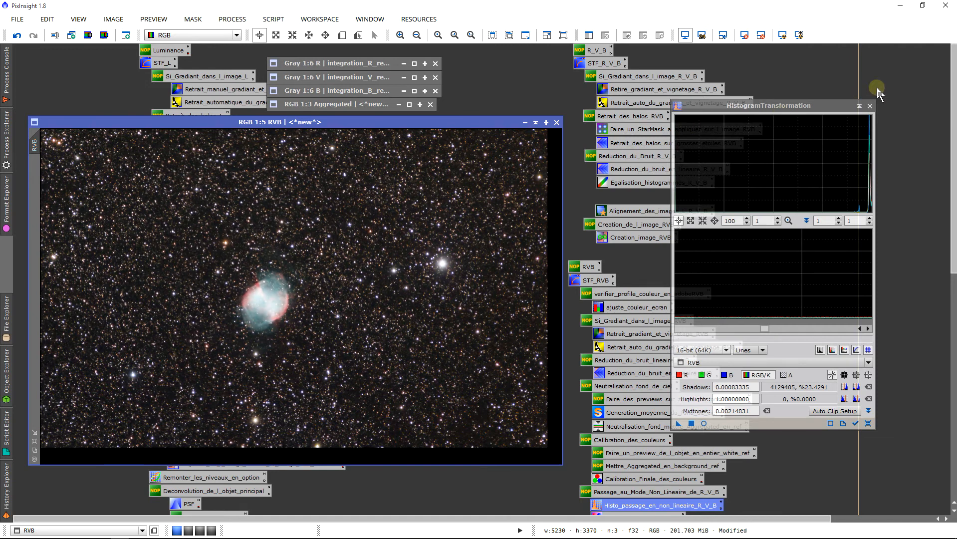
pyautogui.click(870, 105)
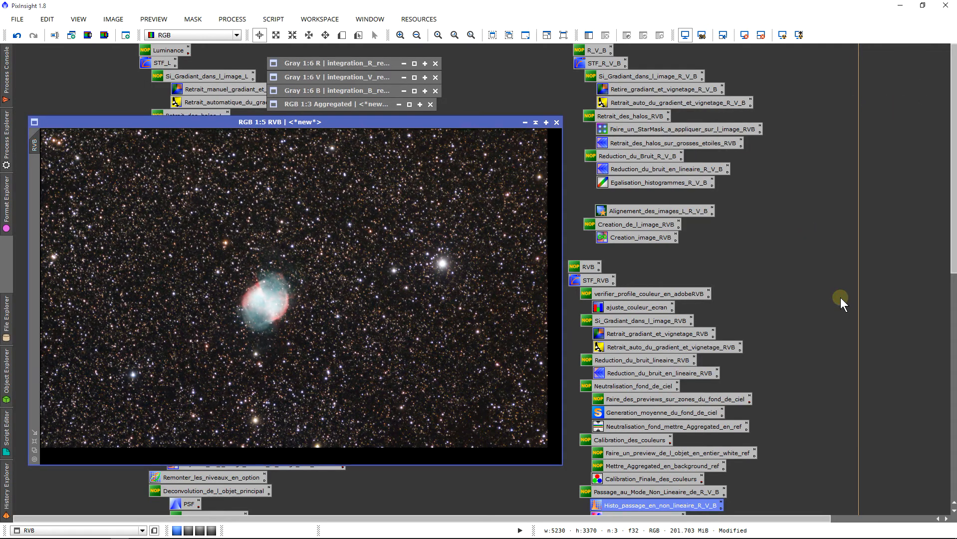
# Remove the green cast from RVB by applying SCNR with Average Neutral protection, amount 1.00 and lightness preserved
pyautogui.scroll(-3, 743, 350)
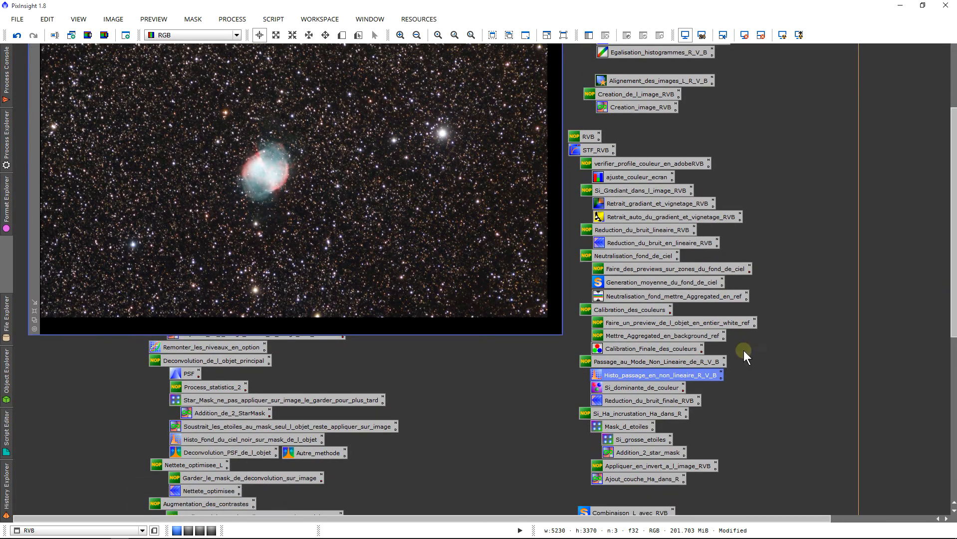
pyautogui.doubleClick(630, 389)
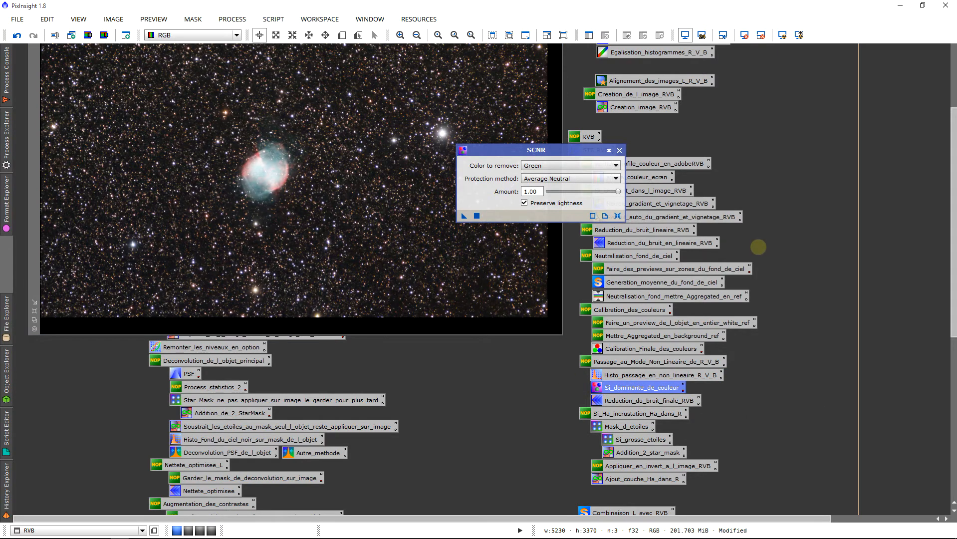
pyautogui.scroll(3, 759, 247)
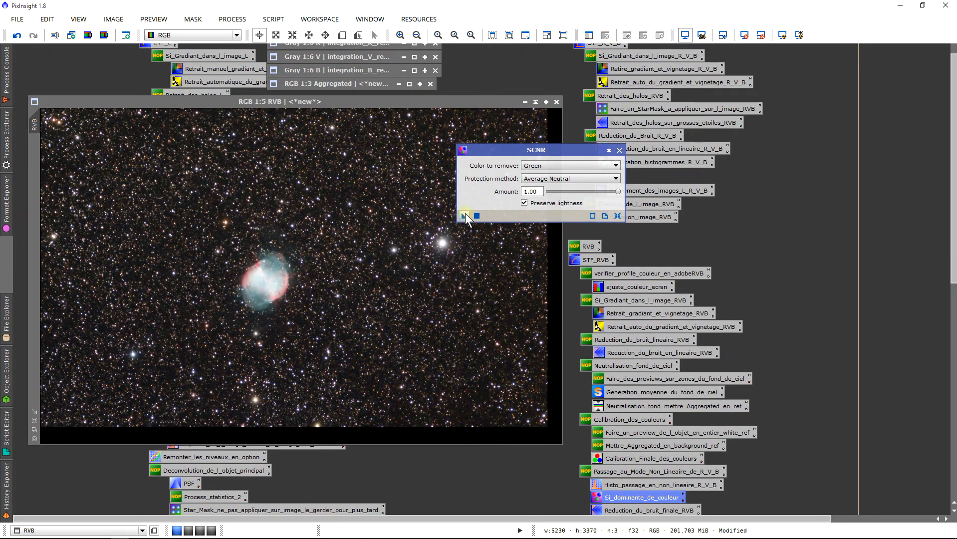
pyautogui.moveTo(466, 219); pyautogui.dragTo(382, 224)
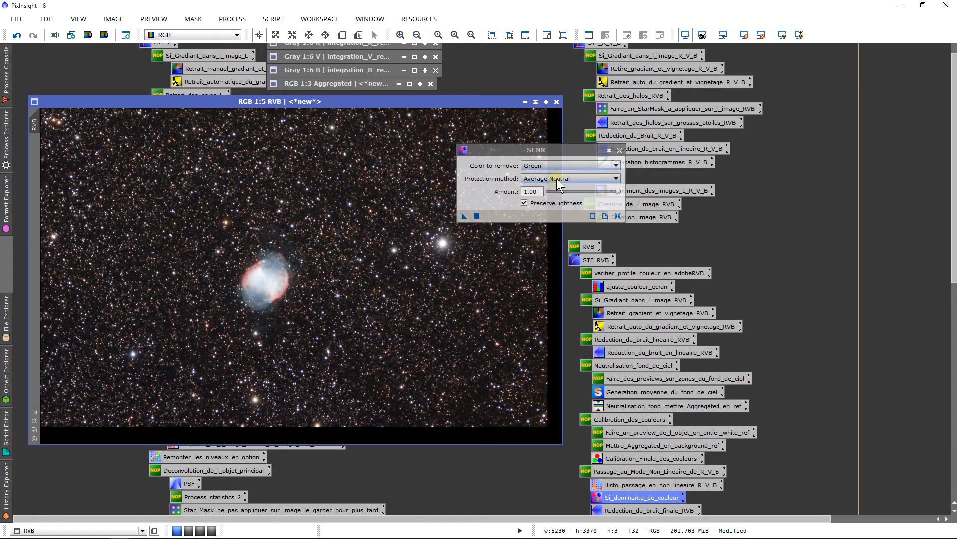
pyautogui.click(557, 179)
pyautogui.click(556, 179)
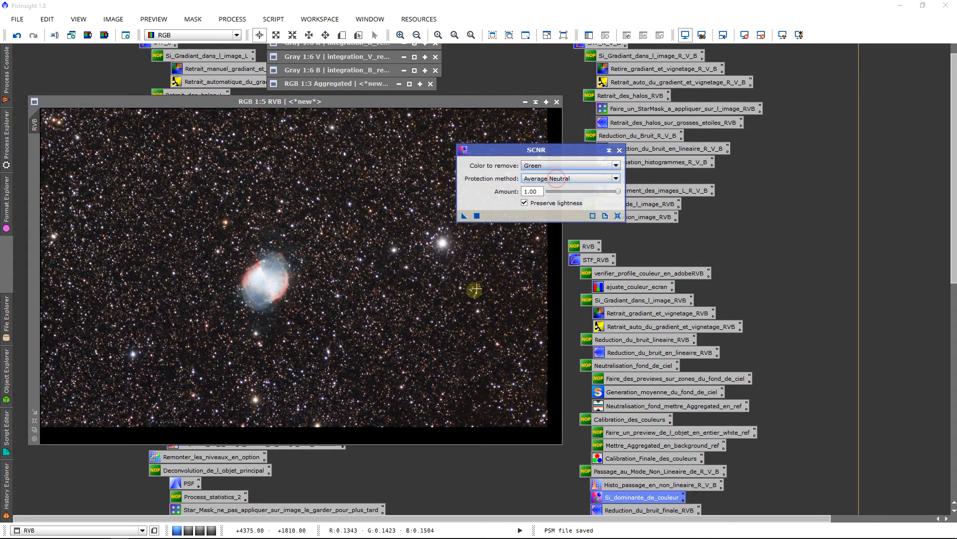
# Undo and redo the green removal on RVB to compare the nebula and star colours before and after it
pyautogui.scroll(5, 474, 290)
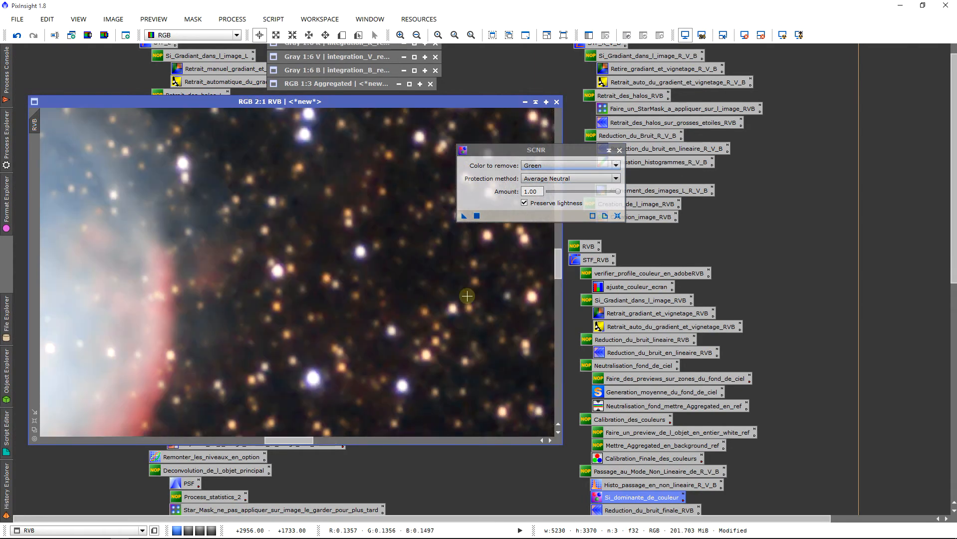
pyautogui.click(17, 35)
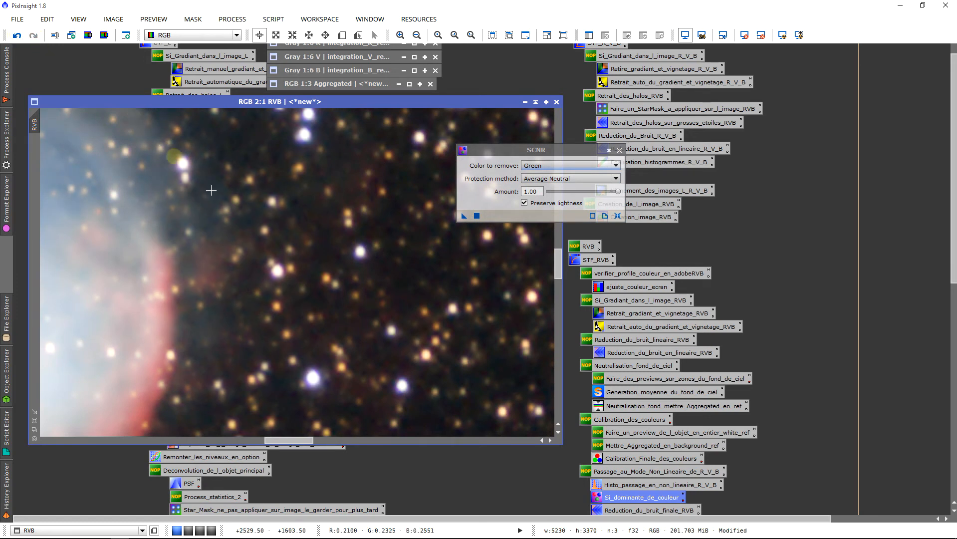
pyautogui.scroll(-3, 254, 223)
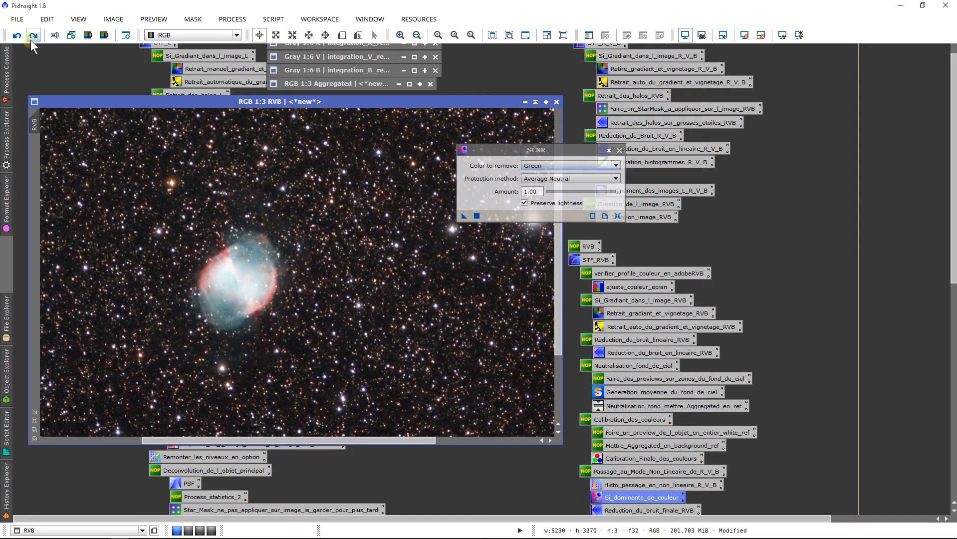
pyautogui.click(30, 39)
pyautogui.scroll(-2, 308, 286)
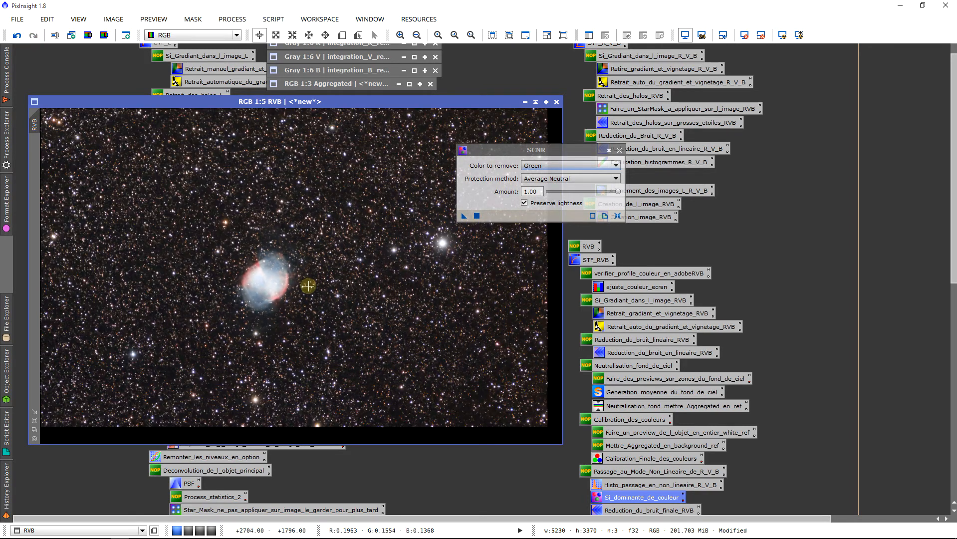
# Examine the star colours and the nebula's edge in RVB at several scales, and close SCNR
pyautogui.scroll(1, 285, 390)
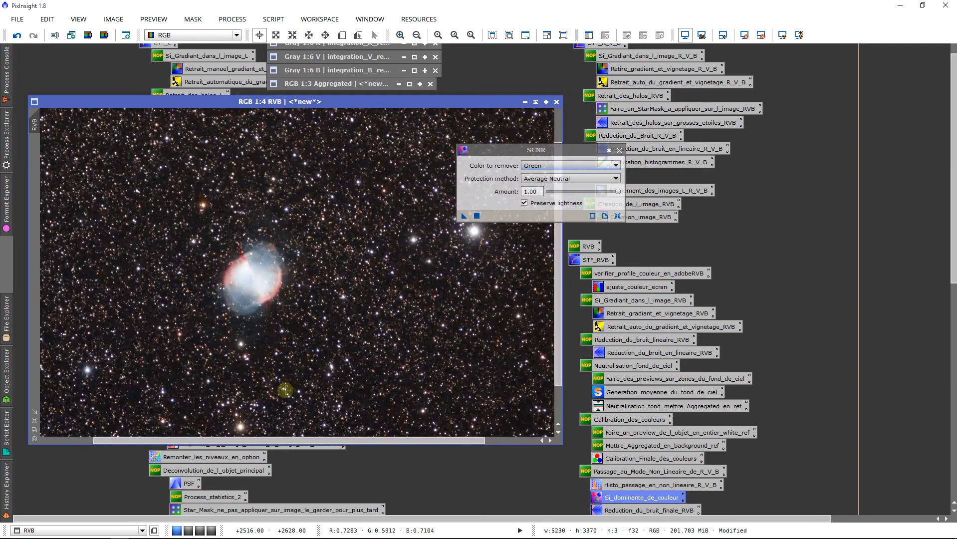
pyautogui.scroll(2, 285, 390)
pyautogui.moveTo(322, 440); pyautogui.dragTo(223, 420)
pyautogui.scroll(3, 222, 379)
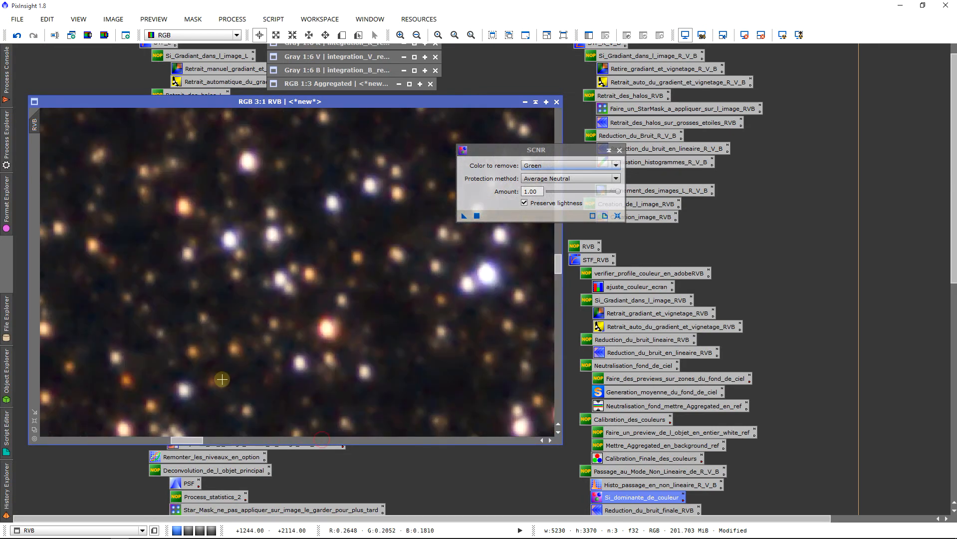
pyautogui.scroll(1, 222, 379)
pyautogui.scroll(-7, 222, 380)
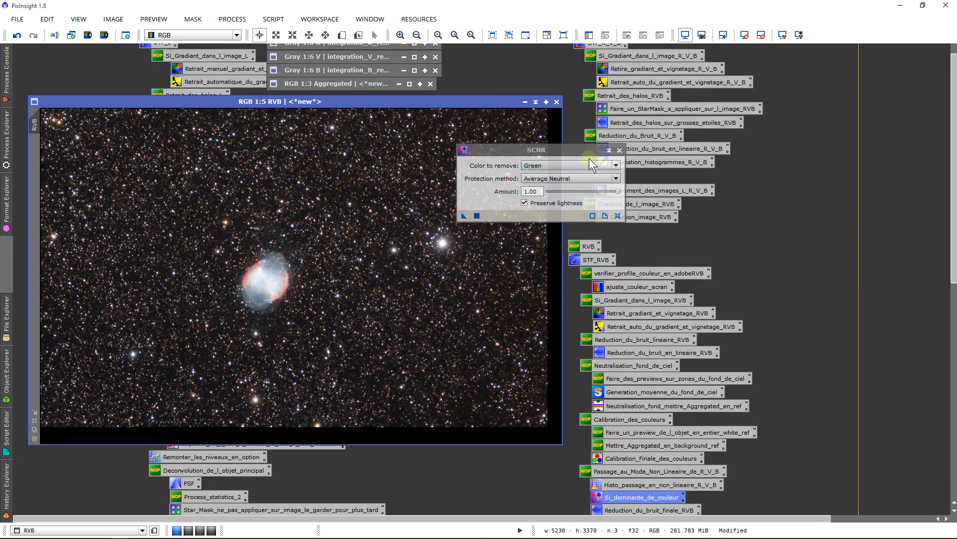
pyautogui.click(619, 150)
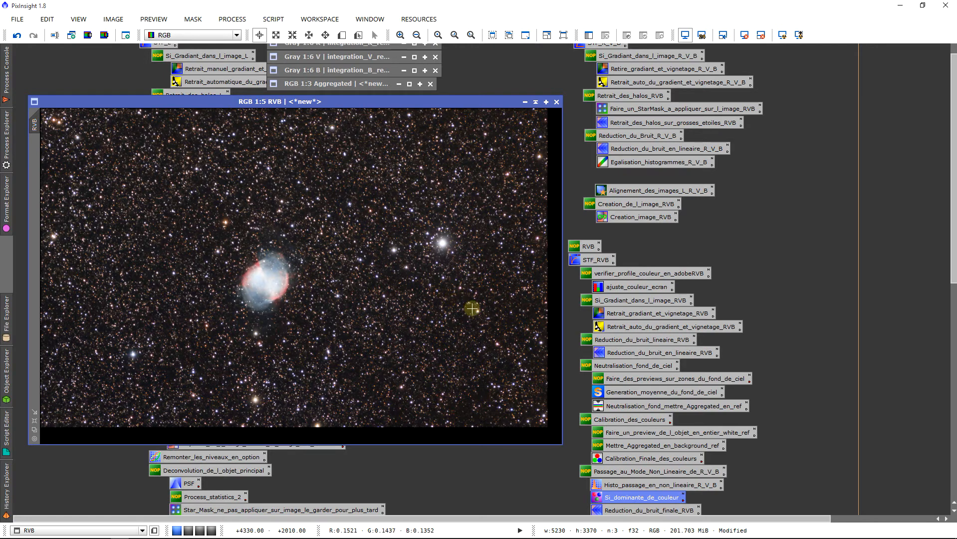
pyautogui.scroll(5, 464, 310)
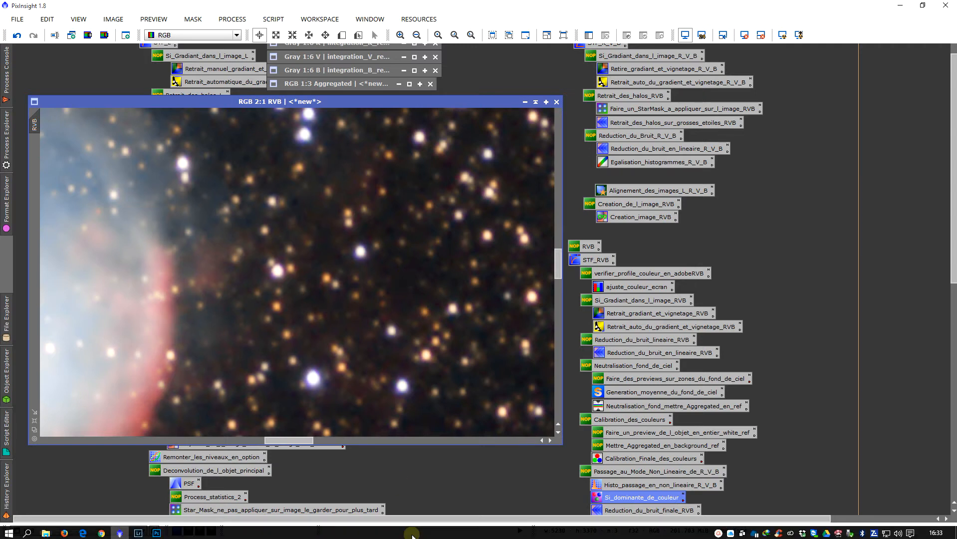
pyautogui.click(419, 412)
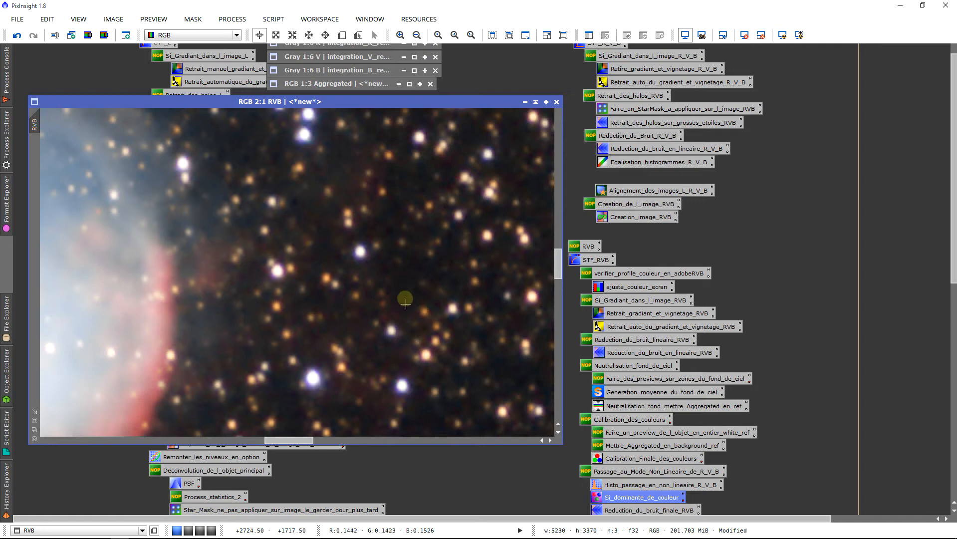
pyautogui.scroll(-6, 404, 287)
pyautogui.scroll(1, 303, 274)
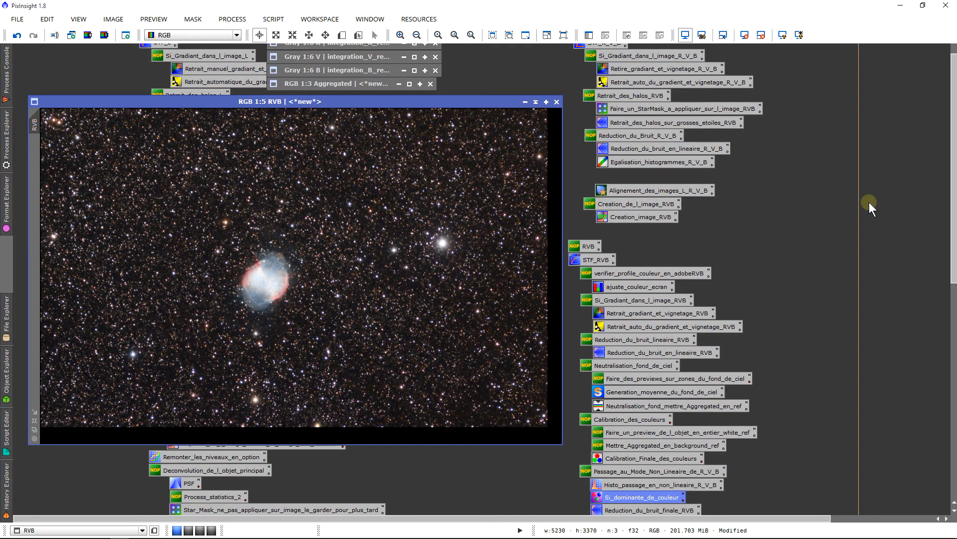
# Set the final RVB noise reduction's k-Sigma threshold to 7.00 and amount to 0.80, inspect the nebula, and close ATrousWaveletTransform
pyautogui.moveTo(953, 231); pyautogui.dragTo(953, 251)
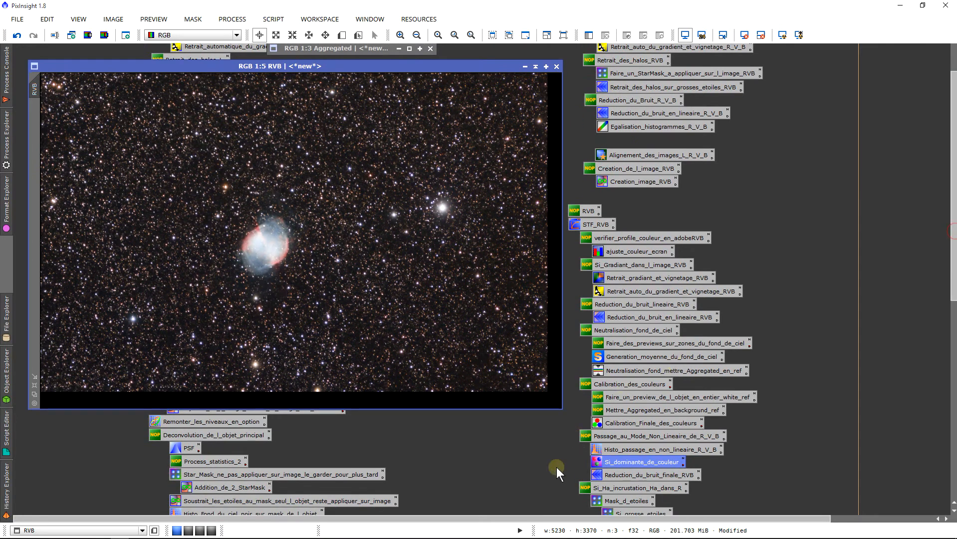
pyautogui.doubleClick(621, 475)
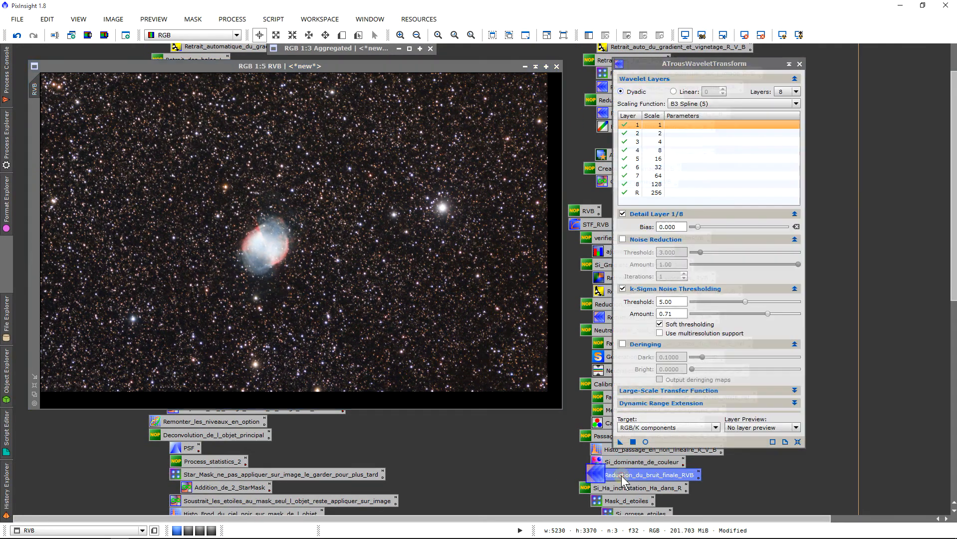
pyautogui.doubleClick(679, 306)
pyautogui.doubleClick(682, 314)
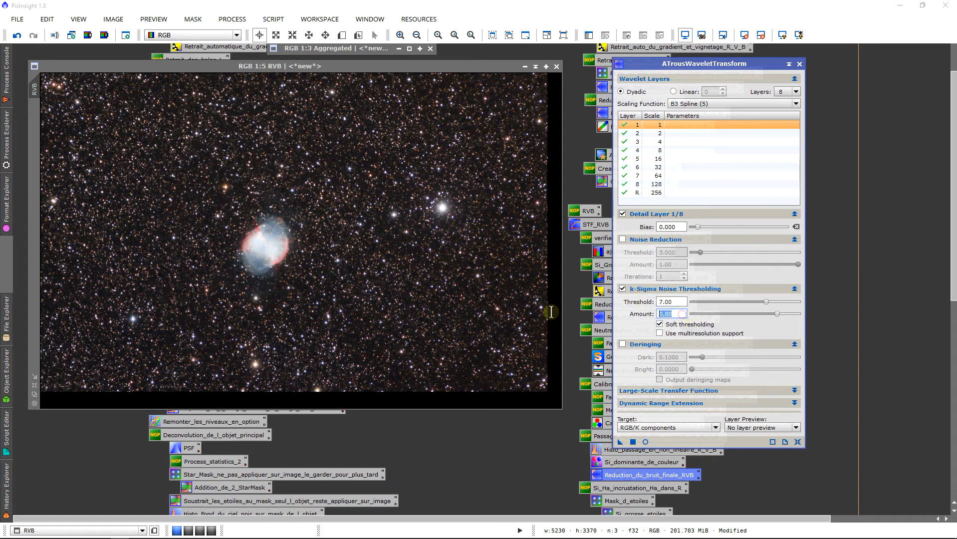
pyautogui.scroll(4, 335, 265)
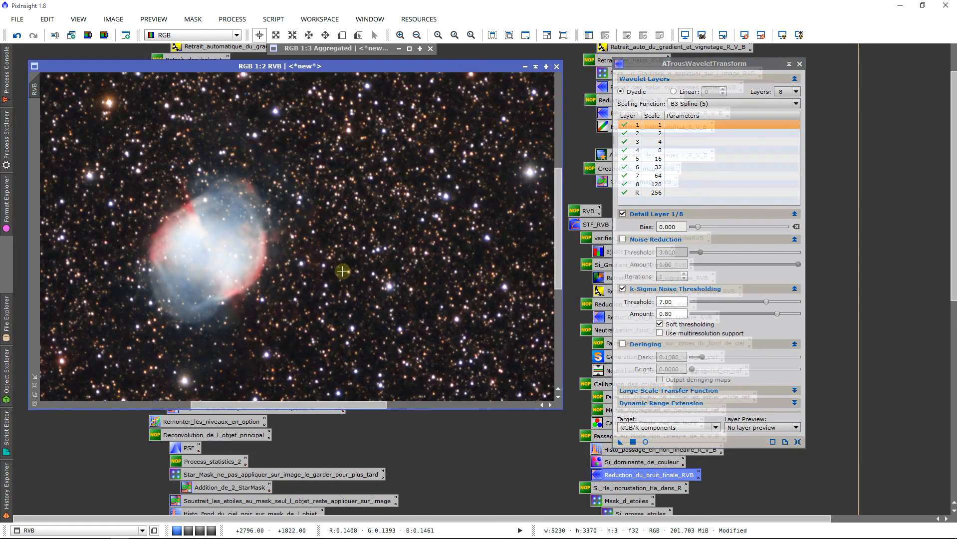
pyautogui.scroll(-3, 346, 274)
pyautogui.scroll(-1, 350, 274)
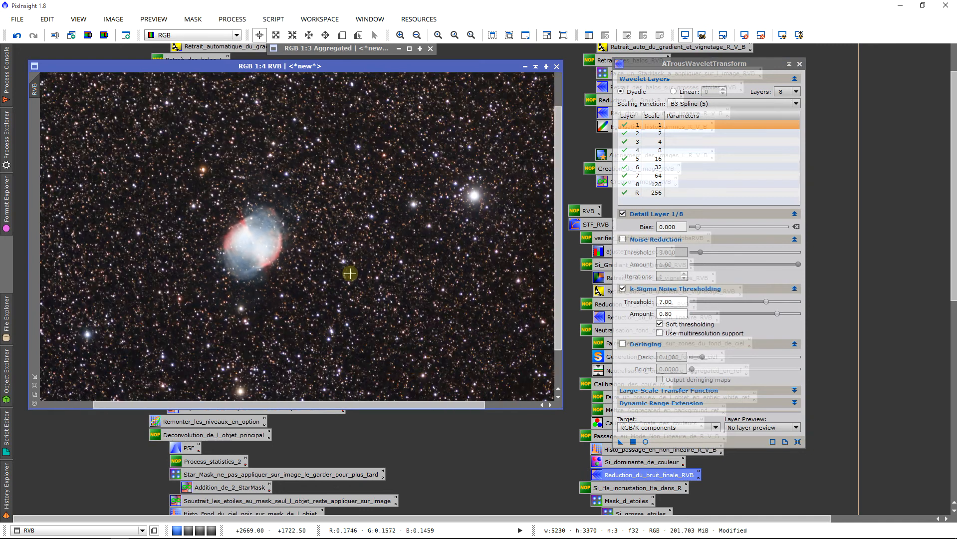
pyautogui.scroll(-1, 352, 271)
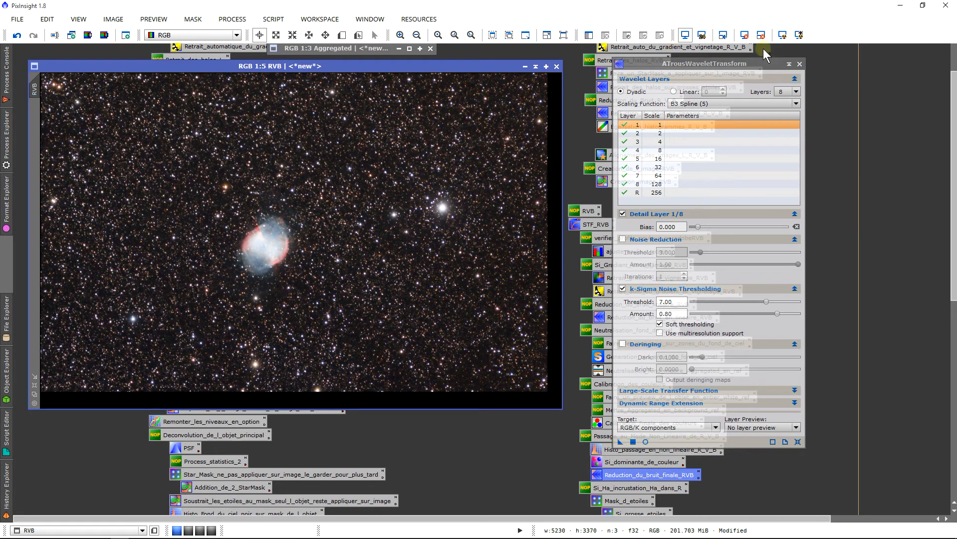
pyautogui.click(800, 64)
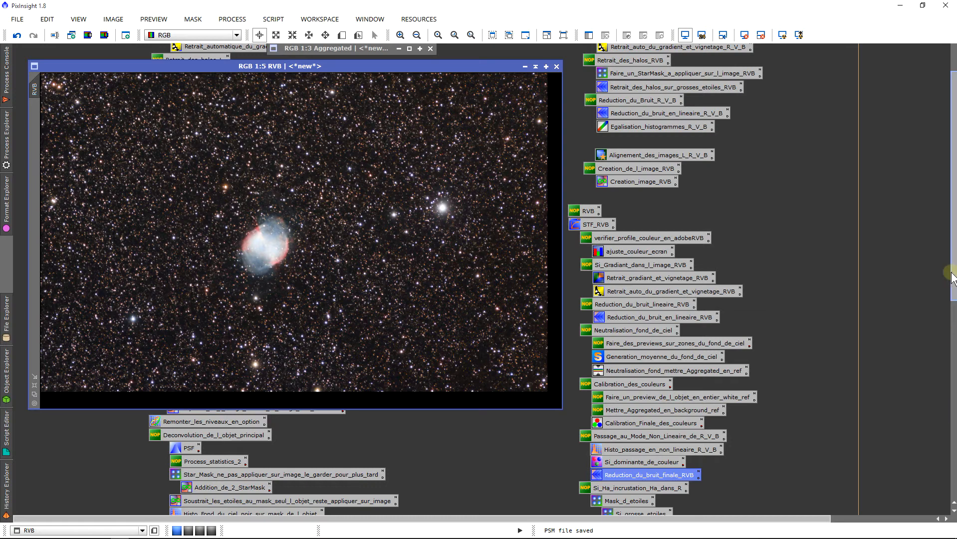
# Select the process icons from Si_Ha_incrustation_Ha_dans_R to Ajout_couche_Ha_dans_R and review the nebula in RVB
pyautogui.moveTo(953, 272); pyautogui.dragTo(954, 312)
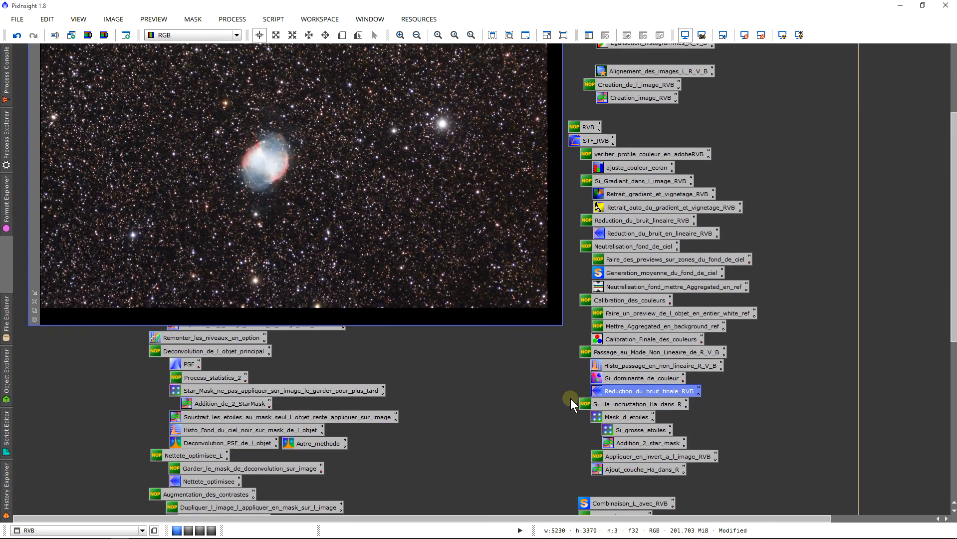
pyautogui.moveTo(571, 401); pyautogui.dragTo(692, 503)
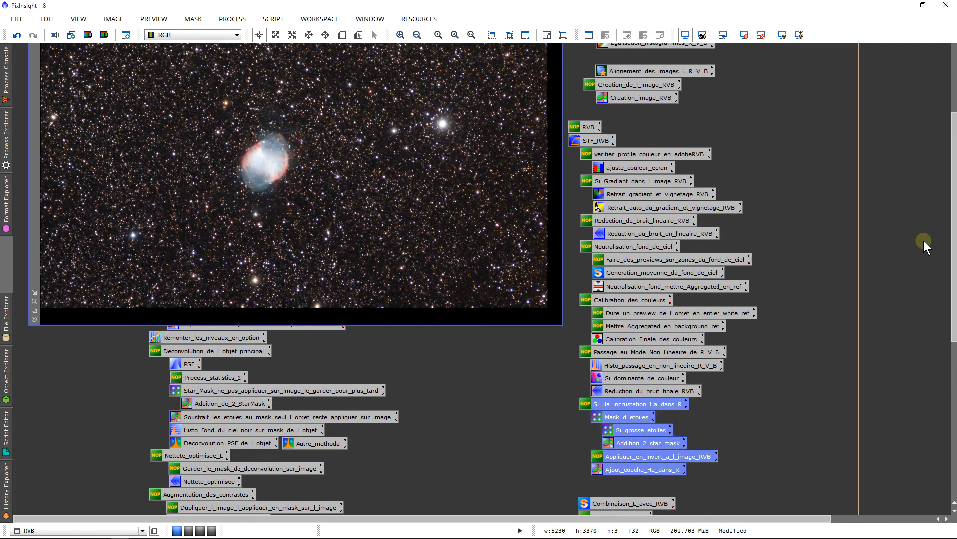
pyautogui.scroll(4, 948, 215)
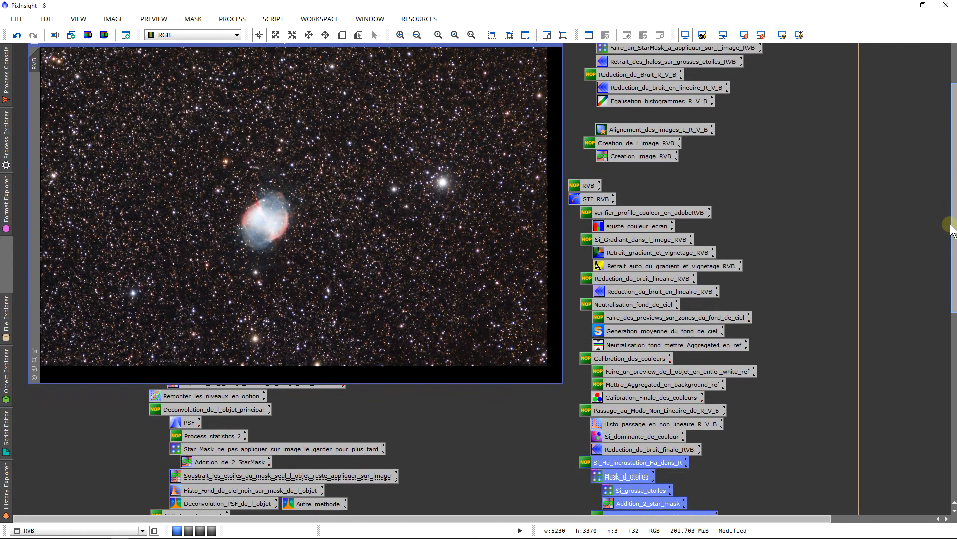
pyautogui.scroll(-1, 951, 230)
pyautogui.scroll(3, 289, 200)
pyautogui.scroll(-2, 283, 207)
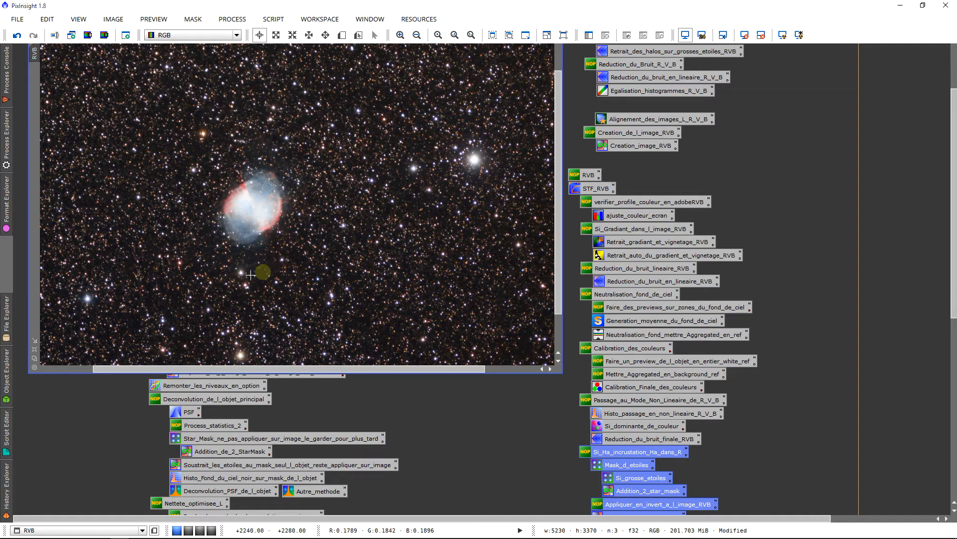
pyautogui.scroll(-1, 338, 252)
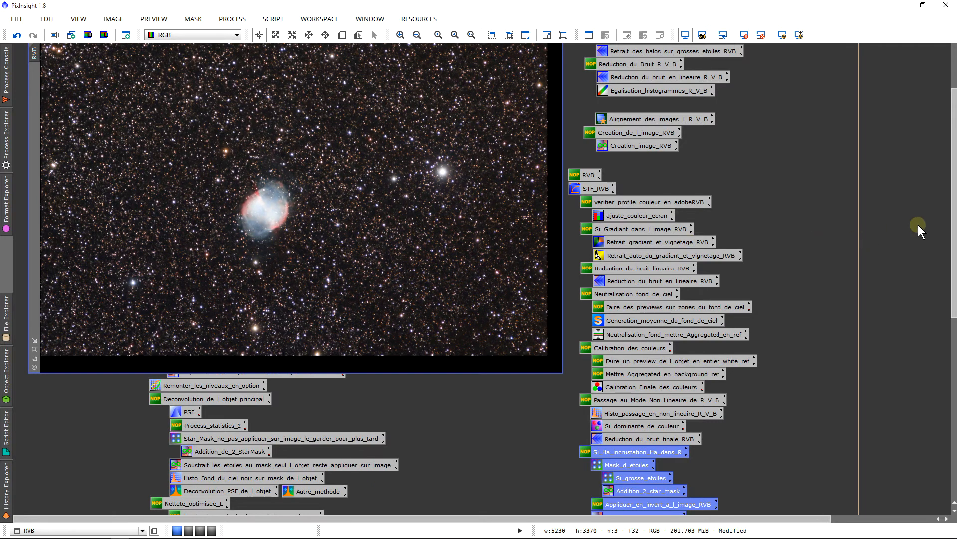
# Close the Aggregated image and open final Ha_reg.tif from the M27 folder
pyautogui.scroll(5, 952, 222)
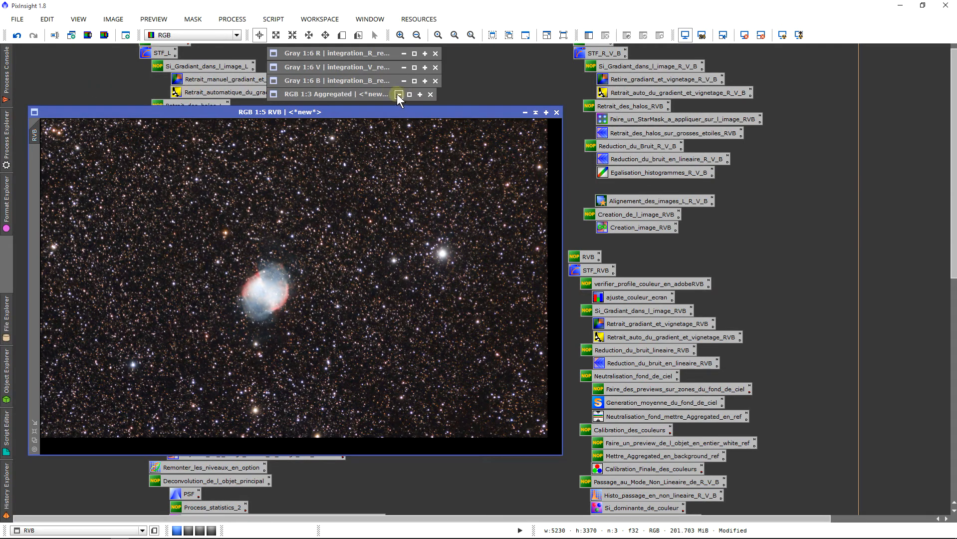
pyautogui.click(425, 95)
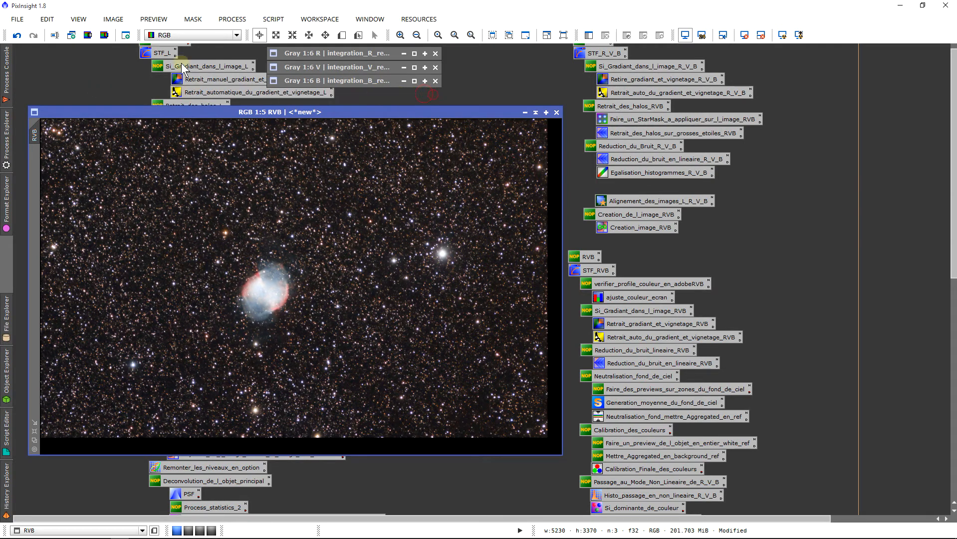
pyautogui.doubleClick(87, 59)
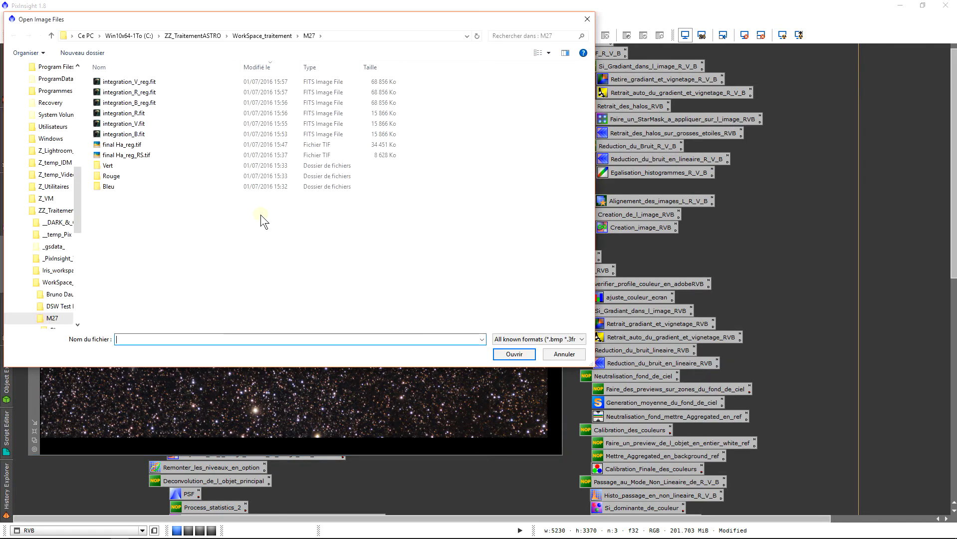
pyautogui.doubleClick(175, 146)
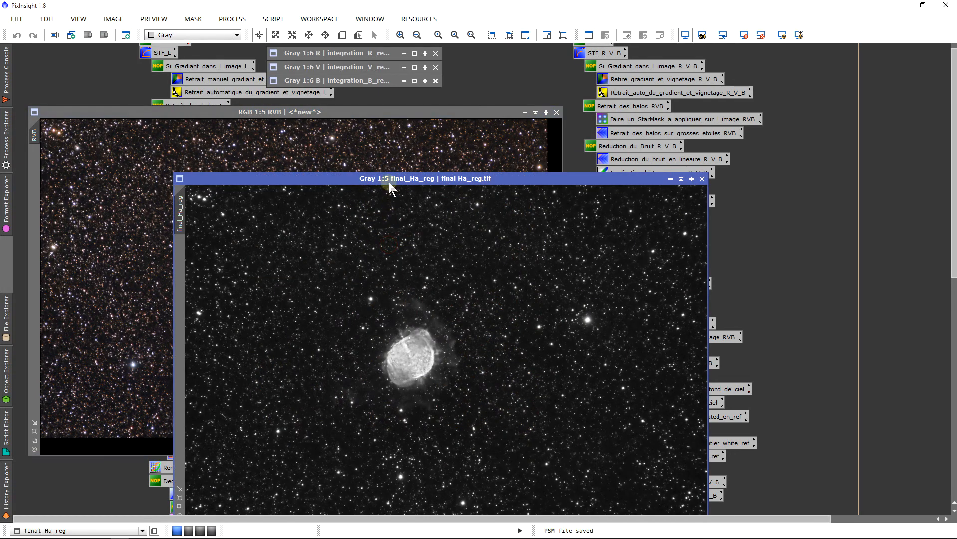
pyautogui.moveTo(391, 184); pyautogui.dragTo(368, 133)
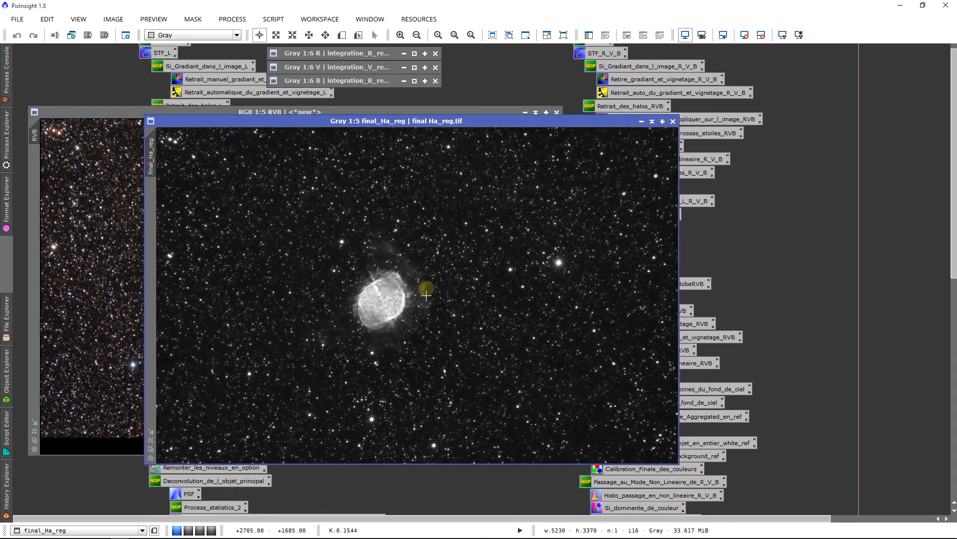
# Examine the nebula's outer structures in the final_Ha_reg image and move its window aside to uncover more of RVB
pyautogui.scroll(3, 425, 310)
pyautogui.scroll(1, 426, 317)
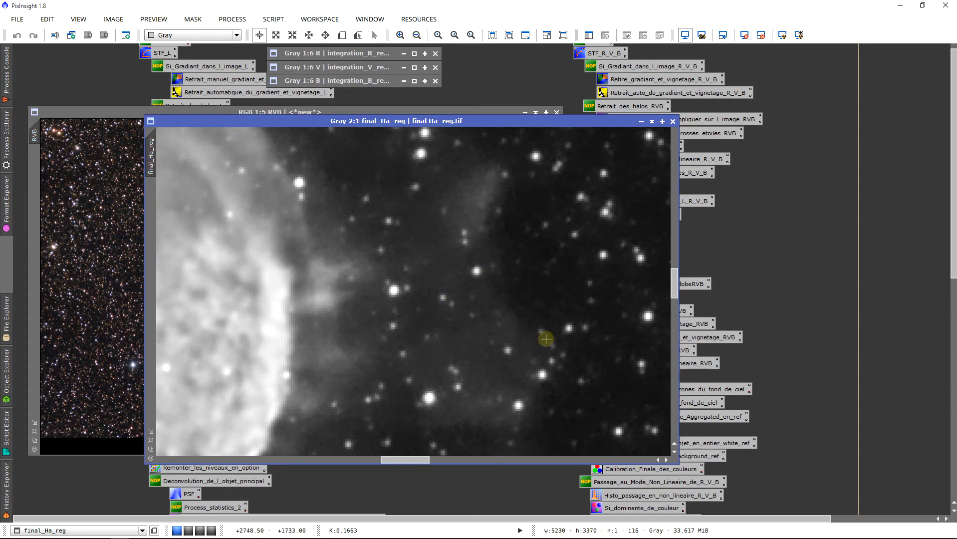
pyautogui.scroll(-2, 495, 328)
pyautogui.scroll(-2, 495, 328)
pyautogui.moveTo(339, 121); pyautogui.dragTo(427, 130)
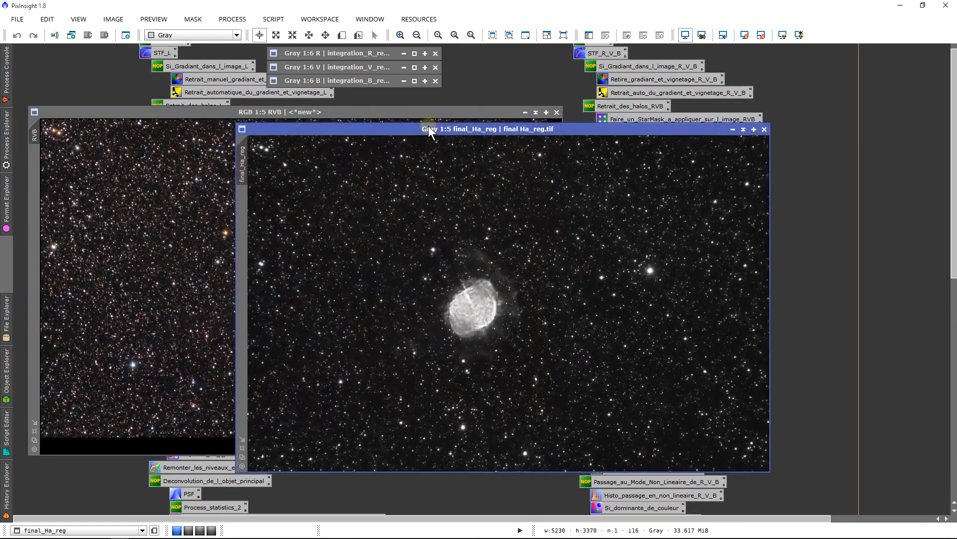
# Change the identifier of the final_Ha_reg image to Ha
pyautogui.click(170, 236)
pyautogui.click(673, 164)
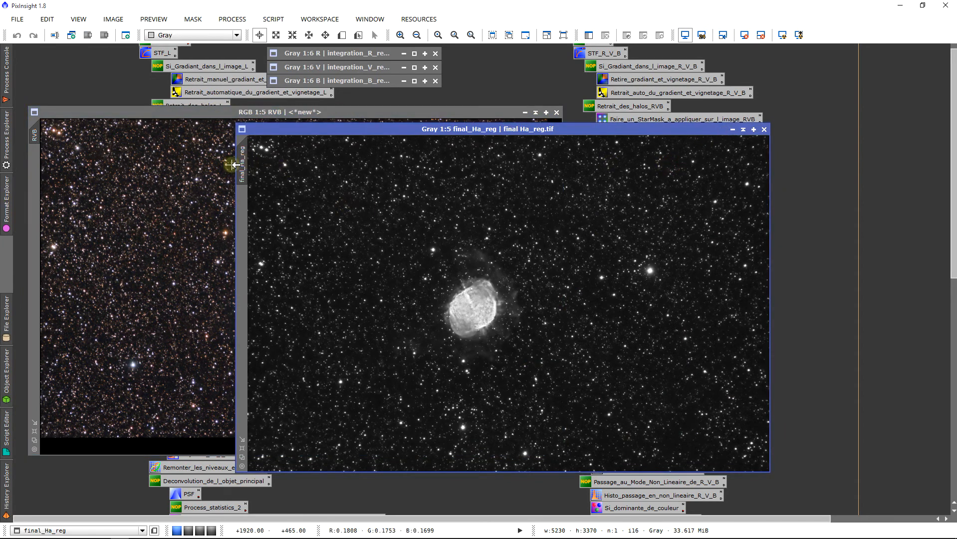
pyautogui.doubleClick(242, 165)
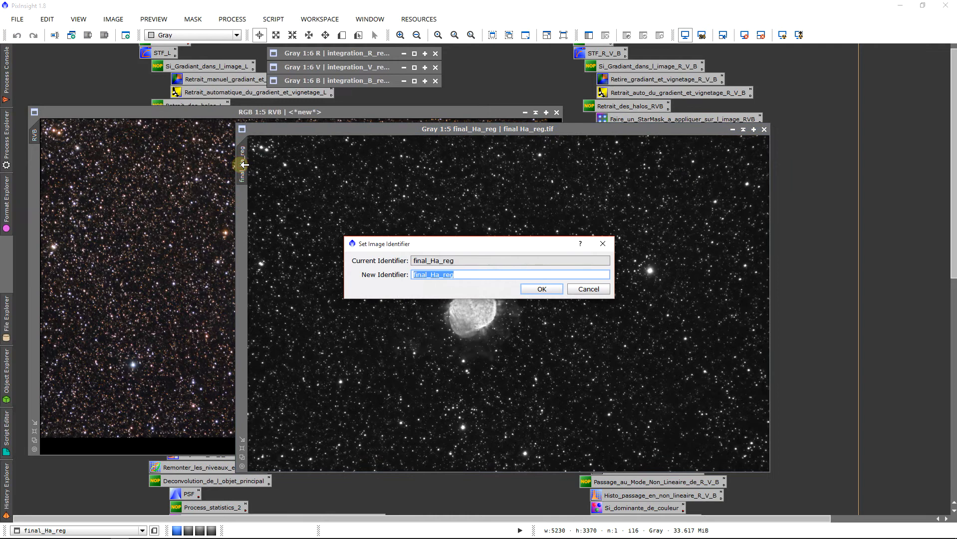
pyautogui.press('Return')
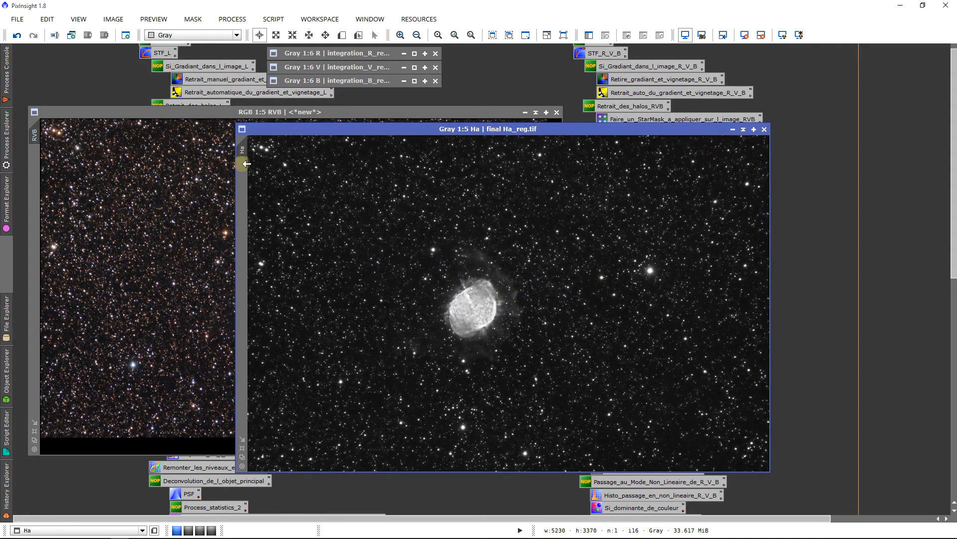
# Minimize the Ha image, stack it beneath the other minimized channel images, and shift the RVB window slightly
pyautogui.click(743, 130)
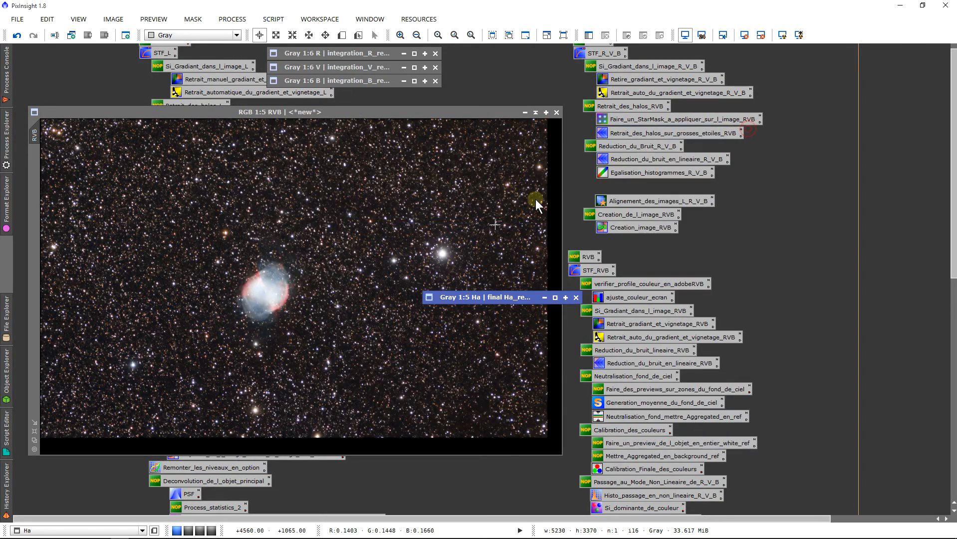
pyautogui.moveTo(496, 295); pyautogui.dragTo(335, 95)
pyautogui.moveTo(258, 114); pyautogui.dragTo(269, 124)
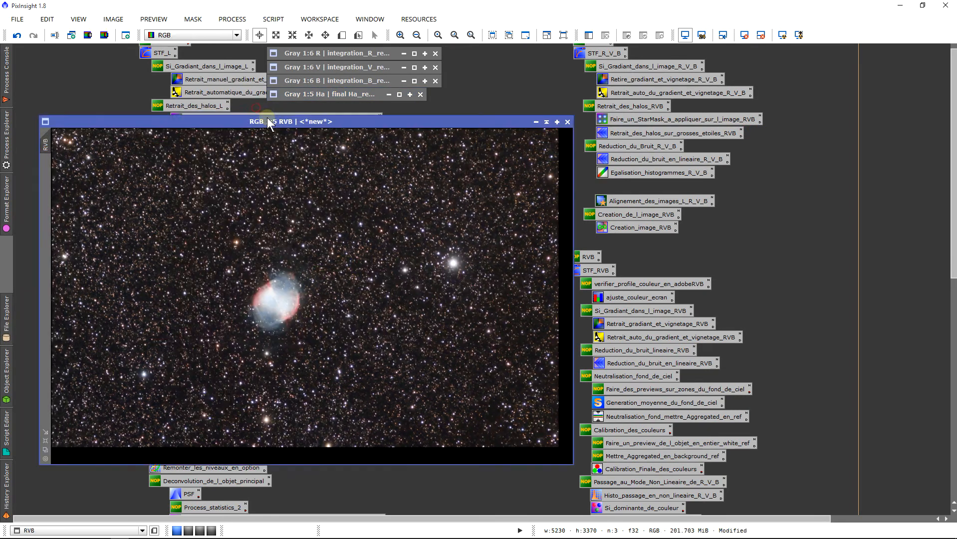
# Examine the nebula and surrounding stars in the RVB image at close range and in full view
pyautogui.scroll(-2, 954, 190)
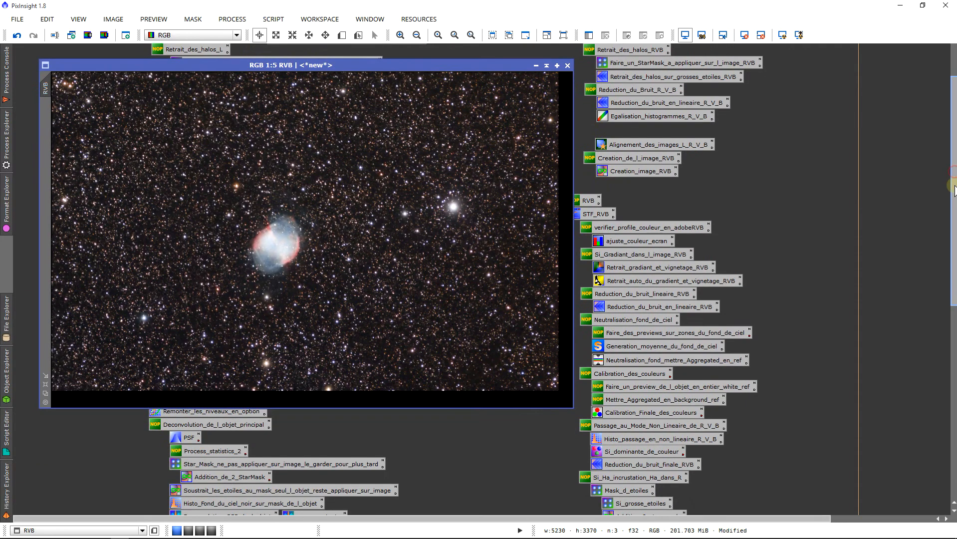
pyautogui.scroll(-1, 954, 190)
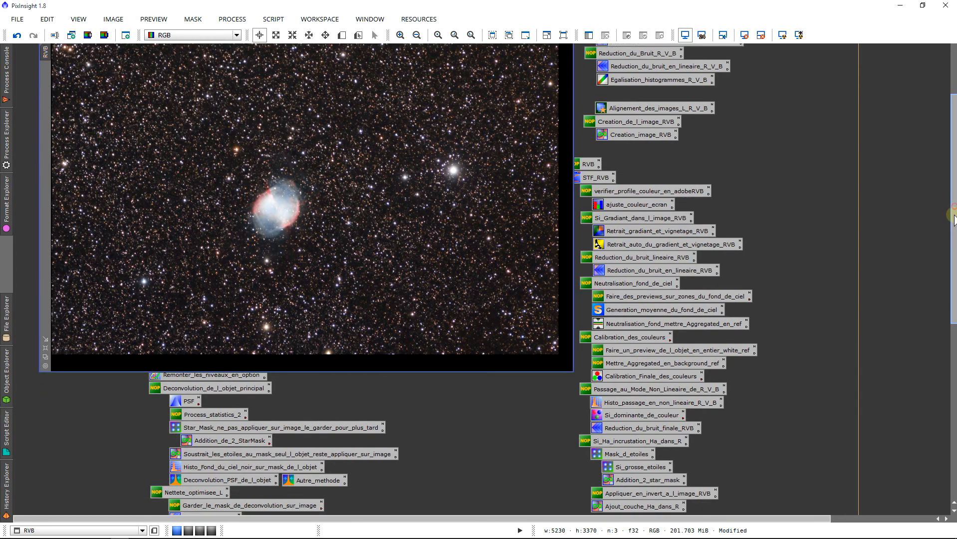
pyautogui.scroll(2, 955, 190)
pyautogui.scroll(3, 396, 248)
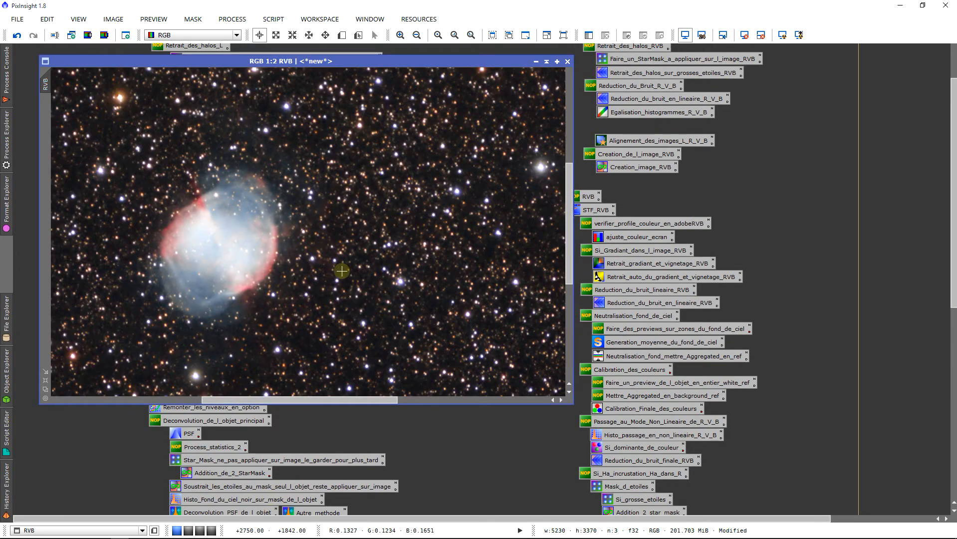
pyautogui.scroll(1, 349, 271)
pyautogui.scroll(-3, 346, 288)
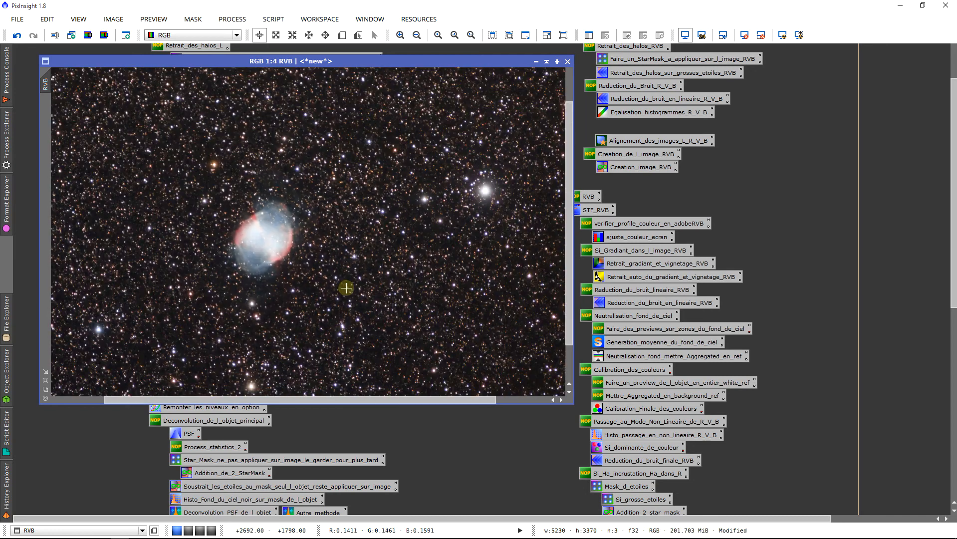
pyautogui.scroll(-1, 343, 286)
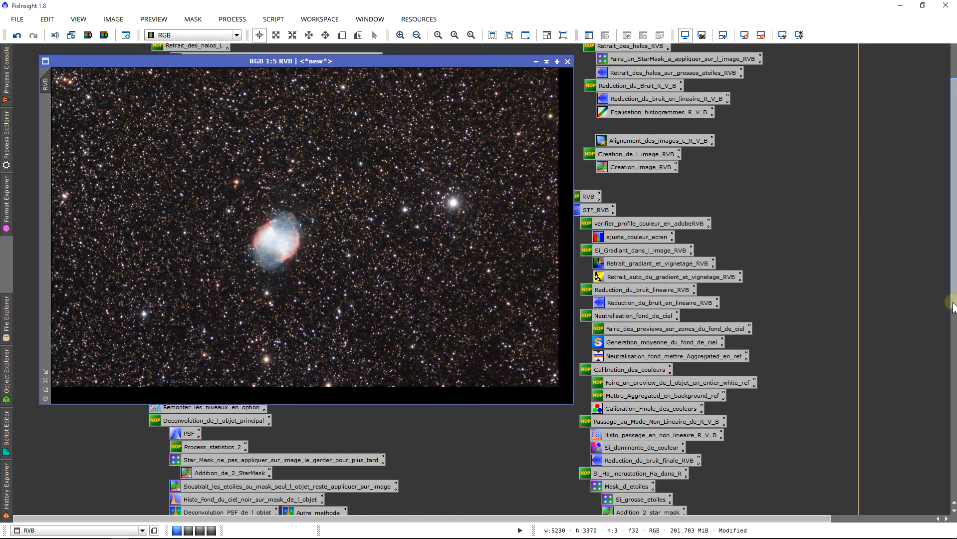
# Open the StarMask process stored in the Mask_d_etoiles process icon
pyautogui.scroll(-1, 950, 307)
pyautogui.click(641, 462)
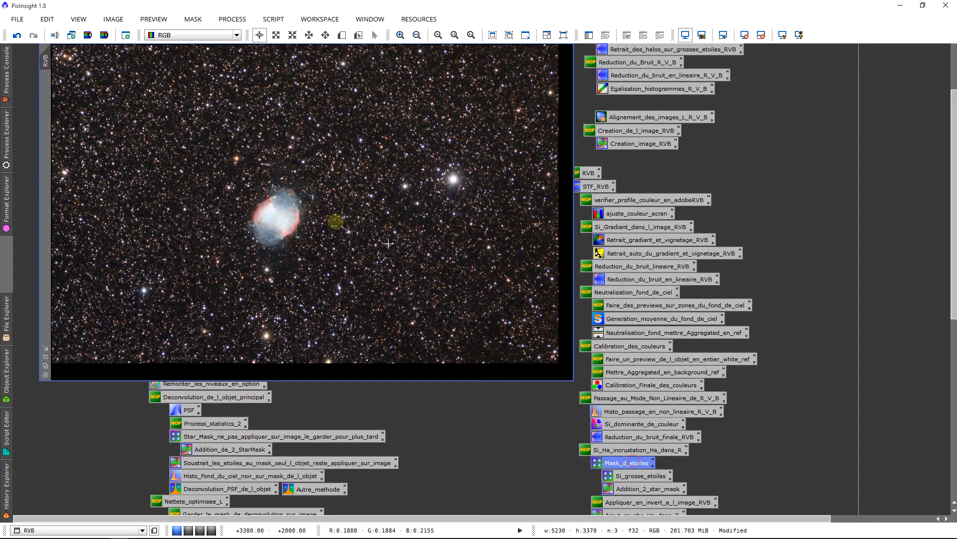
pyautogui.click(620, 475)
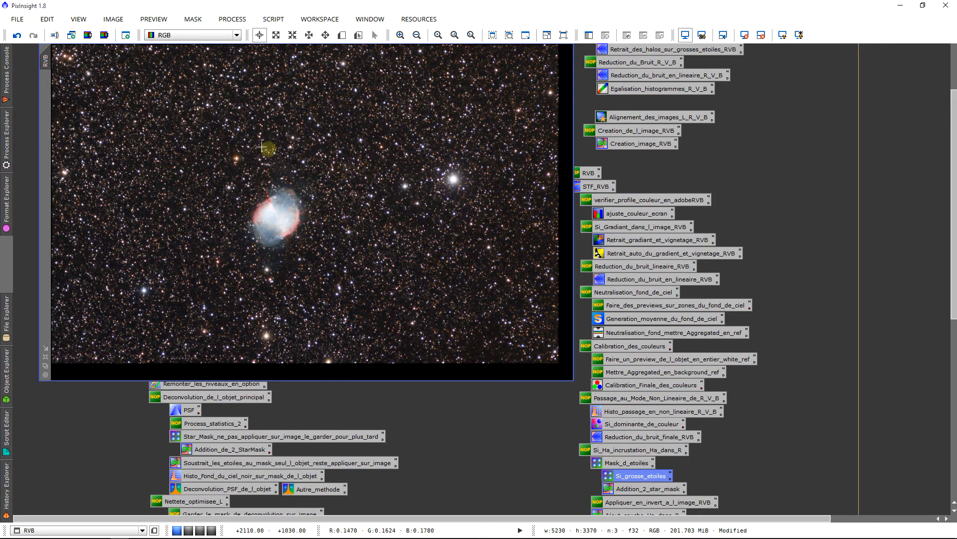
pyautogui.doubleClick(610, 463)
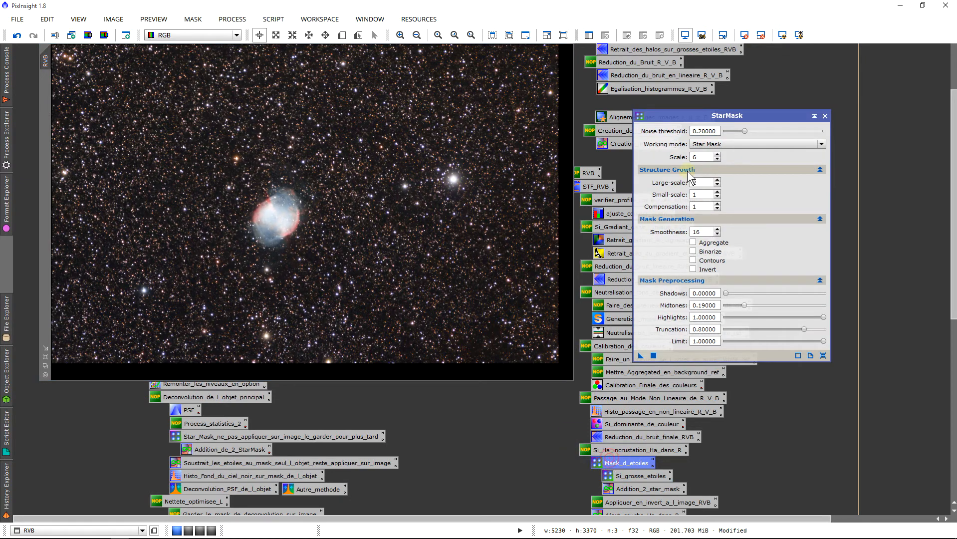
# Check the RVB image's channel values with the Statistics process and close it
pyautogui.click(6, 145)
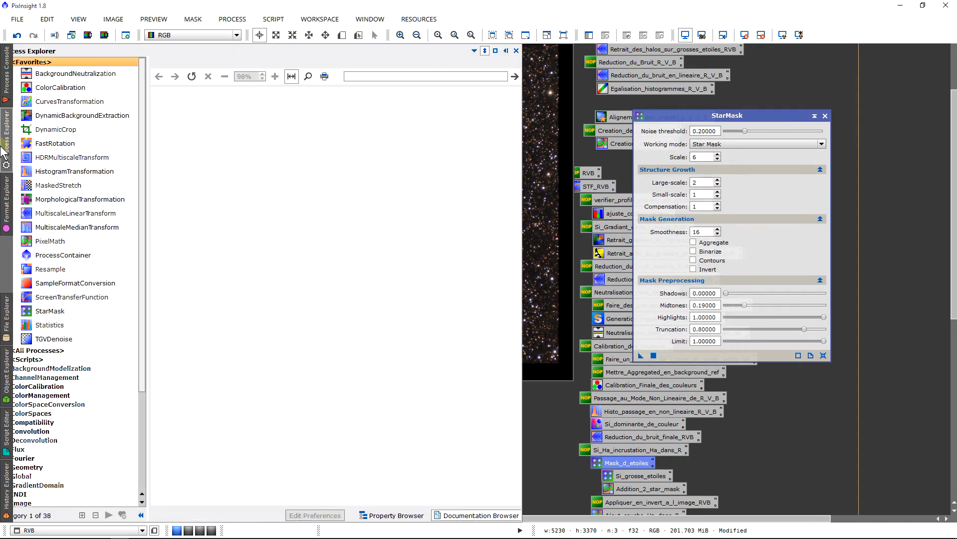
pyautogui.doubleClick(67, 325)
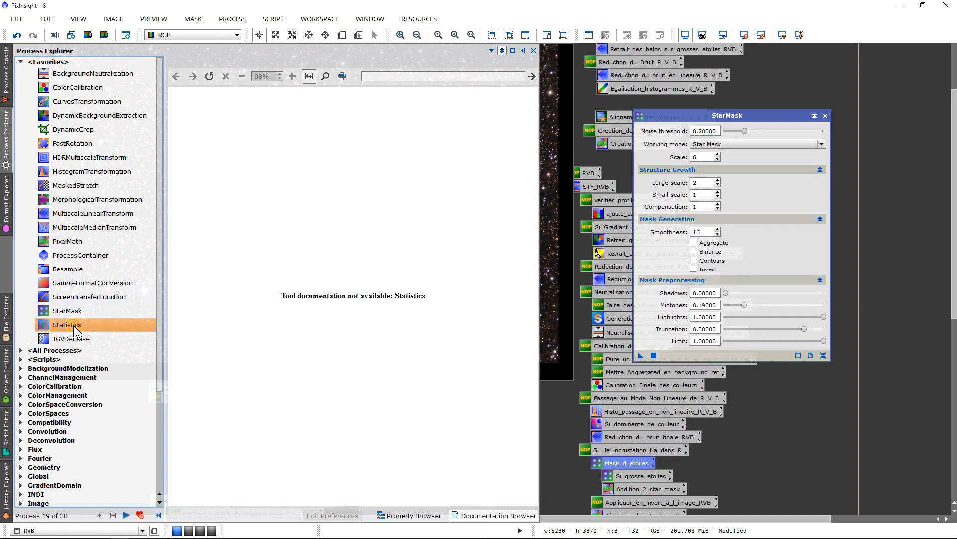
pyautogui.click(202, 256)
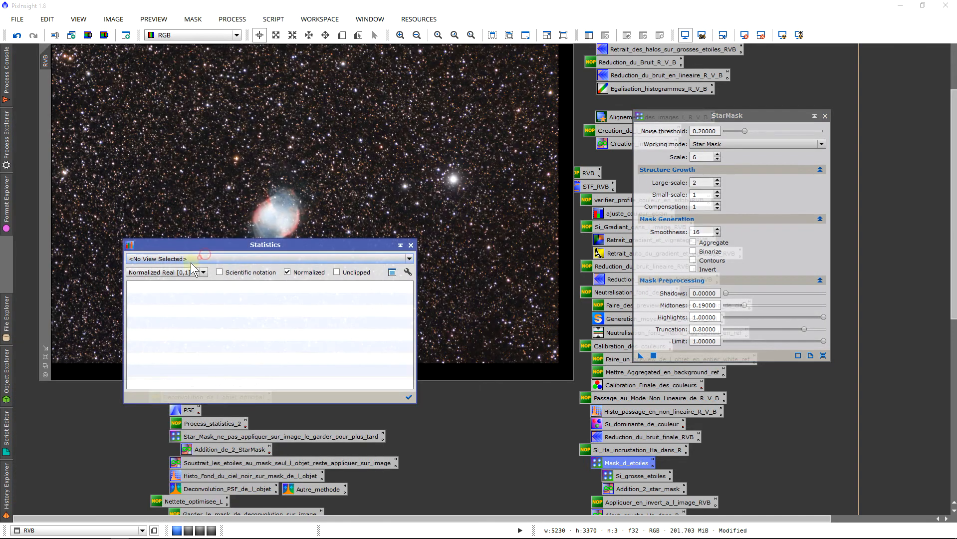
pyautogui.click(149, 296)
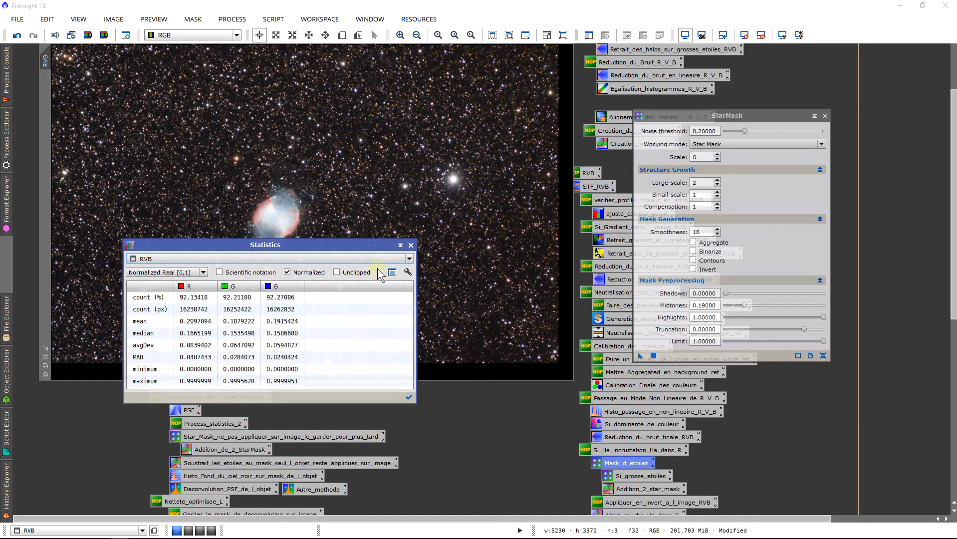
pyautogui.click(411, 245)
# Set the StarMask noise threshold to 0.19
pyautogui.click(703, 133)
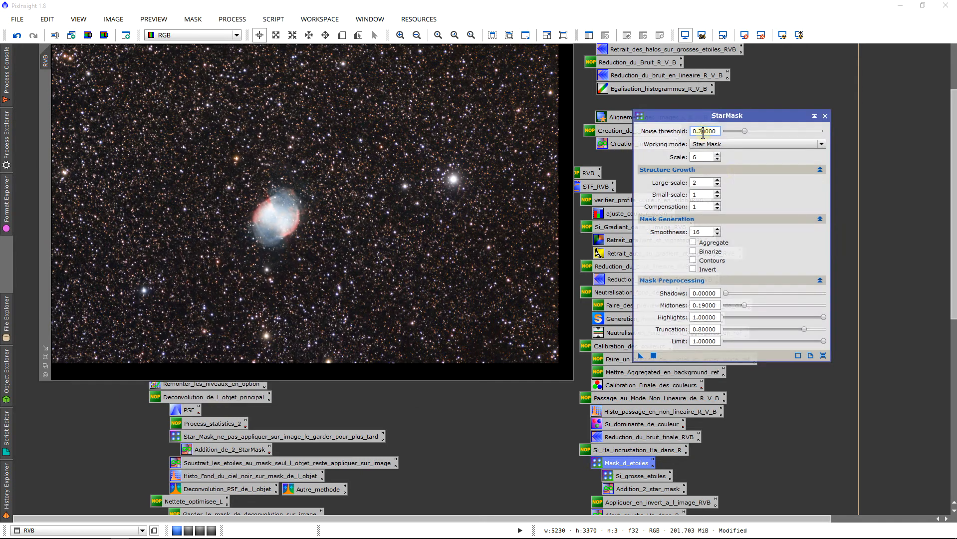
pyautogui.press('BackSpace')
pyautogui.write('19')
pyautogui.press('Return')
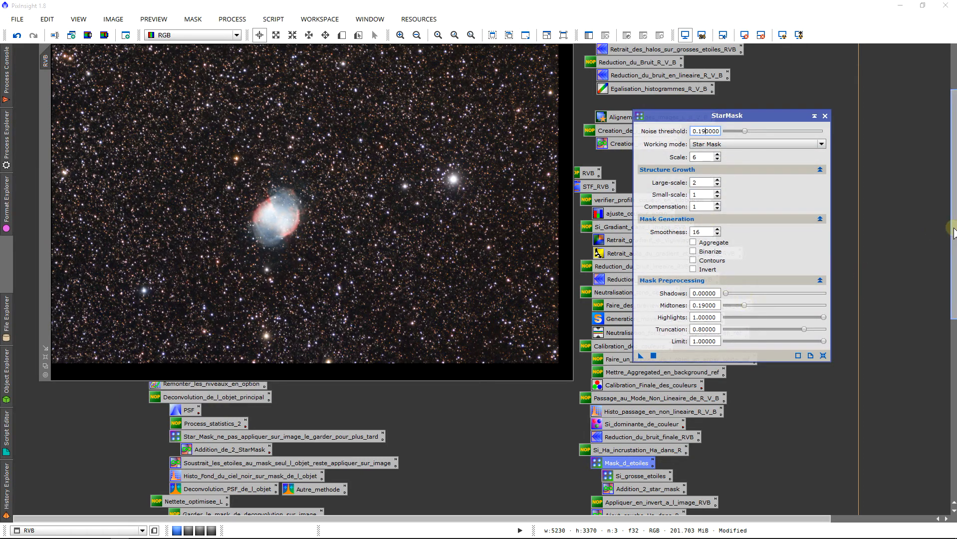
# Set the StarMask midtones to 0.25 and generate a star mask from the RVB image
pyautogui.scroll(1, 921, 211)
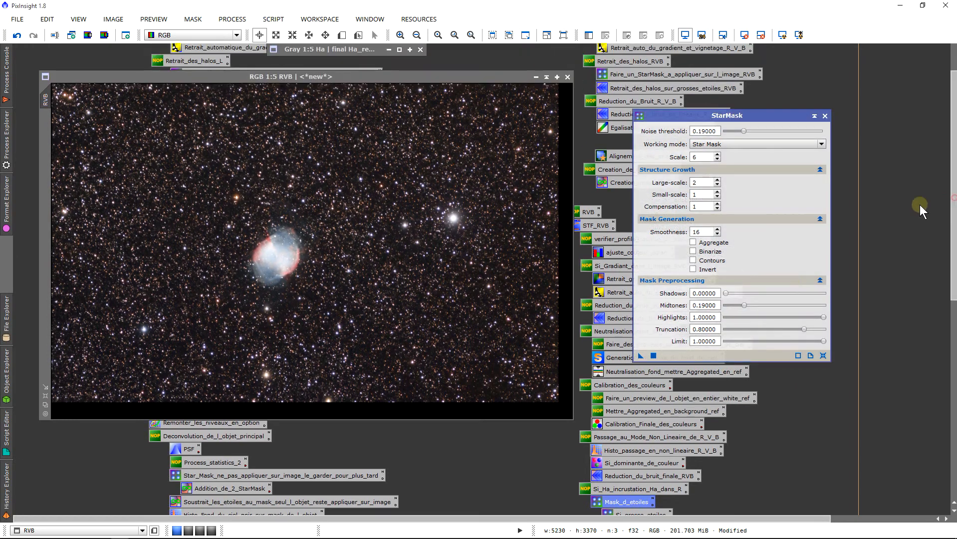
pyautogui.click(746, 306)
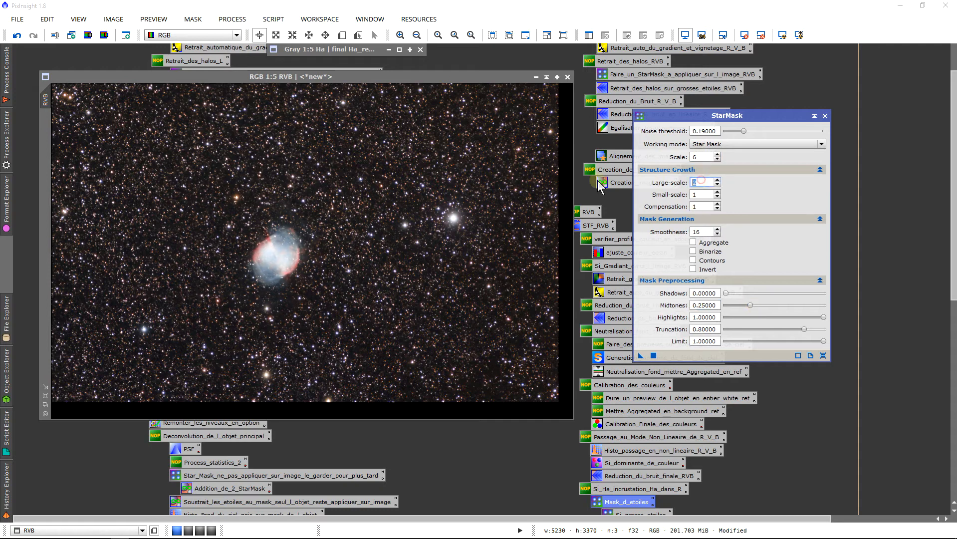
pyautogui.click(700, 205)
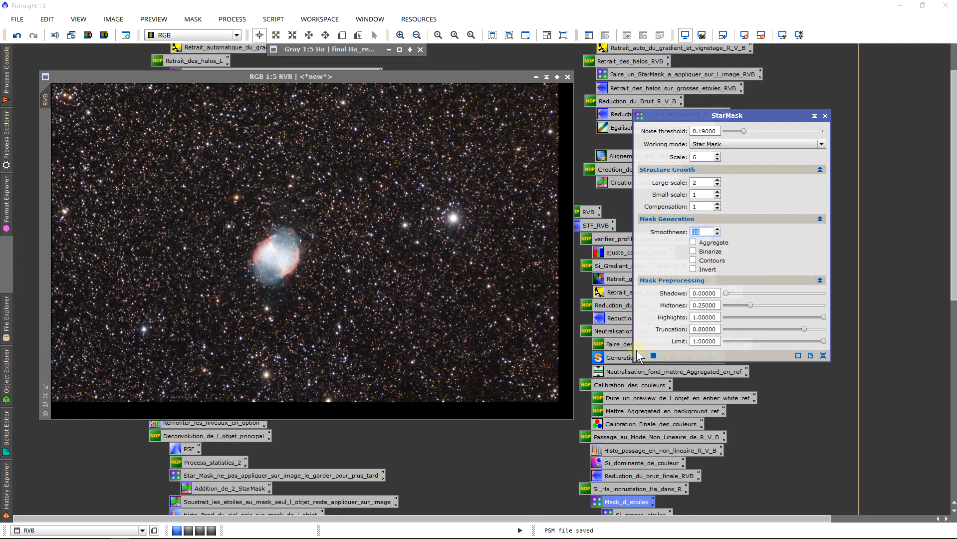
pyautogui.moveTo(641, 355); pyautogui.dragTo(300, 235)
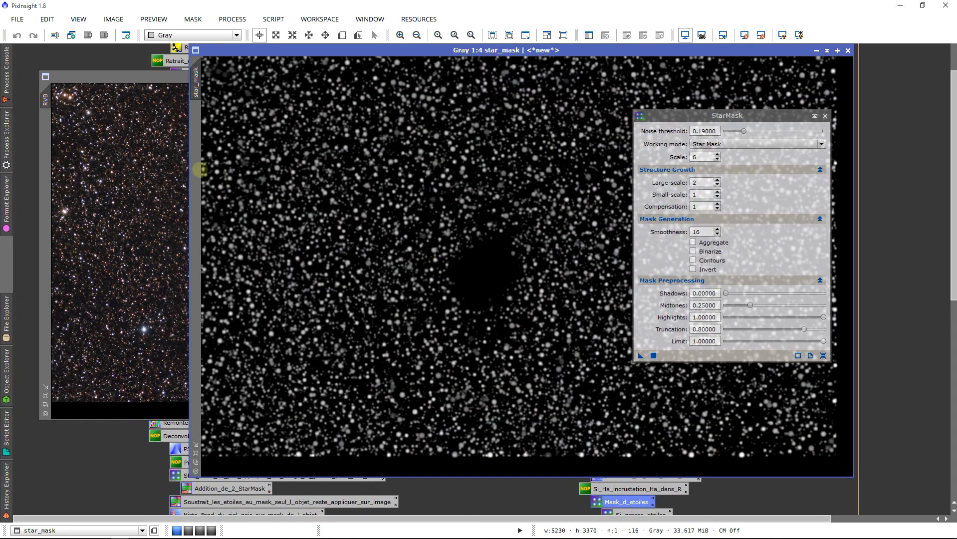
# Fit the star_mask window to the view and examine the mask closely around the nebula
pyautogui.moveTo(191, 161); pyautogui.dragTo(165, 161)
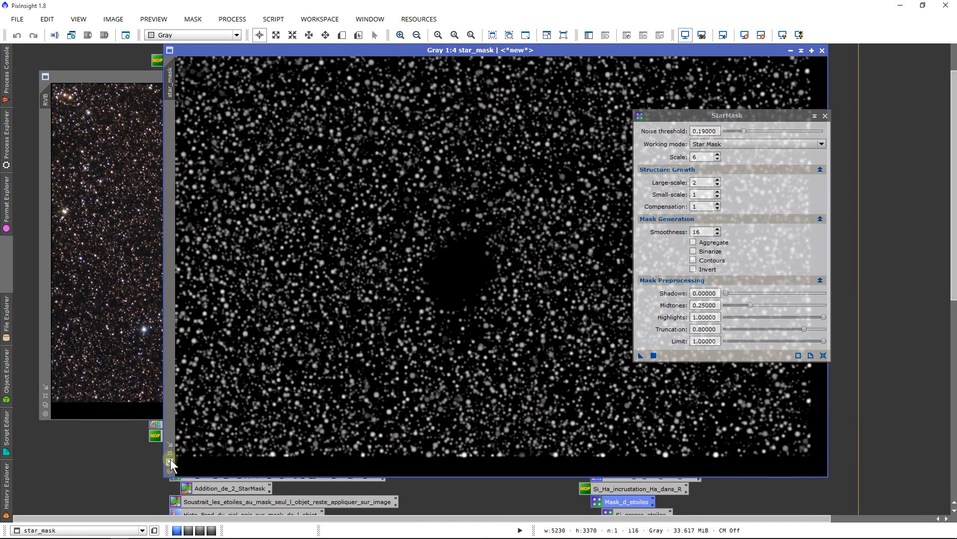
pyautogui.click(169, 461)
pyautogui.scroll(4, 523, 231)
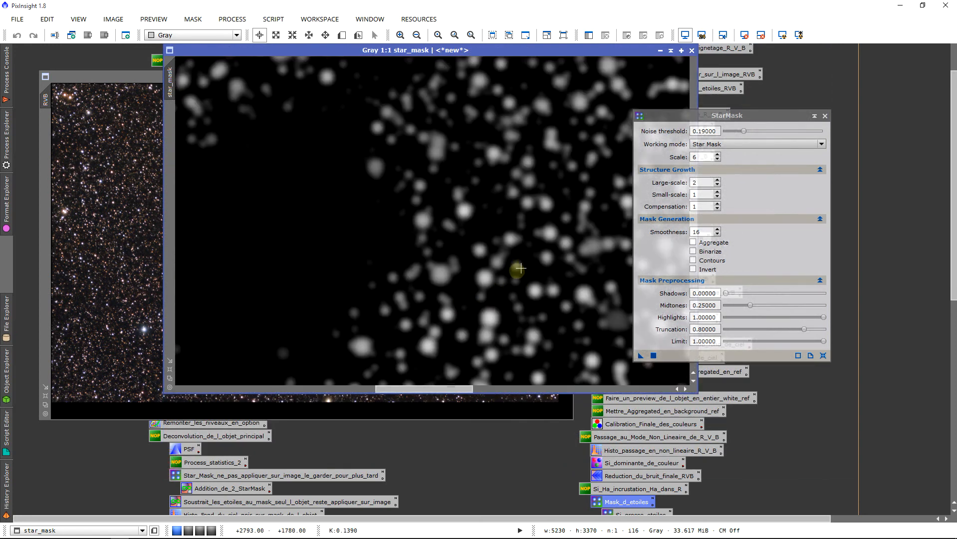
pyautogui.moveTo(462, 389); pyautogui.dragTo(462, 390)
pyautogui.scroll(-4, 466, 340)
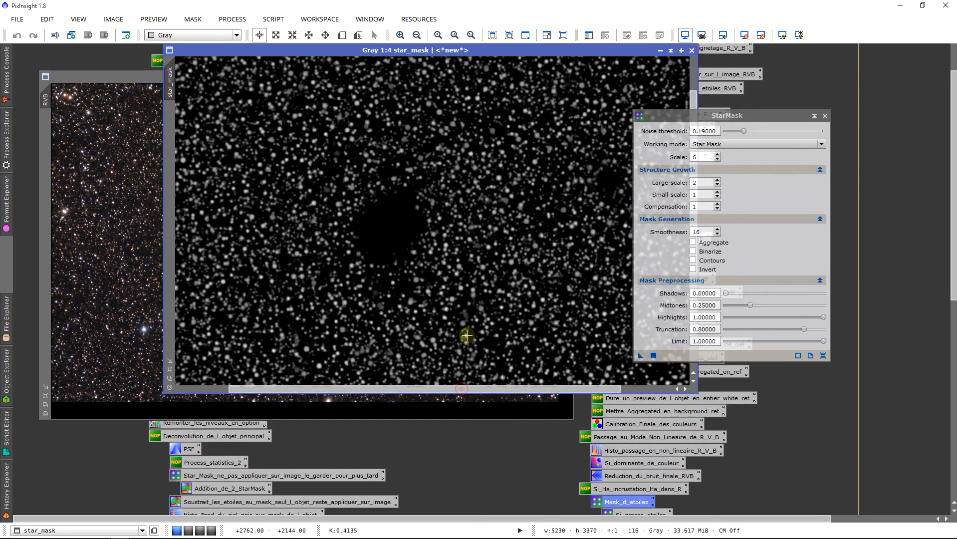
# Align the star_mask window over RVB to compare them, then minimize it and stack it beneath Ha
pyautogui.moveTo(588, 49); pyautogui.dragTo(477, 81)
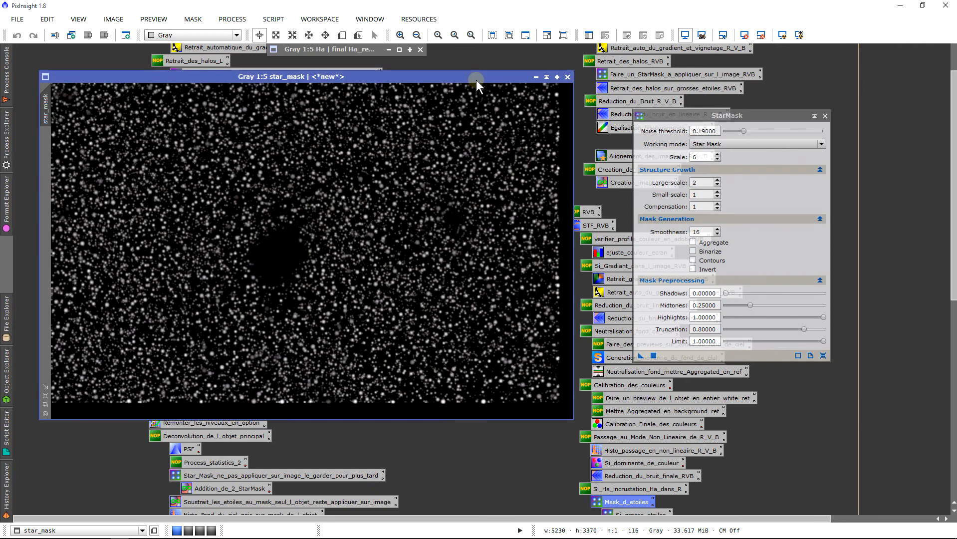
pyautogui.click(536, 77)
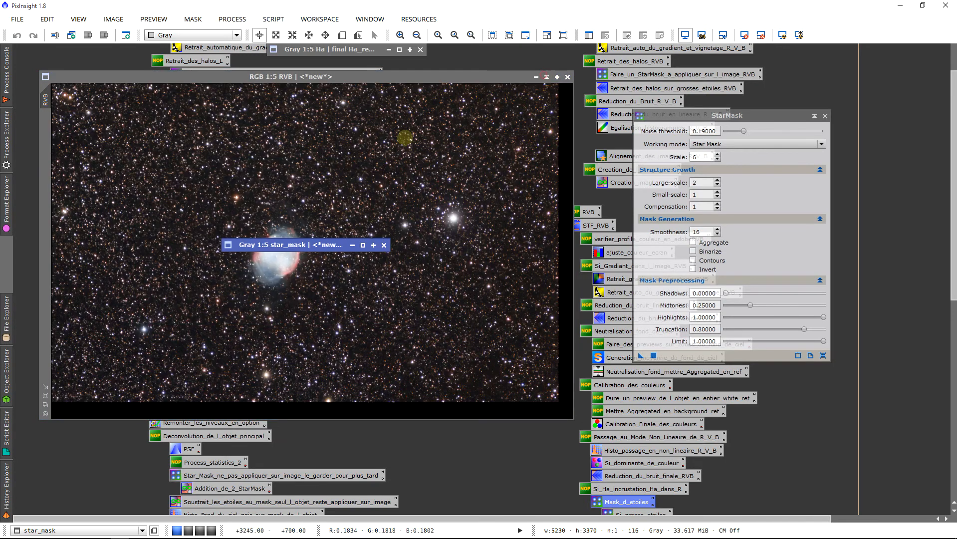
pyautogui.moveTo(310, 244); pyautogui.dragTo(354, 61)
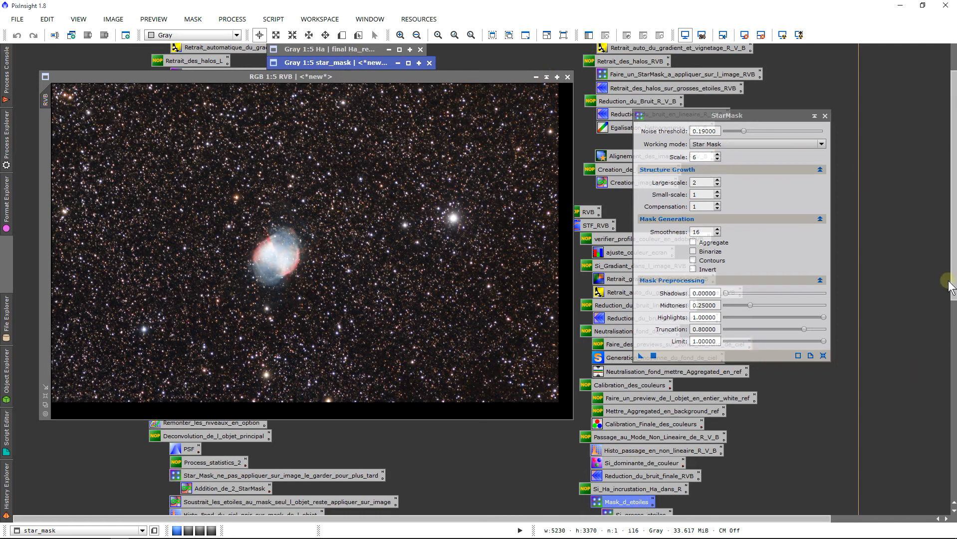
# Generate a second star mask for the large stars from RVB with midtones at 0.95, close StarMask, and shrink the new mask's window
pyautogui.scroll(-1, 952, 287)
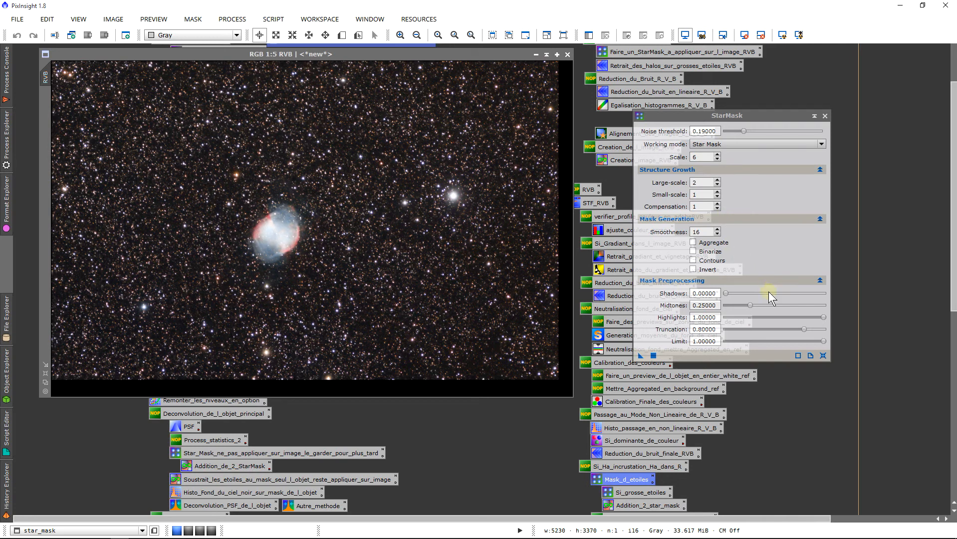
pyautogui.moveTo(751, 306); pyautogui.dragTo(819, 308)
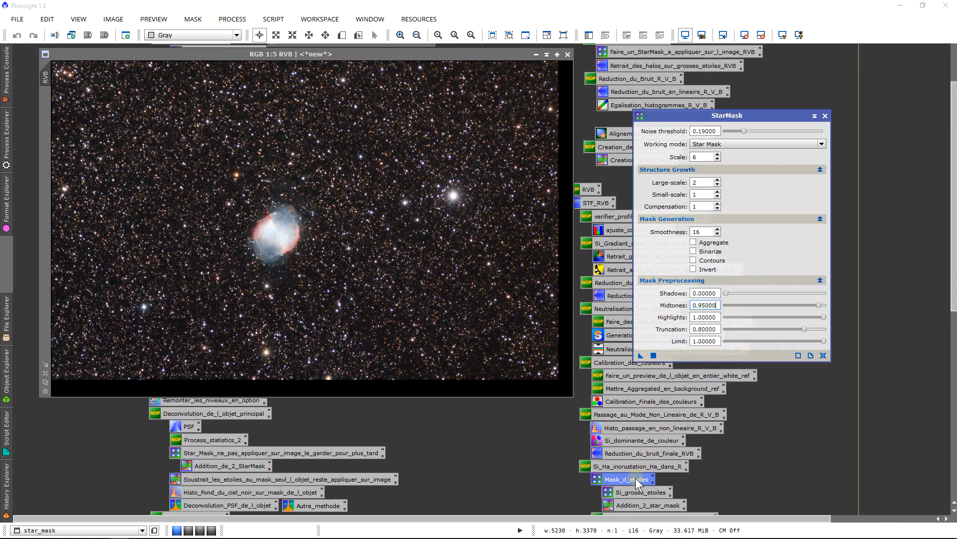
pyautogui.click(624, 493)
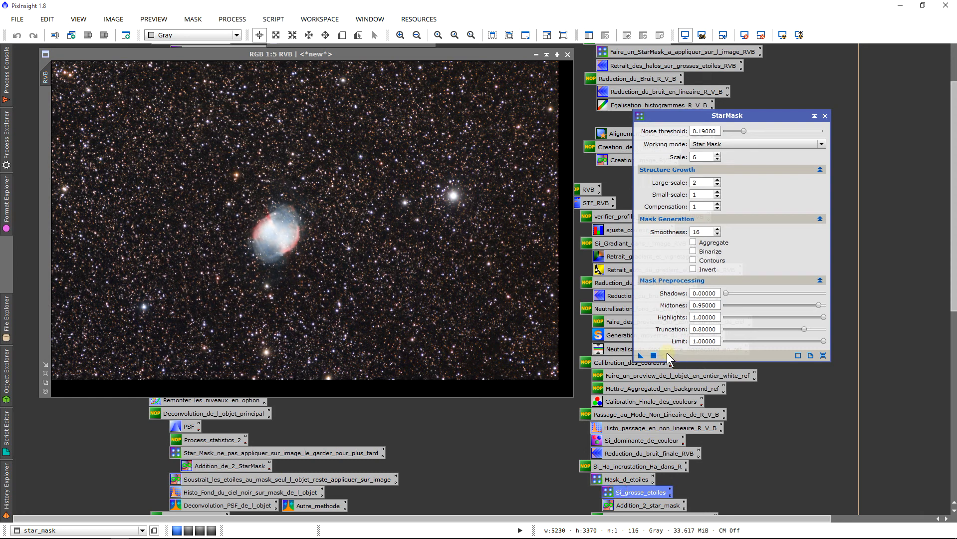
pyautogui.moveTo(646, 356); pyautogui.dragTo(437, 252)
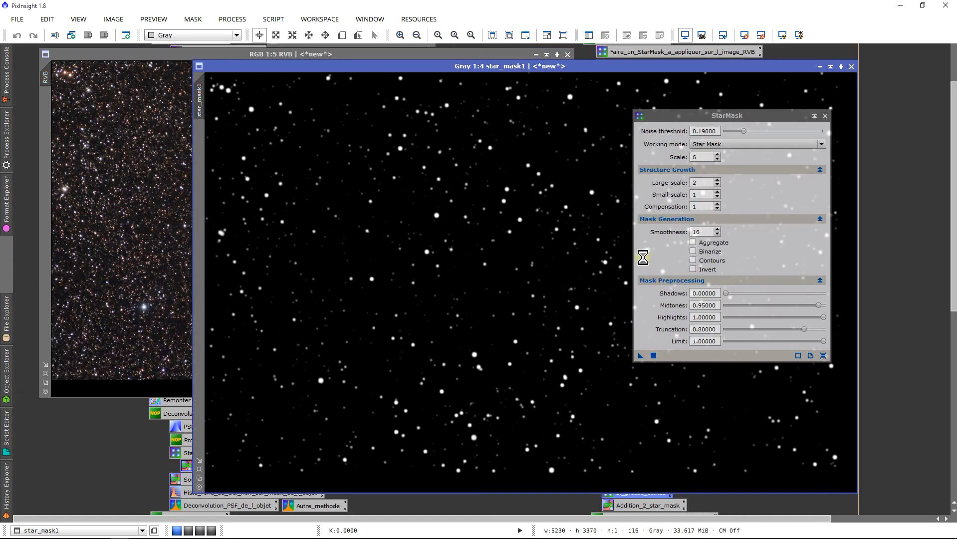
pyautogui.click(825, 117)
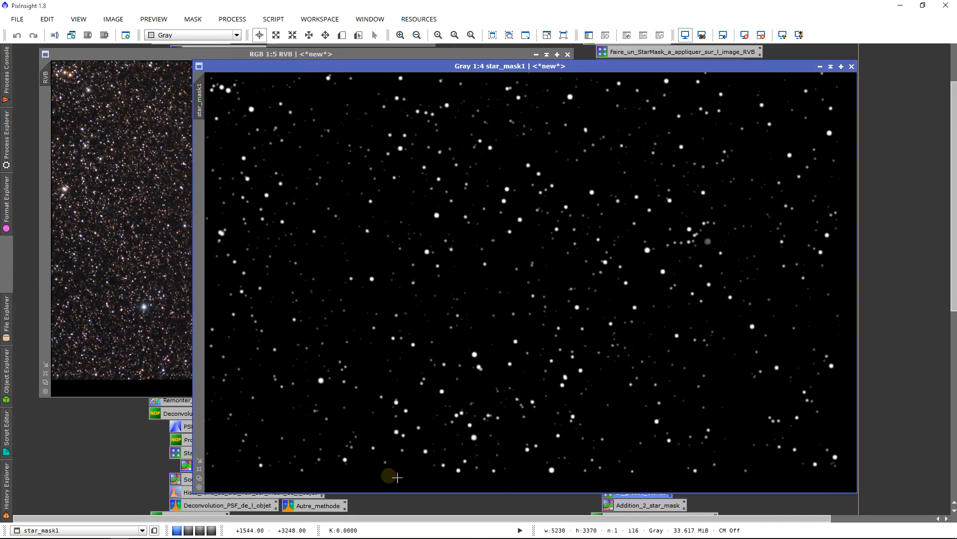
pyautogui.click(200, 478)
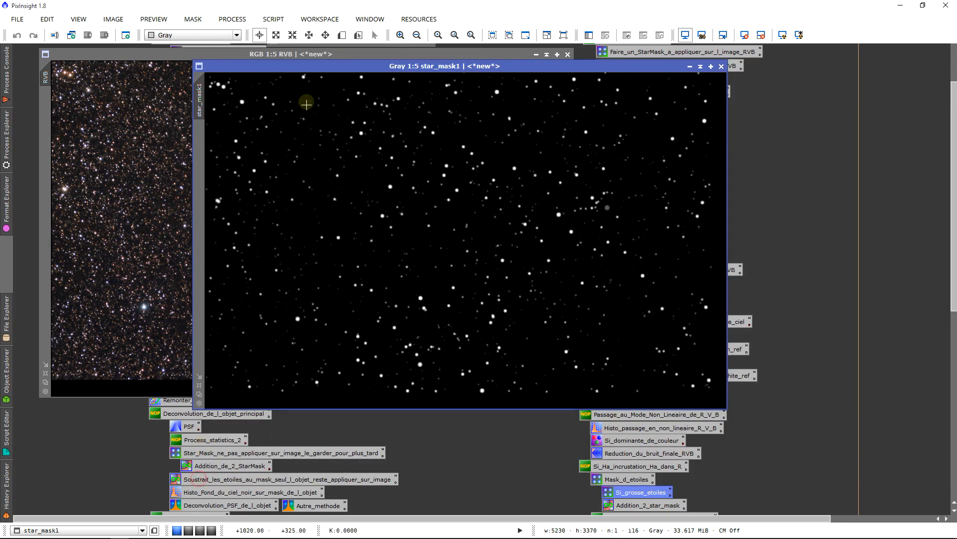
# Bring up the star_mask window and align star_mask1 over it to compare the two masks
pyautogui.moveTo(303, 69); pyautogui.dragTo(225, 78)
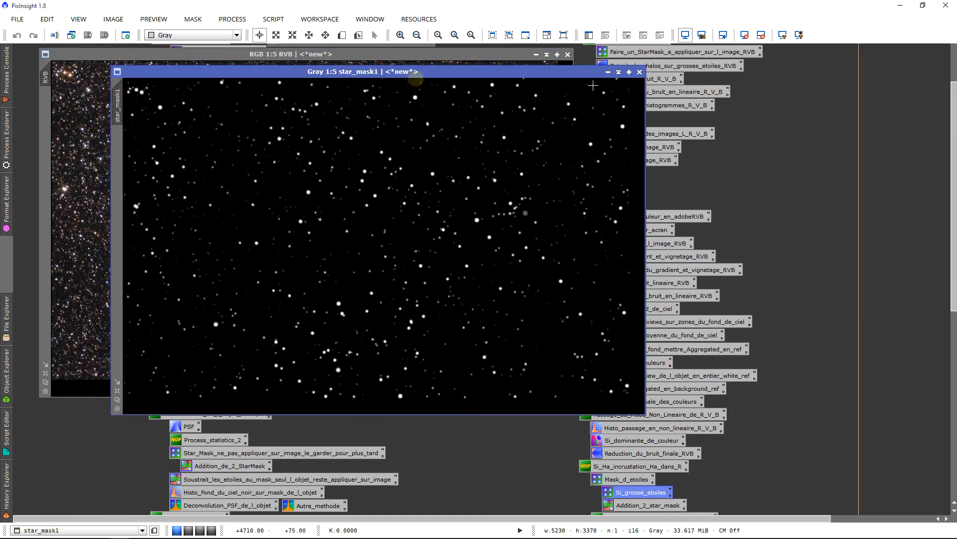
pyautogui.moveTo(503, 57); pyautogui.dragTo(540, 77)
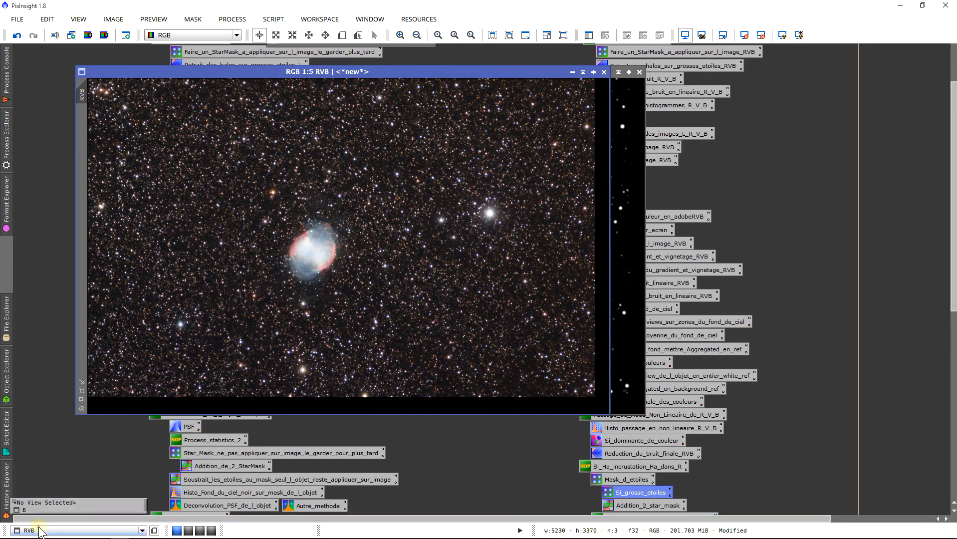
pyautogui.click(42, 530)
pyautogui.click(40, 513)
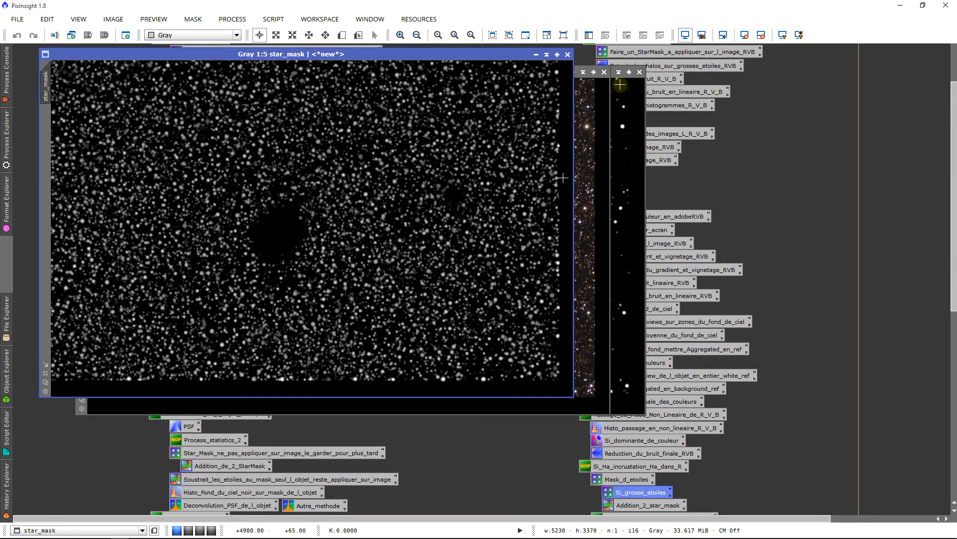
pyautogui.moveTo(596, 75); pyautogui.dragTo(513, 55)
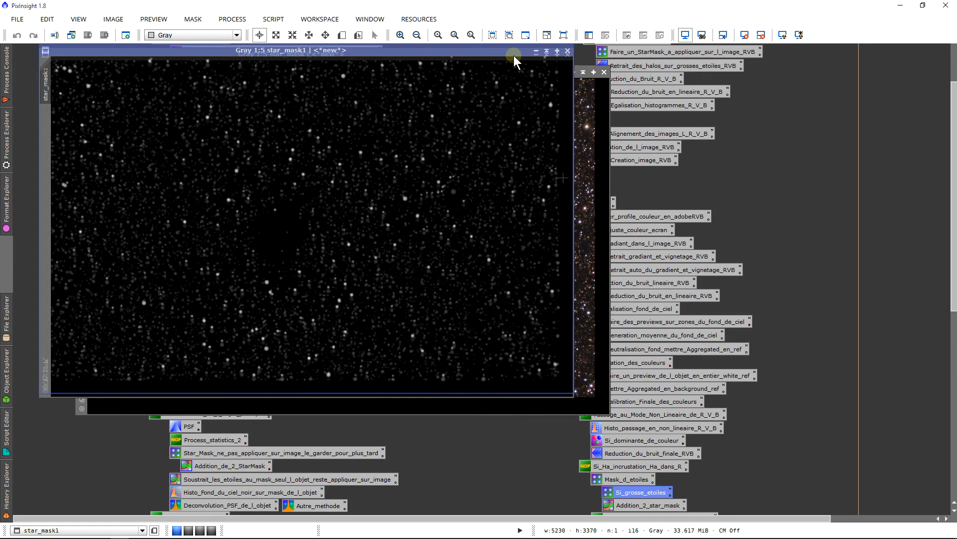
# Run the Addition_2_star_mask PixelMath process, max(star_mask, star_mask1), on star_mask1, then close PixelMath and the star_mask window
pyautogui.doubleClick(654, 504)
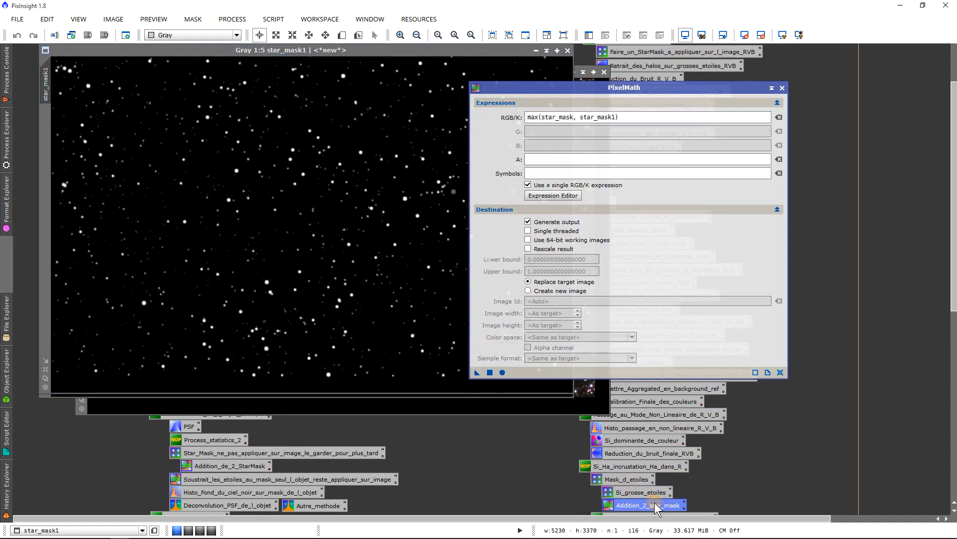
pyautogui.moveTo(640, 90); pyautogui.dragTo(581, 127)
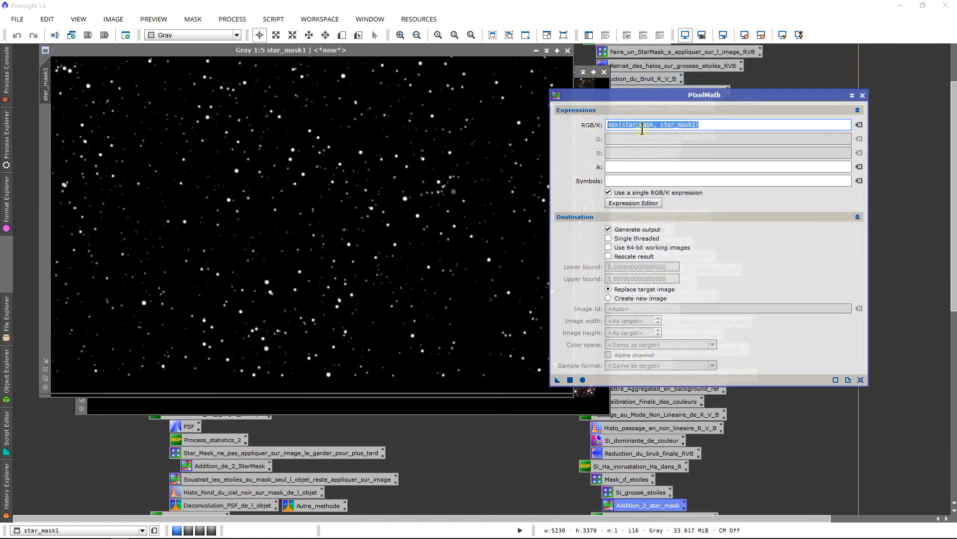
pyautogui.click(705, 129)
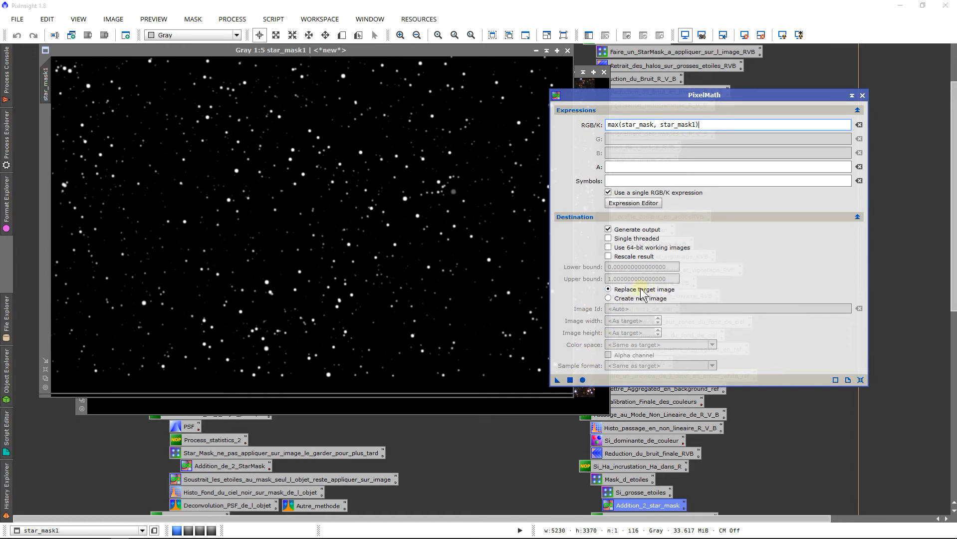
pyautogui.click(320, 186)
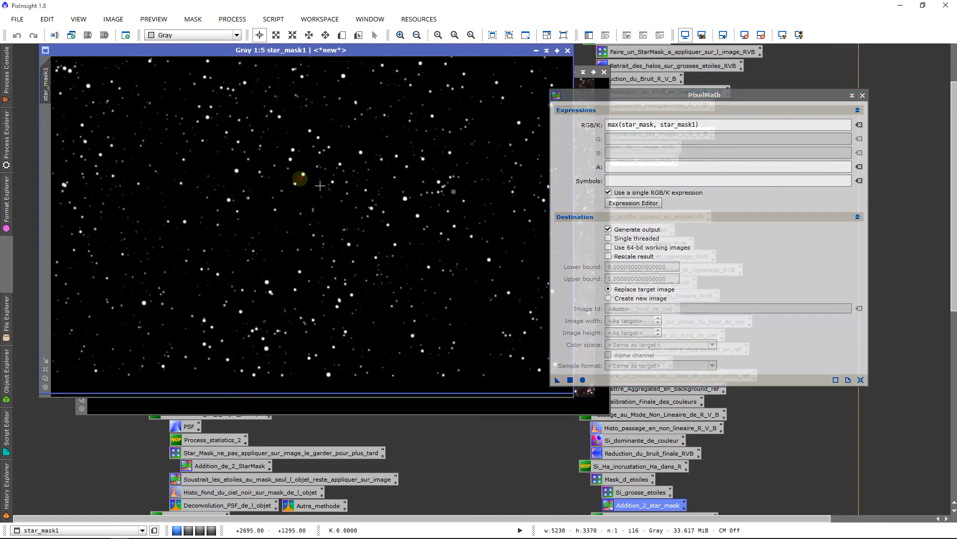
pyautogui.click(570, 380)
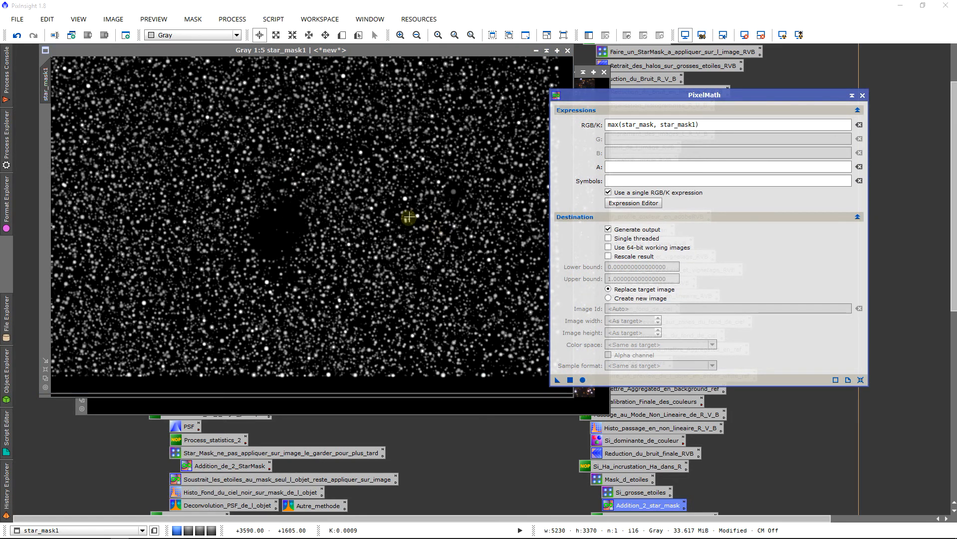
pyautogui.click(863, 95)
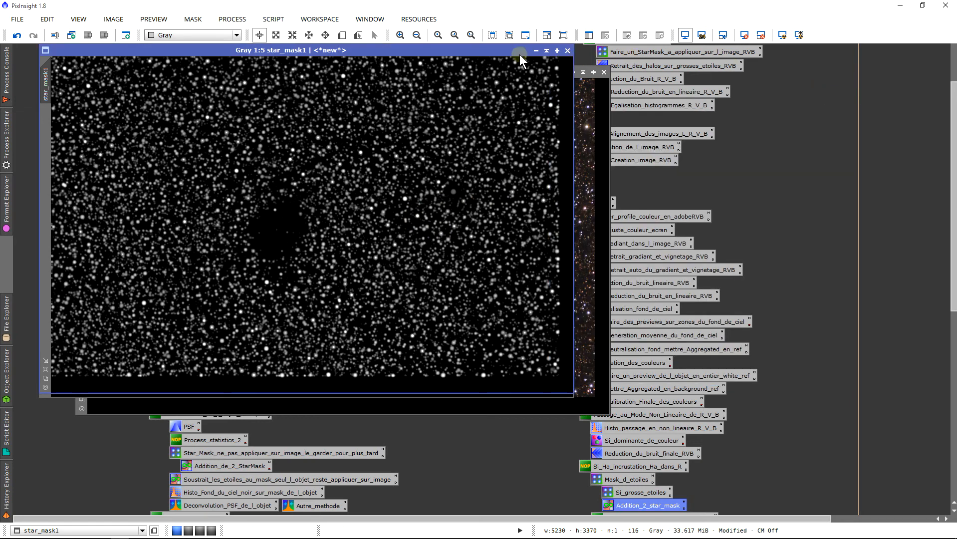
pyautogui.moveTo(519, 54); pyautogui.dragTo(558, 97)
pyautogui.click(568, 54)
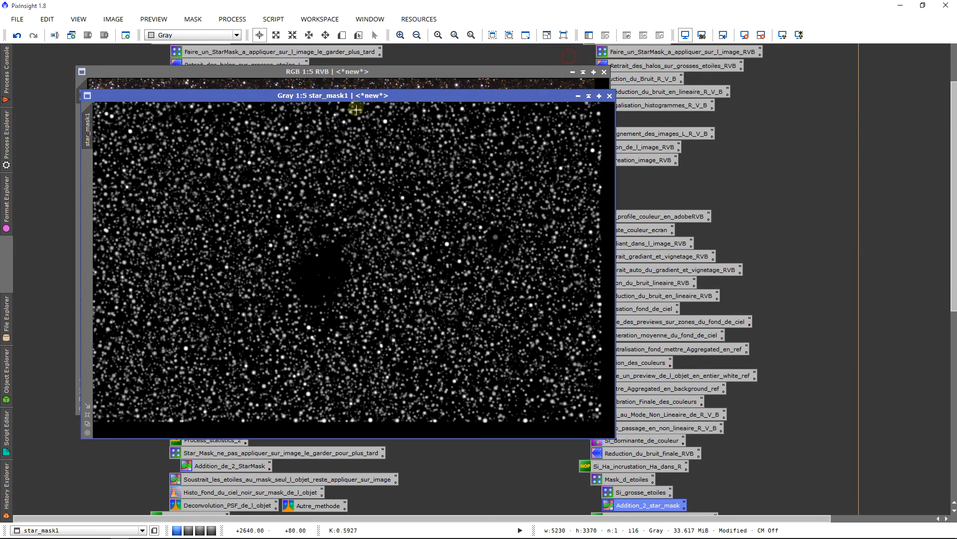
# Apply star_mask1 as the mask of the RVB image and minimize the star_mask1 window
pyautogui.moveTo(349, 96); pyautogui.dragTo(441, 82)
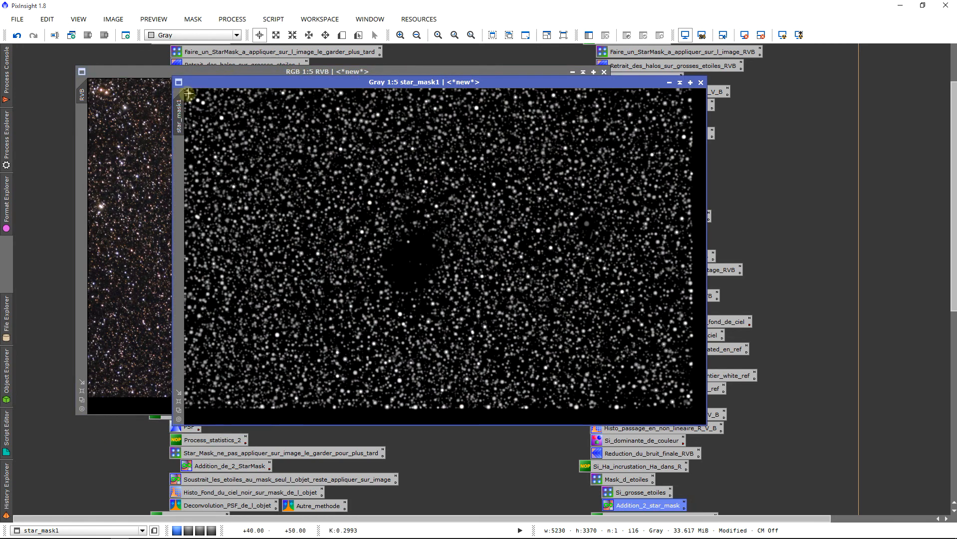
pyautogui.moveTo(179, 109); pyautogui.dragTo(85, 113)
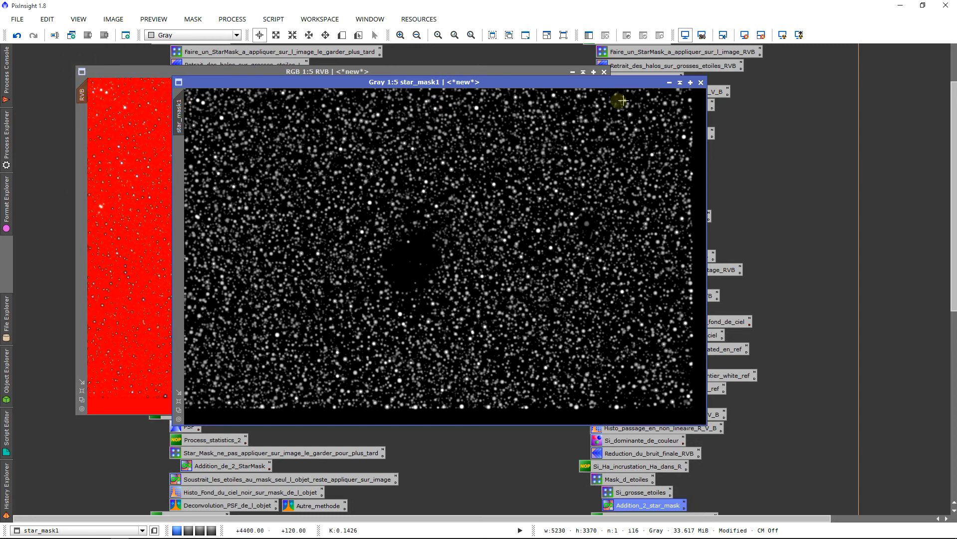
pyautogui.click(680, 83)
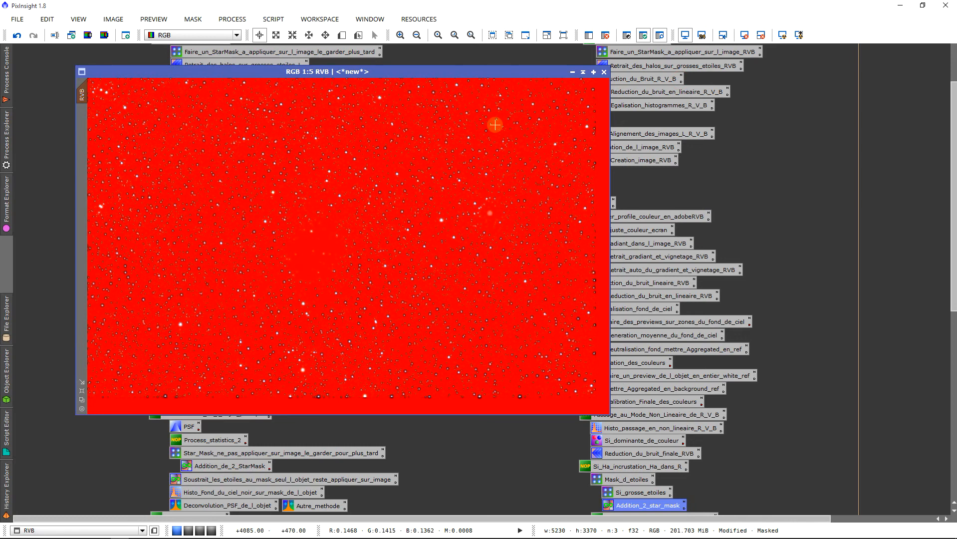
# Invert the mask on RVB and switch it back to compare the protected areas
pyautogui.hotkey('ctrl', 'k')
pyautogui.hotkey('ctrl', 'i')
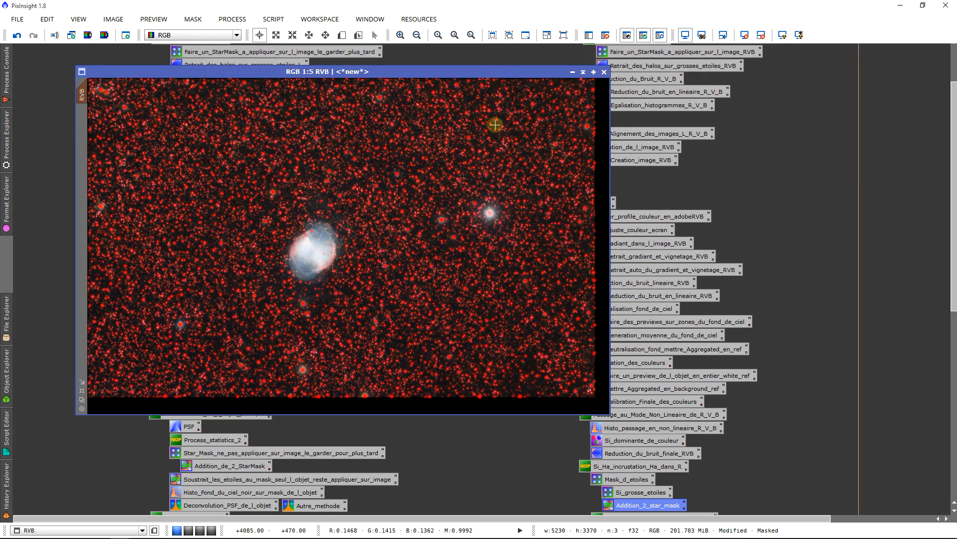
pyautogui.hotkey('ctrl', 'shift', 'i')
pyautogui.hotkey('ctrl', 'k')
pyautogui.hotkey('ctrl', 'k')
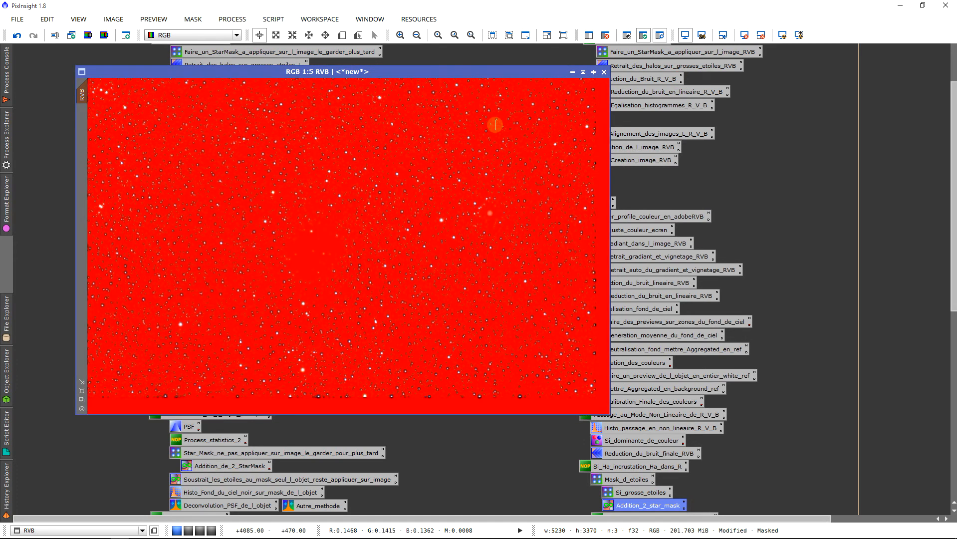
# Invert the mask on RVB to protect the stars, and hide the red mask overlay
pyautogui.rightClick(258, 161)
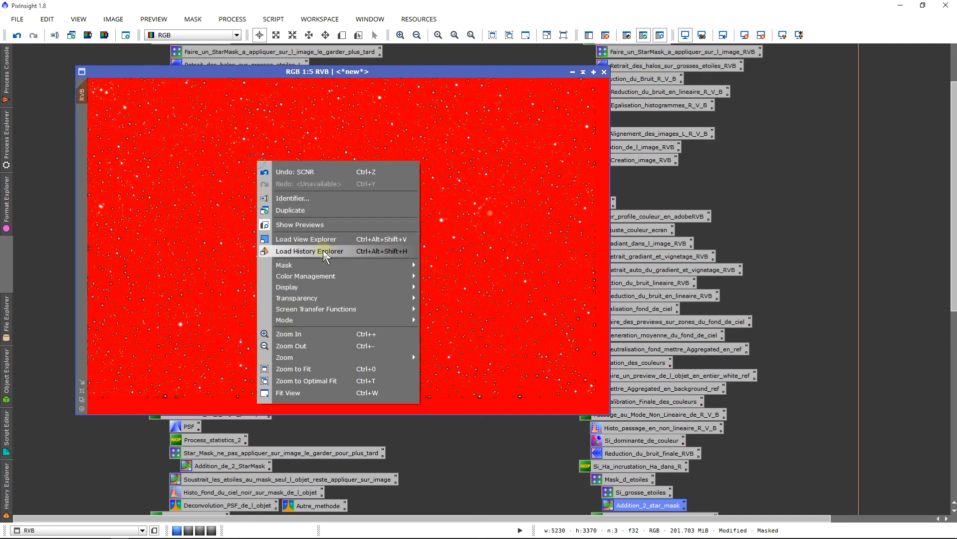
pyautogui.moveTo(376, 265)
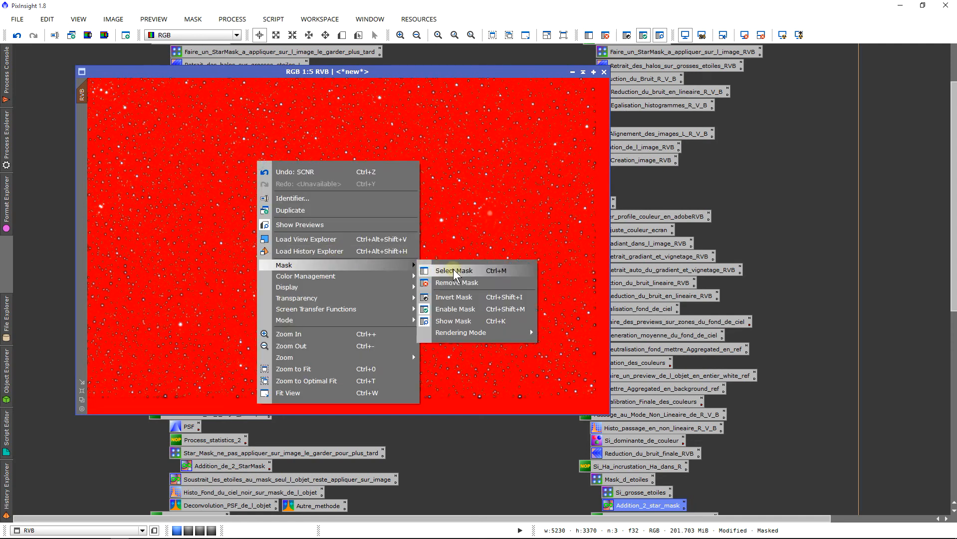
pyautogui.click(467, 299)
pyautogui.scroll(4, 427, 267)
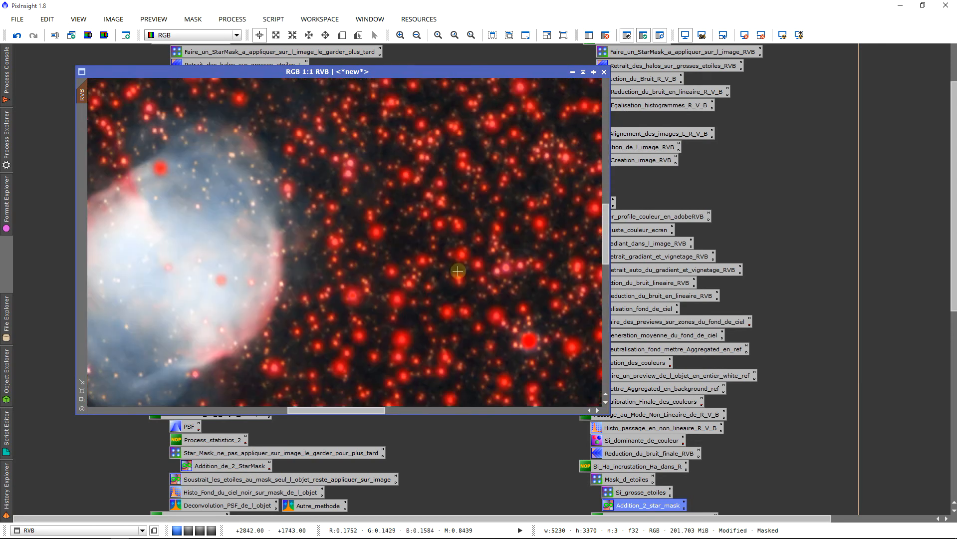
pyautogui.rightClick(363, 194)
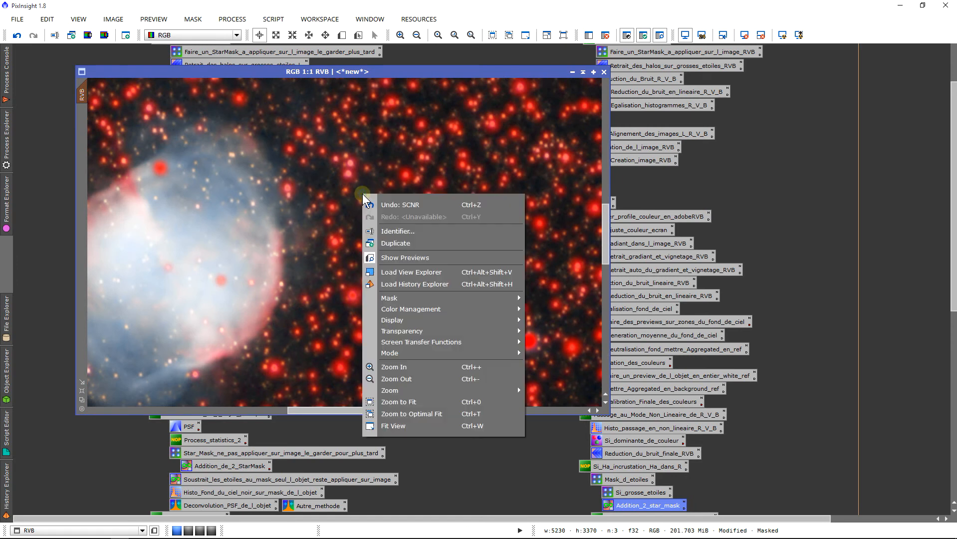
pyautogui.moveTo(483, 299)
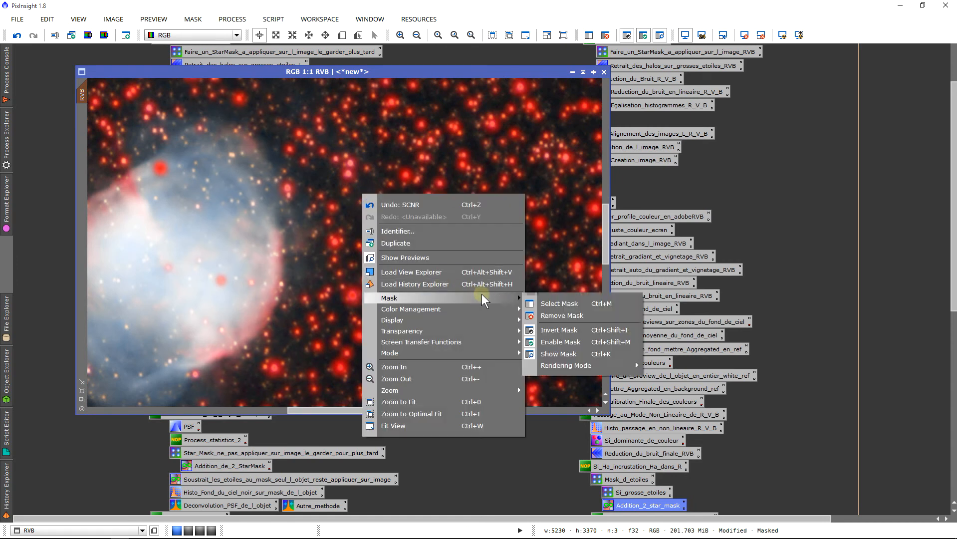
pyautogui.click(574, 354)
pyautogui.scroll(-4, 469, 294)
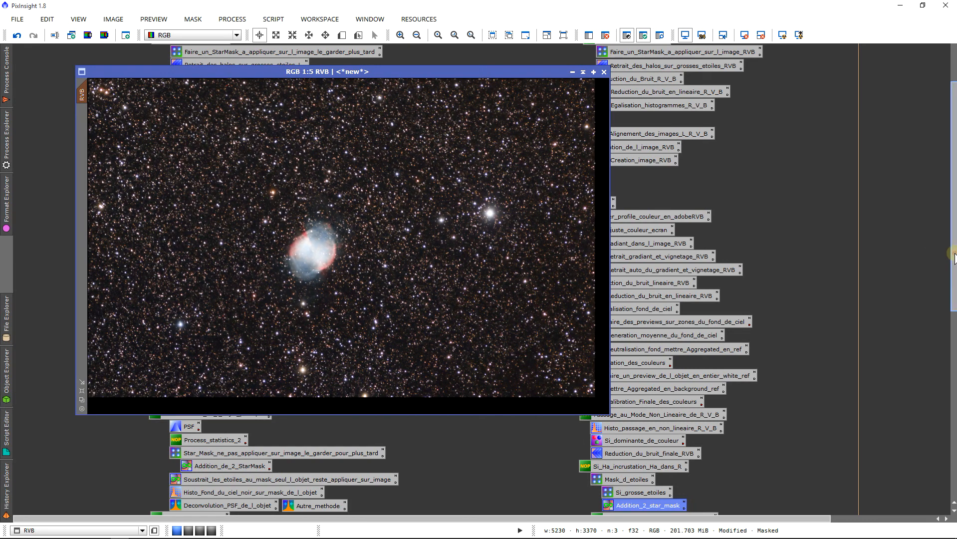
# Open the Ajout_couche_Ha_dans_R PixelMath process and place its window beside the RVB image
pyautogui.moveTo(953, 252); pyautogui.dragTo(953, 258)
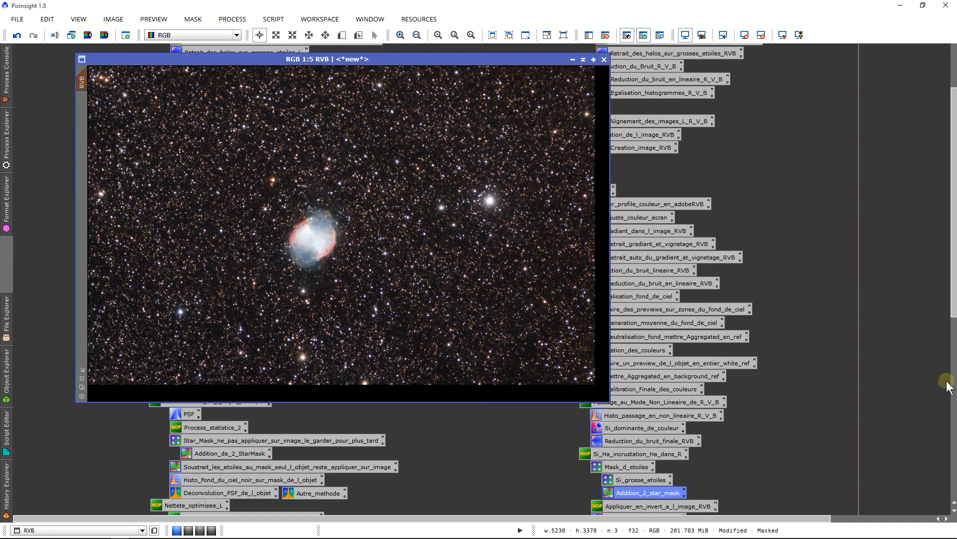
pyautogui.moveTo(953, 300); pyautogui.dragTo(955, 315)
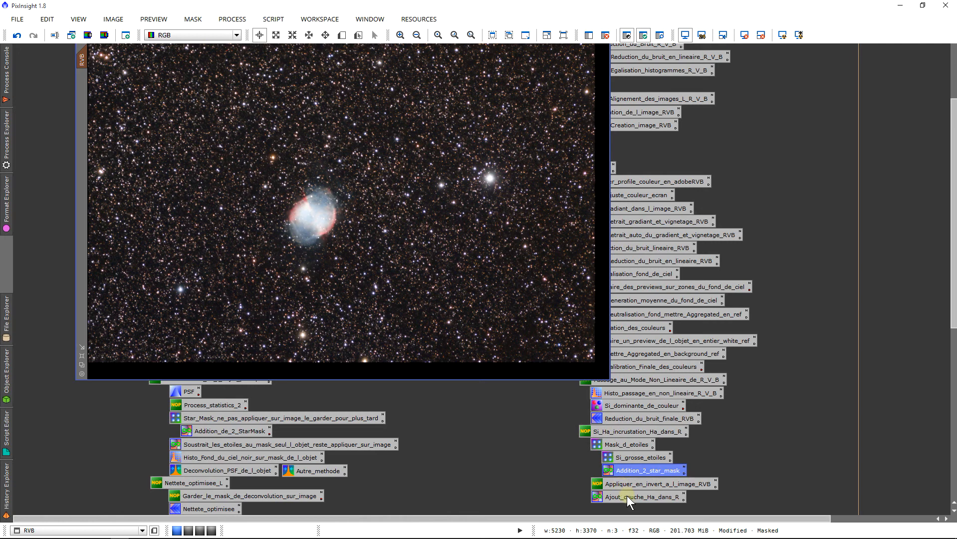
pyautogui.doubleClick(663, 498)
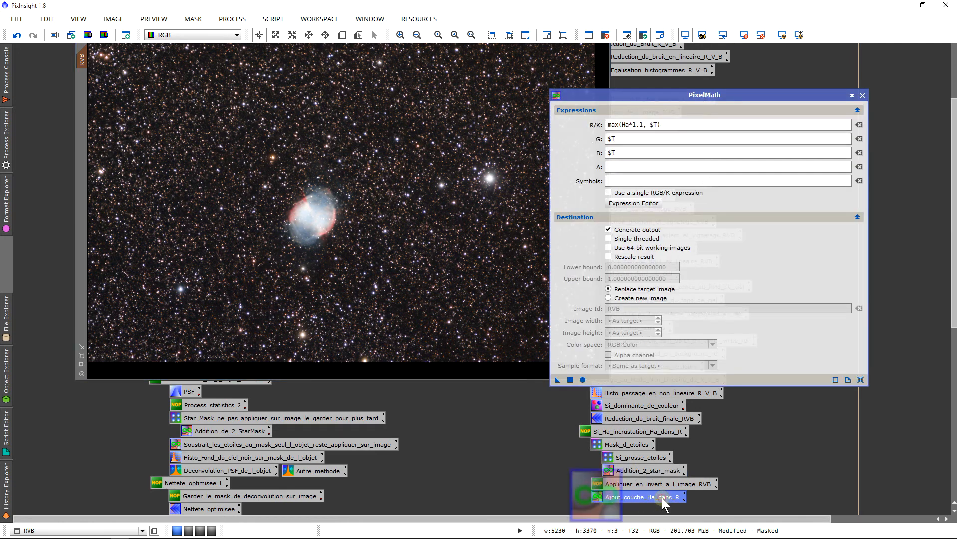
pyautogui.moveTo(954, 342); pyautogui.dragTo(955, 274)
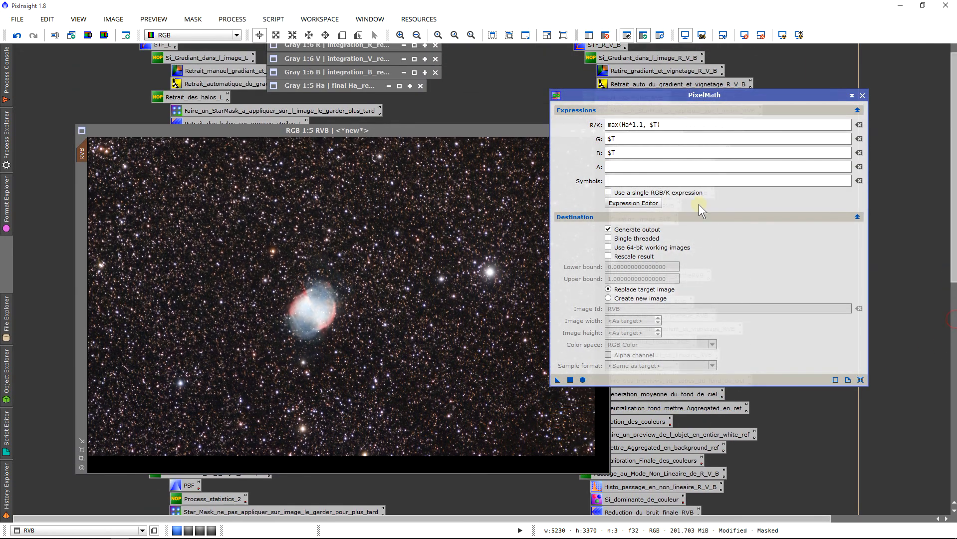
pyautogui.click(702, 92)
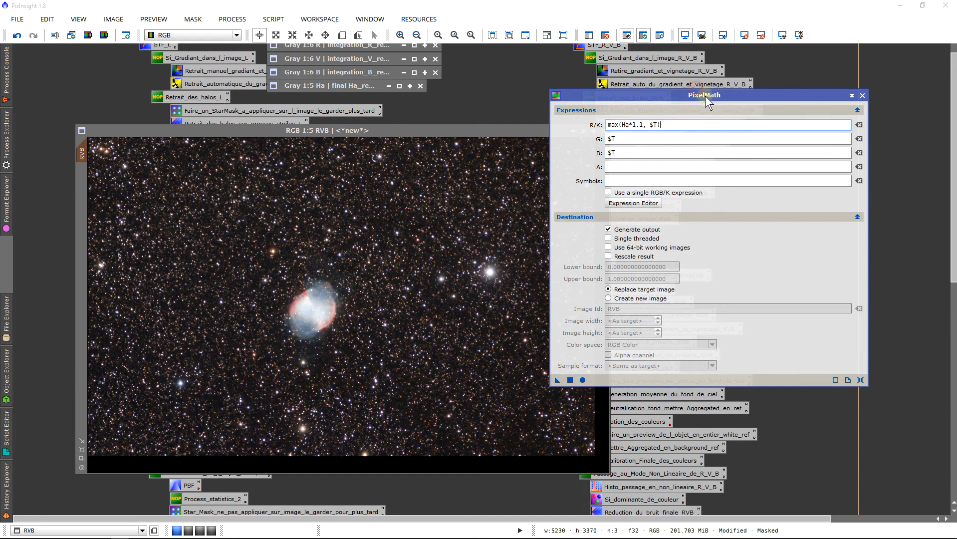
pyautogui.moveTo(706, 96); pyautogui.dragTo(716, 109)
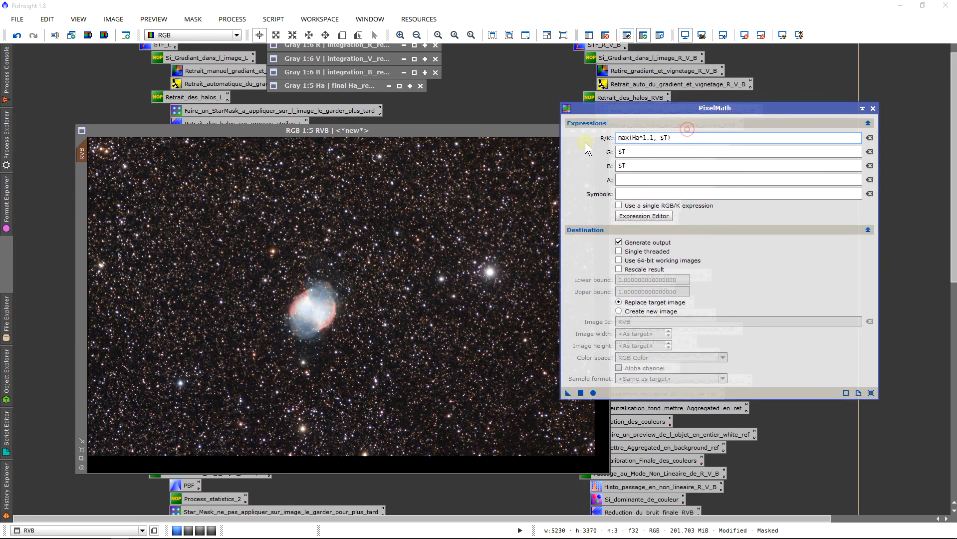
# Examine the PixelMath expressions for the R/K, G and B channels, particularly the Ha term in the R/K expression
pyautogui.doubleClick(630, 151)
pyautogui.doubleClick(639, 165)
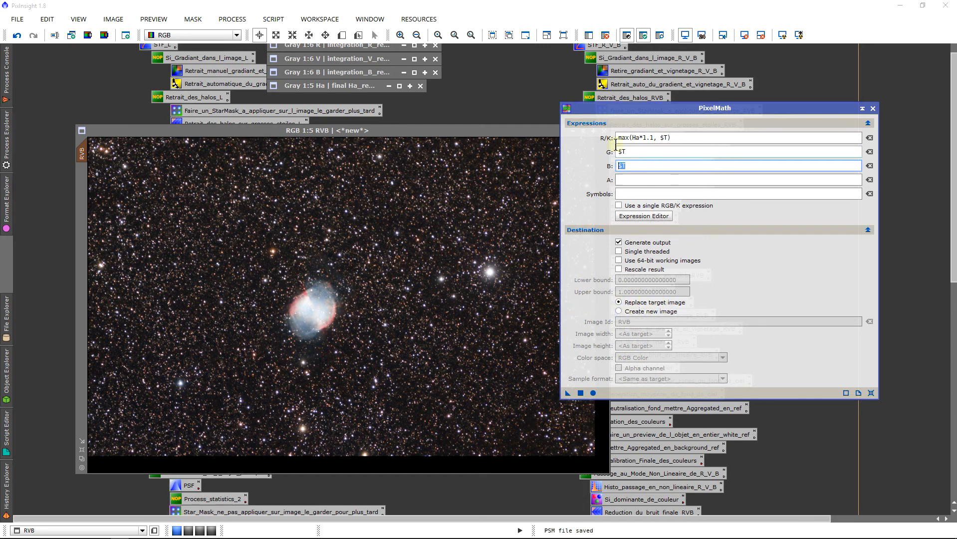
pyautogui.click(643, 151)
pyautogui.click(649, 166)
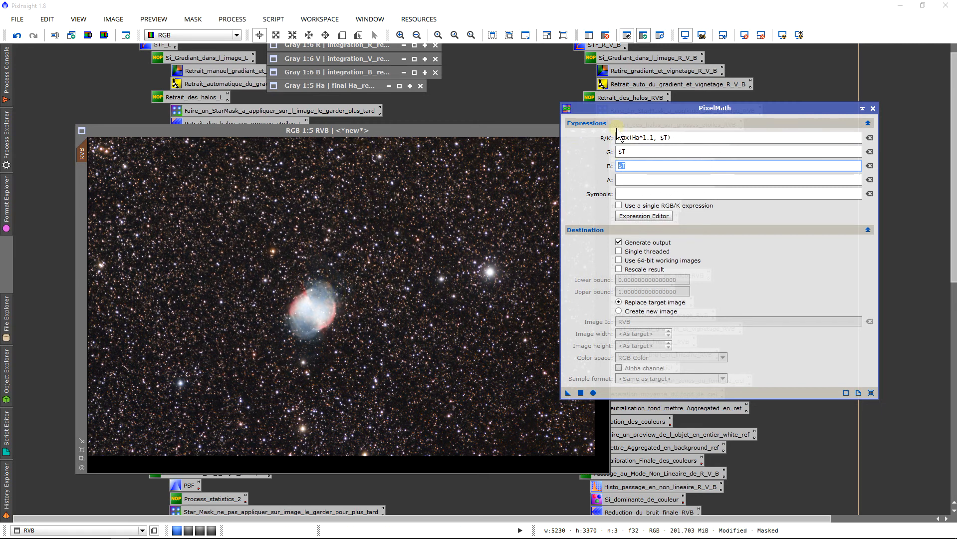
pyautogui.click(659, 153)
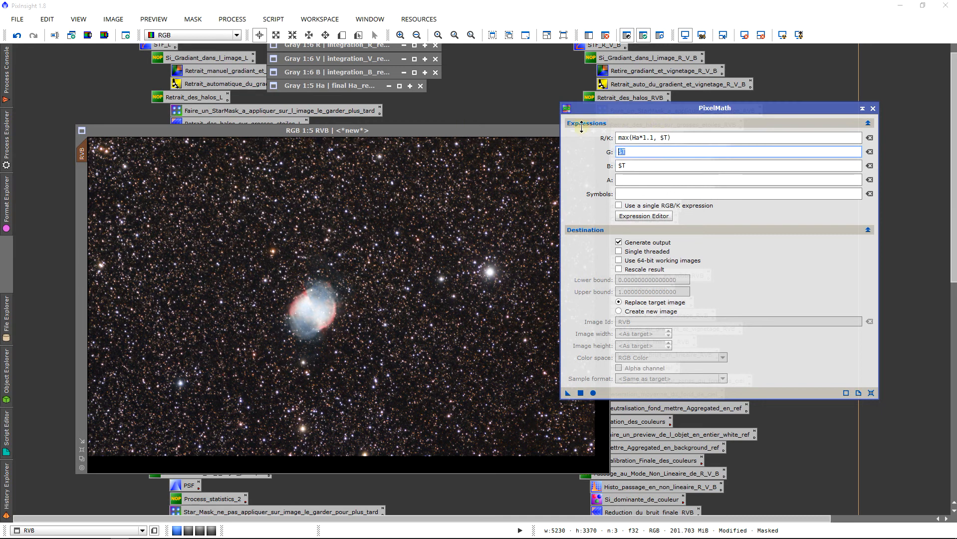
pyautogui.click(675, 137)
pyautogui.moveTo(676, 135); pyautogui.dragTo(527, 158)
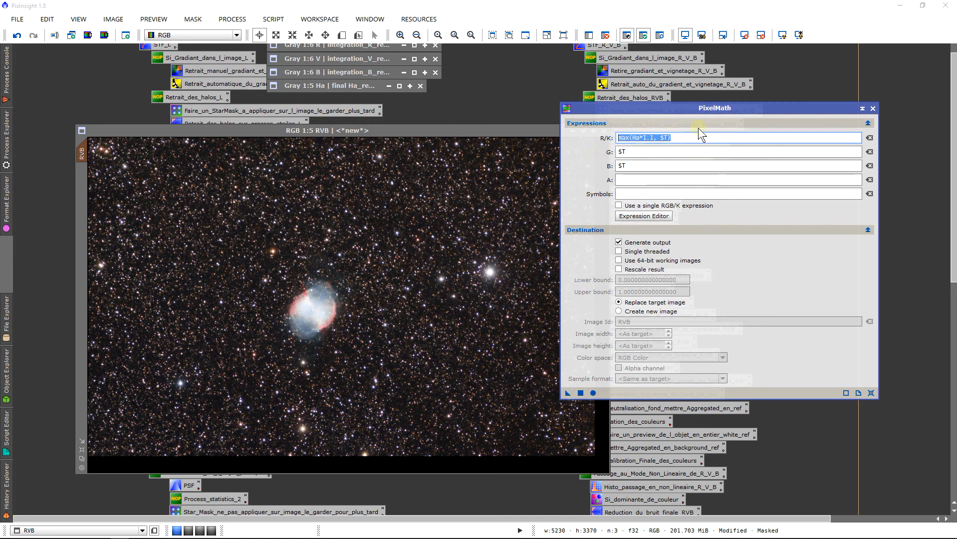
pyautogui.click(660, 136)
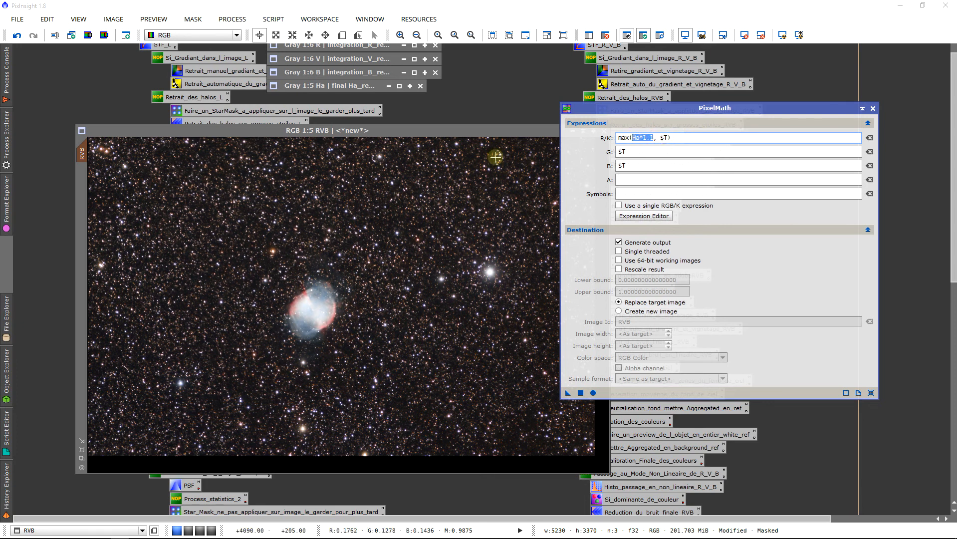
pyautogui.moveTo(548, 133); pyautogui.dragTo(526, 124)
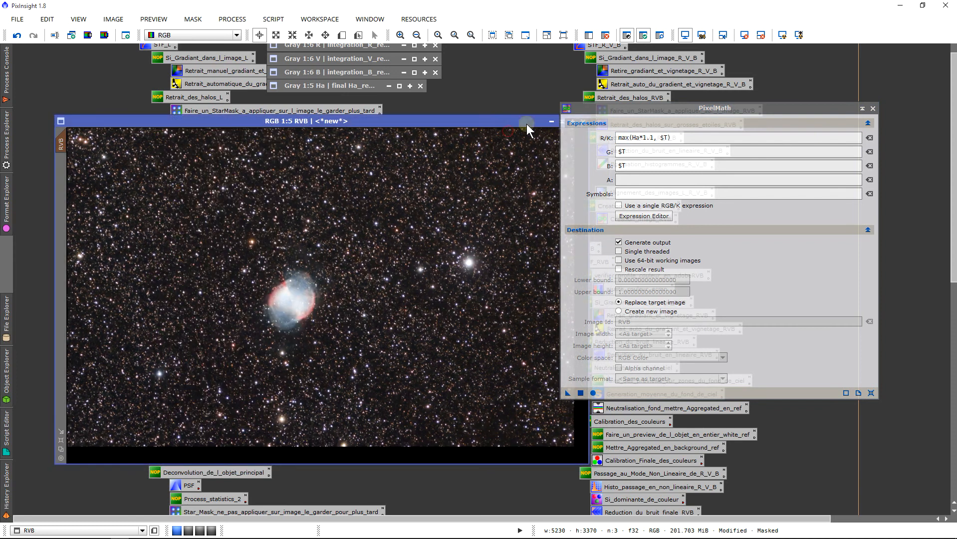
pyautogui.click(654, 138)
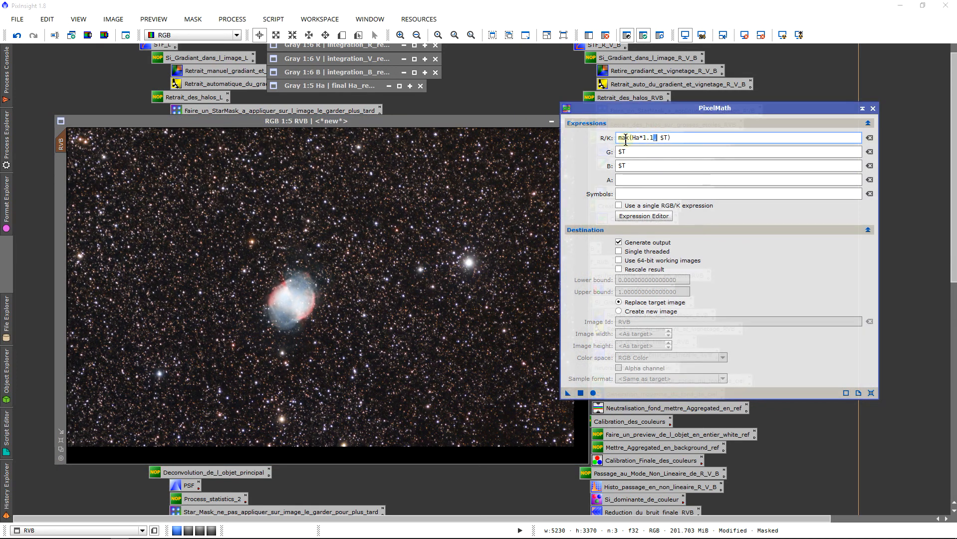
# Try adding Ha to RVB's red channel with the PixelMath expression max(Ha*1.1, $T), and inspect the nebula up close
pyautogui.click(482, 225)
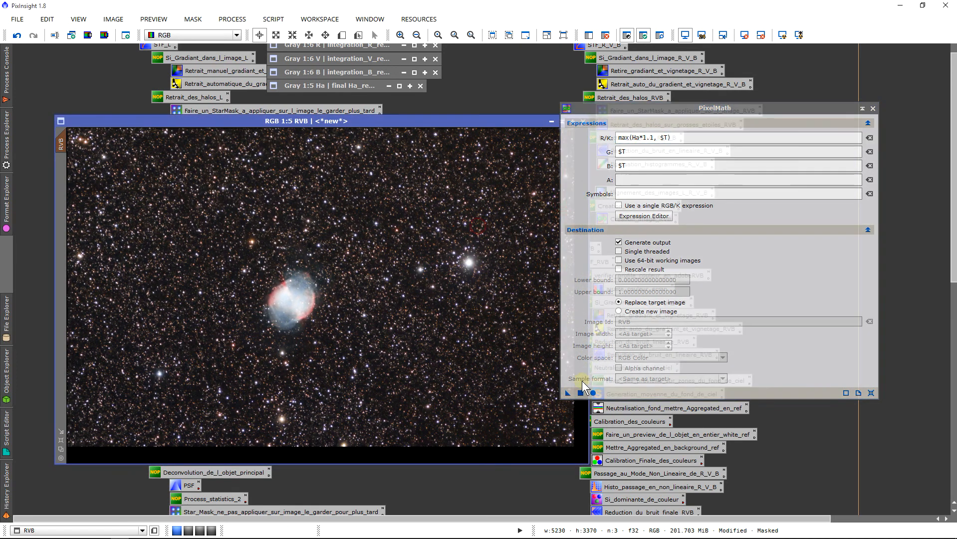
pyautogui.click(580, 393)
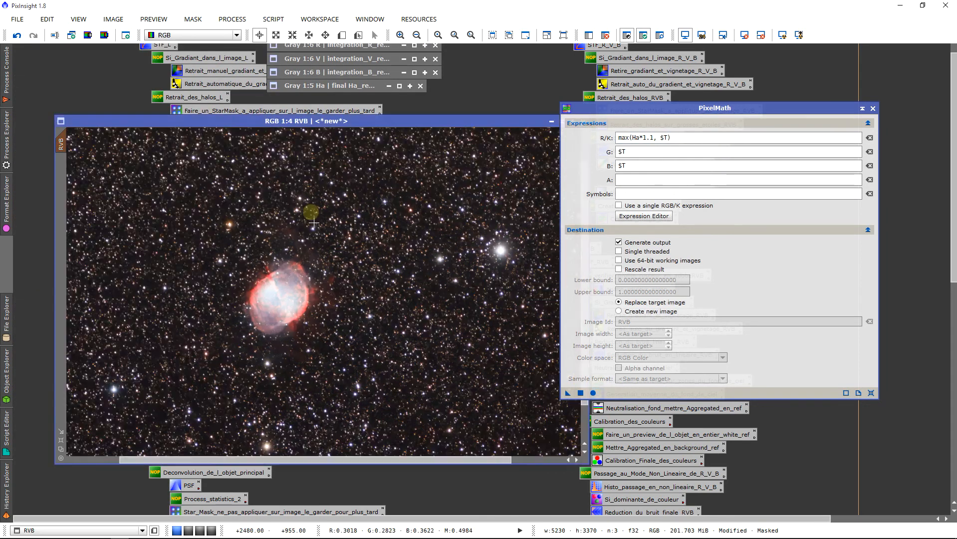
pyautogui.scroll(3, 331, 293)
pyautogui.scroll(1, 320, 320)
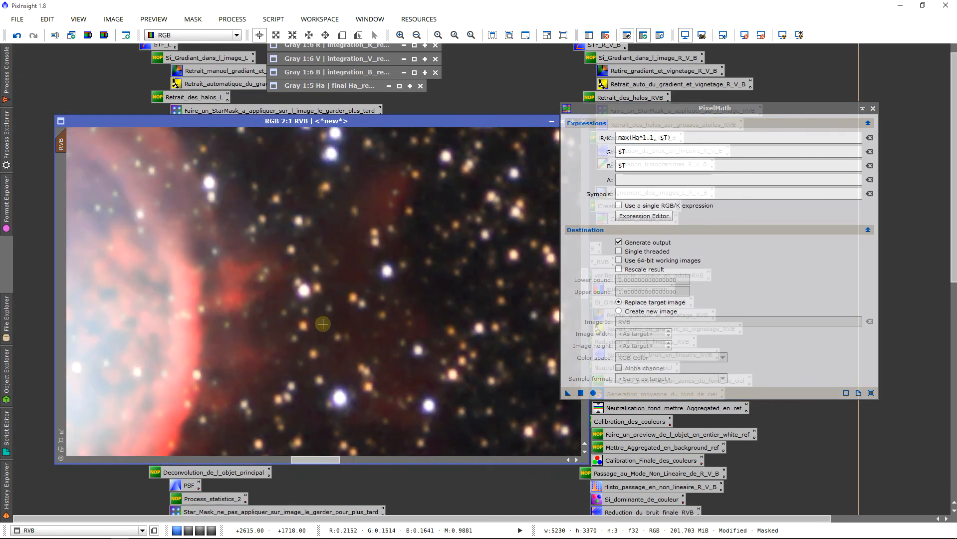
pyautogui.scroll(-1, 319, 320)
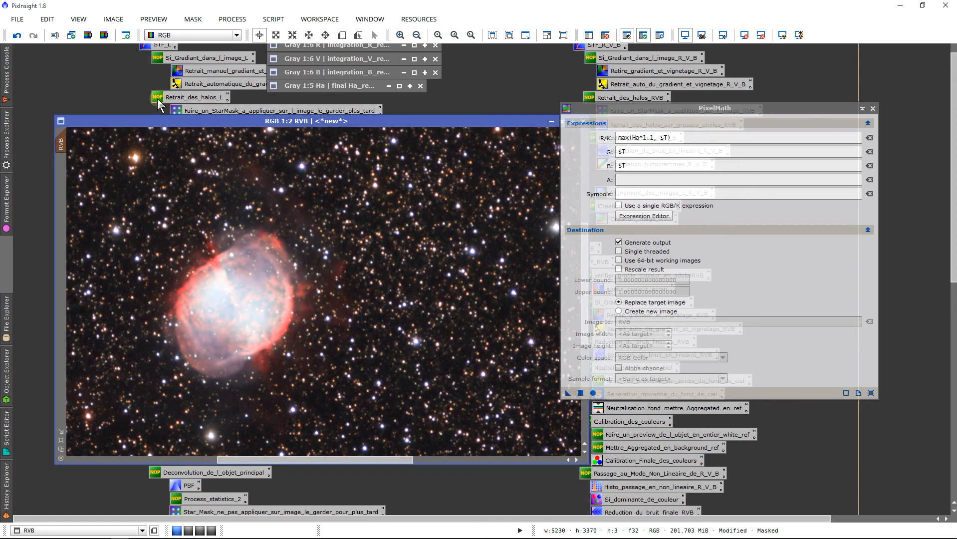
# Compare RVB with and without the Ha*1.1 addition, leaving the PixelMath operation undone
pyautogui.click(17, 35)
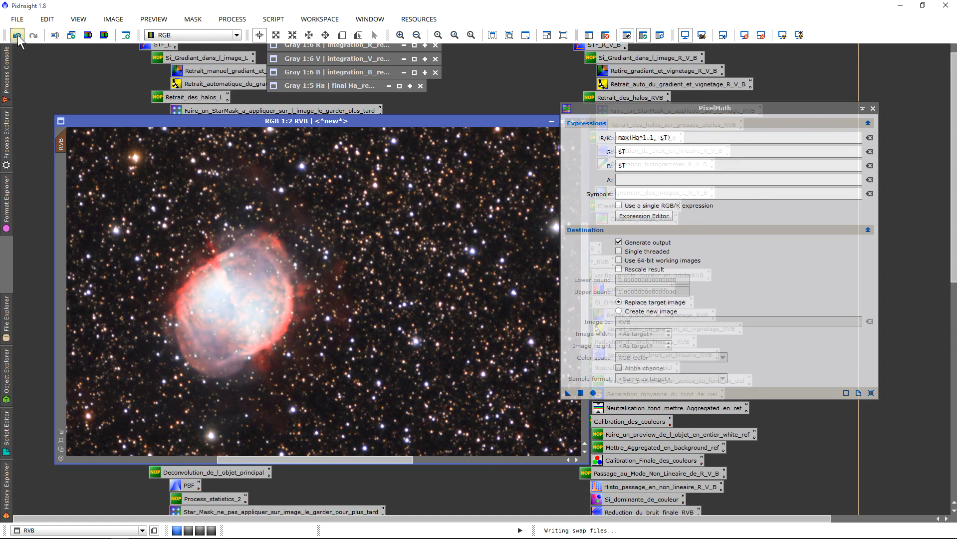
pyautogui.click(31, 36)
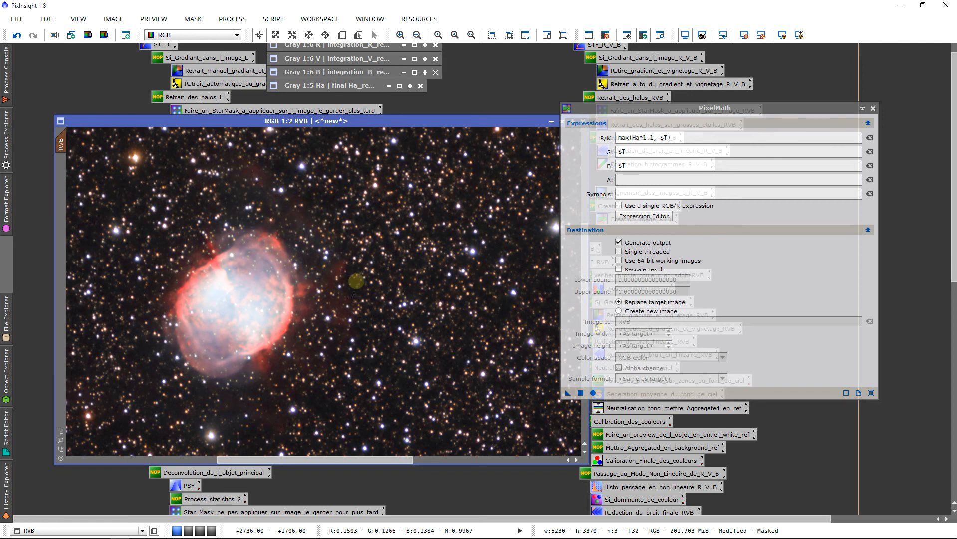
pyautogui.click(20, 36)
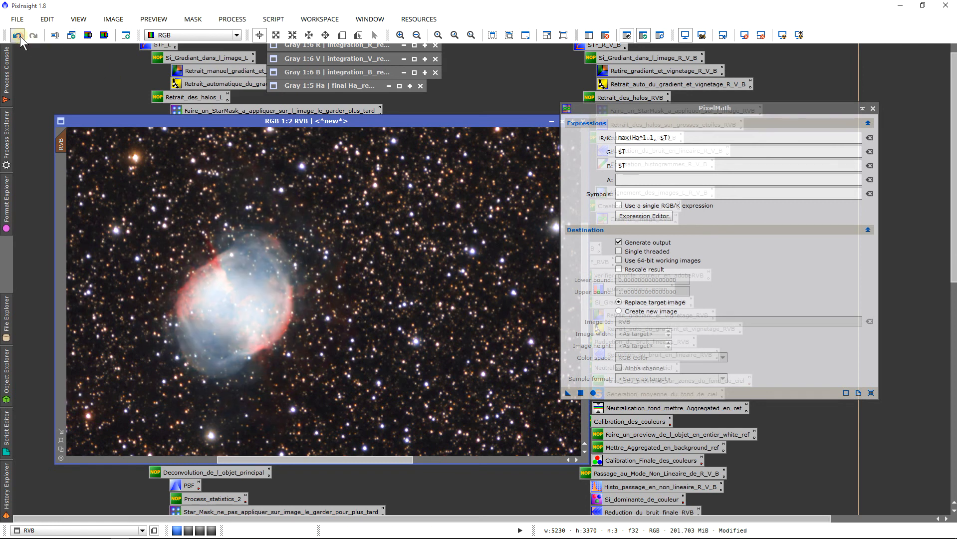
pyautogui.click(36, 35)
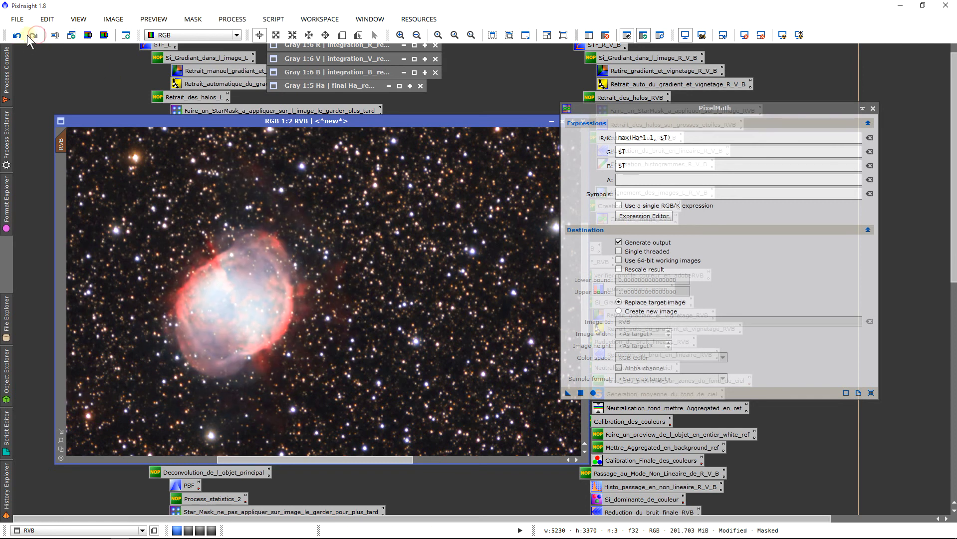
pyautogui.click(22, 35)
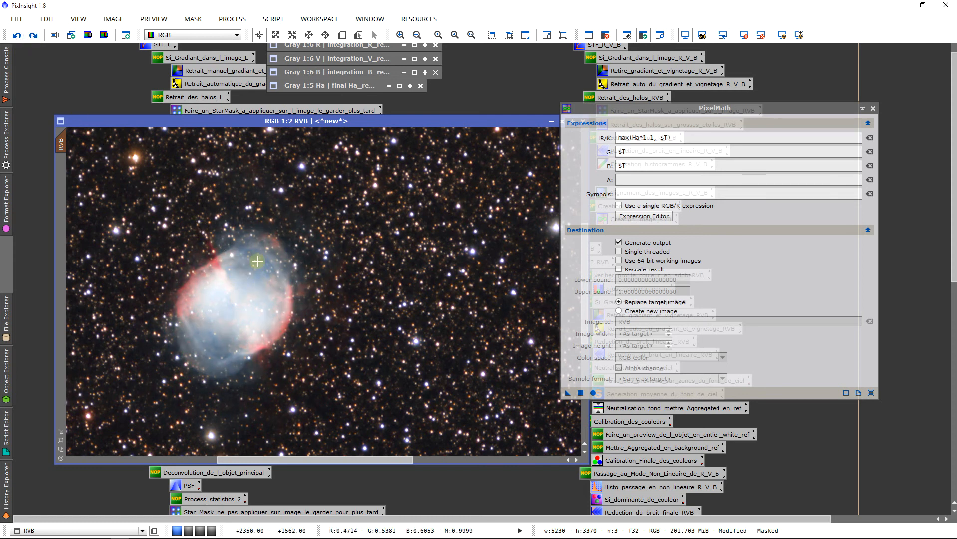
# Try the PixelMath addition on RVB with the R/K expression max(Ha*0.8, $T), and undo it
pyautogui.click(656, 138)
pyautogui.press('BackSpace')
pyautogui.press('BackSpace')
pyautogui.press('BackSpace')
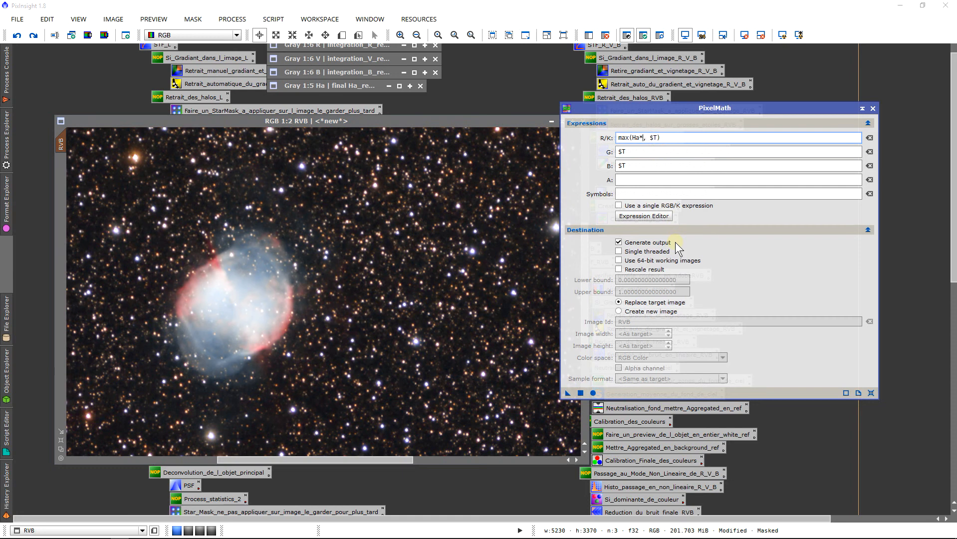
pyautogui.write('0.8')
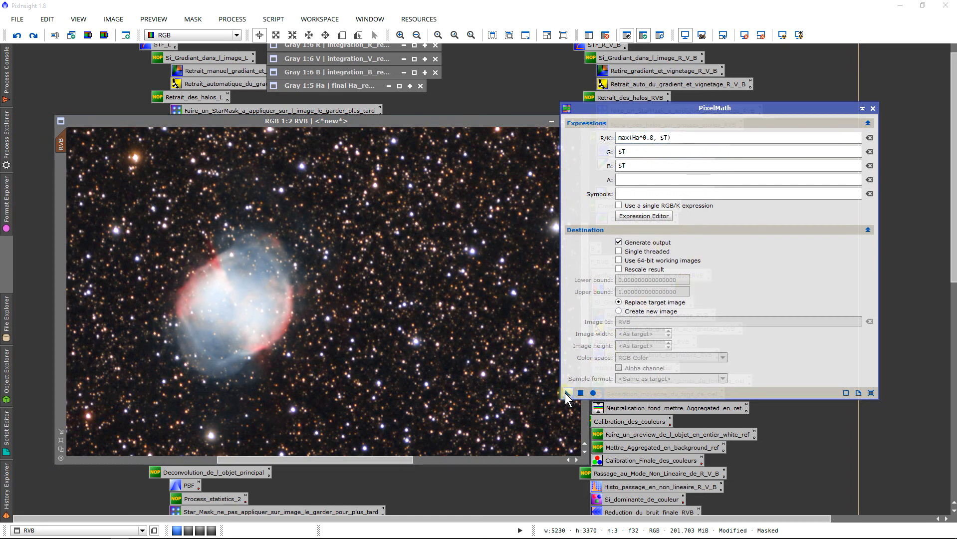
pyautogui.moveTo(568, 392); pyautogui.dragTo(451, 342)
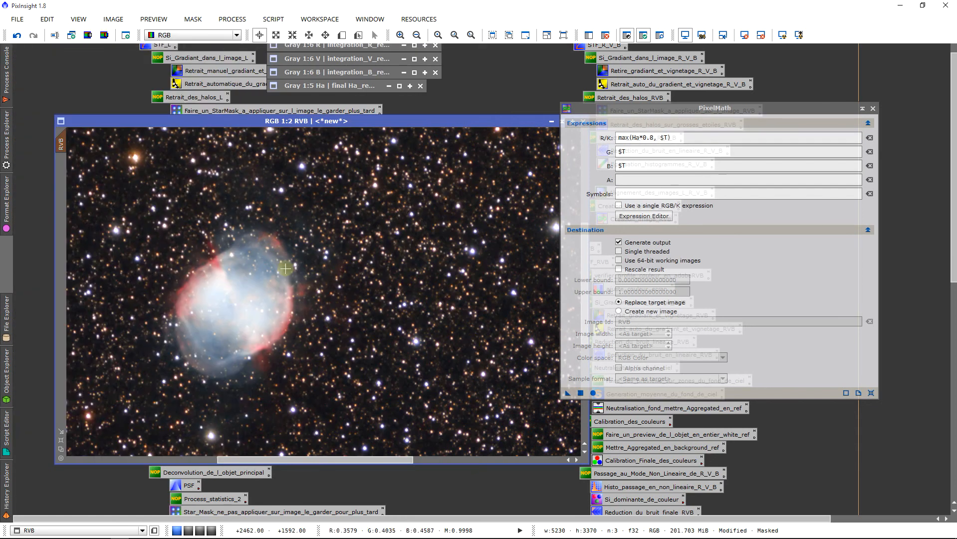
pyautogui.click(16, 35)
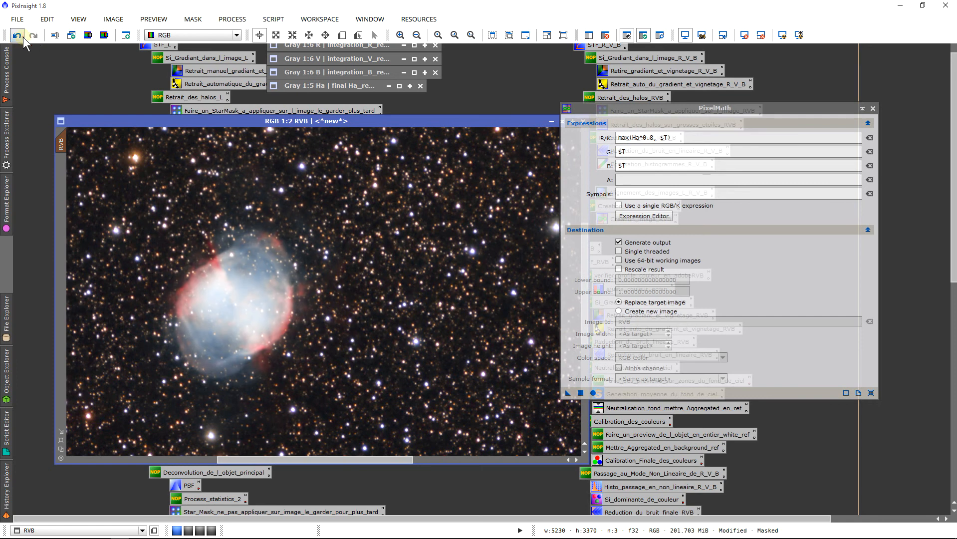
# Set the R/K expression to max(Ha*0.9, $T), apply PixelMath to RVB, and inspect the nebula's edge
pyautogui.click(653, 135)
pyautogui.press('BackSpace')
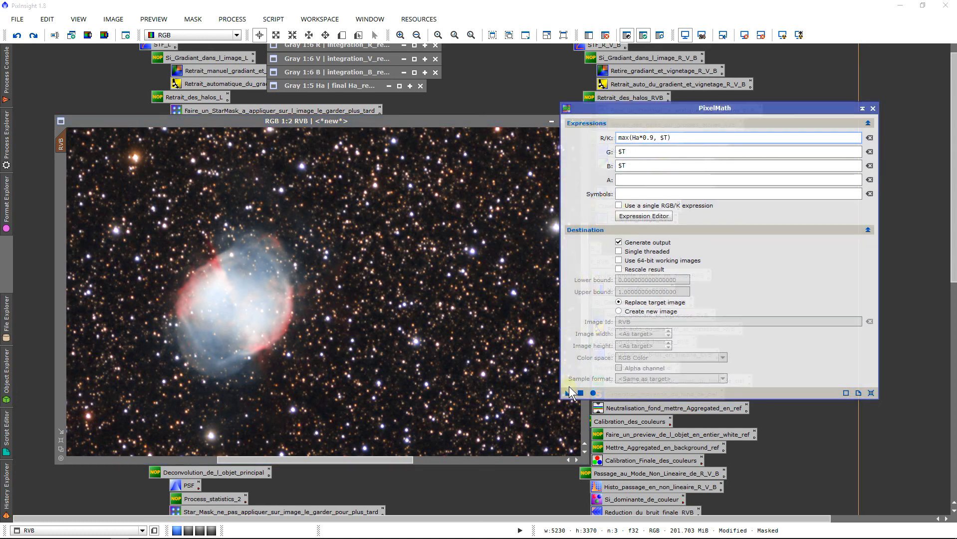
pyautogui.moveTo(568, 393); pyautogui.dragTo(267, 192)
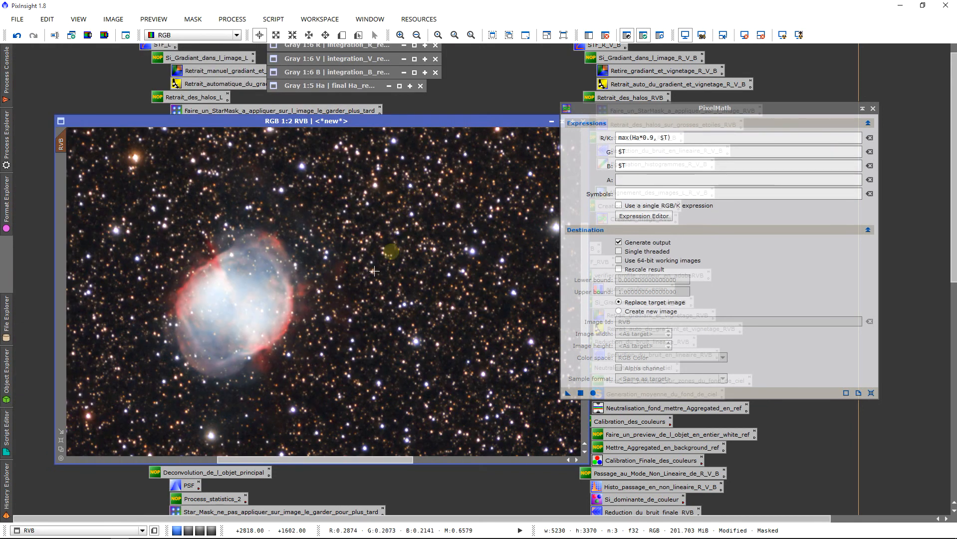
pyautogui.scroll(2, 391, 251)
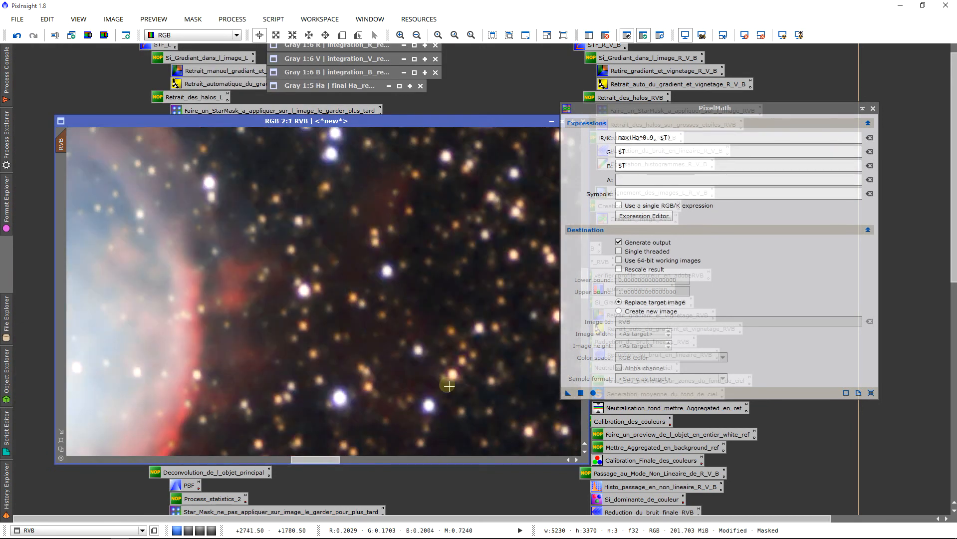
pyautogui.scroll(-2, 396, 225)
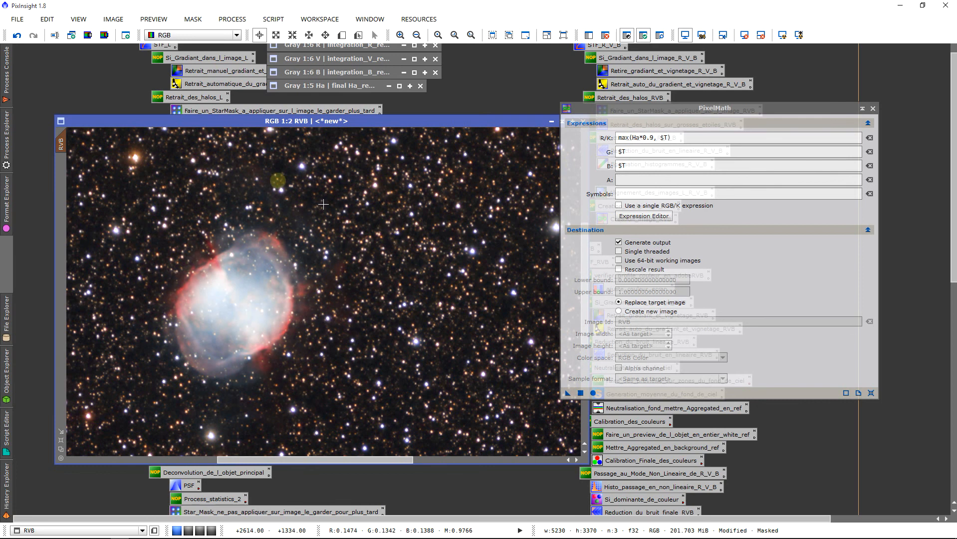
# Compare RVB before and after the Ha*0.9 addition, keeping the addition applied
pyautogui.click(18, 36)
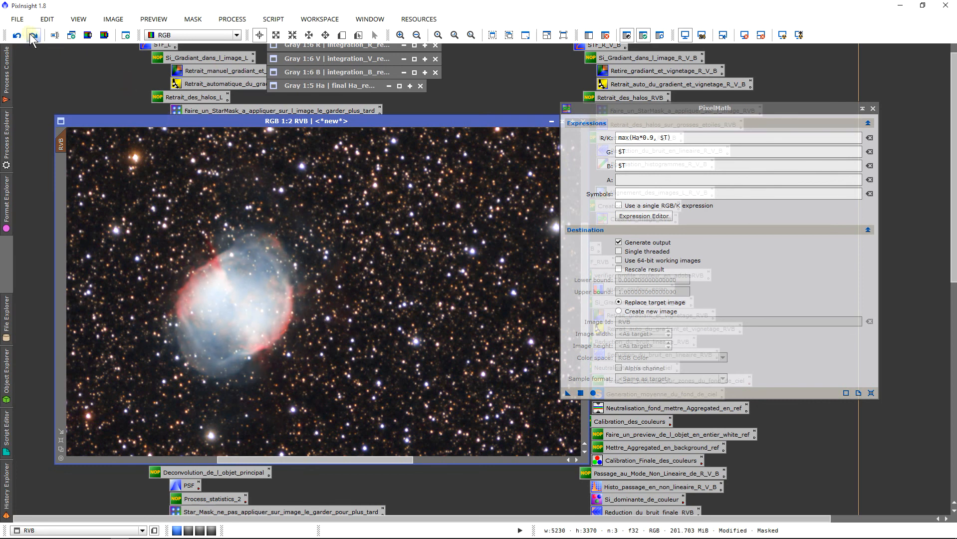
pyautogui.click(30, 35)
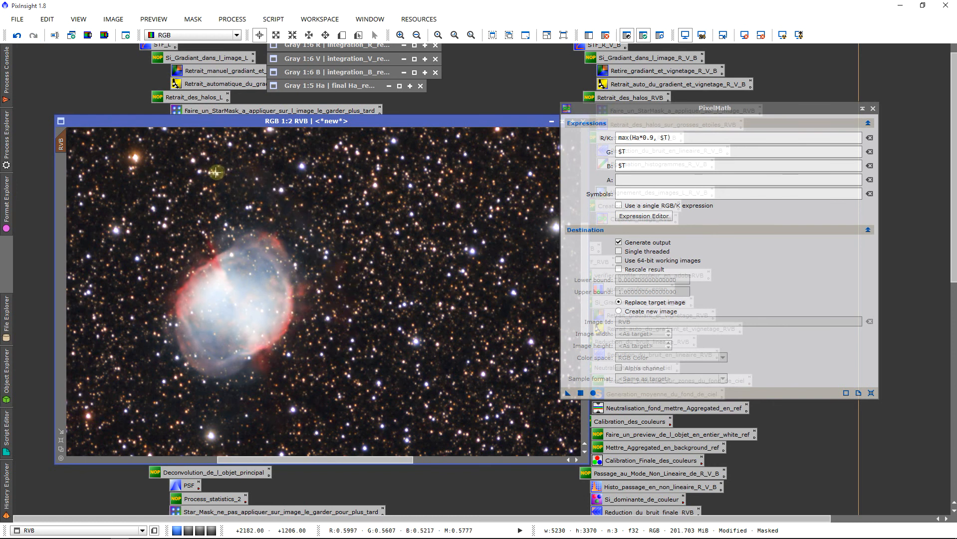
pyautogui.click(33, 35)
pyautogui.scroll(-3, 318, 267)
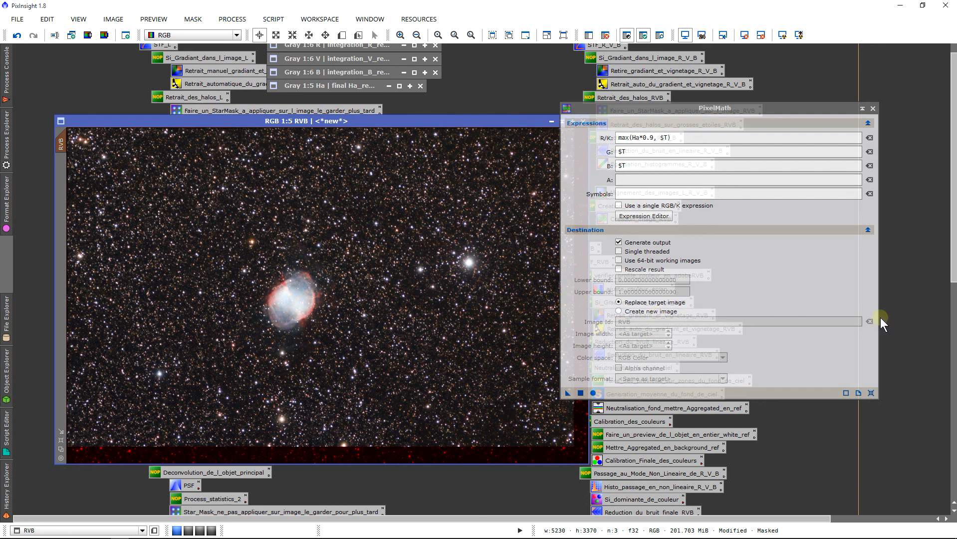
pyautogui.scroll(2, 325, 302)
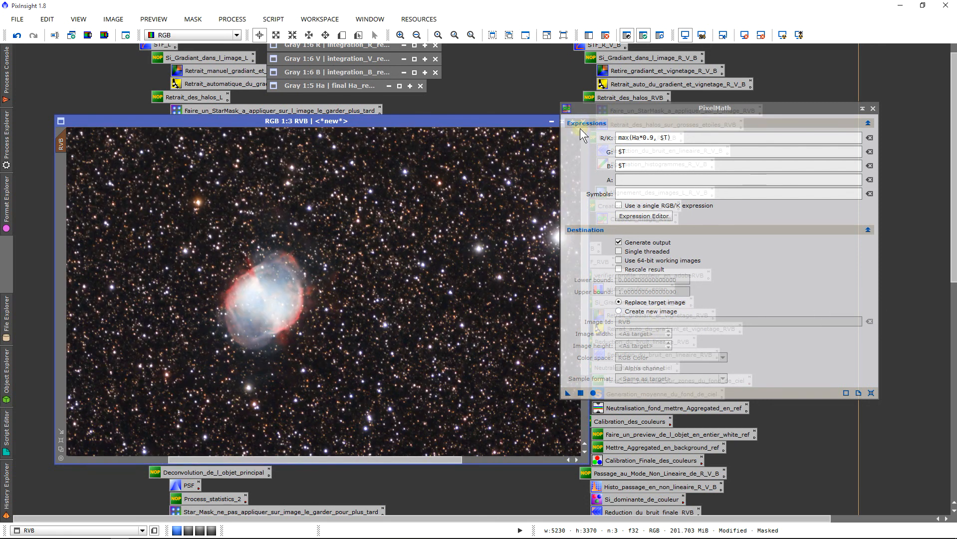
# Review the PixelMath expressions used for the R/K and B channels
pyautogui.tripleClick(664, 137)
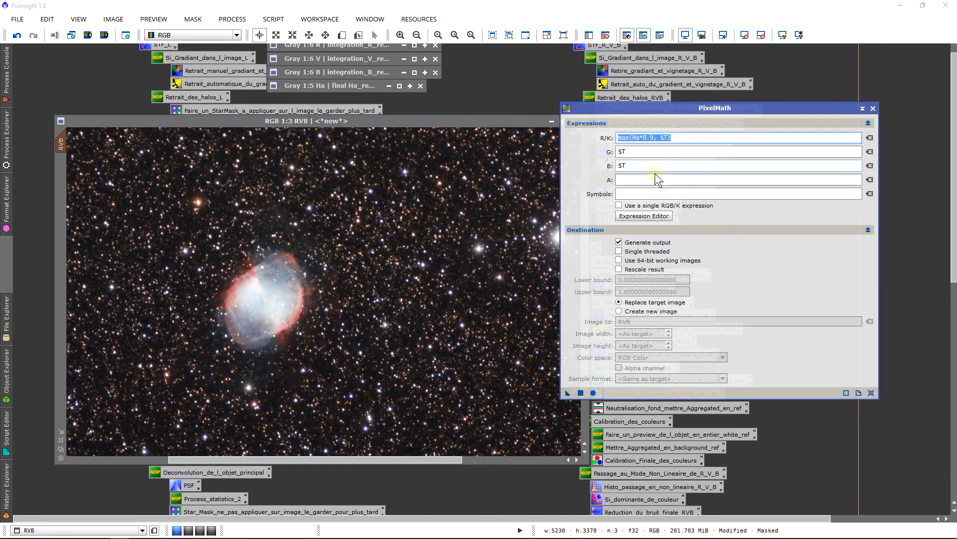
pyautogui.moveTo(683, 137); pyautogui.dragTo(618, 136)
pyautogui.doubleClick(641, 165)
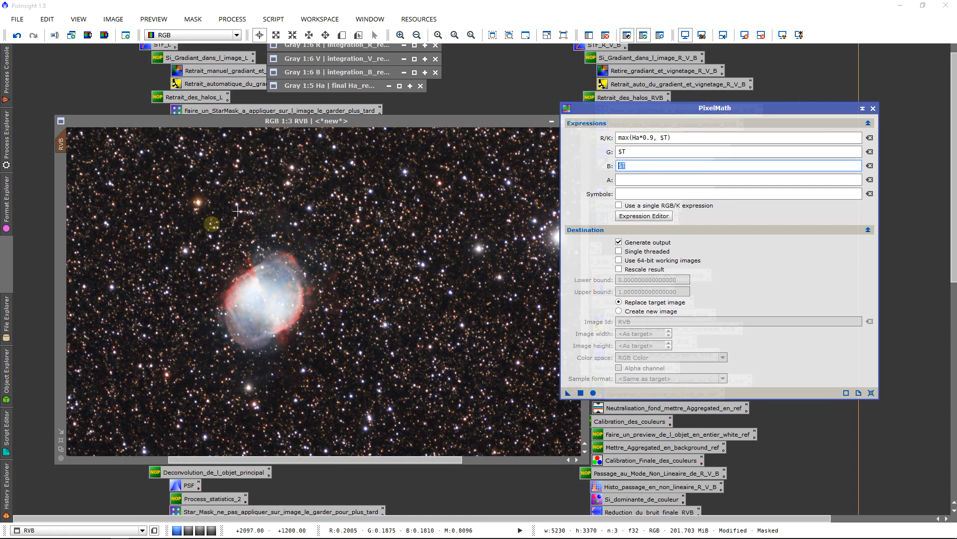
# Examine the nebula's outer red structures and the surrounding stars in RVB at several magnifications
pyautogui.scroll(3, 310, 314)
pyautogui.scroll(-1, 310, 314)
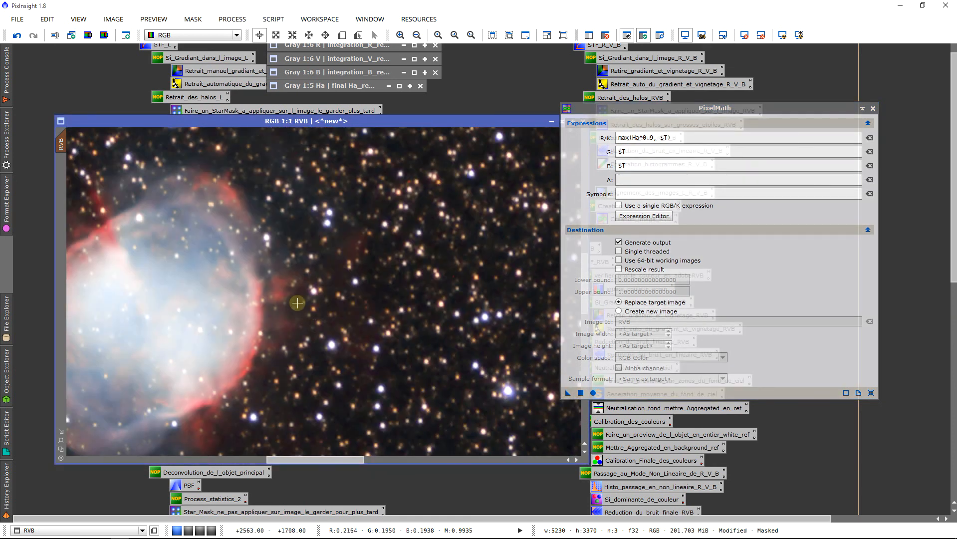
pyautogui.scroll(-3, 297, 303)
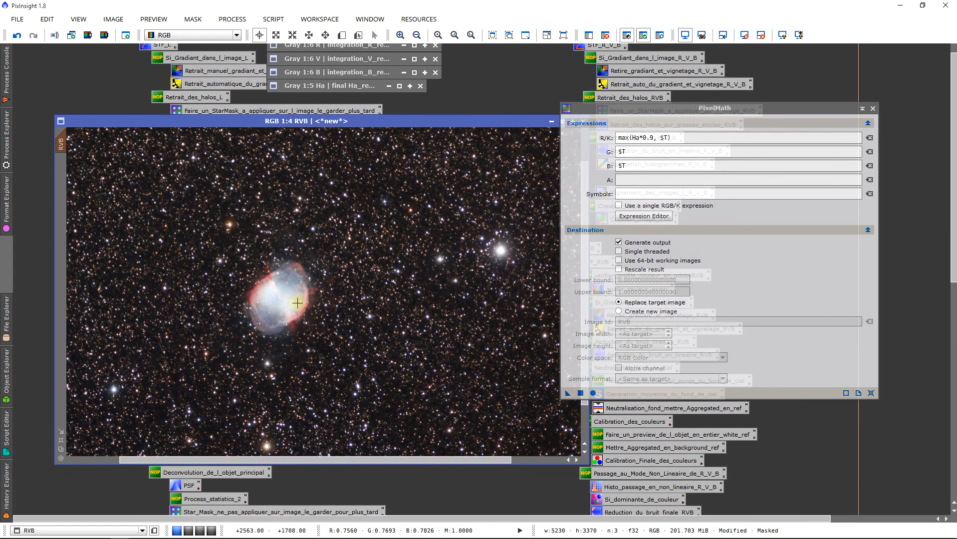
pyautogui.scroll(-1, 297, 303)
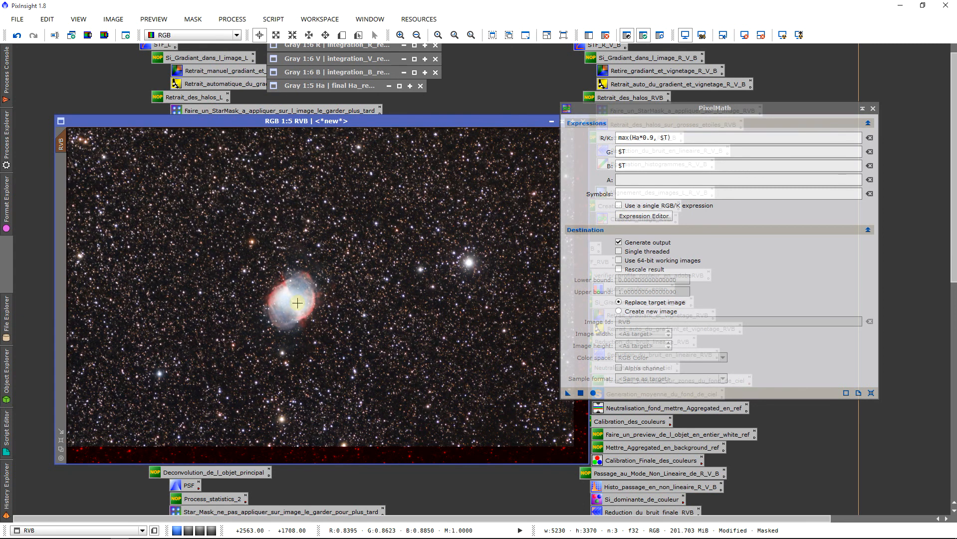
pyautogui.scroll(1, 371, 288)
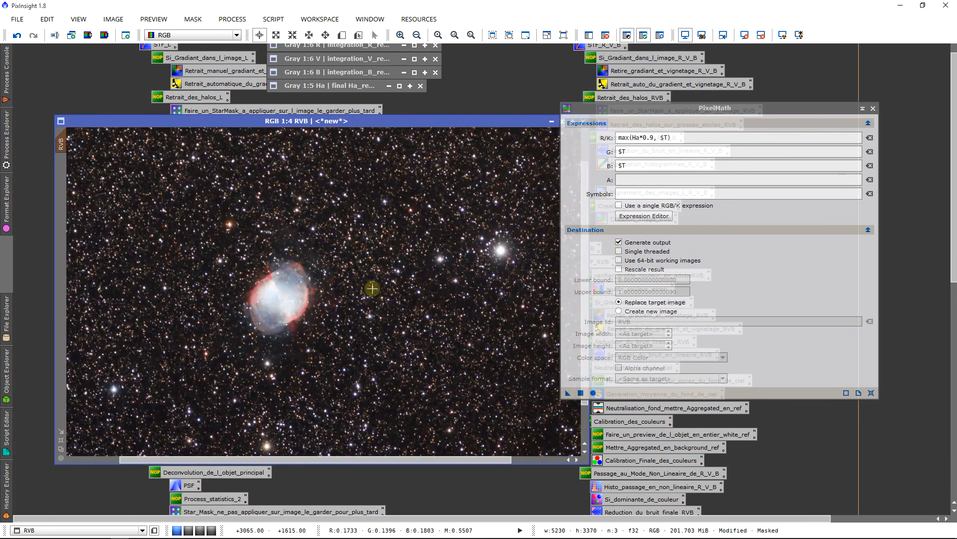
pyautogui.scroll(3, 372, 289)
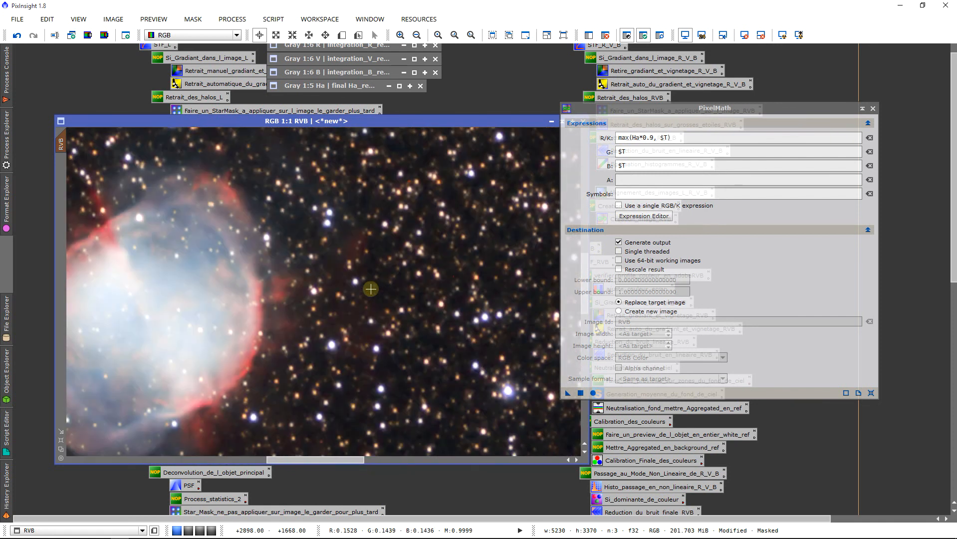
pyautogui.scroll(-2, 371, 289)
pyautogui.scroll(-2, 371, 289)
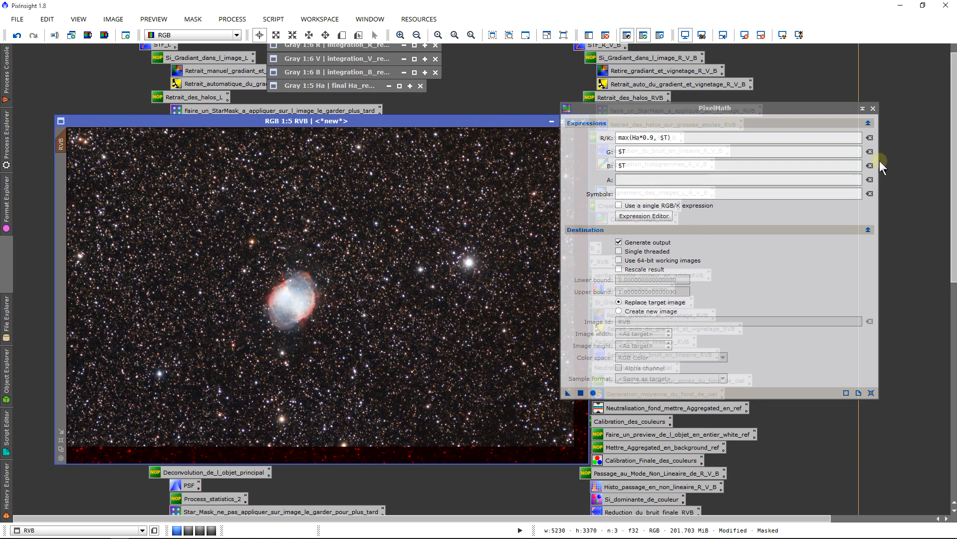
# Close the PixelMath process window and remove the star mask from RVB
pyautogui.click(873, 109)
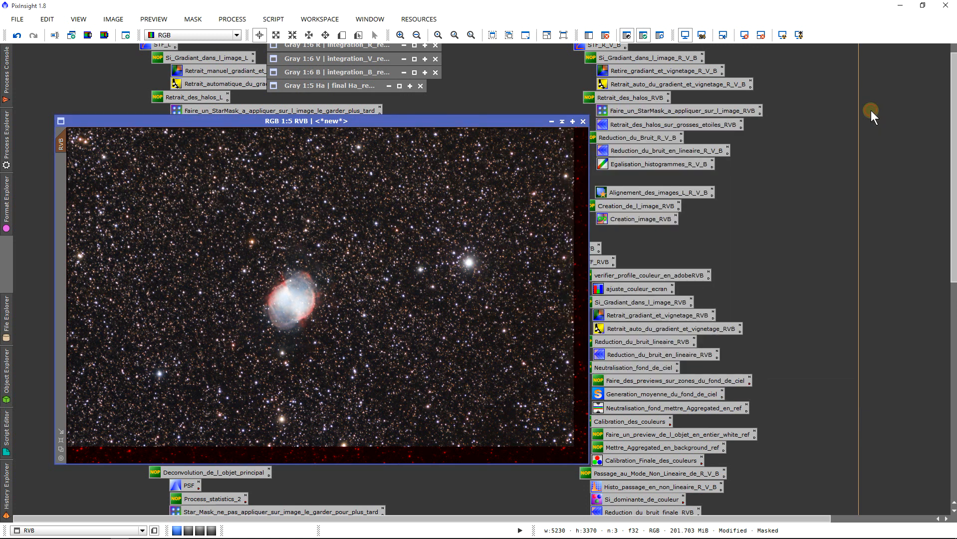
pyautogui.rightClick(254, 175)
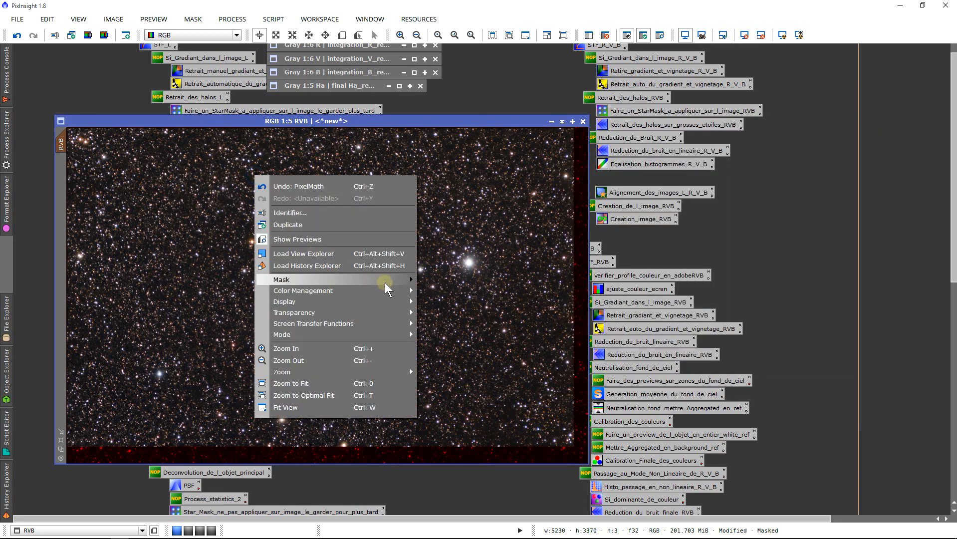
pyautogui.moveTo(387, 281)
pyautogui.click(450, 297)
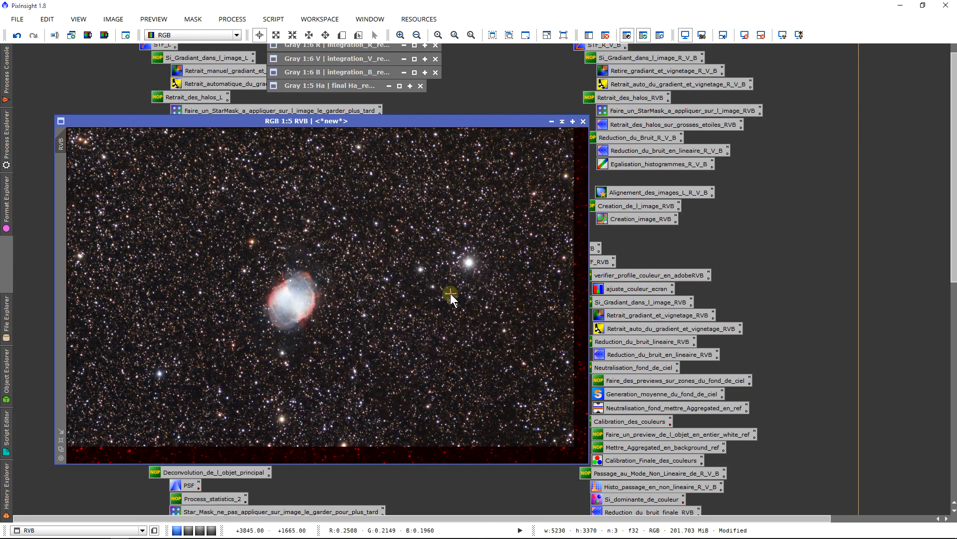
# Review the Si_Ha_incrustation_Ha_dans_R group of process icons in the workspace, and return to the RVB image
pyautogui.scroll(-3, 948, 227)
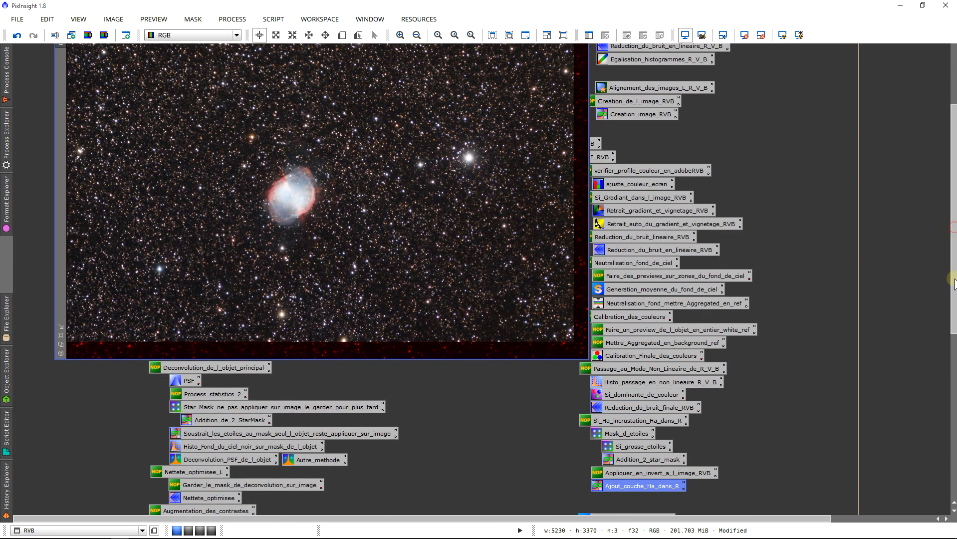
pyautogui.moveTo(744, 491); pyautogui.dragTo(581, 408)
pyautogui.moveTo(674, 335); pyautogui.dragTo(738, 417)
pyautogui.moveTo(557, 413); pyautogui.dragTo(691, 494)
pyautogui.click(788, 420)
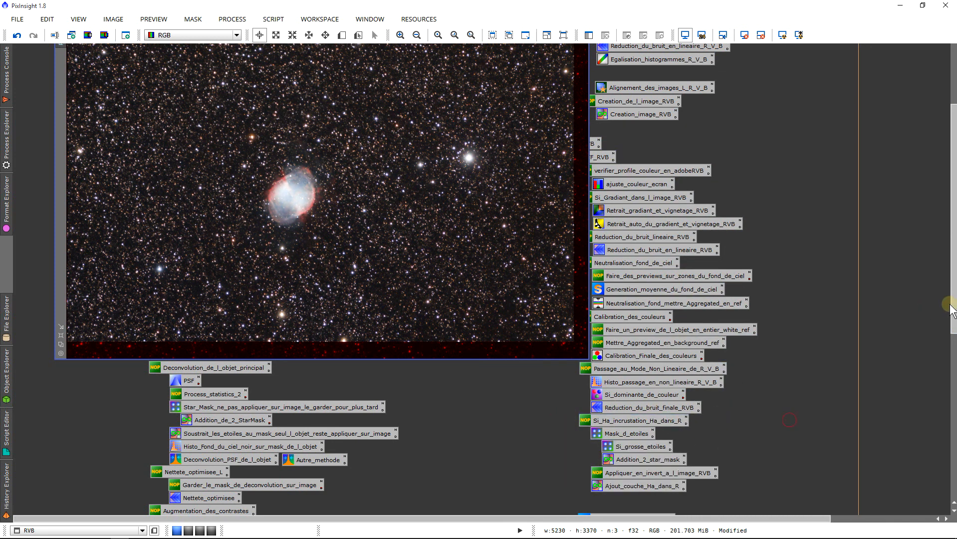
pyautogui.moveTo(951, 302); pyautogui.dragTo(947, 225)
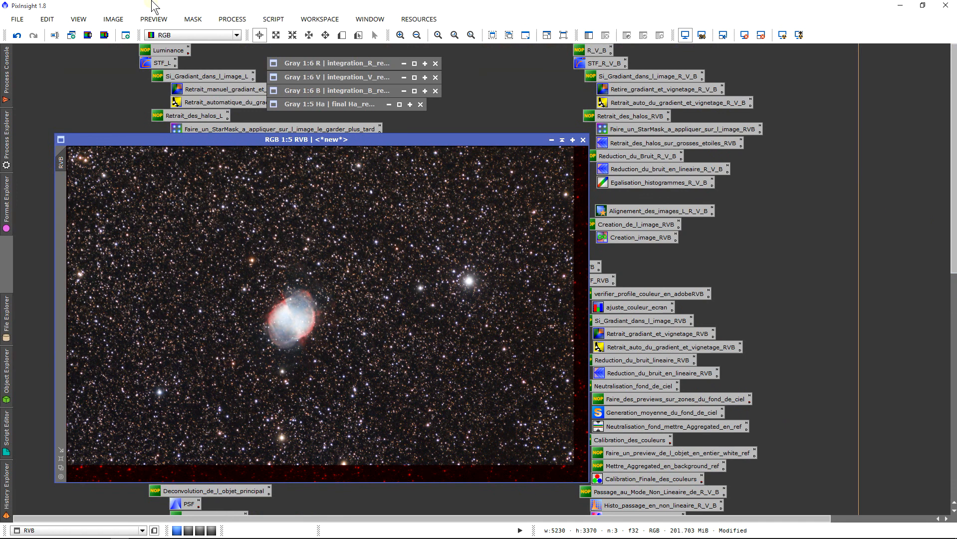
# Expand the Ha image beside RVB to examine the nebula's outer structures, collapse it again, and return to RVB
pyautogui.doubleClick(318, 104)
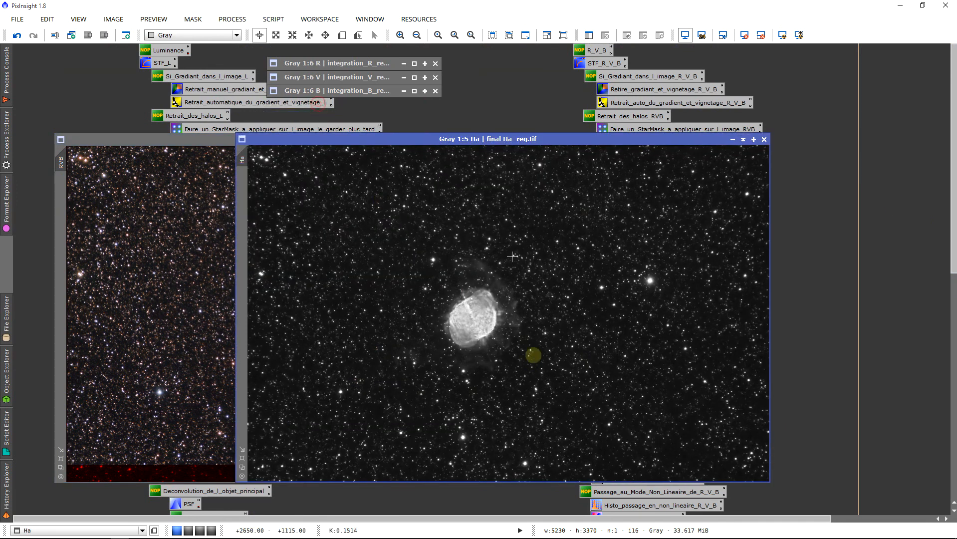
pyautogui.moveTo(422, 140); pyautogui.dragTo(485, 103)
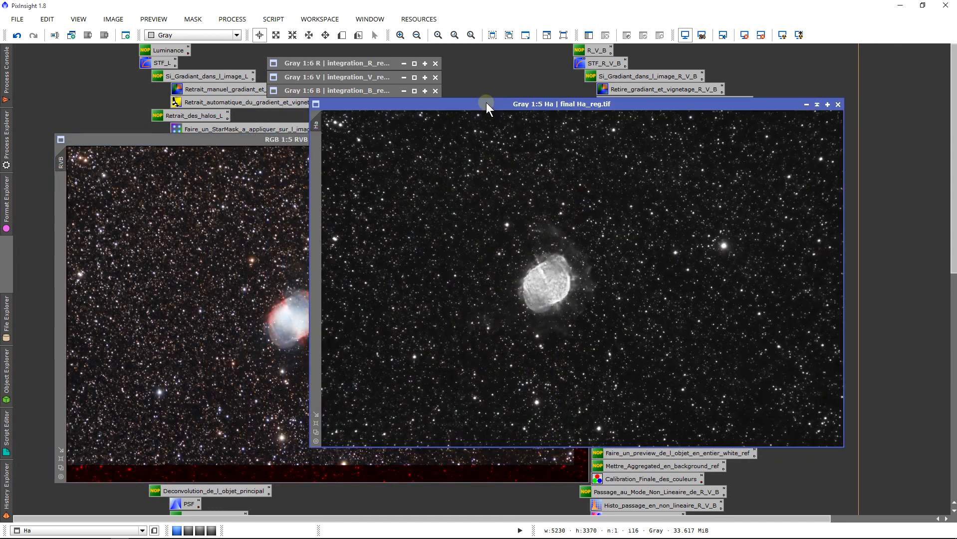
pyautogui.scroll(4, 484, 331)
pyautogui.scroll(-3, 483, 331)
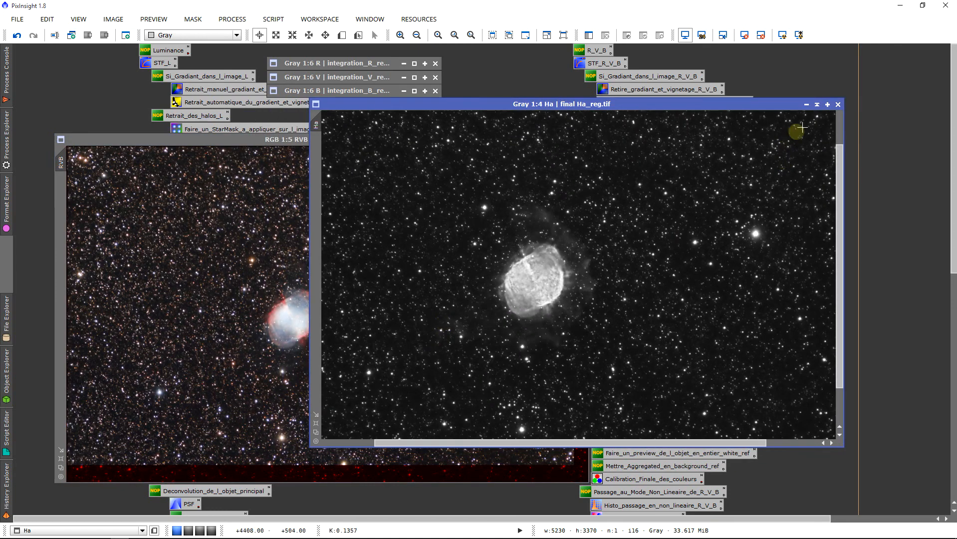
pyautogui.click(817, 105)
pyautogui.click(196, 219)
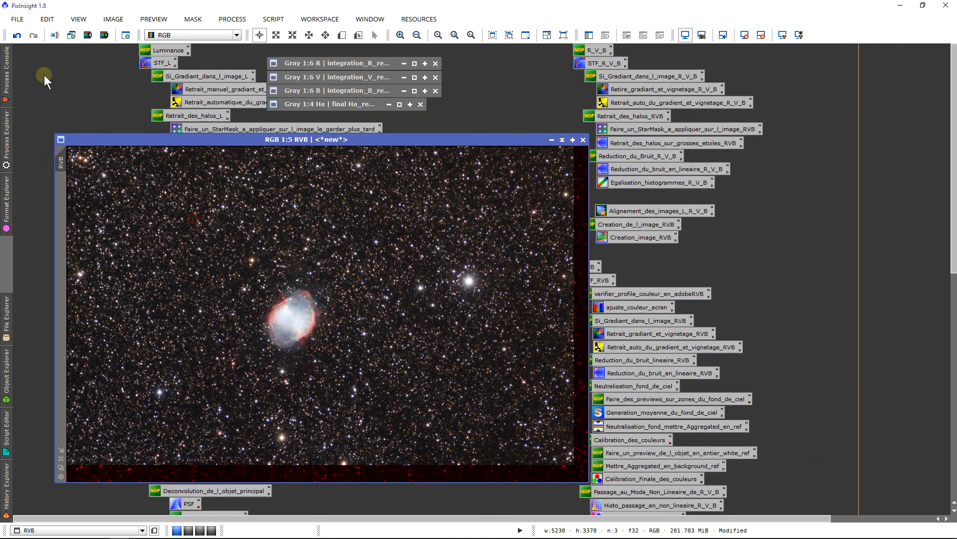
# Rename the RVB image identifier to RHaVB
pyautogui.doubleClick(61, 164)
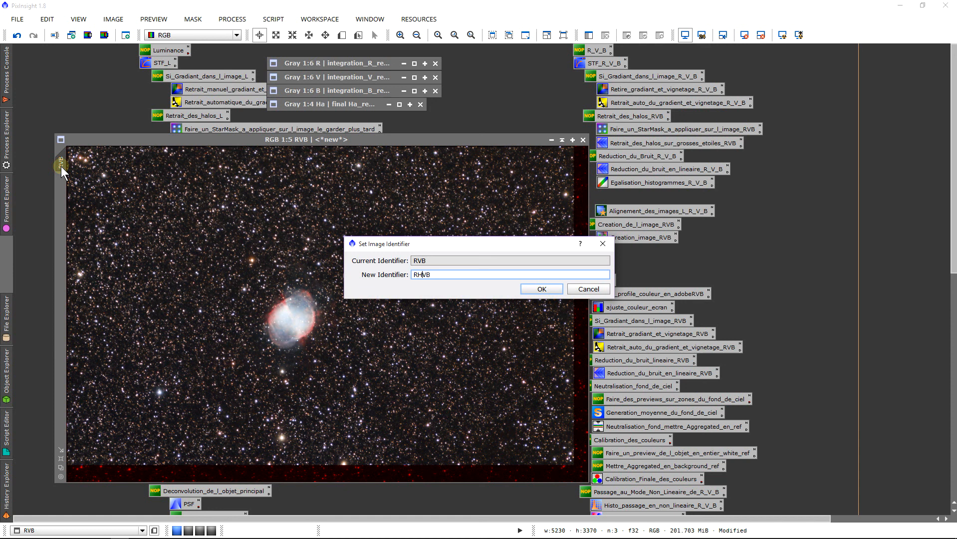
pyautogui.write('Ha')
pyautogui.press('Return')
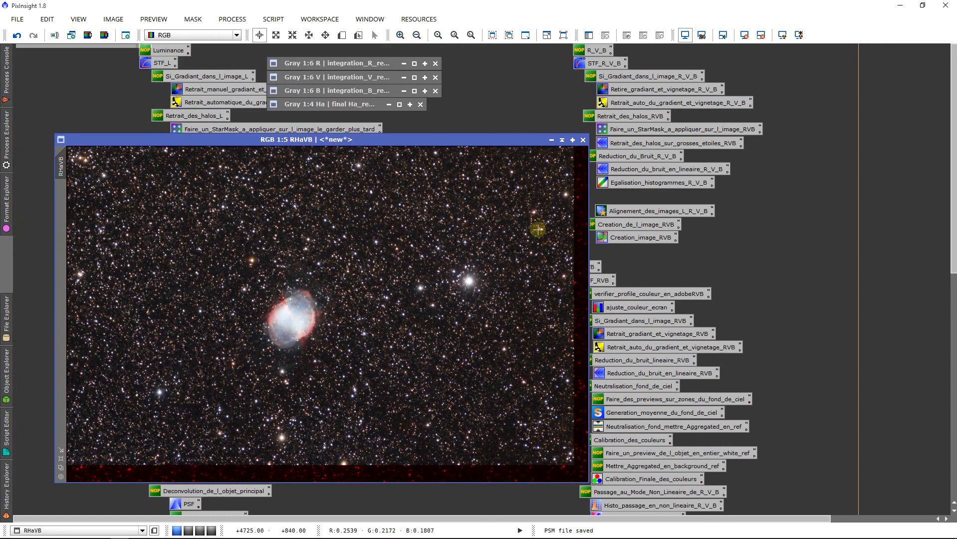
pyautogui.click(17, 19)
pyautogui.click(70, 113)
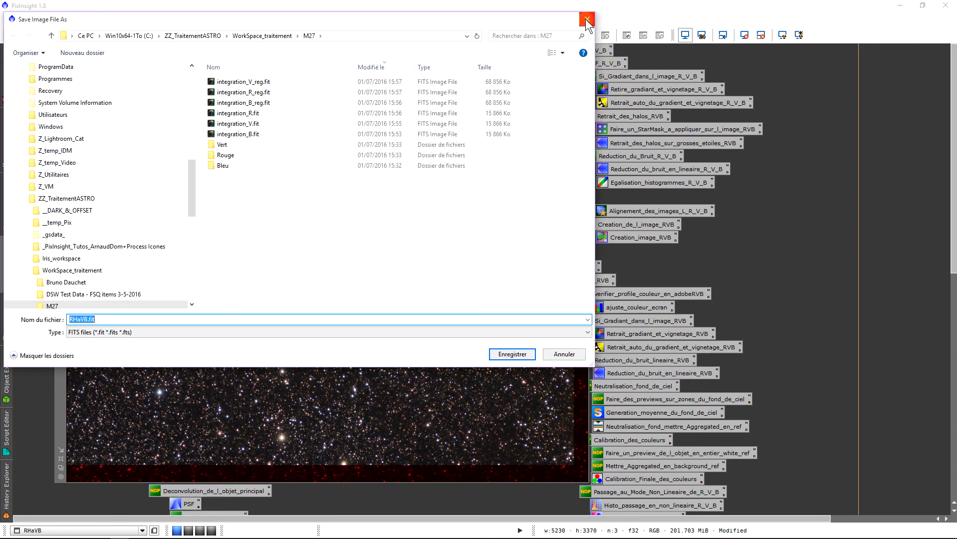
pyautogui.click(587, 21)
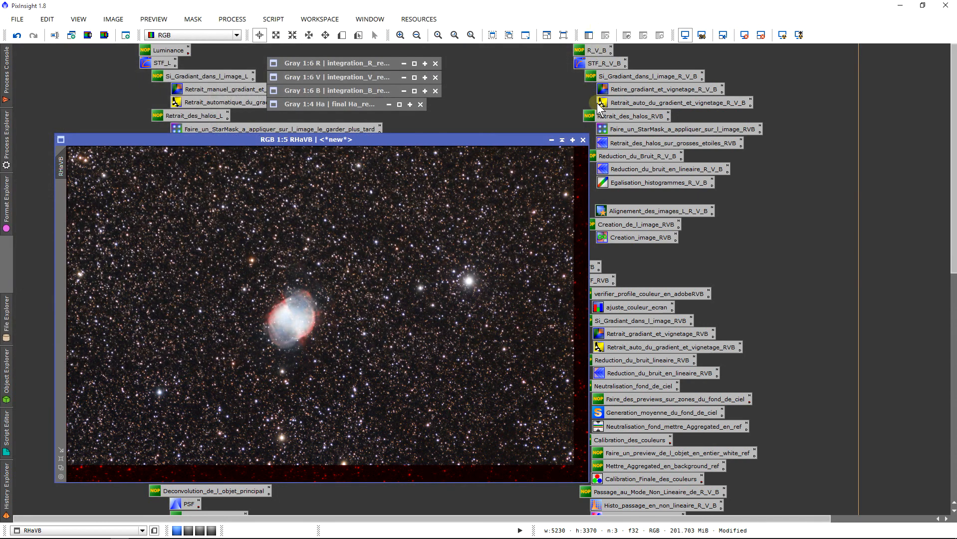